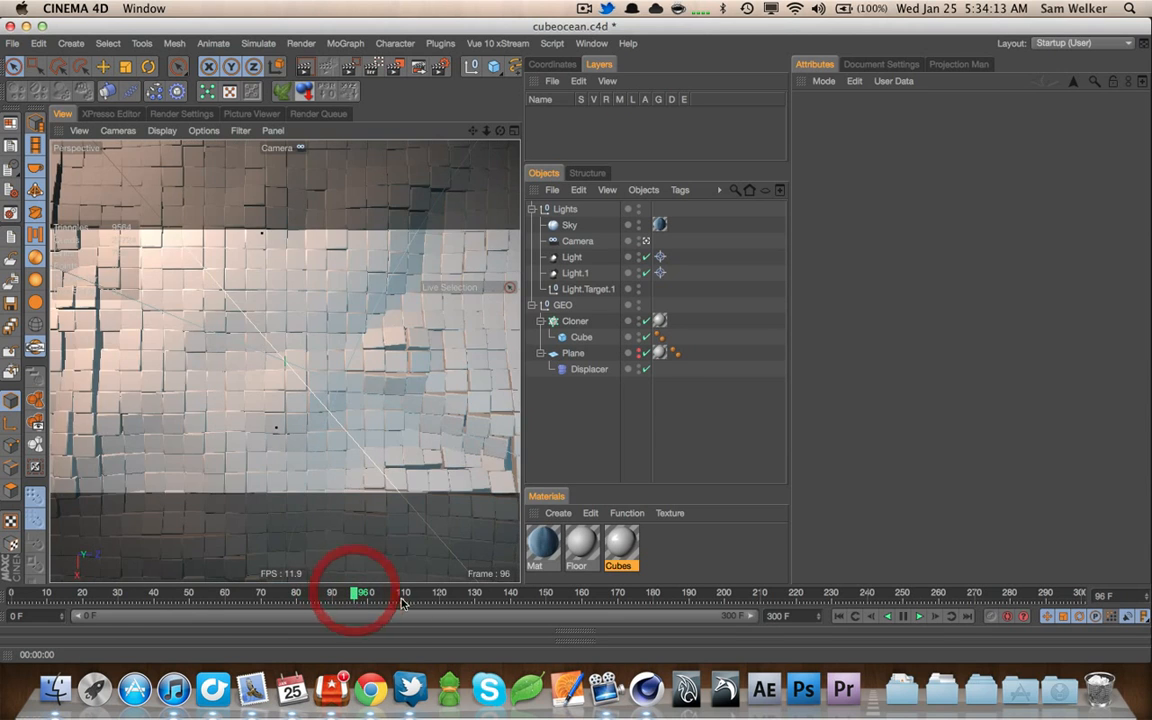
Switch to Finder and open the CubeOcean folder inside the Design folder
{"action": "left_click", "coordinate": [53, 688]}
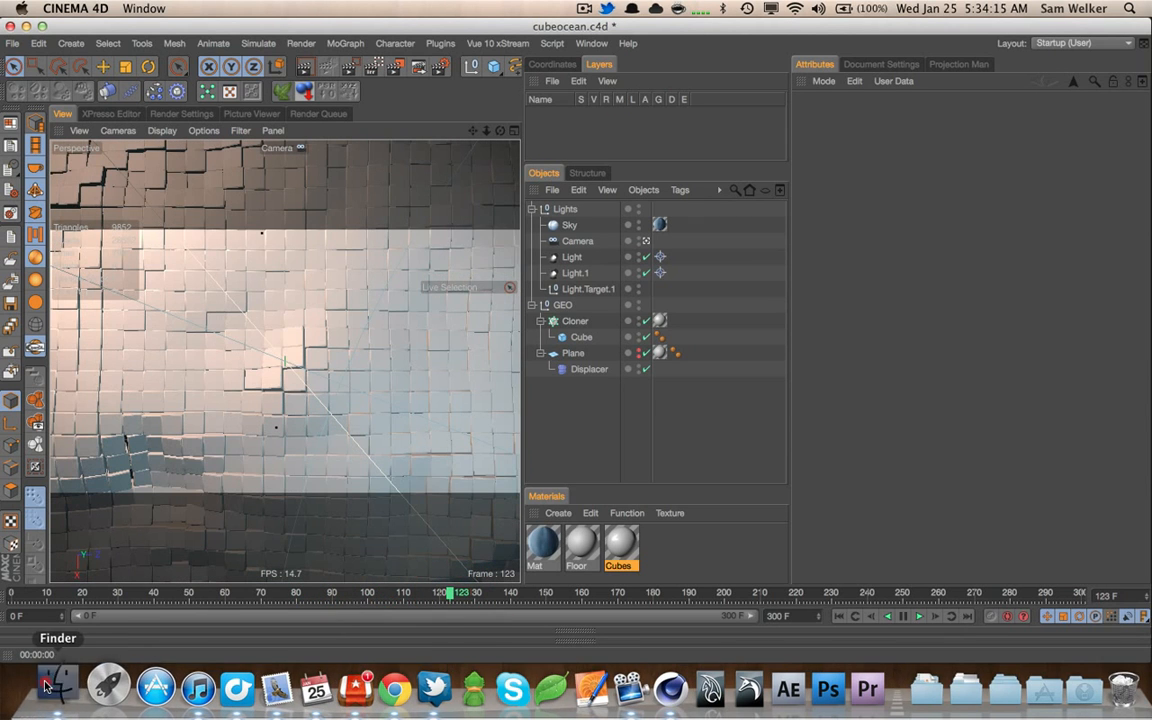
{"action": "left_click", "coordinate": [586, 247]}
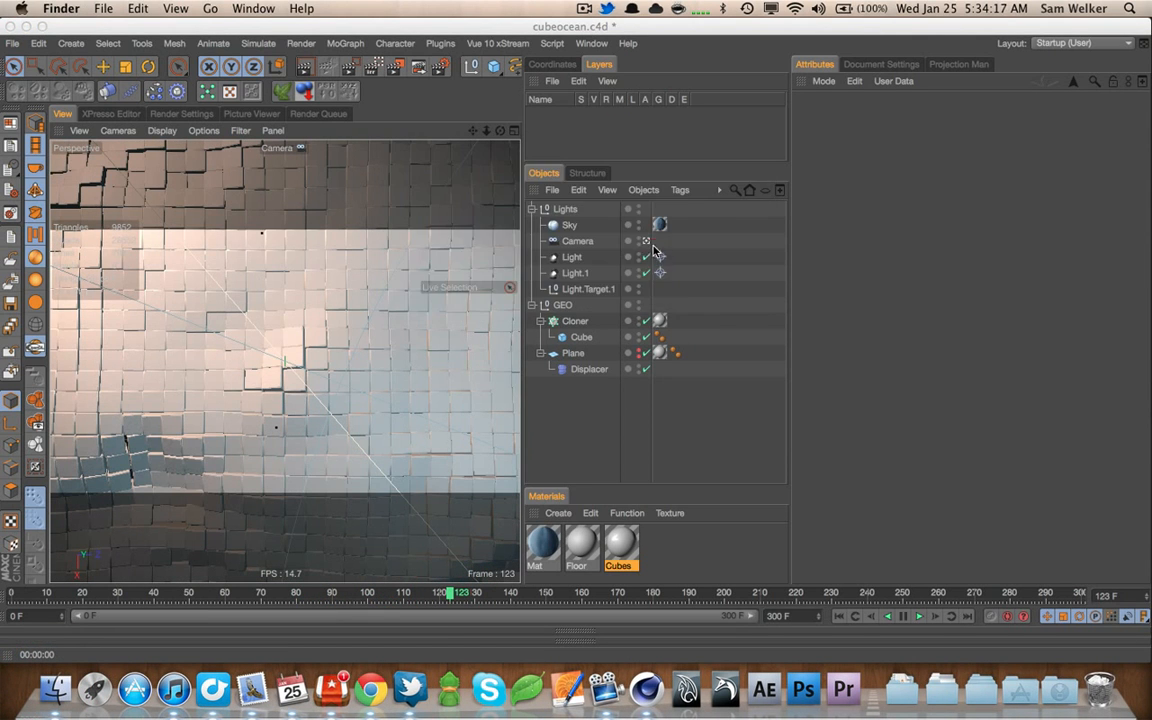
{"action": "left_click", "coordinate": [55, 688]}
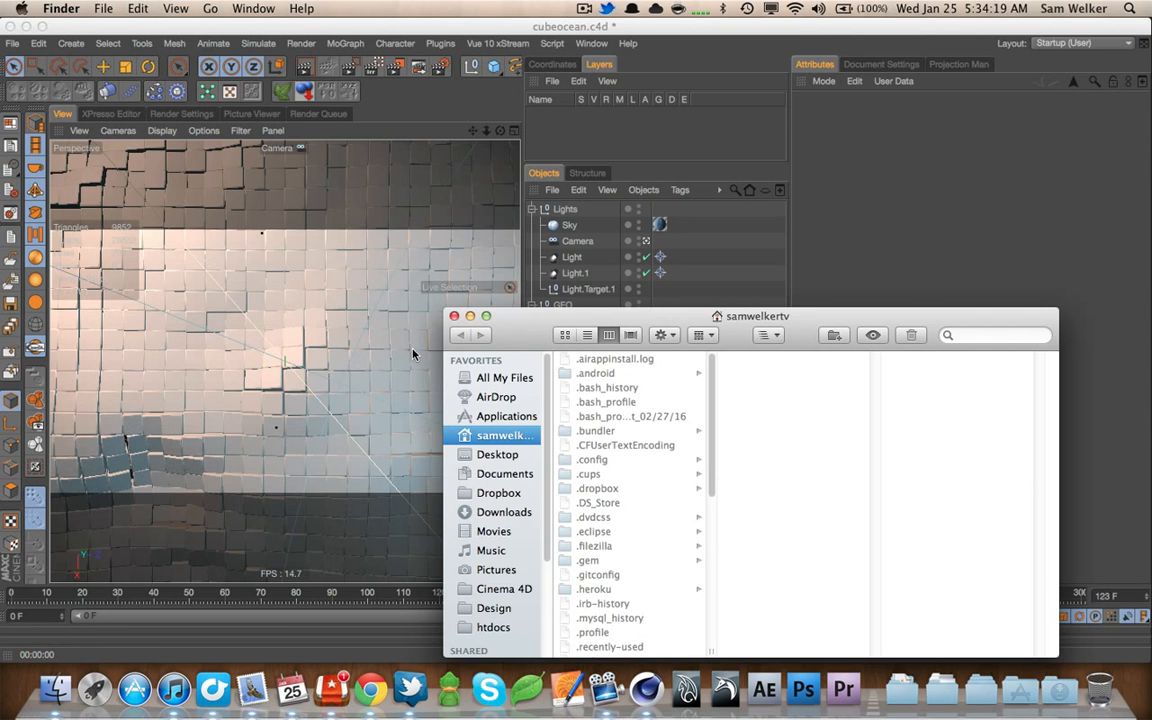
{"action": "left_click", "coordinate": [497, 454]}
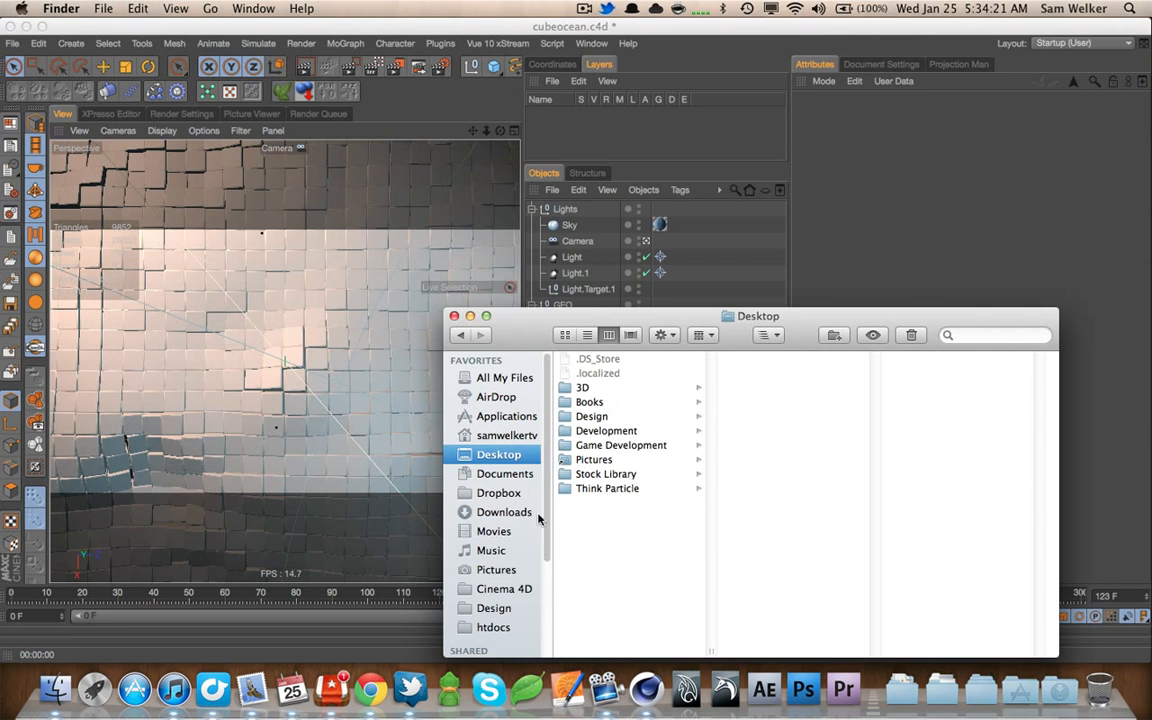
{"action": "left_click", "coordinate": [494, 607]}
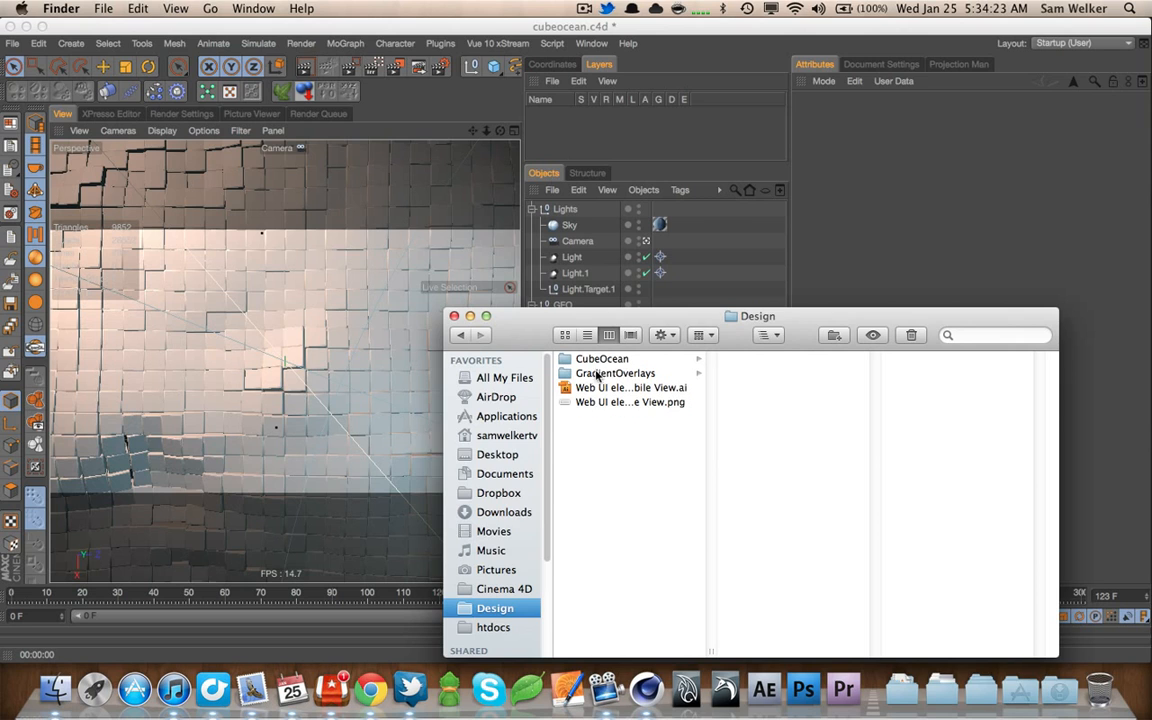
{"action": "left_click", "coordinate": [600, 359]}
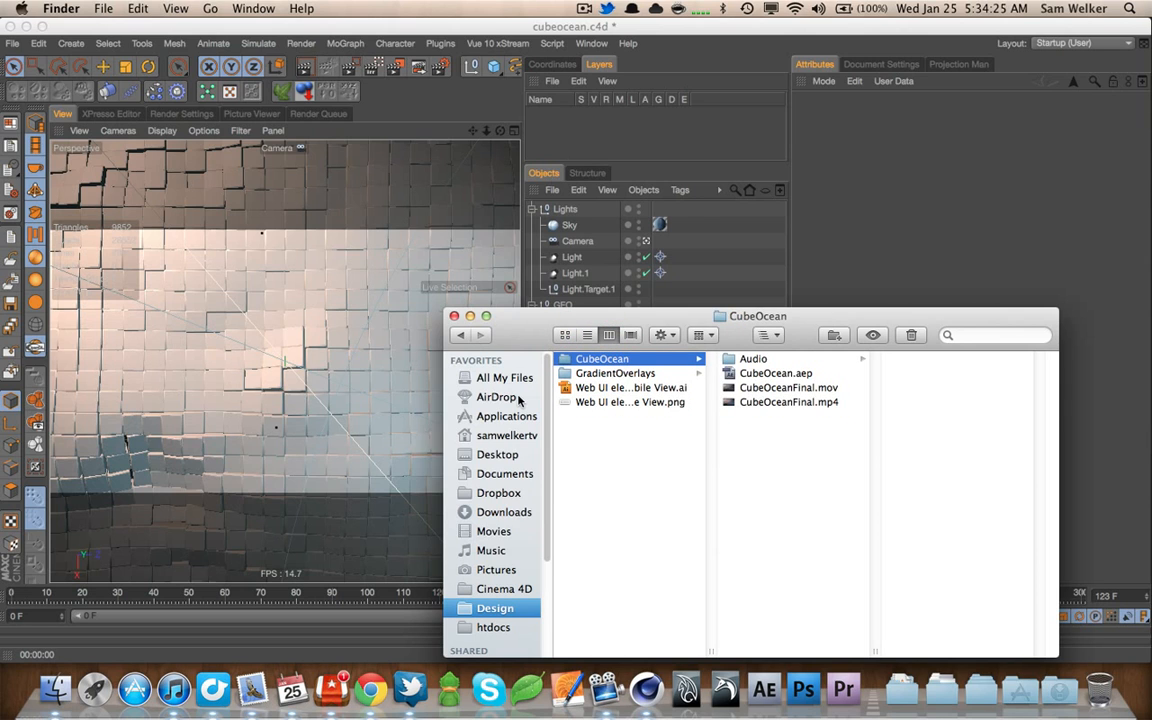
Preview the CubeOceanFinal.mp4 movie, then close the preview and the file window
{"action": "key", "text": "XF86AudioMute"}
{"action": "left_click", "coordinate": [800, 402]}
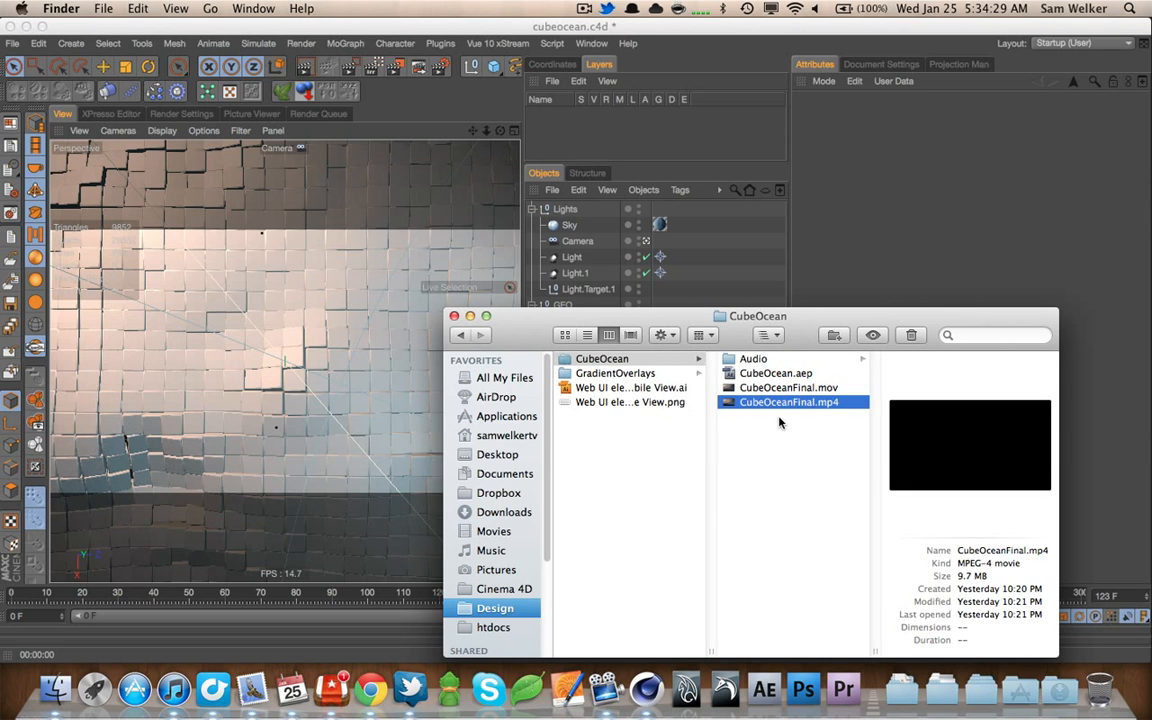
{"action": "key", "text": "space"}
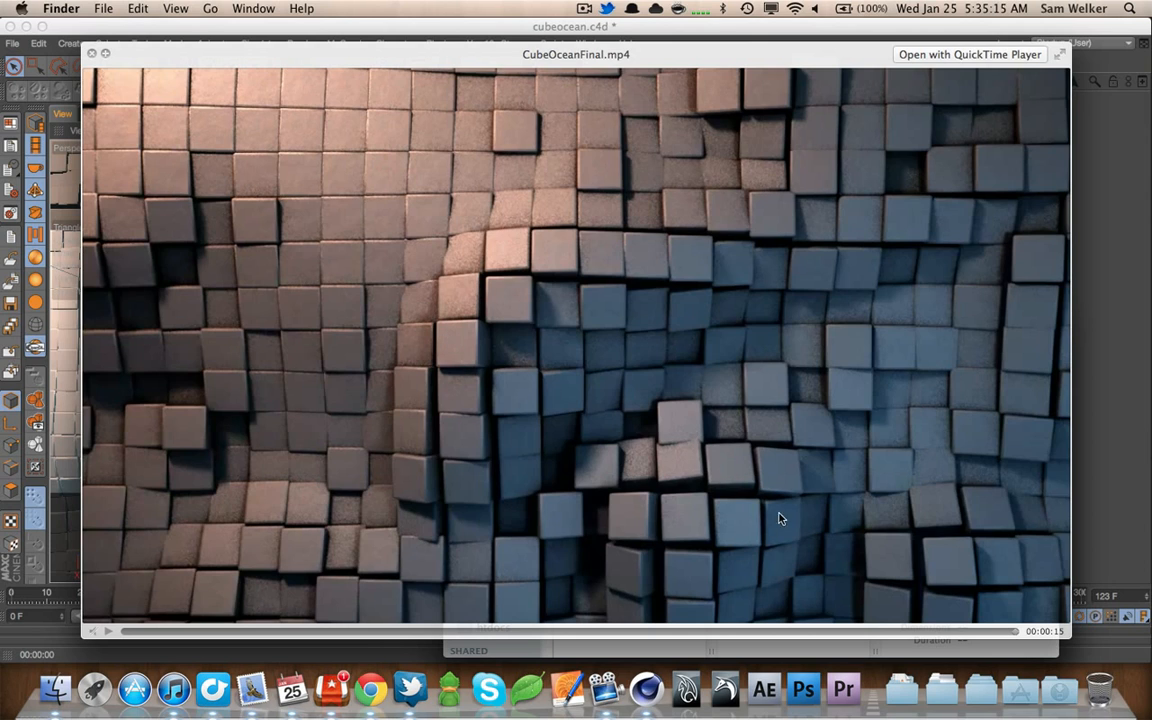
{"action": "left_click", "coordinate": [93, 57]}
{"action": "left_click", "coordinate": [457, 304]}
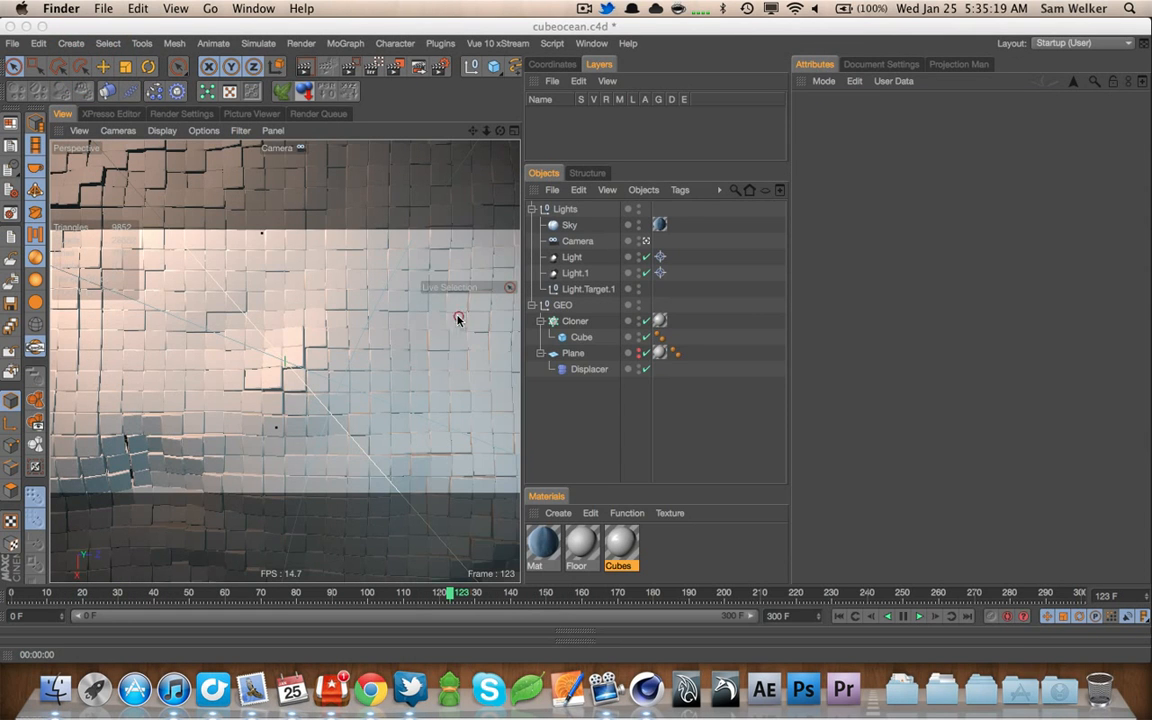
Switch back to Cinema 4D and save the cubeocean.c4d scene
{"action": "left_click", "coordinate": [586, 418]}
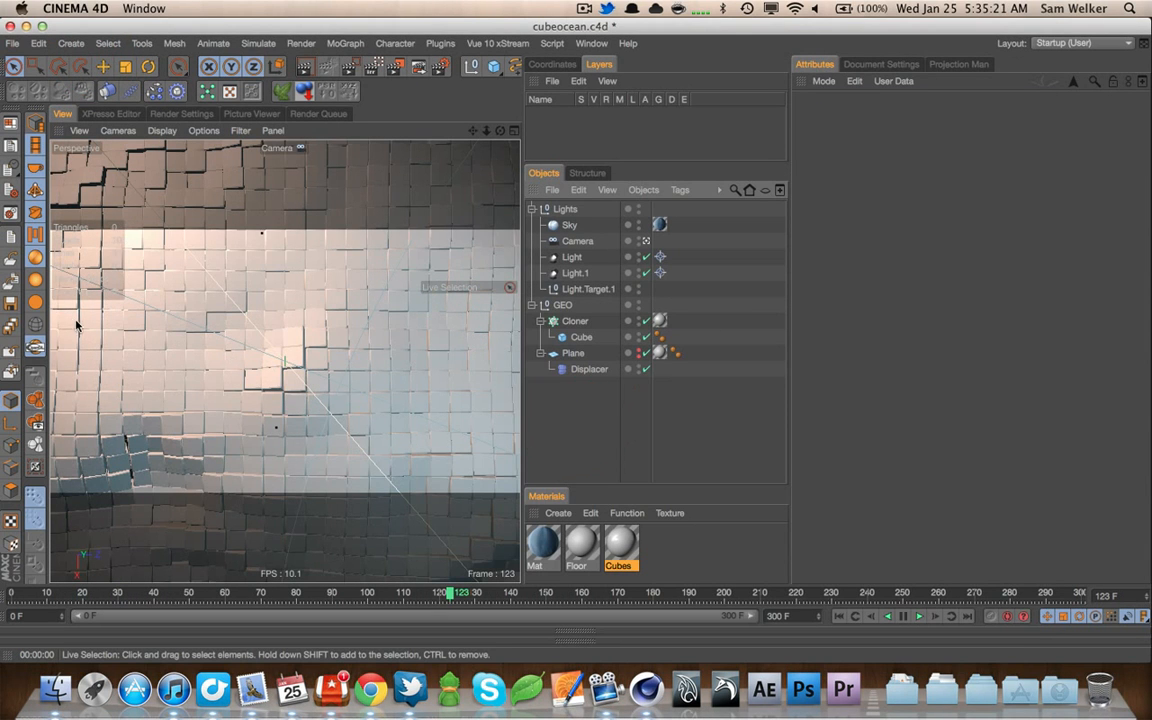
{"action": "key", "text": "super+s"}
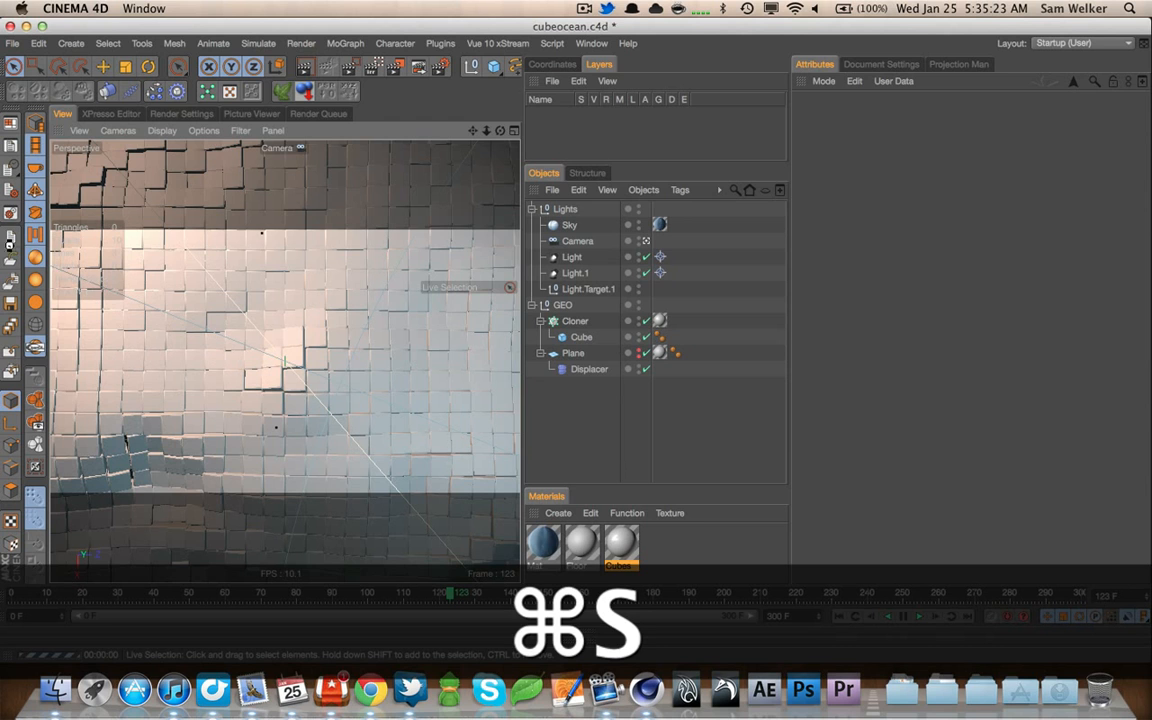
Inspect the light, camera and Sky objects, including the Sky's texture tag and its Mat material
{"action": "left_click", "coordinate": [567, 260]}
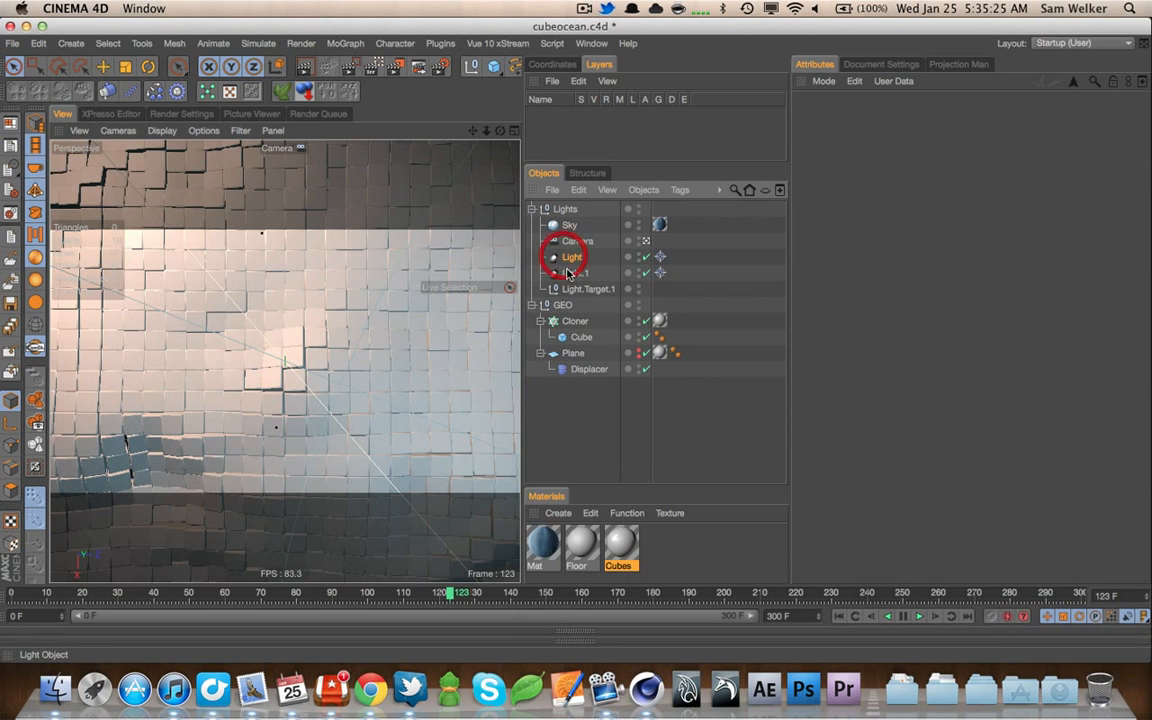
{"action": "left_click", "coordinate": [577, 241]}
{"action": "left_click", "coordinate": [569, 225]}
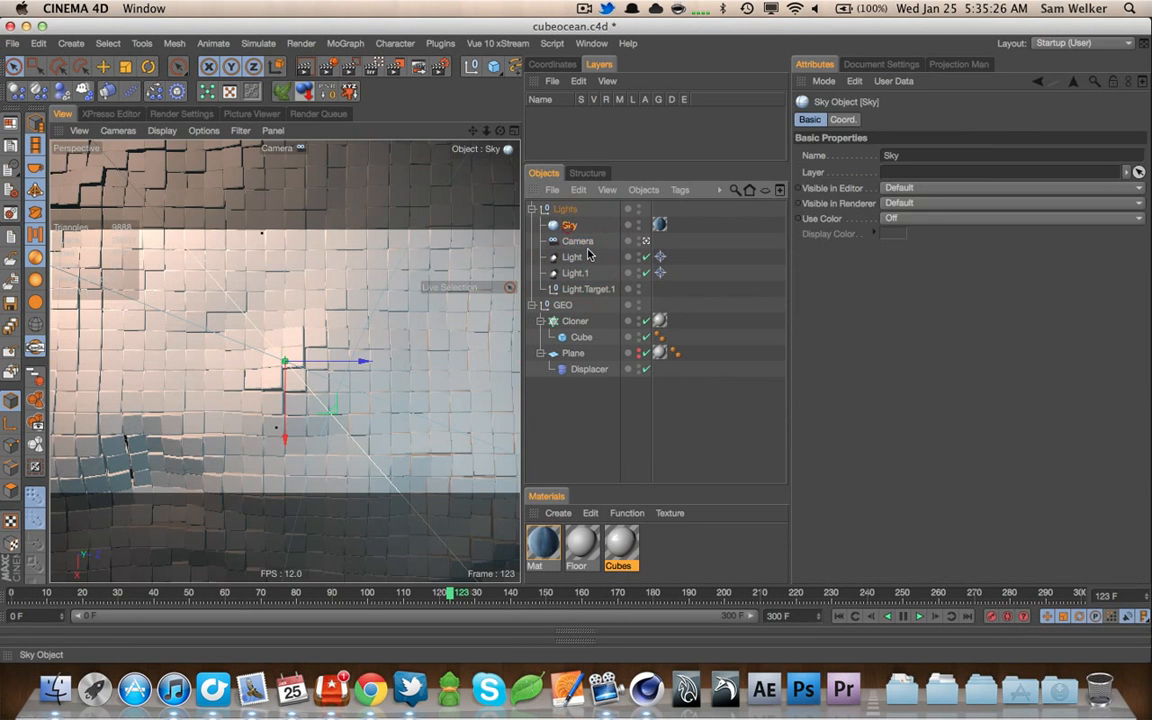
{"action": "left_click", "coordinate": [663, 227]}
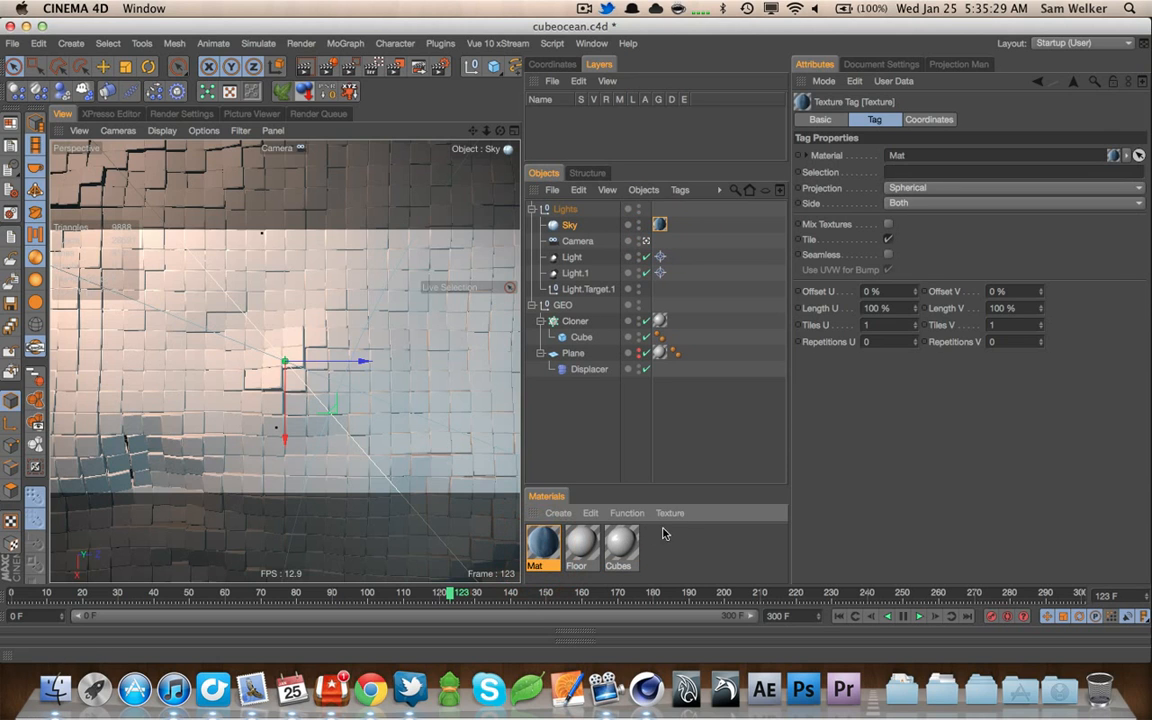
{"action": "left_click", "coordinate": [543, 545]}
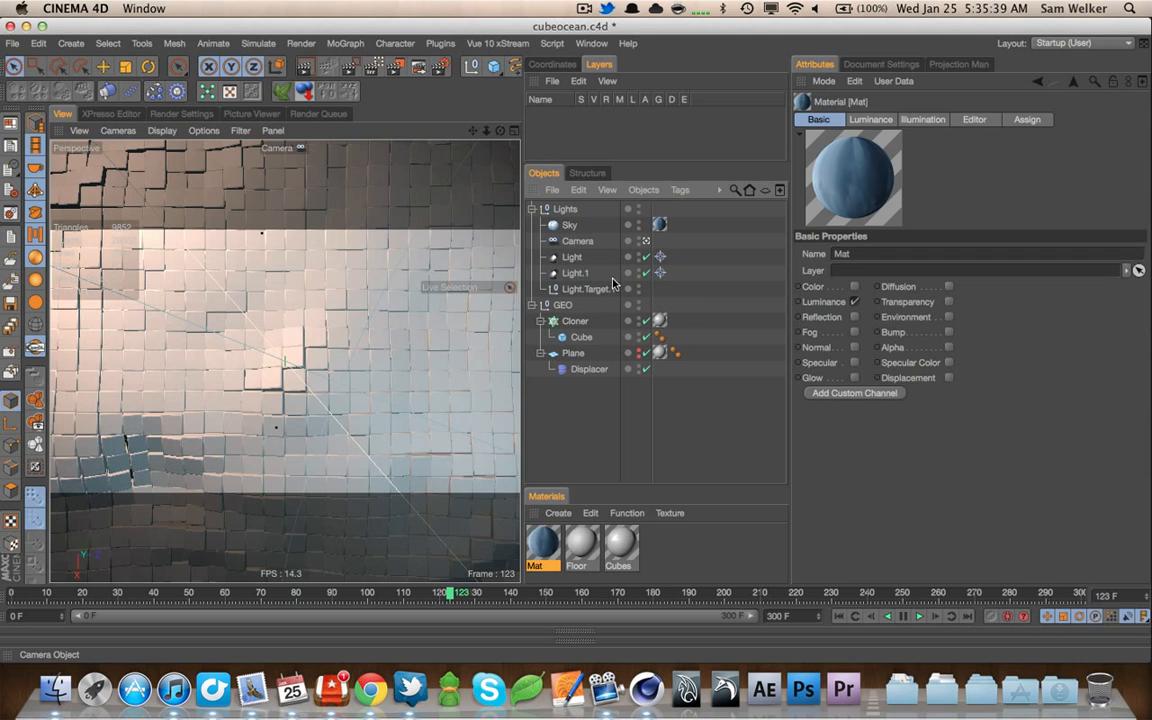
Save the finished cube ocean scene again and start a new empty project
{"action": "key", "text": "super+s"}
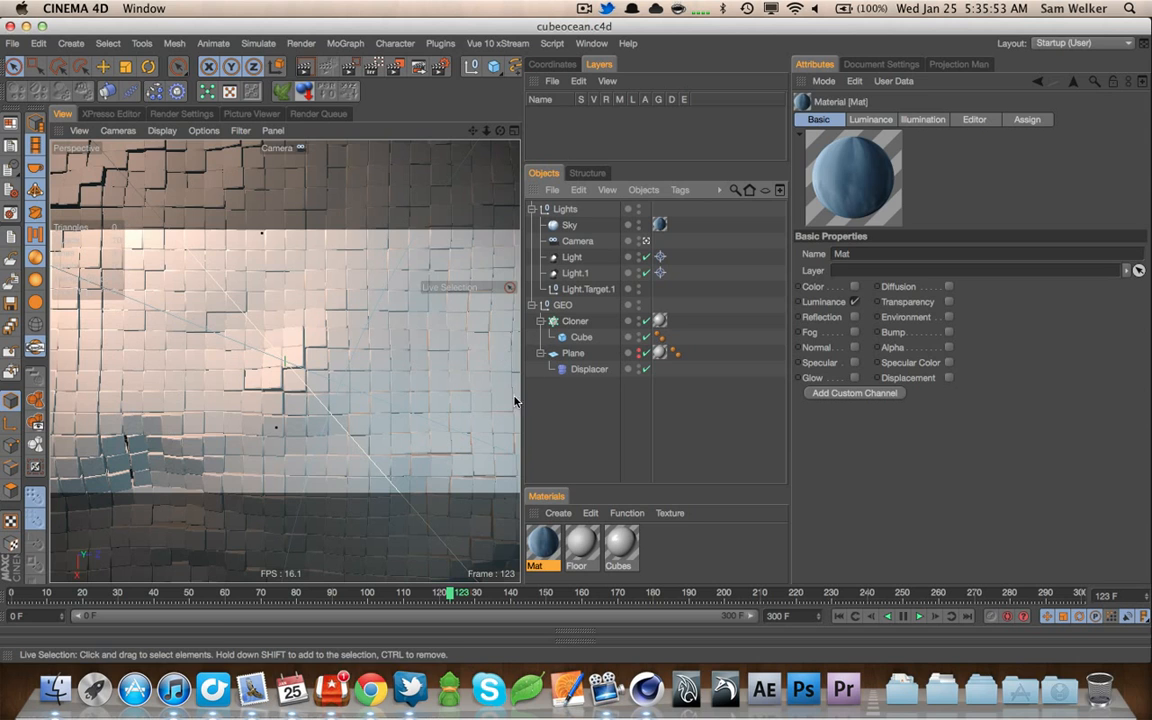
{"action": "left_click", "coordinate": [10, 212]}
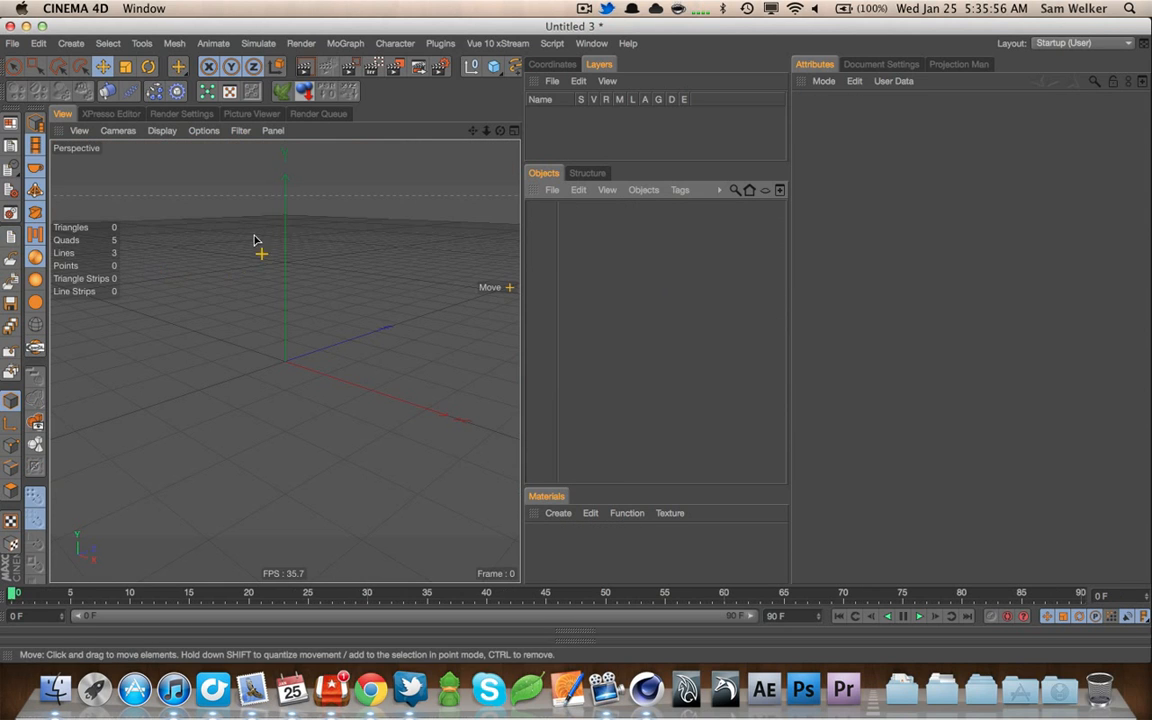
Add a Plane primitive and set its width and height to 1600 cm each
{"action": "left_click", "coordinate": [493, 66]}
{"action": "left_click", "coordinate": [648, 127]}
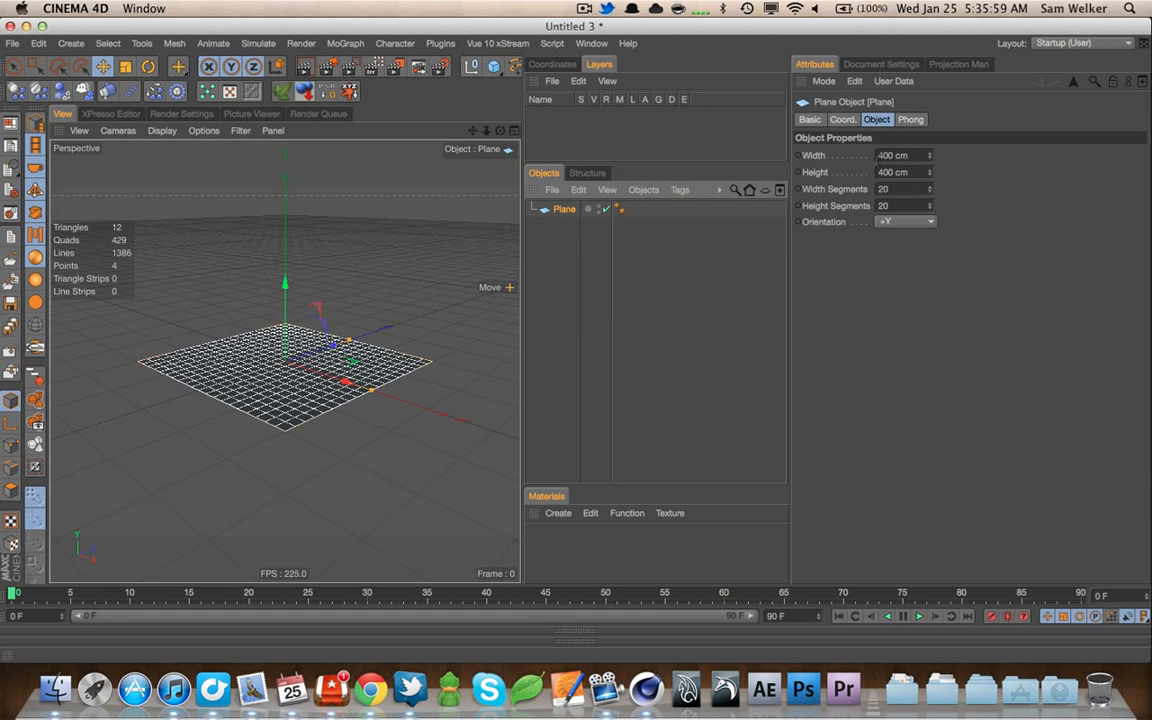
{"action": "left_click_drag", "start_coordinate": [886, 156], "coordinate": [838, 155]}
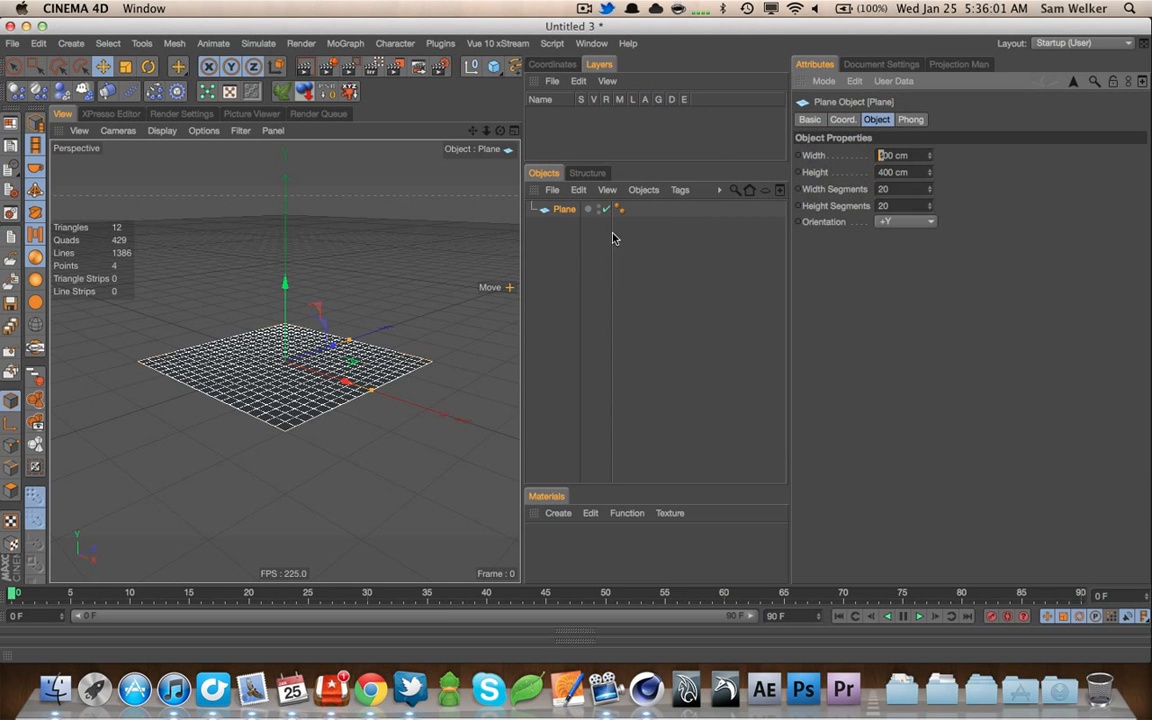
{"action": "type", "text": "16"}
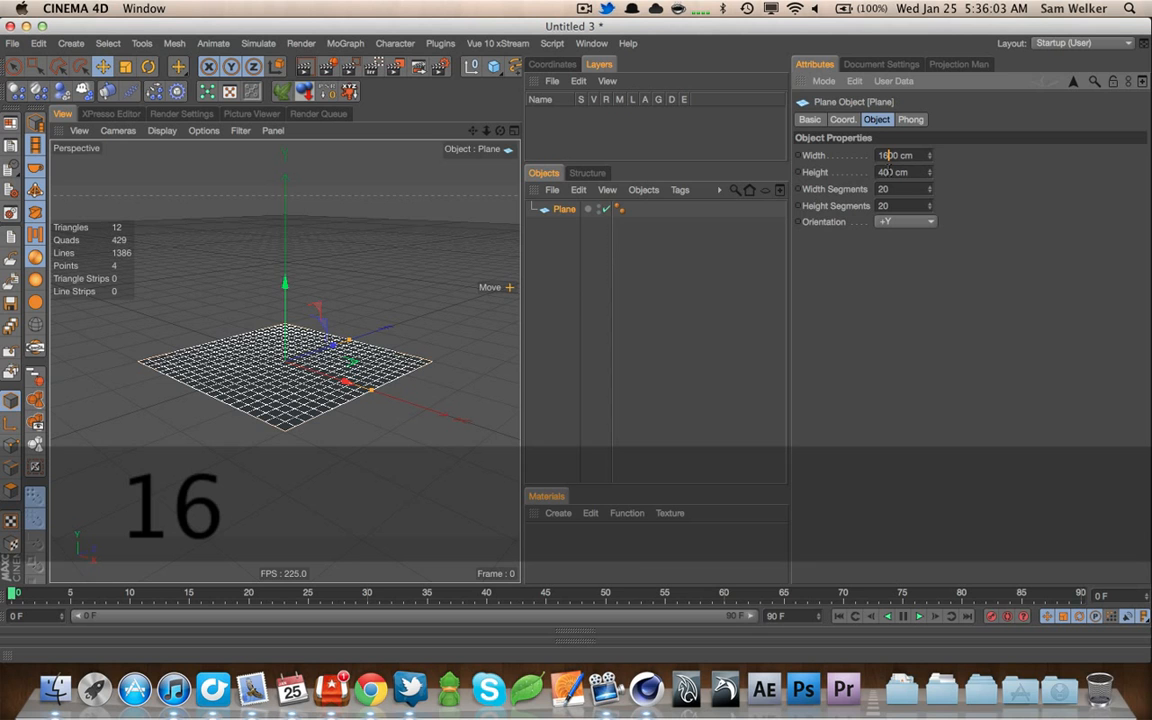
{"action": "type", "text": "16"}
{"action": "key", "text": "Tab"}
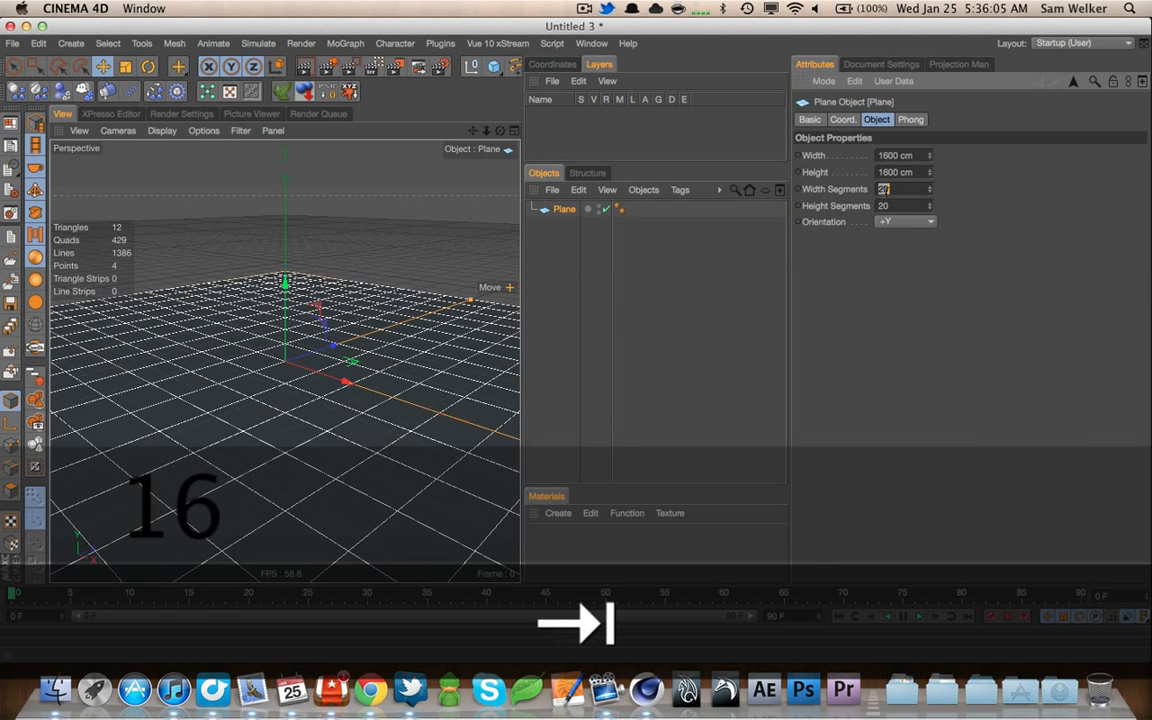
Set the plane's width segments and height segments to 60 each
{"action": "type", "text": "80"}
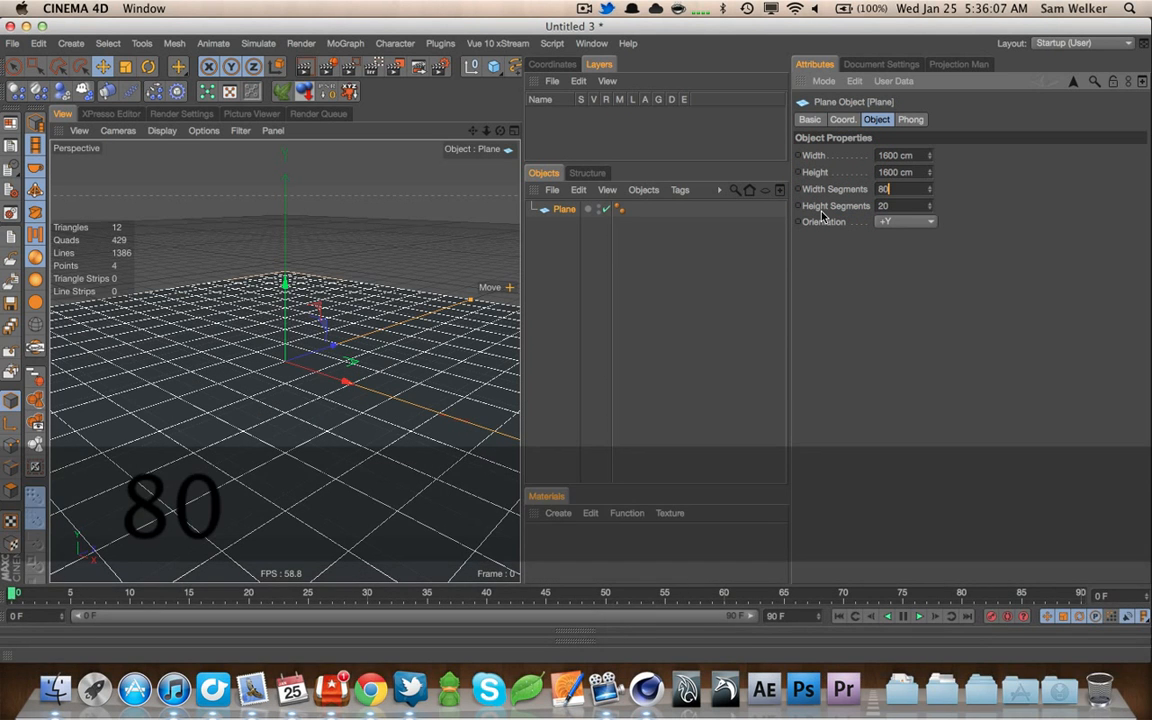
{"action": "key", "text": "BackSpace"}
{"action": "key", "text": "BackSpace"}
{"action": "type", "text": "60"}
{"action": "key", "text": "Tab"}
{"action": "type", "text": "60"}
{"action": "key", "text": "Tab"}
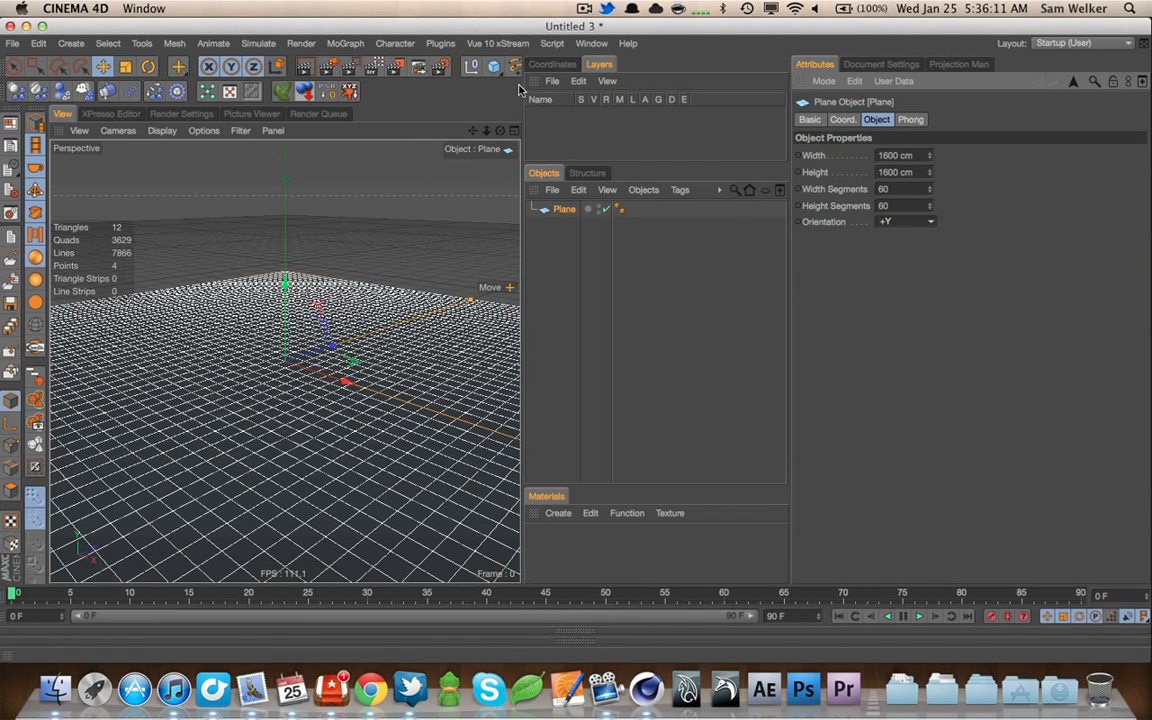
Add a Displacer deformer and make it a child of the Plane
{"action": "left_click_drag", "start_coordinate": [455, 80], "coordinate": [327, 82]}
{"action": "left_click", "coordinate": [463, 74]}
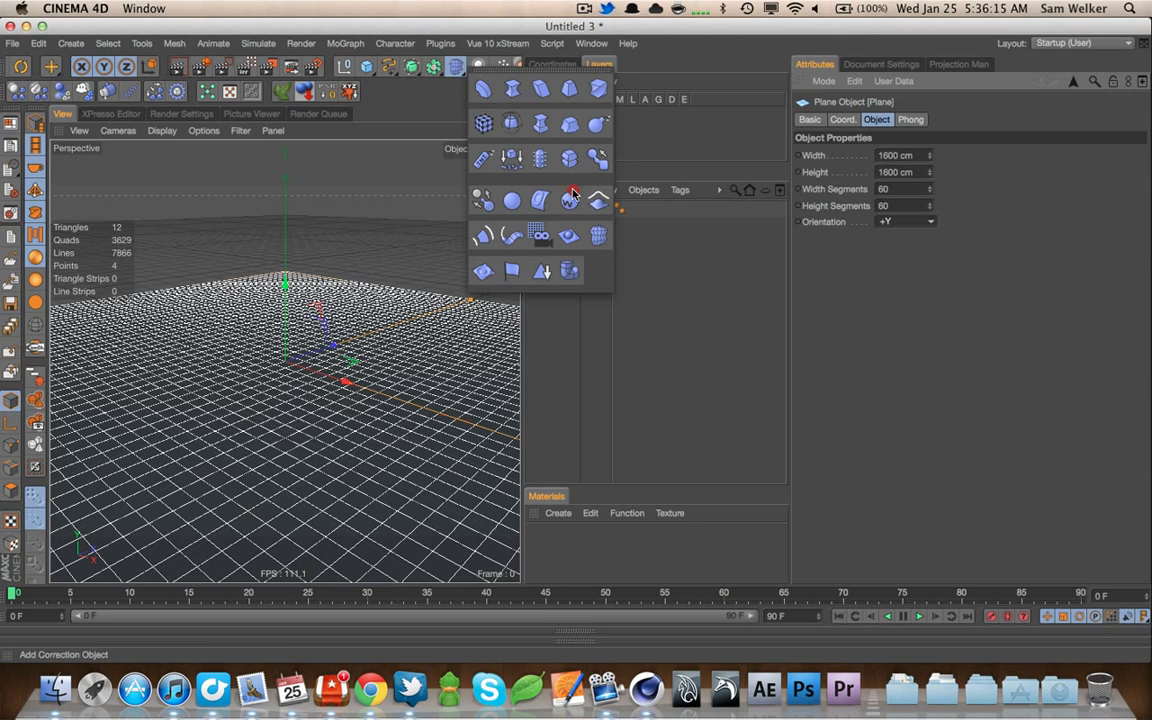
{"action": "left_click", "coordinate": [598, 235]}
{"action": "left_click_drag", "start_coordinate": [571, 209], "coordinate": [567, 226]}
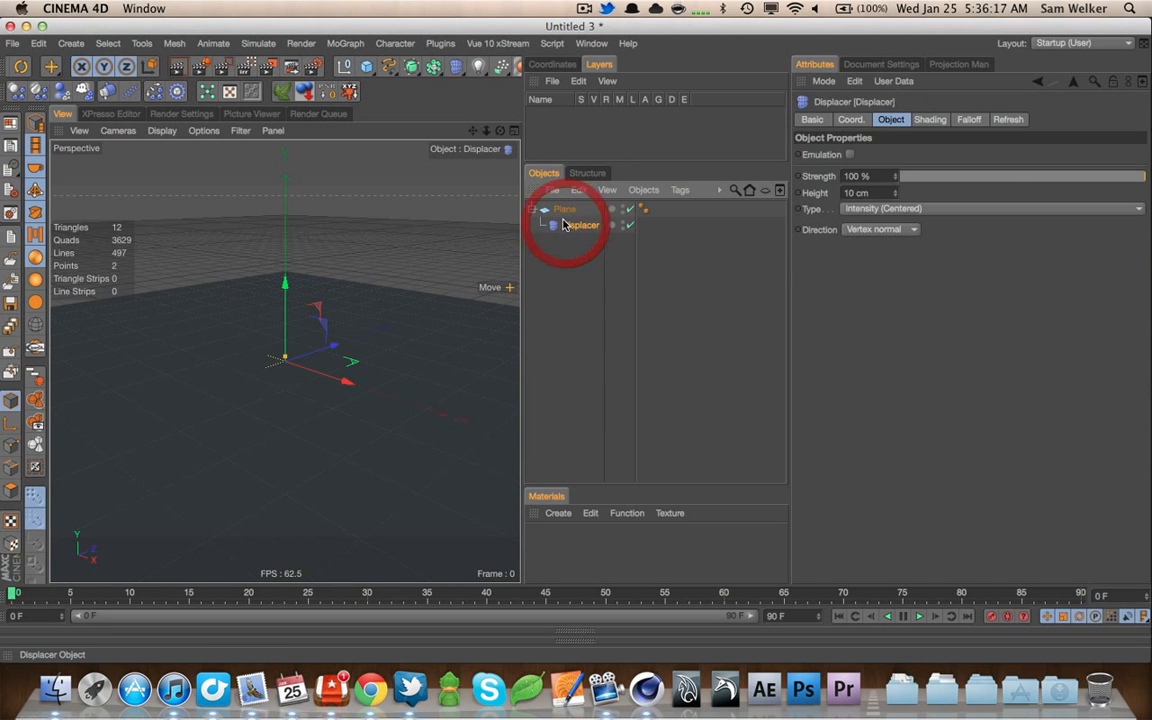
{"action": "left_click", "coordinate": [573, 211]}
Set the Displacer's height to 50 cm and its displacement type to Intensity
{"action": "left_click", "coordinate": [585, 226]}
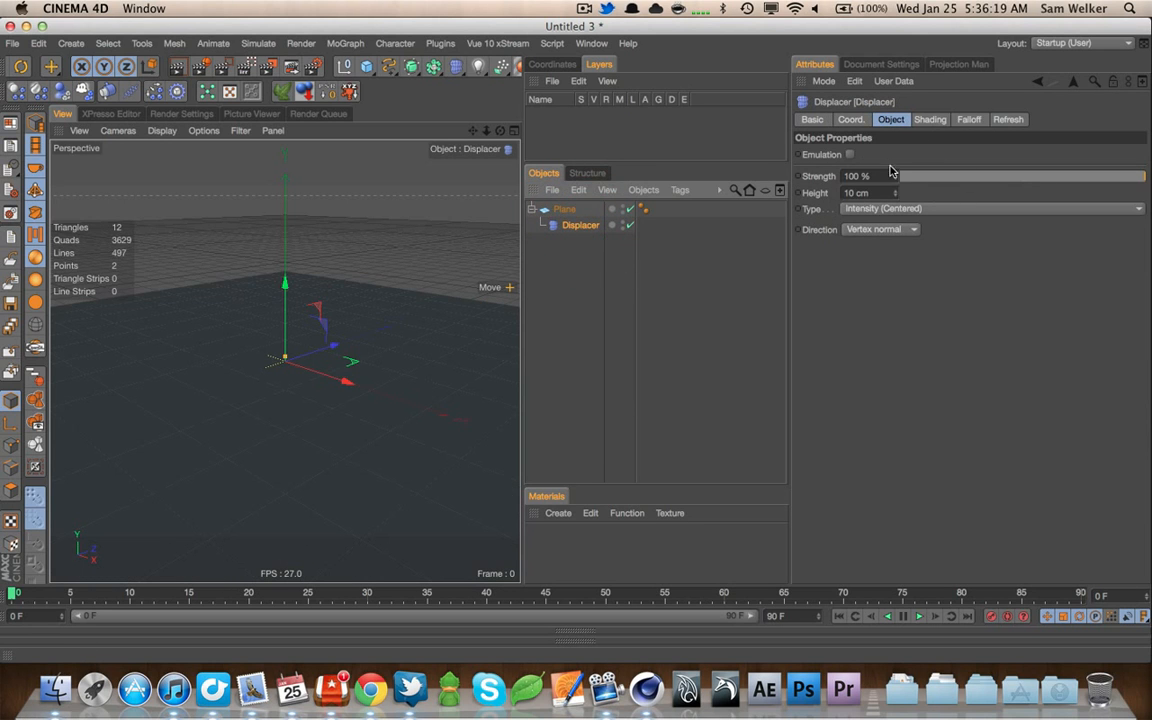
{"action": "left_click", "coordinate": [850, 192]}
{"action": "type", "text": "5"}
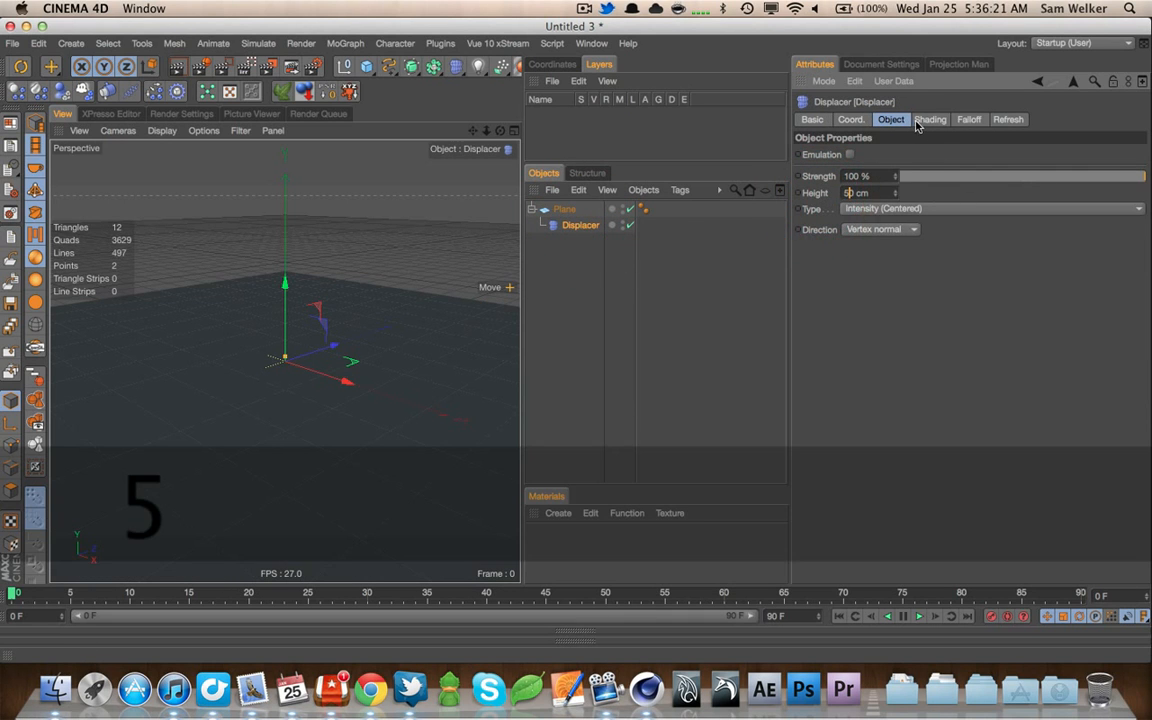
{"action": "key", "text": "Tab"}
{"action": "left_click", "coordinate": [930, 119]}
{"action": "left_click", "coordinate": [891, 119]}
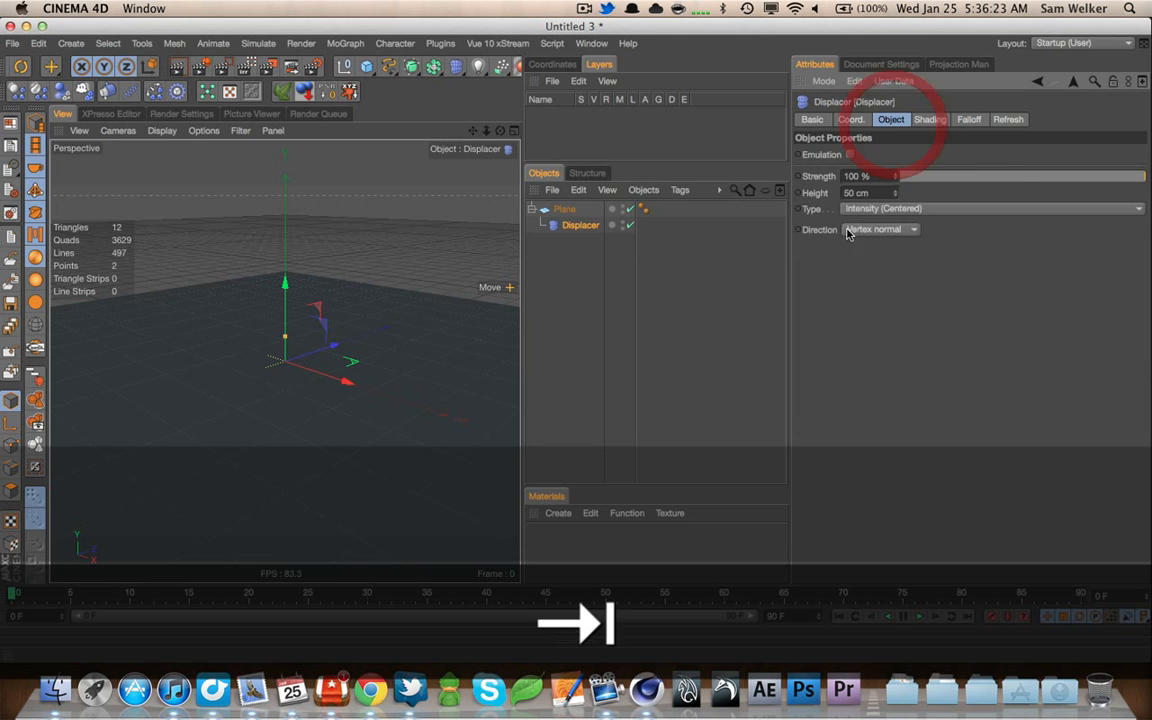
{"action": "left_click", "coordinate": [885, 211]}
{"action": "left_click", "coordinate": [895, 227]}
Load a Noise shader into the Displacer's shading channel
{"action": "left_click", "coordinate": [932, 121]}
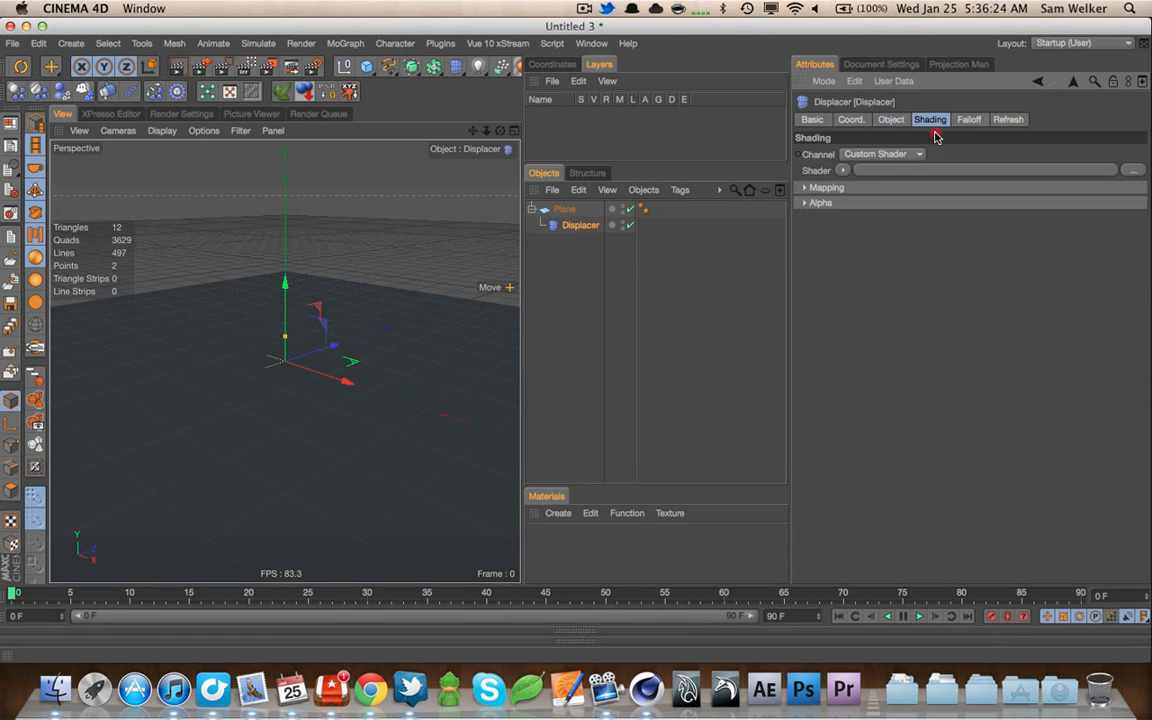
{"action": "left_click", "coordinate": [843, 171]}
{"action": "left_click", "coordinate": [866, 321]}
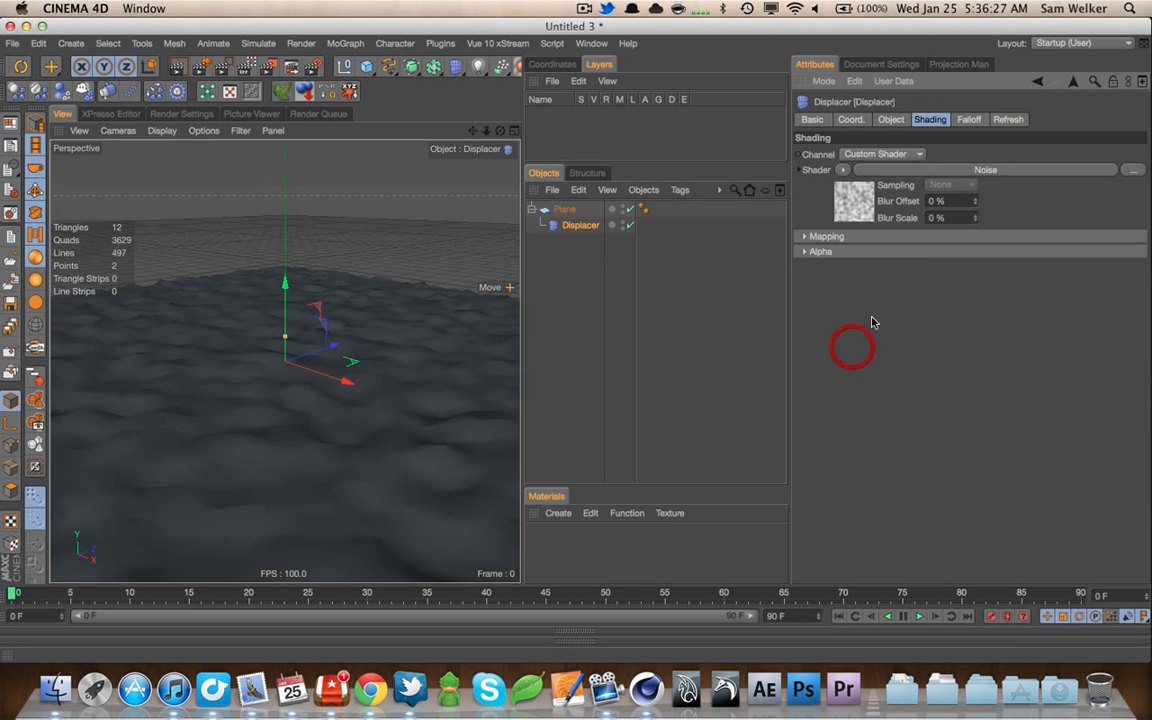
Change the Noise shader's noise type to Wavy Turbulence and its global scale to 400%
{"action": "left_click", "coordinate": [900, 171]}
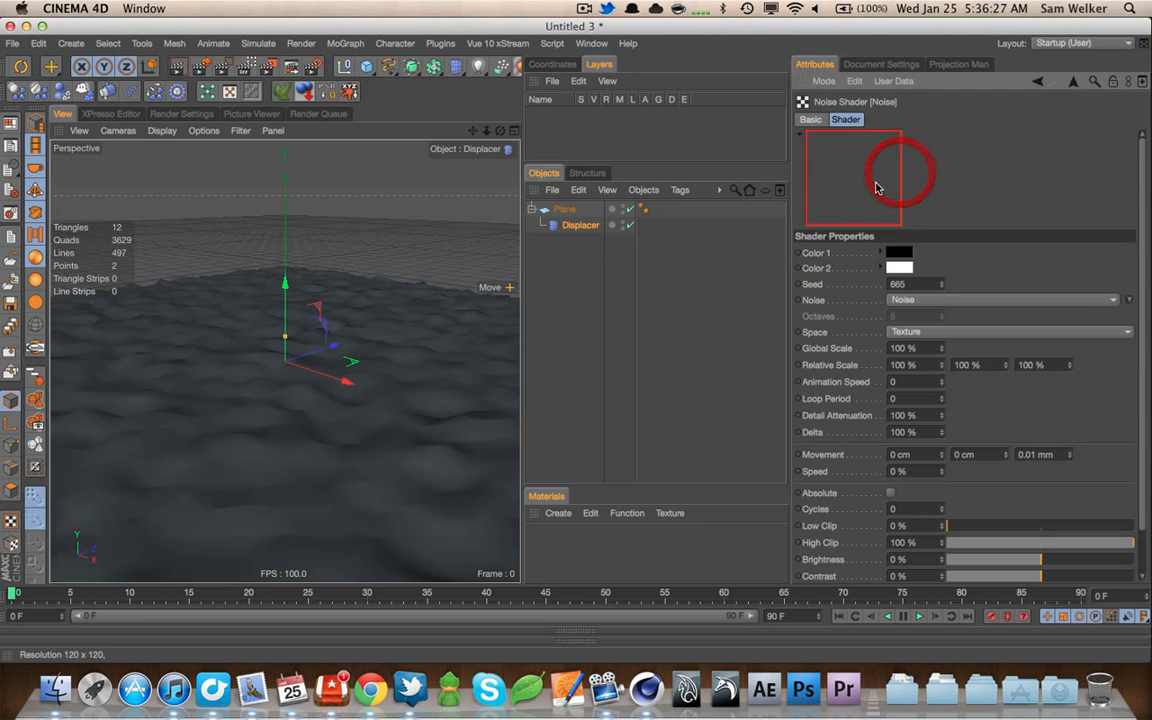
{"action": "left_click", "coordinate": [1129, 300]}
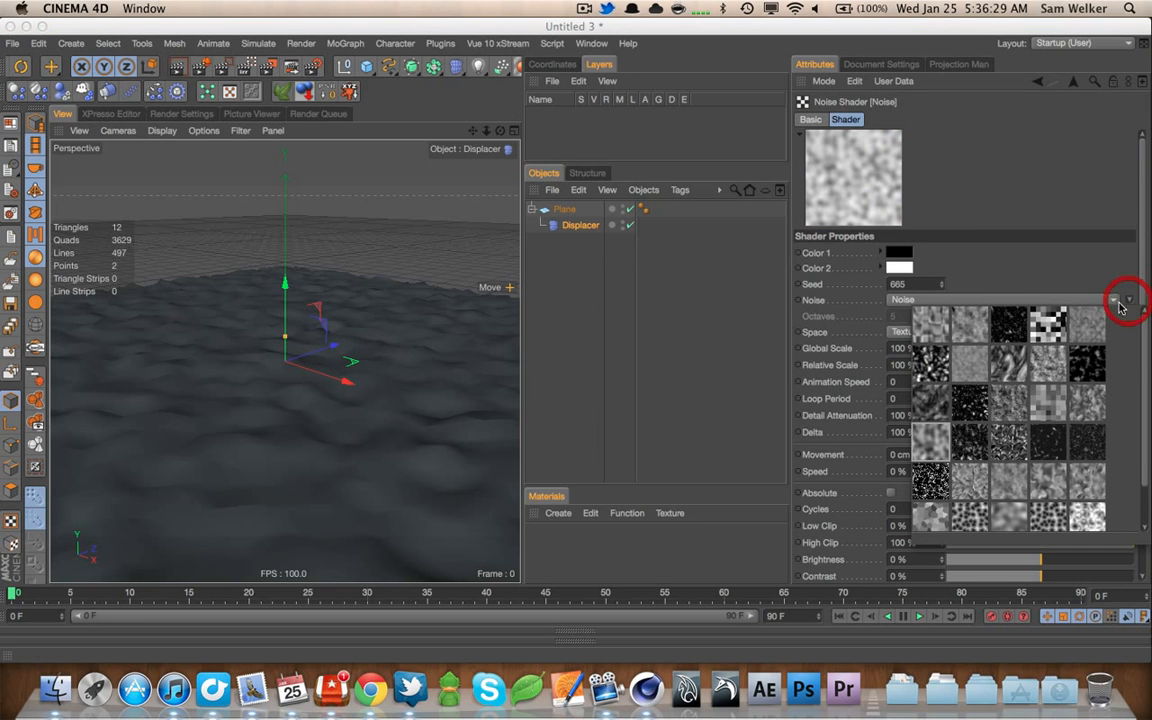
{"action": "left_click", "coordinate": [1097, 487]}
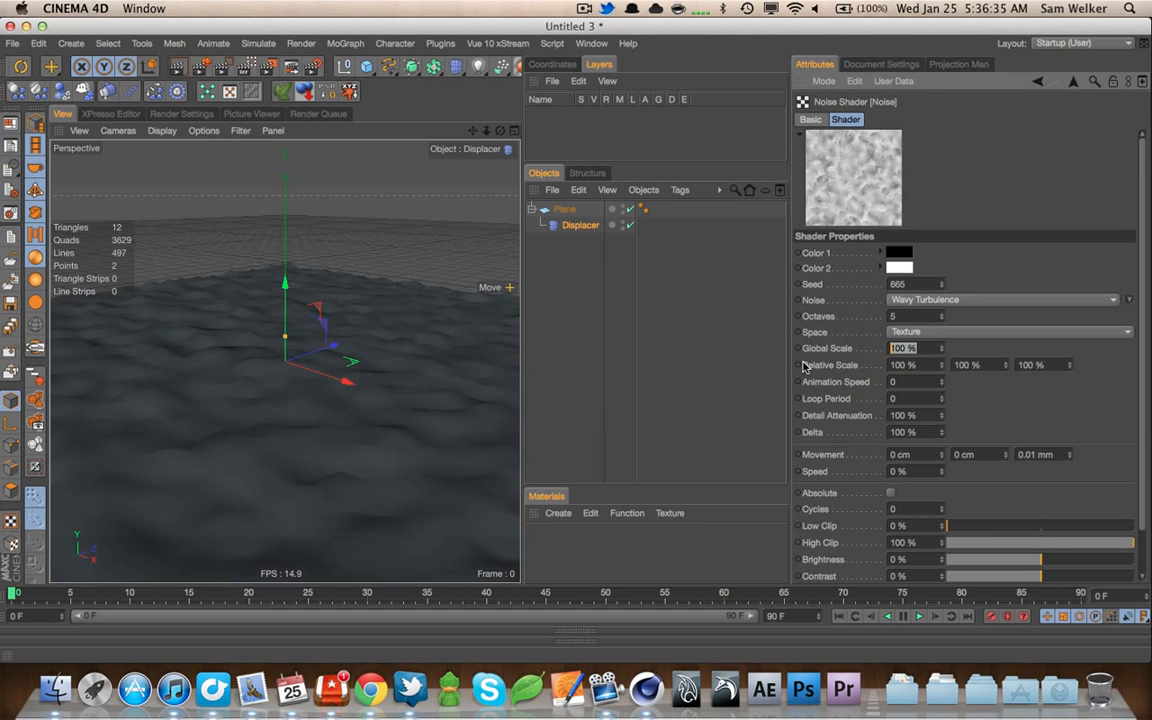
{"action": "type", "text": "400"}
{"action": "key", "text": "Tab"}
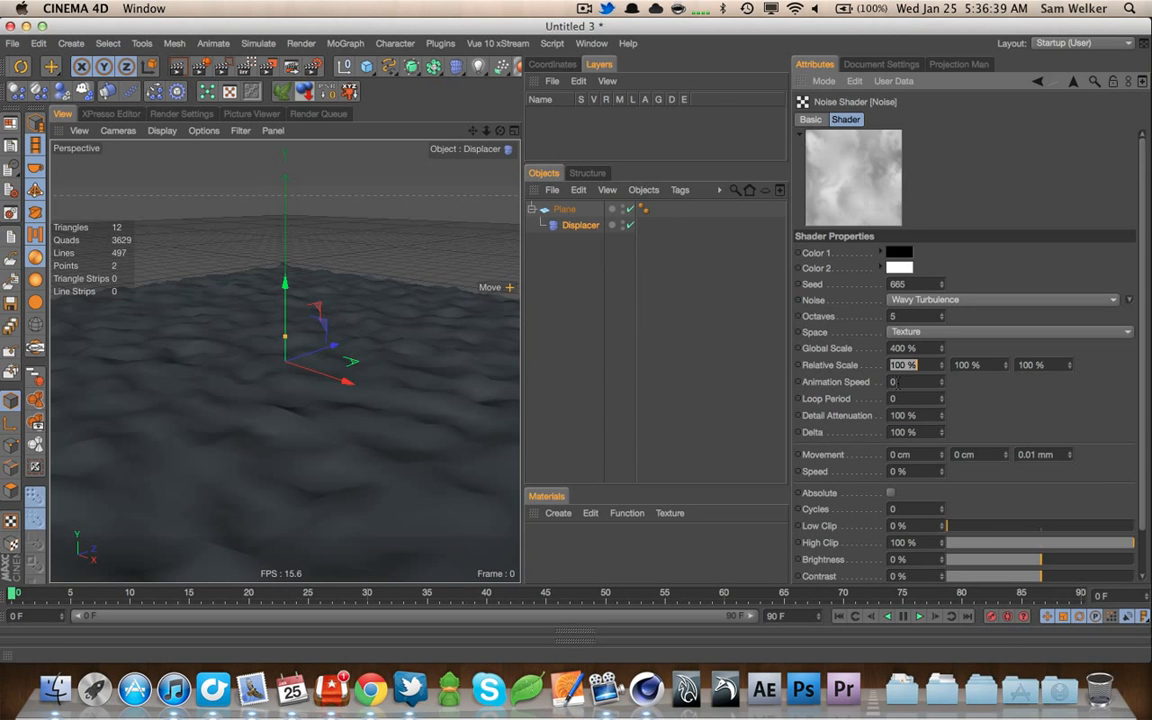
Try the Intensity (Centered) displacement type on the Displacer and return it to Intensity
{"action": "left_click", "coordinate": [568, 224]}
{"action": "left_click", "coordinate": [890, 119]}
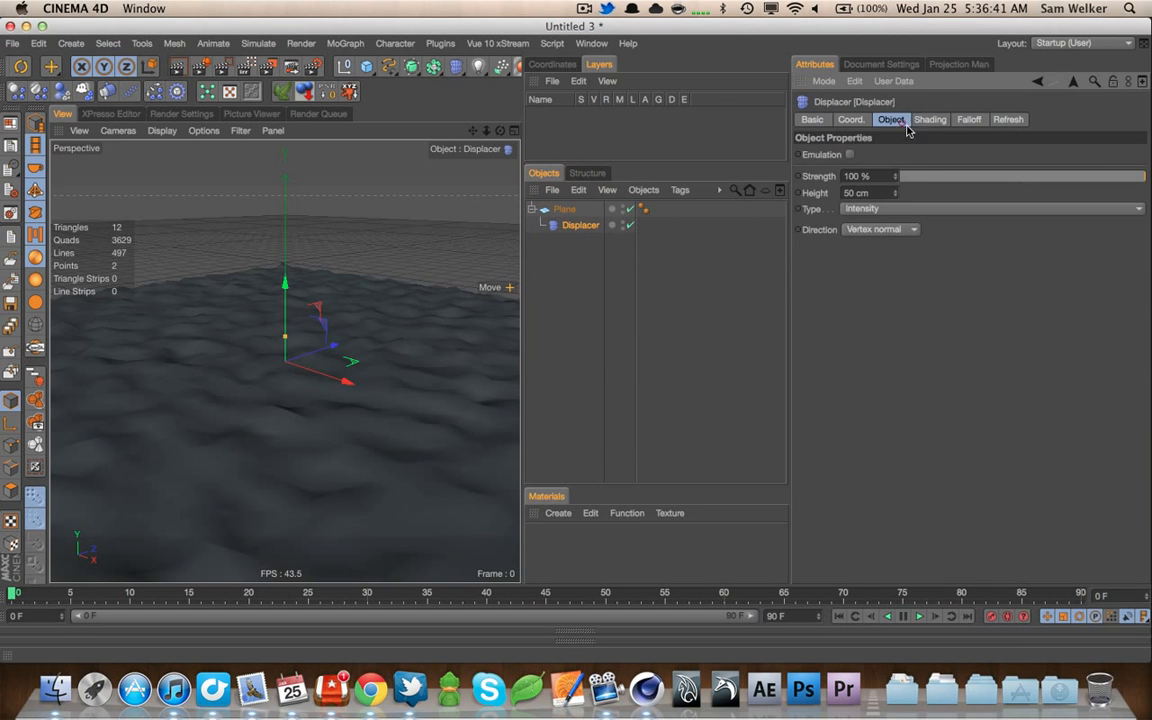
{"action": "left_click", "coordinate": [877, 209]}
{"action": "left_click", "coordinate": [882, 233]}
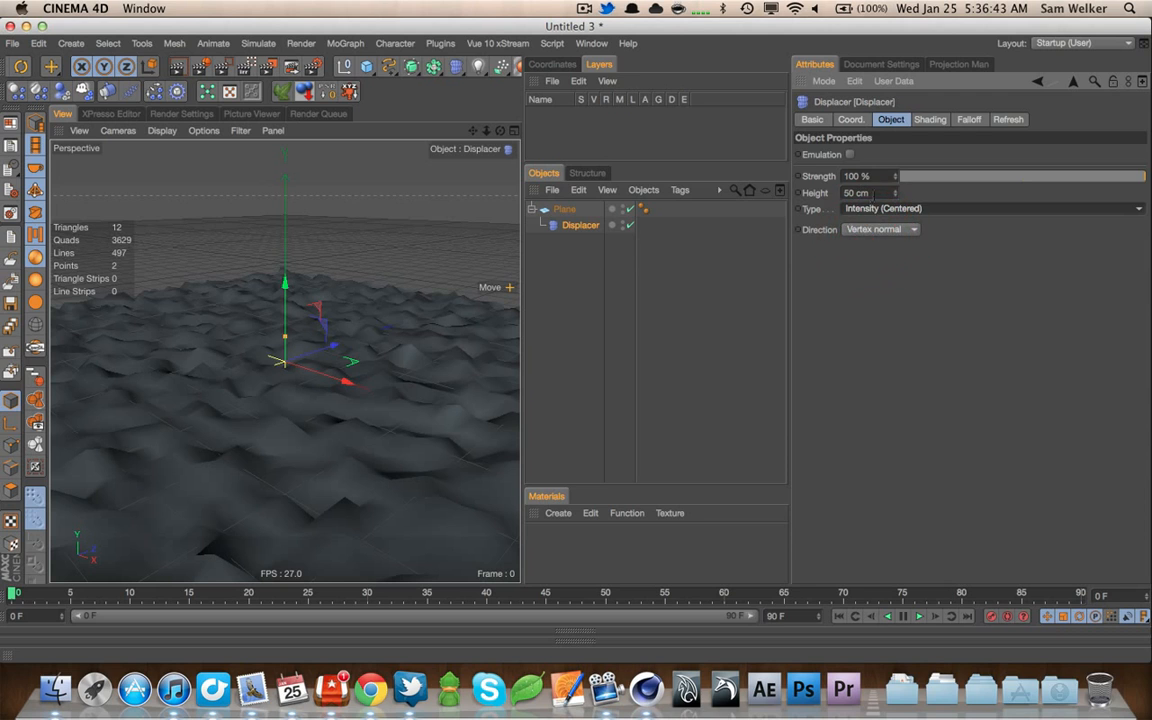
{"action": "left_click", "coordinate": [875, 210]}
{"action": "left_click", "coordinate": [868, 224]}
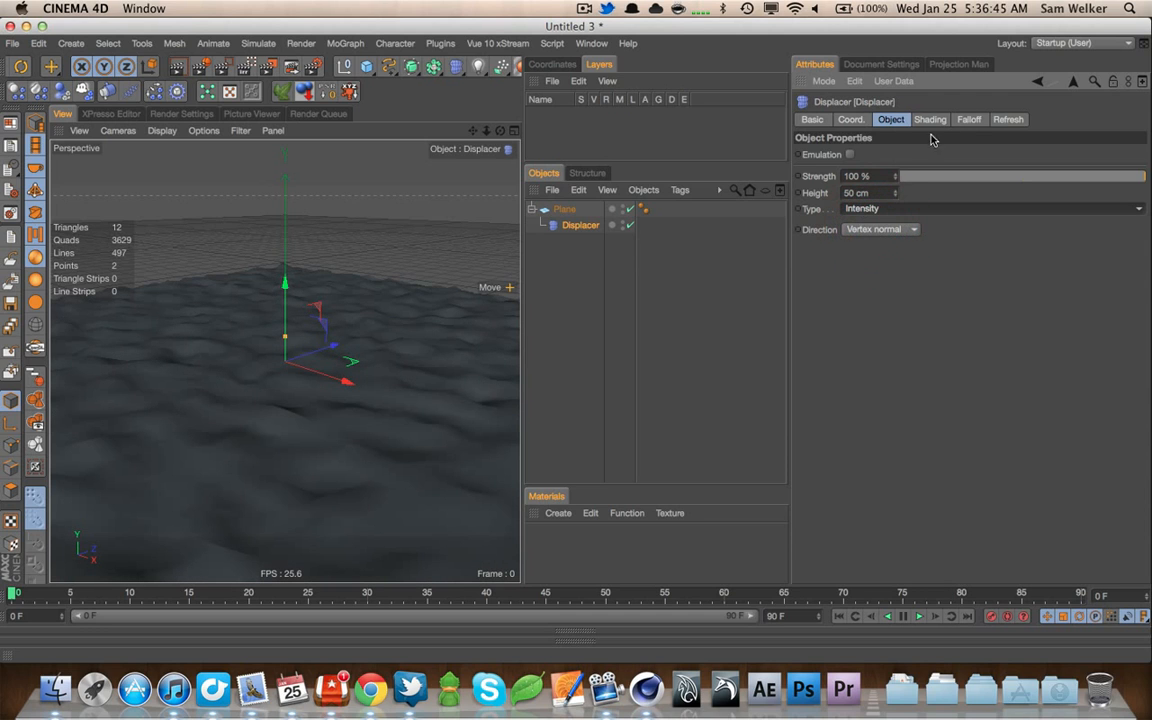
Set the Noise shader's animation speed to 0.4 and scrub through the timeline to preview the motion
{"action": "mouse_move", "coordinate": [268, 594]}
{"action": "left_mouse_down"}
{"action": "mouse_move", "coordinate": [218, 597]}
{"action": "mouse_move", "coordinate": [296, 597]}
{"action": "left_mouse_up"}
{"action": "left_click", "coordinate": [930, 119]}
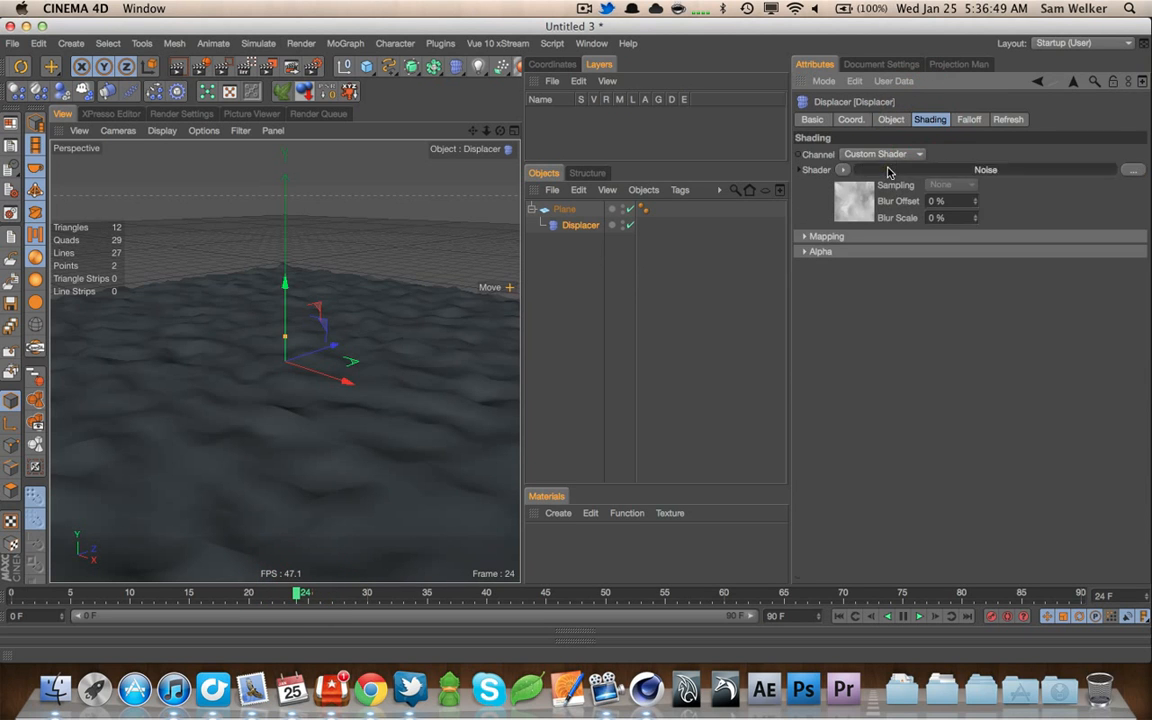
{"action": "left_click", "coordinate": [888, 170]}
{"action": "left_click", "coordinate": [903, 382]}
{"action": "type", "text": ".4"}
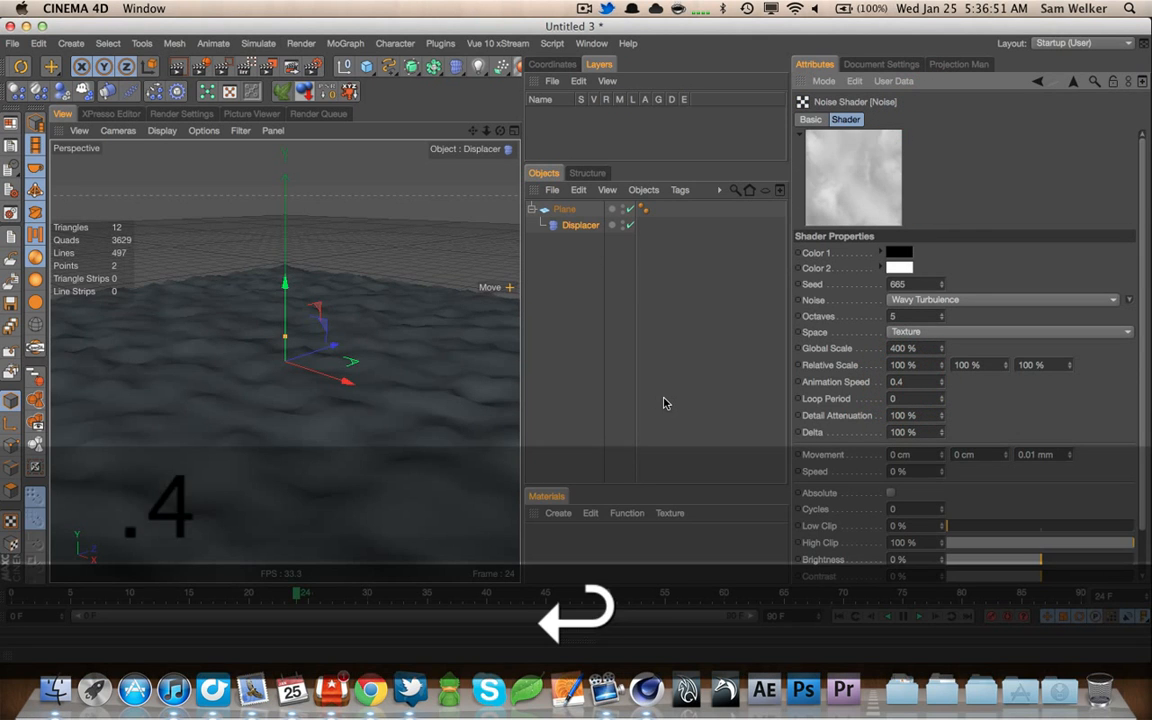
{"action": "key", "text": "Return"}
{"action": "left_click_drag", "start_coordinate": [19, 596], "coordinate": [724, 597]}
Set the Noise shader's global scale to 900% and preview the waves across the timeline
{"action": "type", "text": "9"}
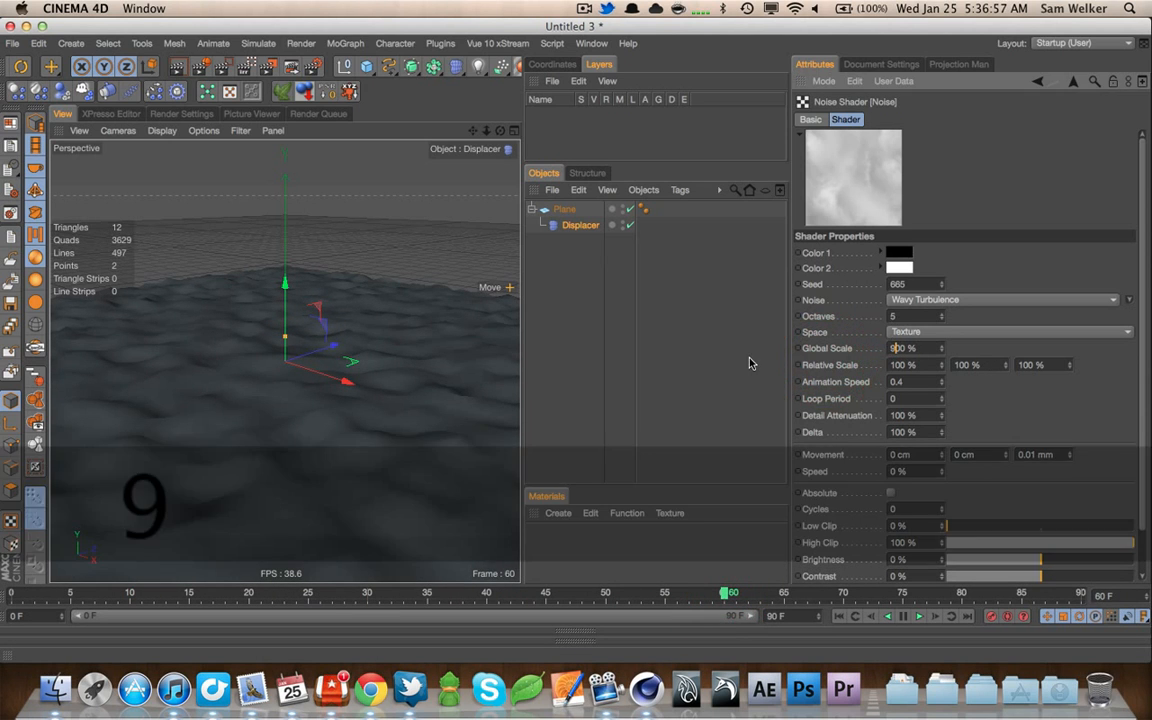
{"action": "key", "text": "Return"}
{"action": "left_click_drag", "start_coordinate": [18, 591], "coordinate": [1040, 596]}
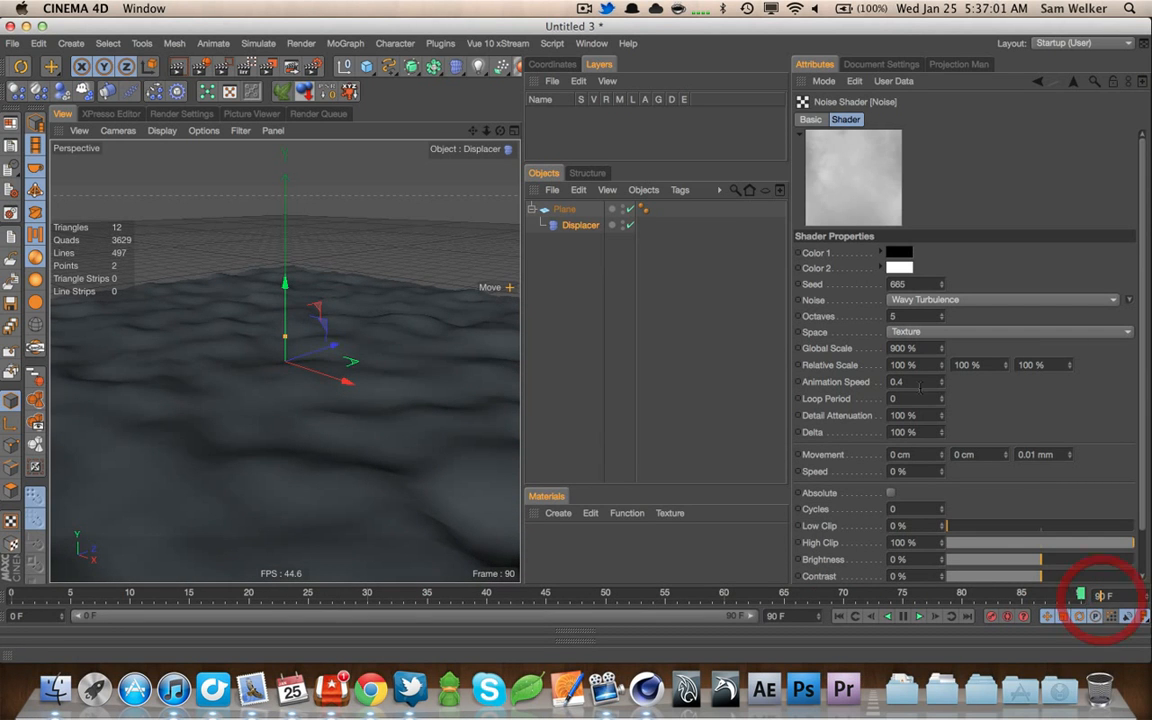
Set the Noise shader's global scale to 3000% and scrub the full timeline to check the swell
{"action": "left_click", "coordinate": [812, 359]}
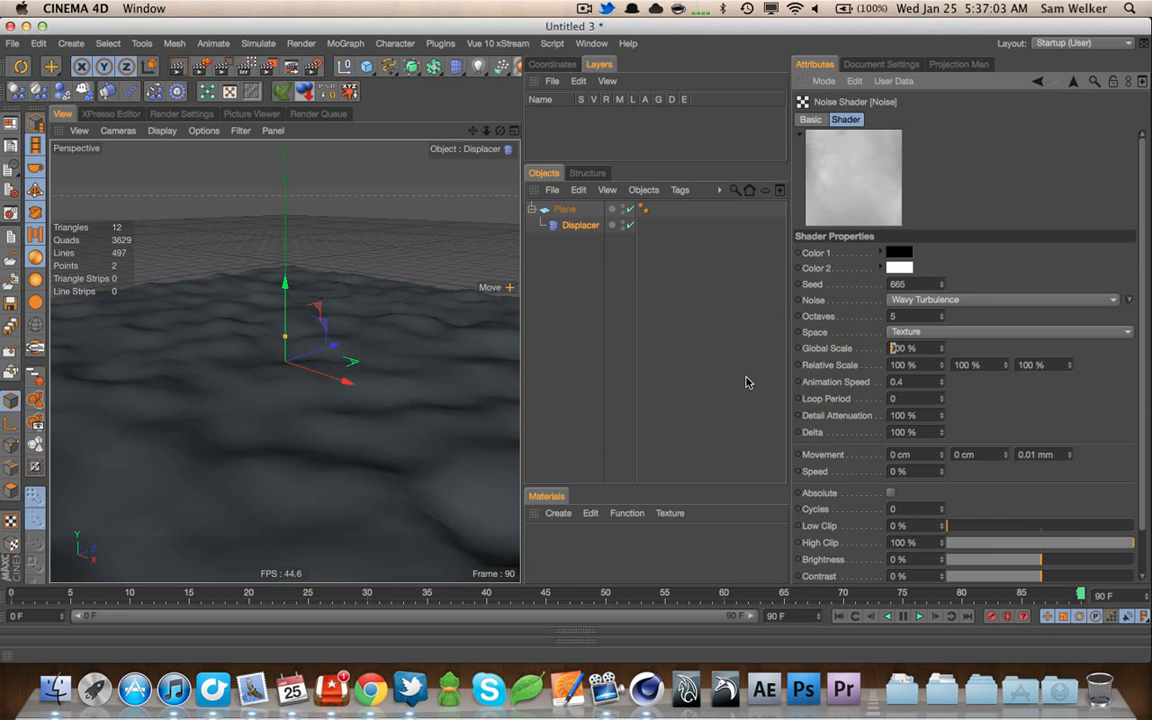
{"action": "type", "text": "30"}
{"action": "key", "text": "Tab"}
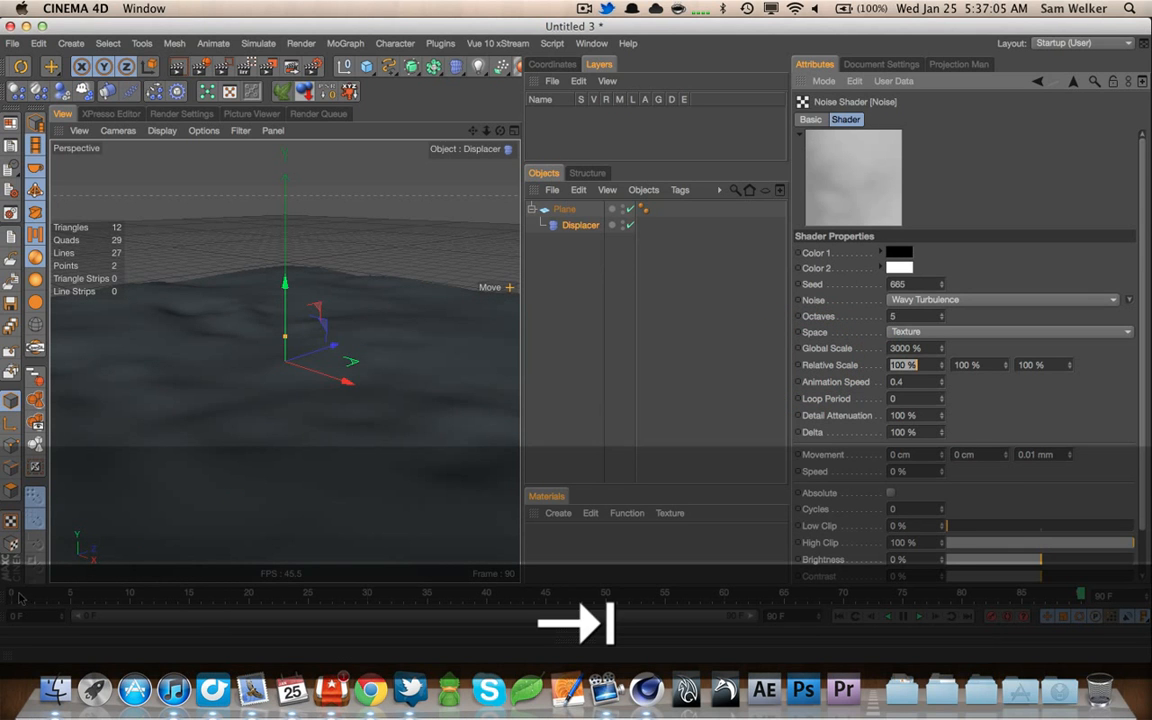
{"action": "left_click_drag", "start_coordinate": [19, 597], "coordinate": [1082, 590]}
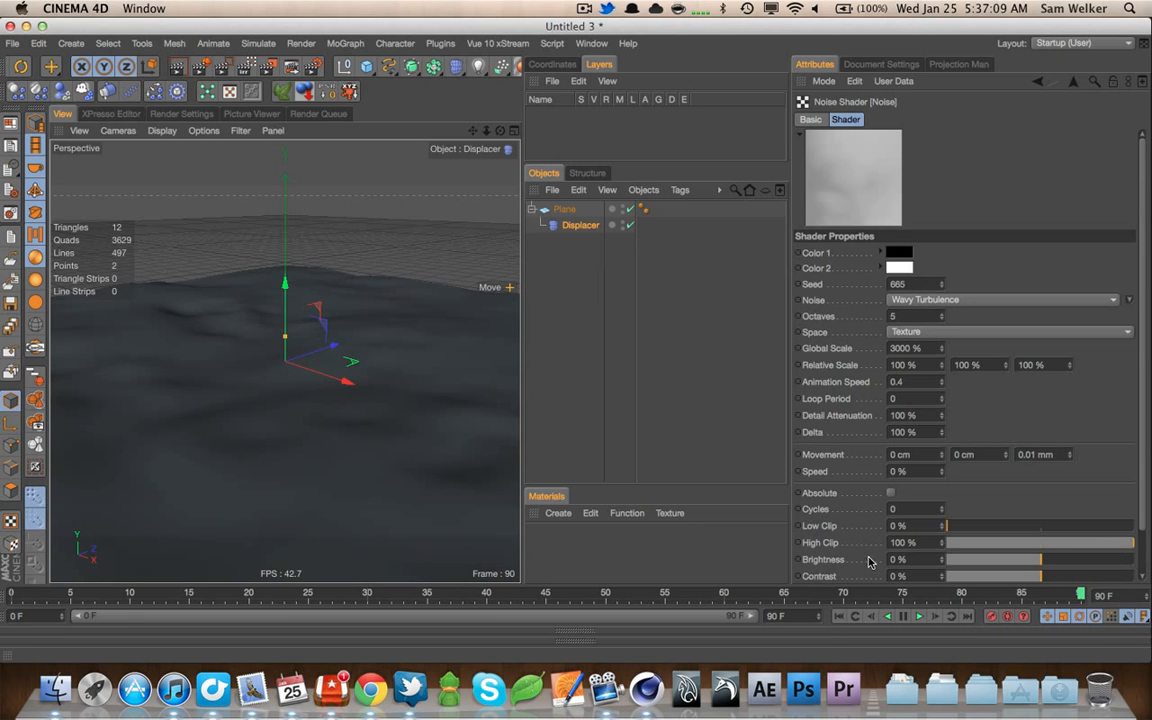
Set the Noise shader's contrast to 30% and preview the animated surface
{"action": "left_click_drag", "start_coordinate": [898, 576], "coordinate": [888, 576]}
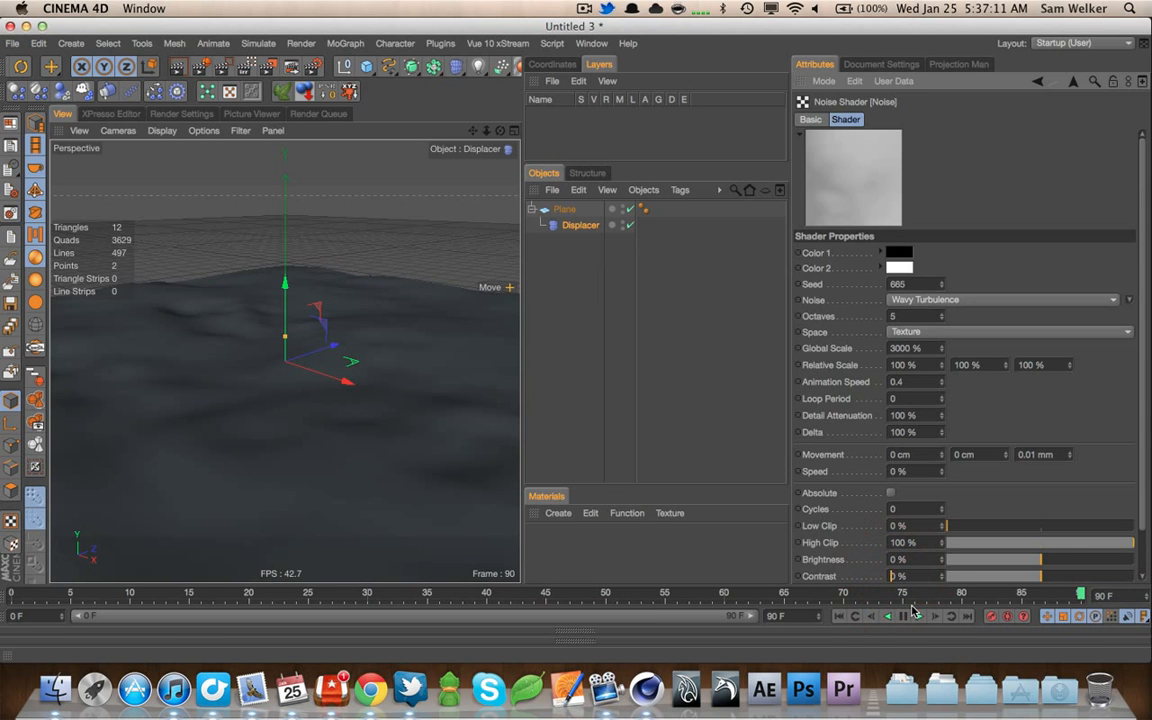
{"action": "type", "text": "30"}
{"action": "key", "text": "Tab"}
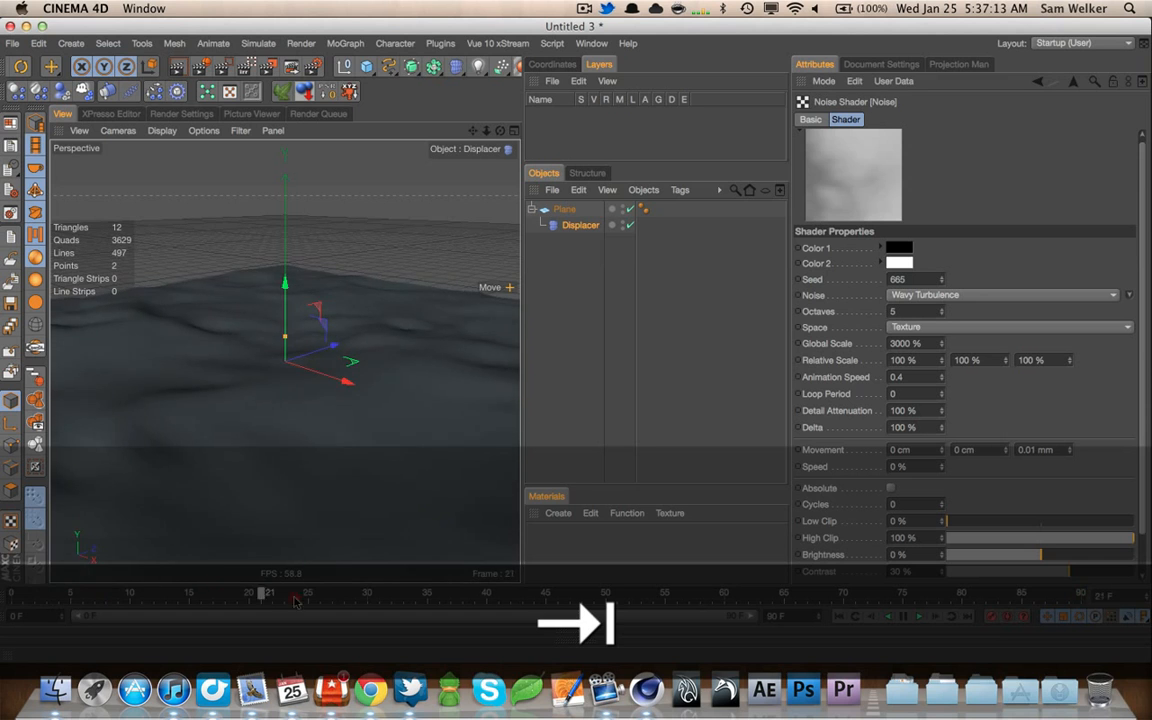
{"action": "left_click", "coordinate": [795, 594]}
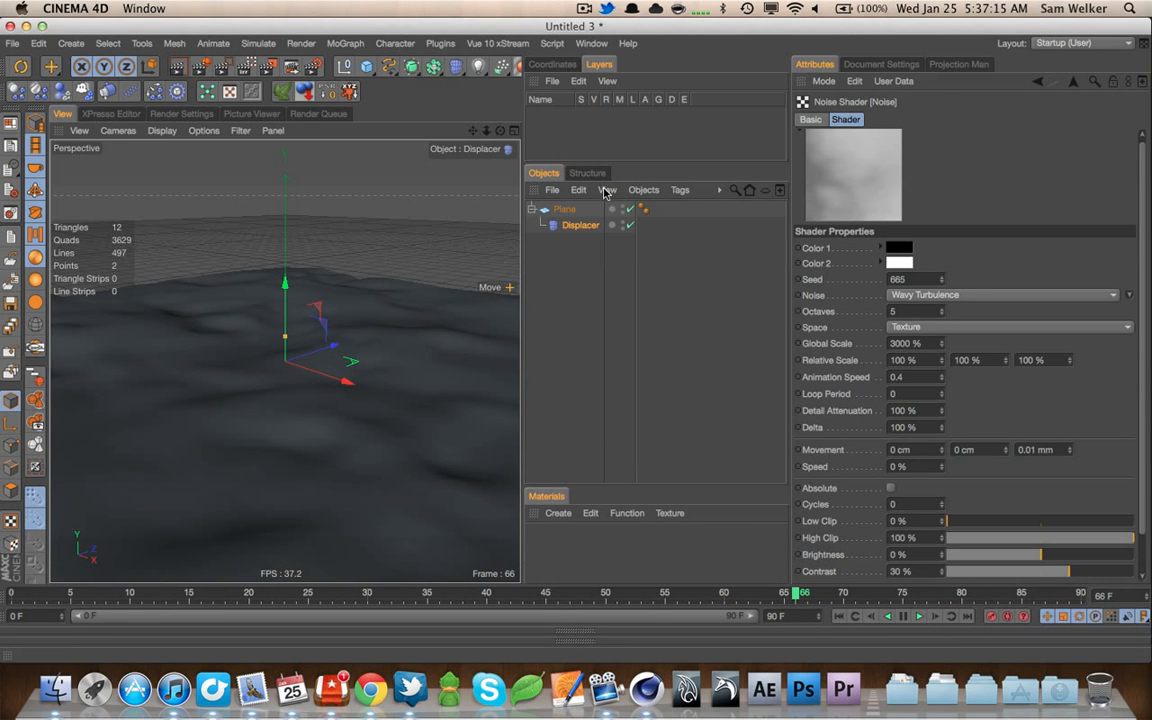
Set the Displacer's height to 150 cm and scrub the timeline to preview the taller waves
{"action": "left_click", "coordinate": [580, 225]}
{"action": "left_click", "coordinate": [890, 119]}
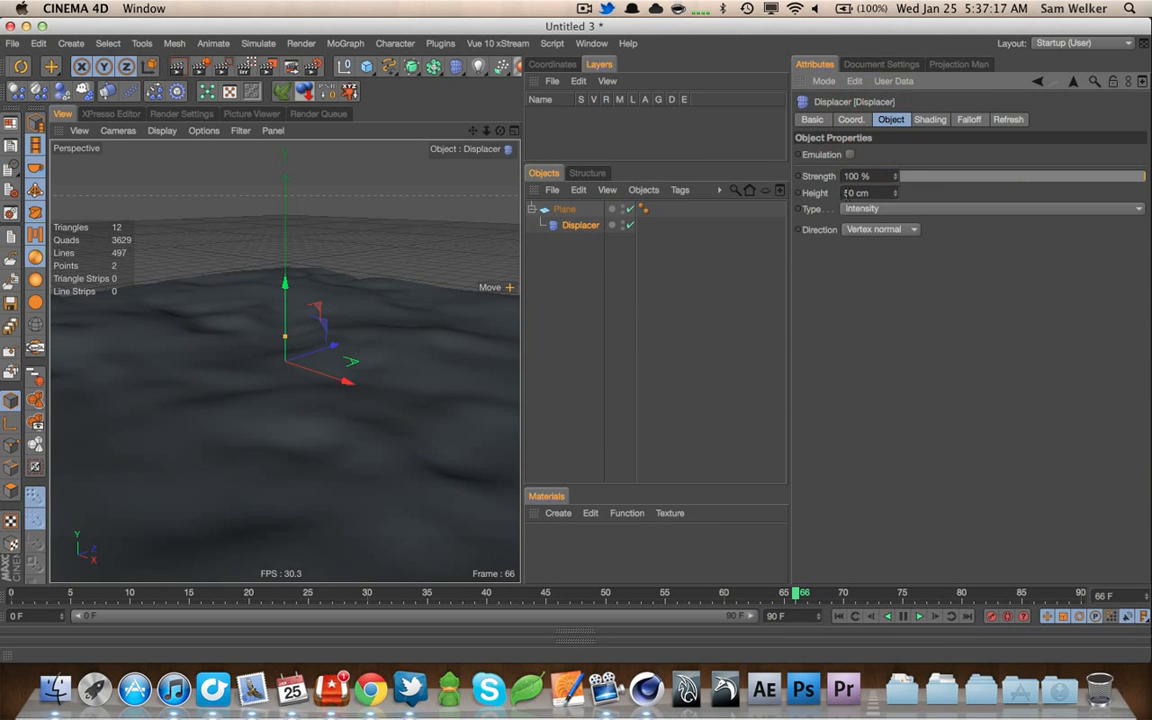
{"action": "type", "text": "1"}
{"action": "key", "text": "Tab"}
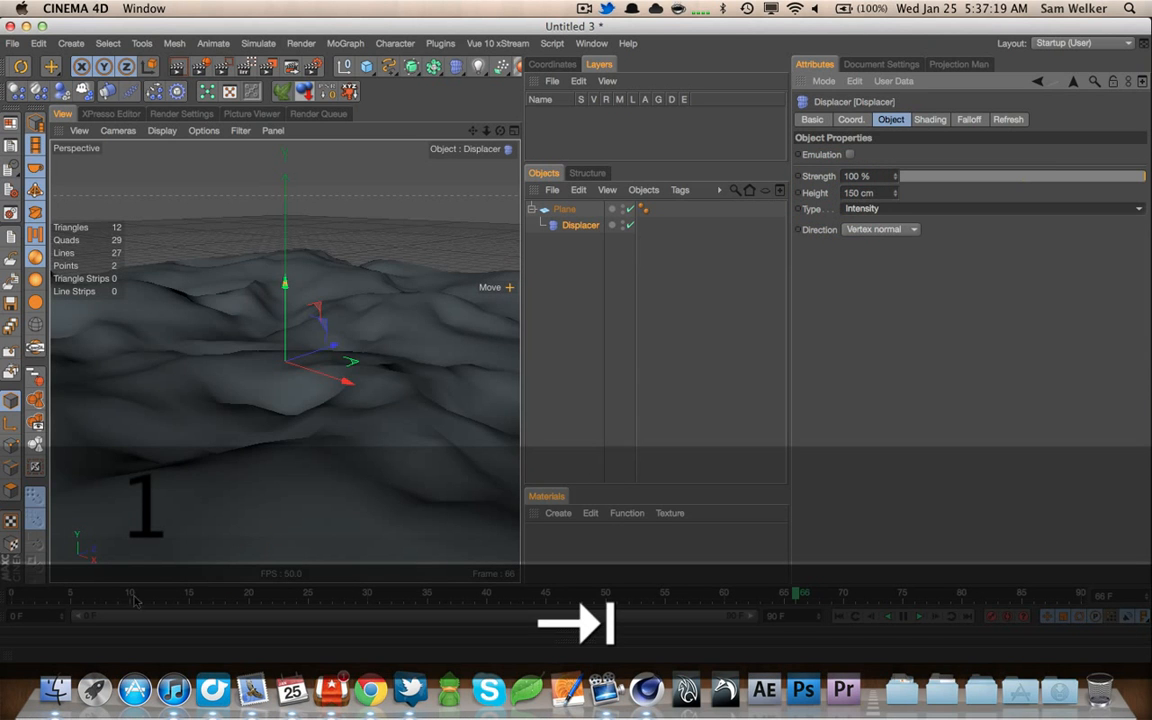
{"action": "left_click_drag", "start_coordinate": [30, 597], "coordinate": [1075, 596]}
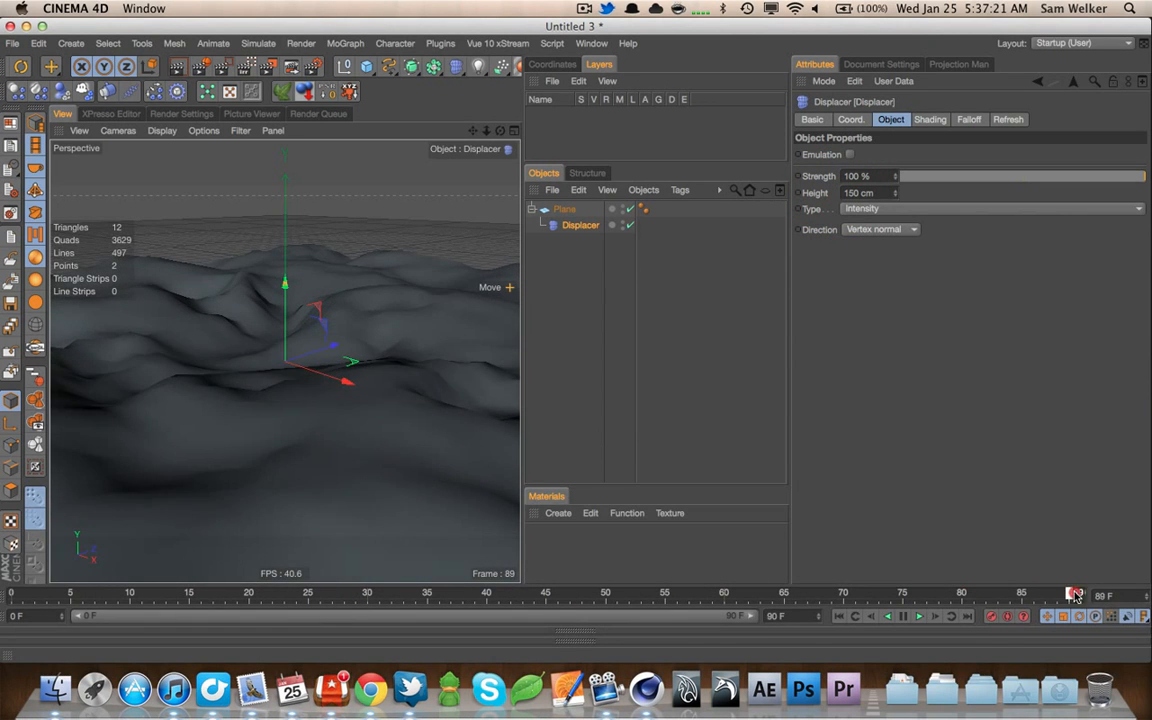
Set the Plane's width and height segments to 80 each
{"action": "left_click", "coordinate": [571, 212]}
{"action": "left_click_drag", "start_coordinate": [885, 190], "coordinate": [831, 199]}
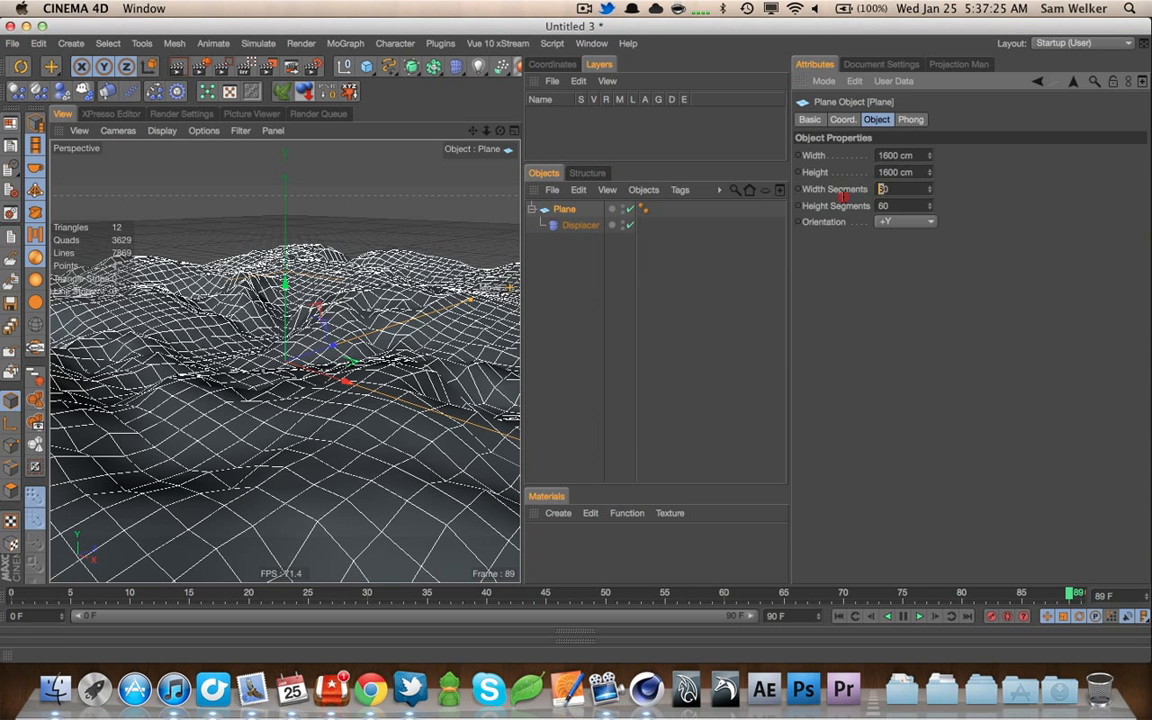
{"action": "type", "text": "8"}
{"action": "key", "text": "Tab"}
{"action": "type", "text": "80"}
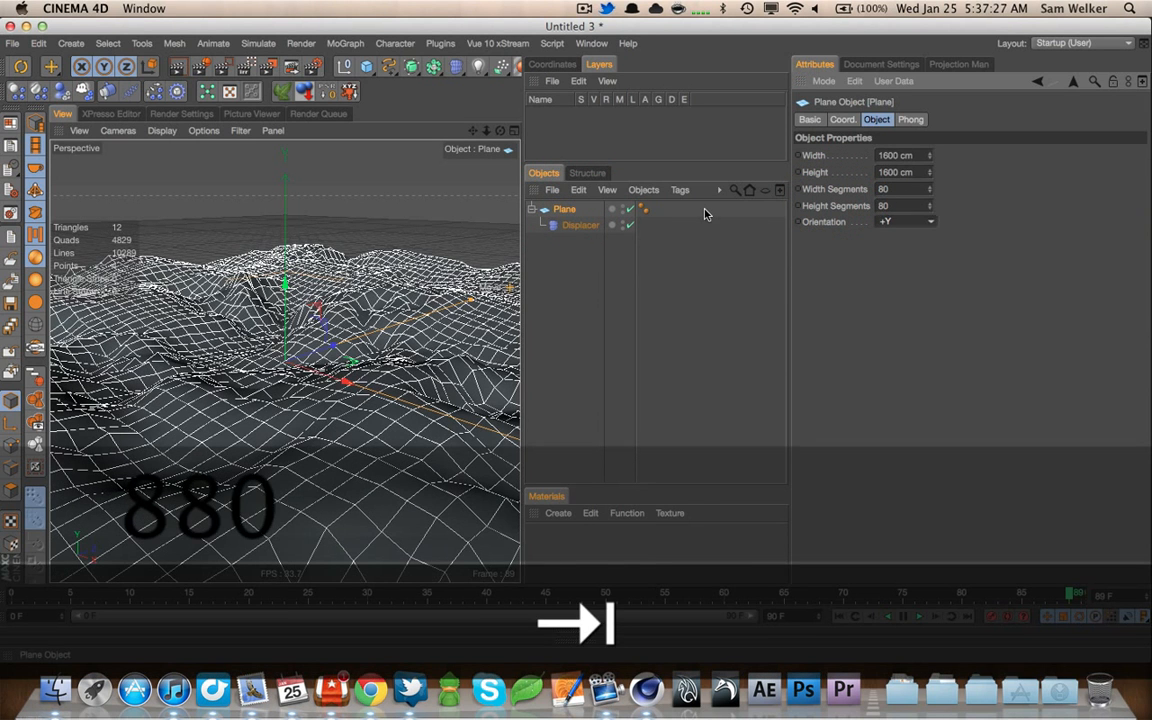
Set the Plane's width and height segments to 120 each, switch to Live Selection and leave the Plane deselected
{"action": "left_click_drag", "start_coordinate": [900, 192], "coordinate": [730, 195]}
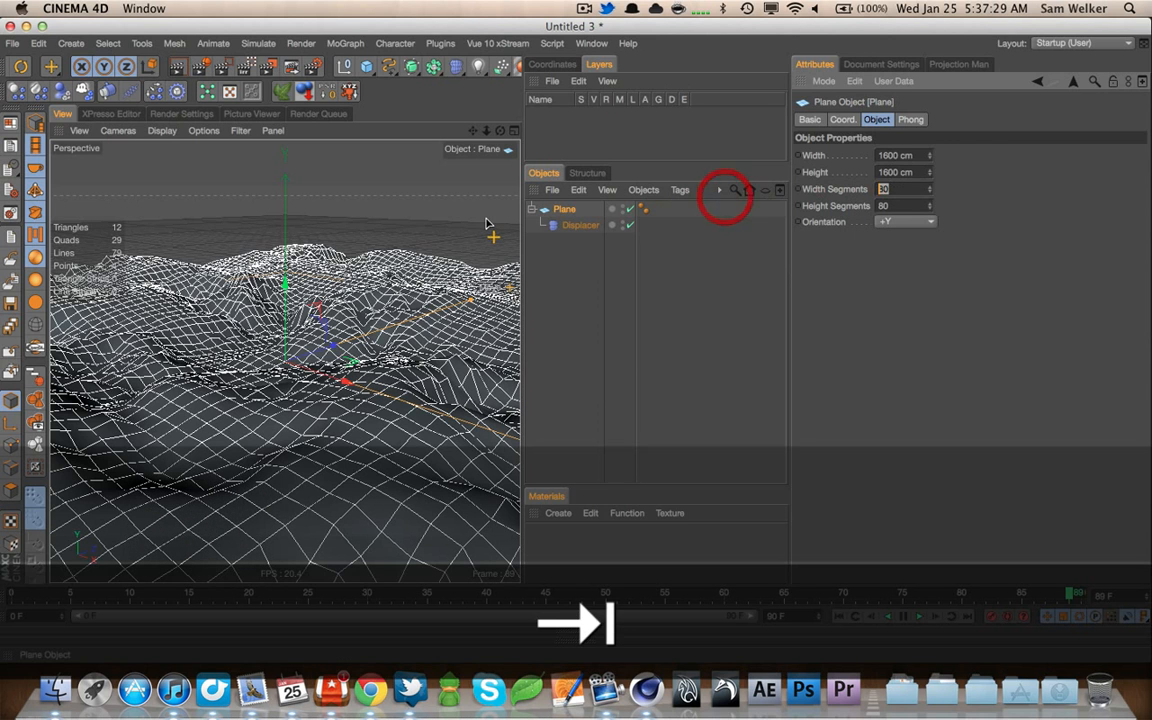
{"action": "type", "text": "120"}
{"action": "key", "text": "Tab"}
{"action": "type", "text": "120"}
{"action": "key", "text": "Return"}
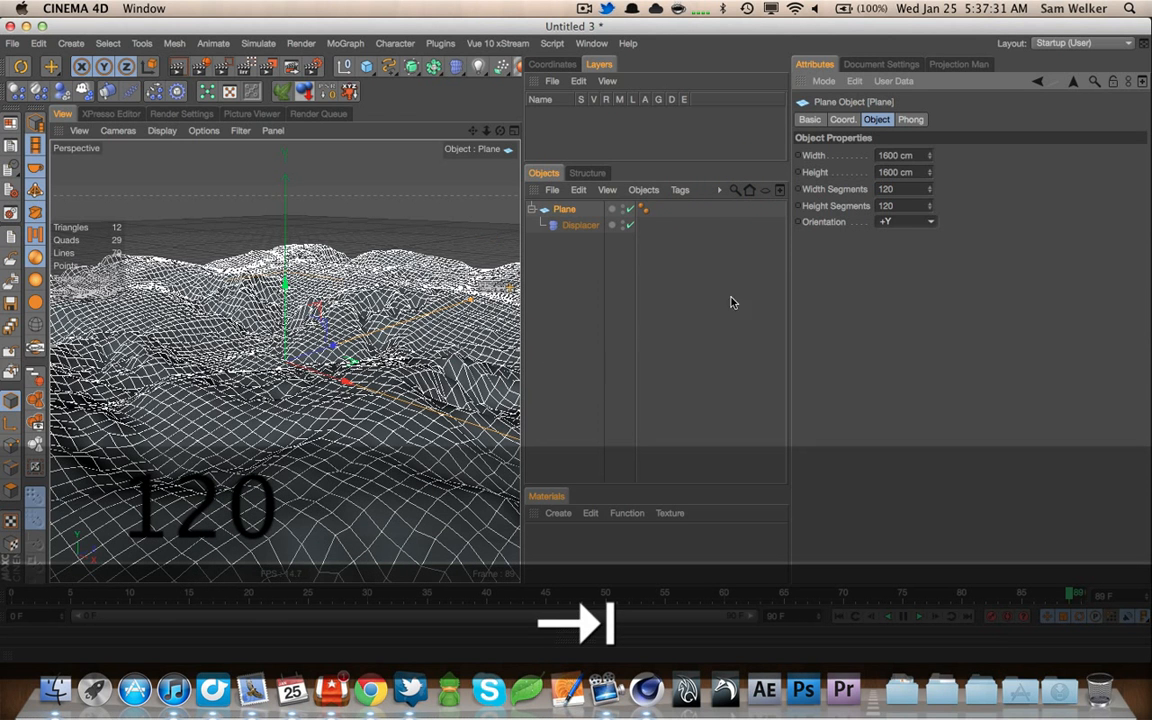
{"action": "left_click_drag", "start_coordinate": [37, 67], "coordinate": [208, 52]}
{"action": "left_click", "coordinate": [12, 63]}
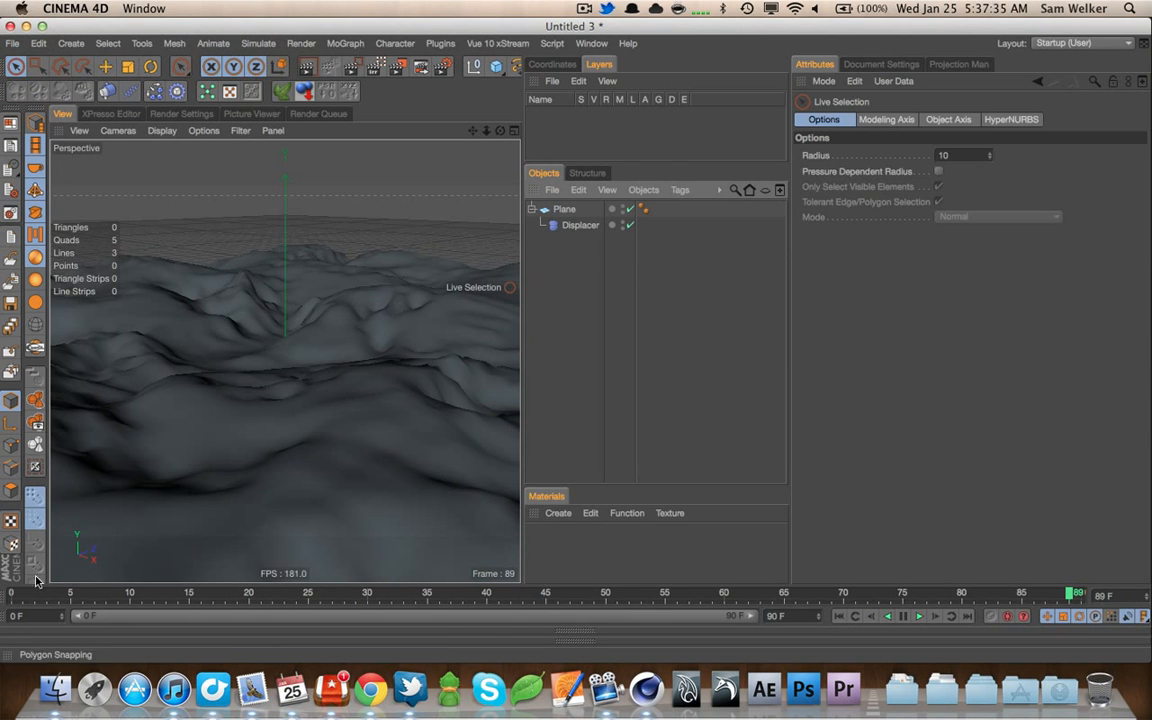
Scrub through the wave animation and extend the timeline to 300 frames
{"action": "left_click_drag", "start_coordinate": [7, 594], "coordinate": [1080, 590]}
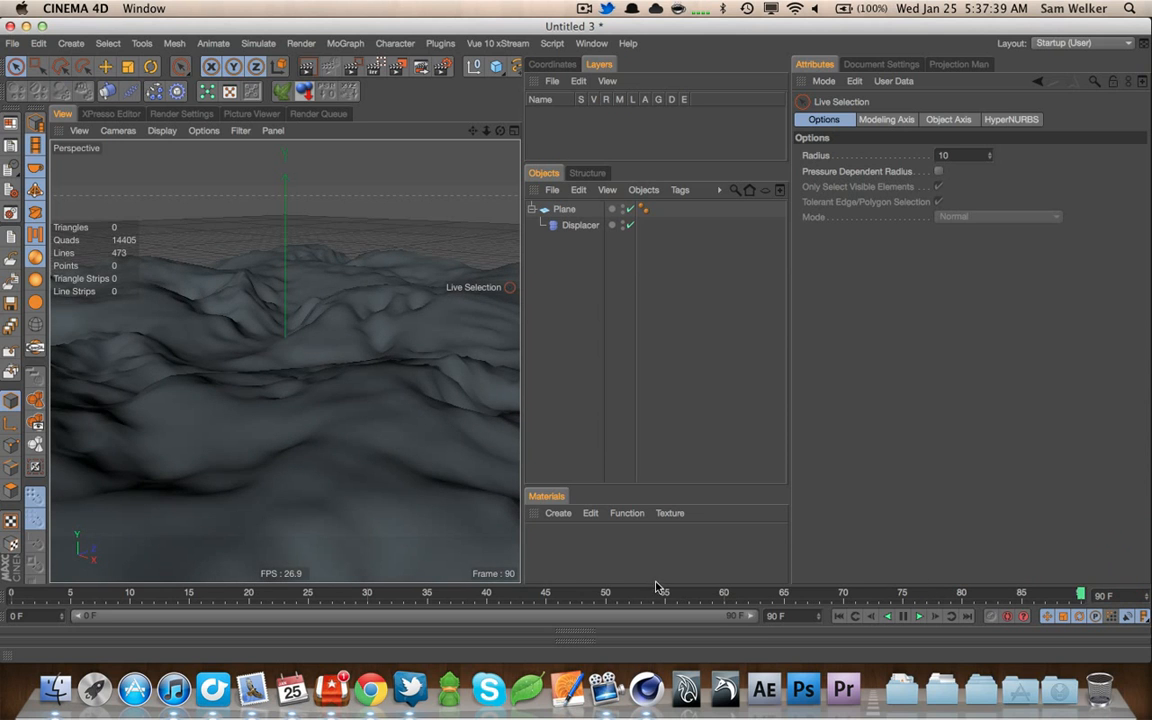
{"action": "left_click_drag", "start_coordinate": [658, 587], "coordinate": [1025, 590]}
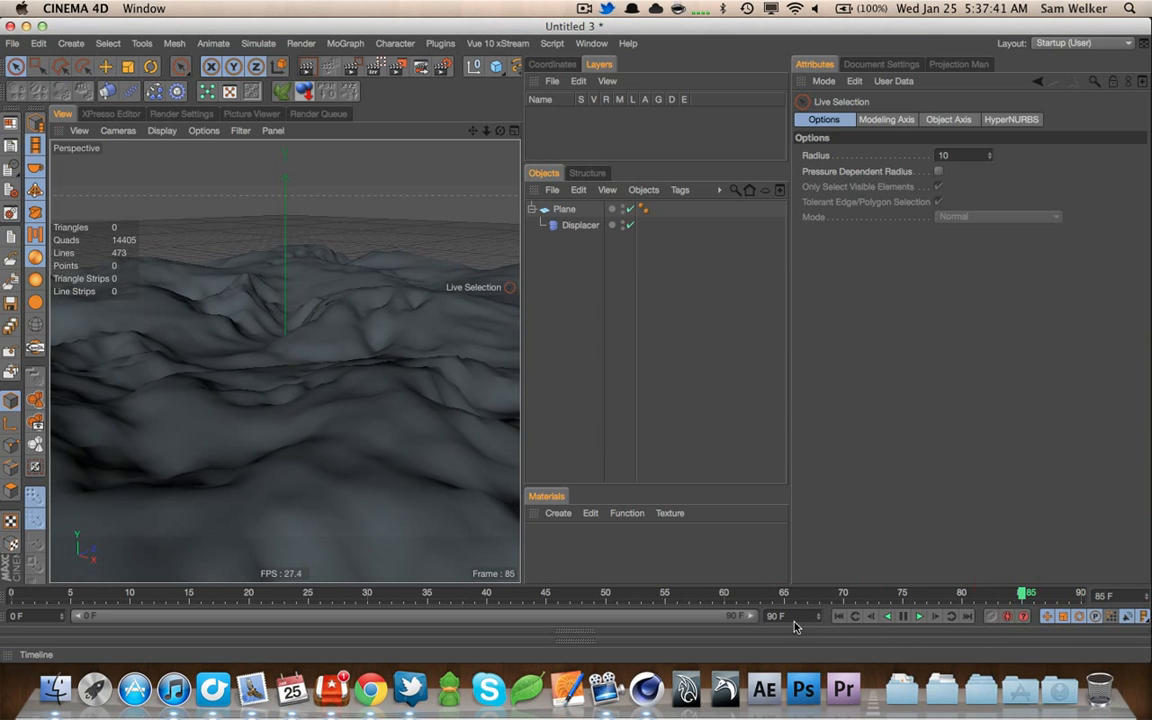
{"action": "type", "text": "300"}
{"action": "key", "text": "Return"}
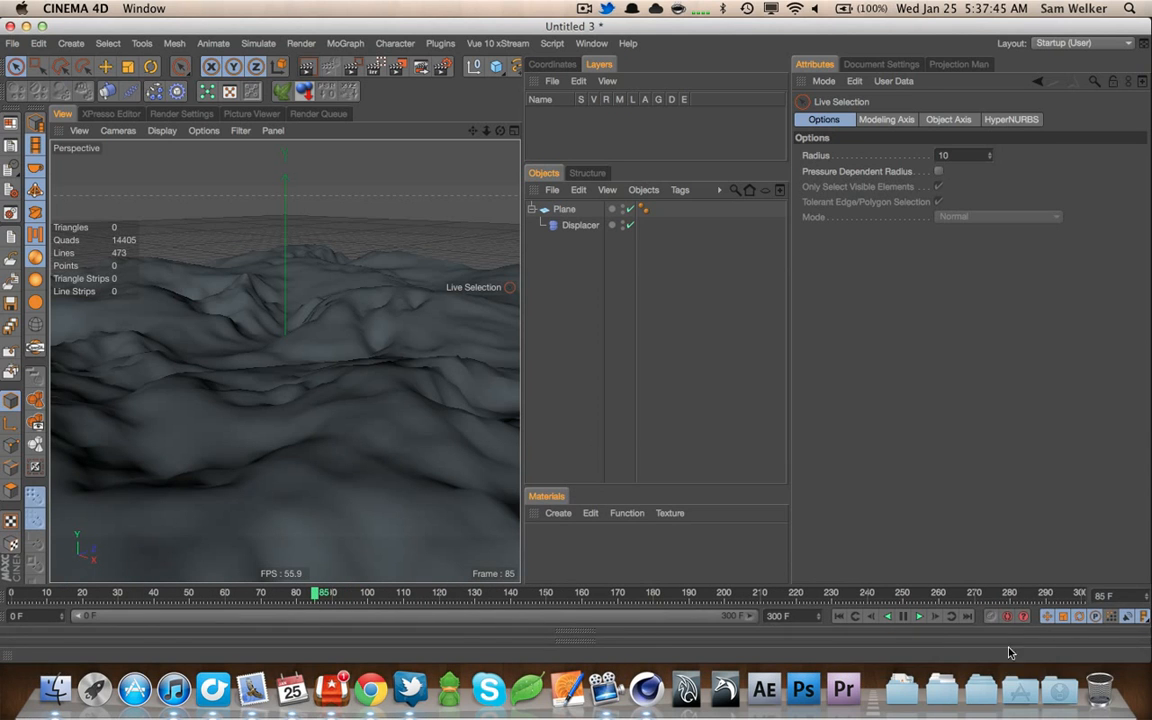
Add a Camera object to the scene and look through it in the viewport
{"action": "scroll", "coordinate": [457, 70], "scroll_direction": "right", "scroll_amount": 5}
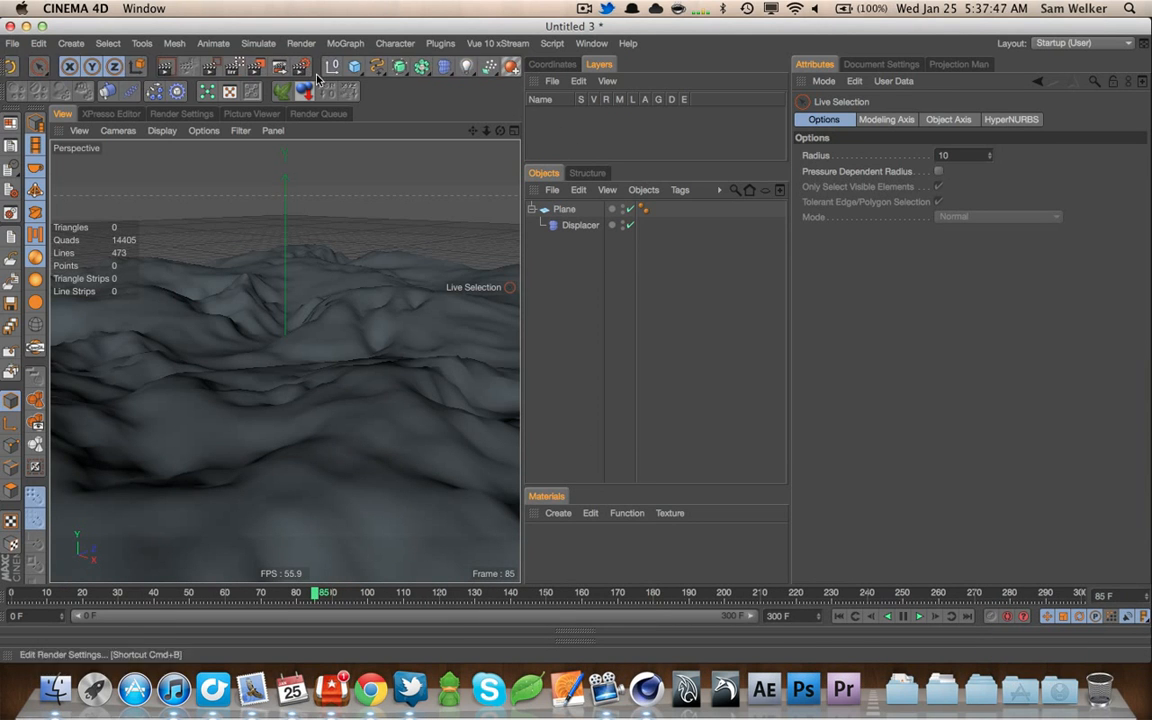
{"action": "left_click_drag", "start_coordinate": [465, 66], "coordinate": [528, 174]}
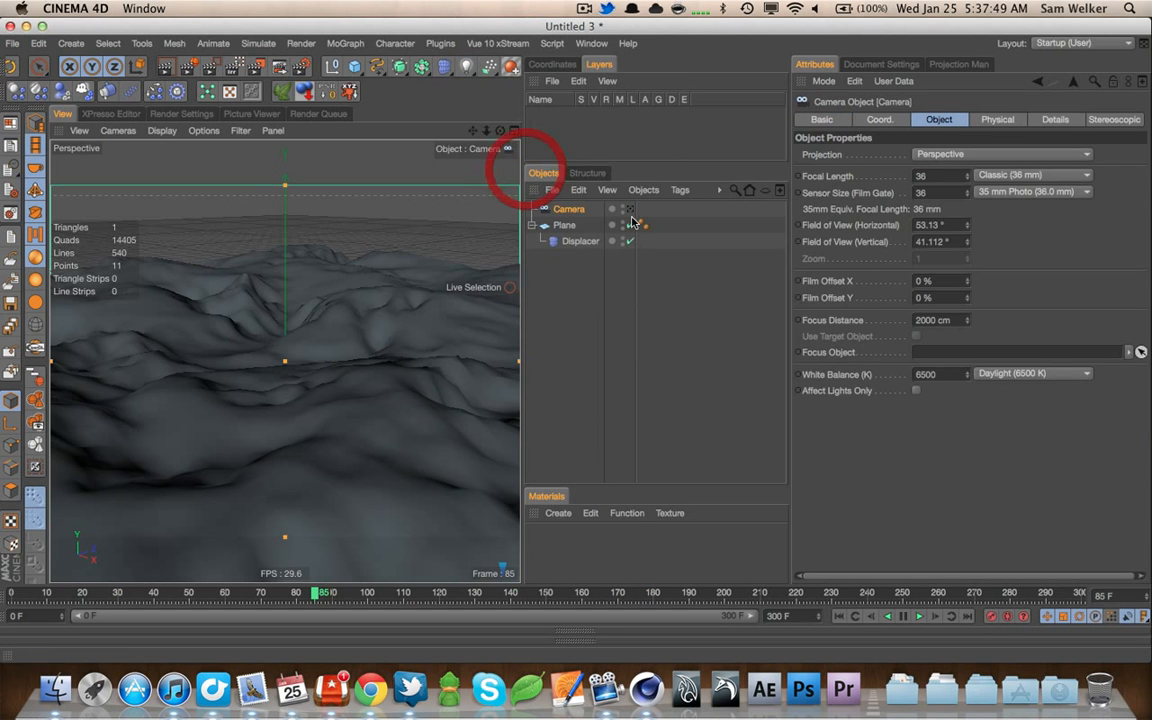
{"action": "left_click", "coordinate": [632, 208]}
Set the camera's position to X 0 cm, Y 1200 cm and Z 0 cm
{"action": "left_click", "coordinate": [845, 120]}
{"action": "left_click", "coordinate": [893, 124]}
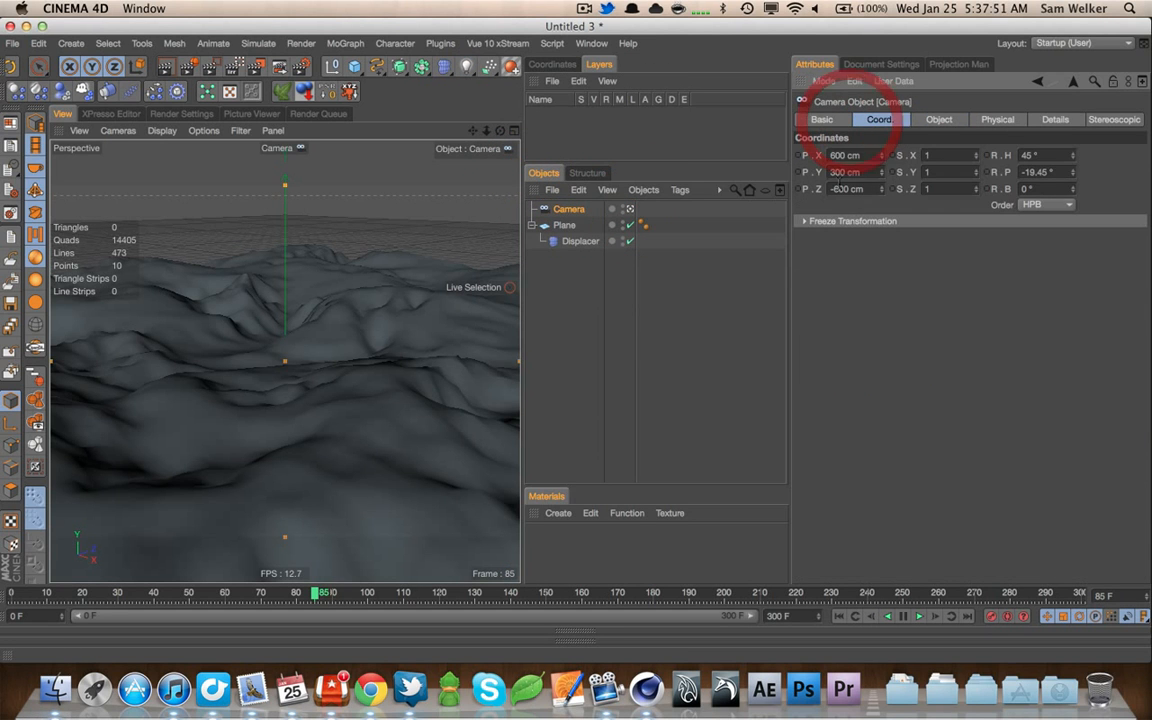
{"action": "left_click_drag", "start_coordinate": [862, 156], "coordinate": [655, 169]}
{"action": "type", "text": "0"}
{"action": "key", "text": "Tab"}
{"action": "type", "text": "0"}
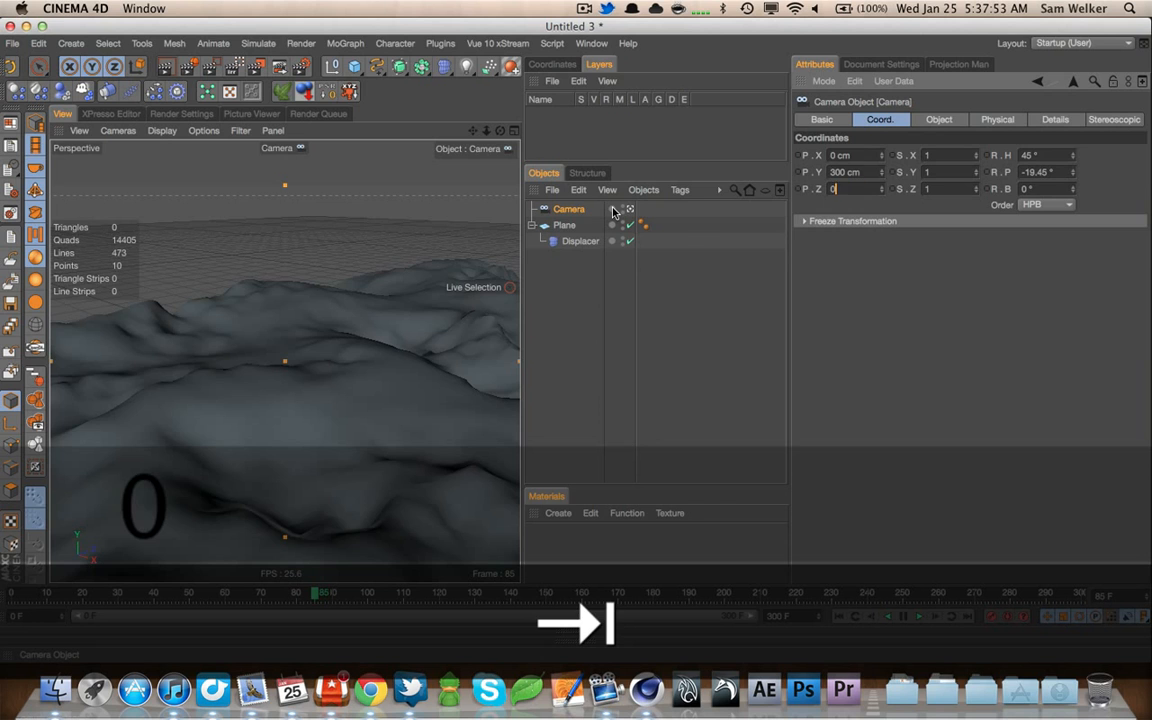
{"action": "type", "text": "0"}
{"action": "key", "text": "Tab"}
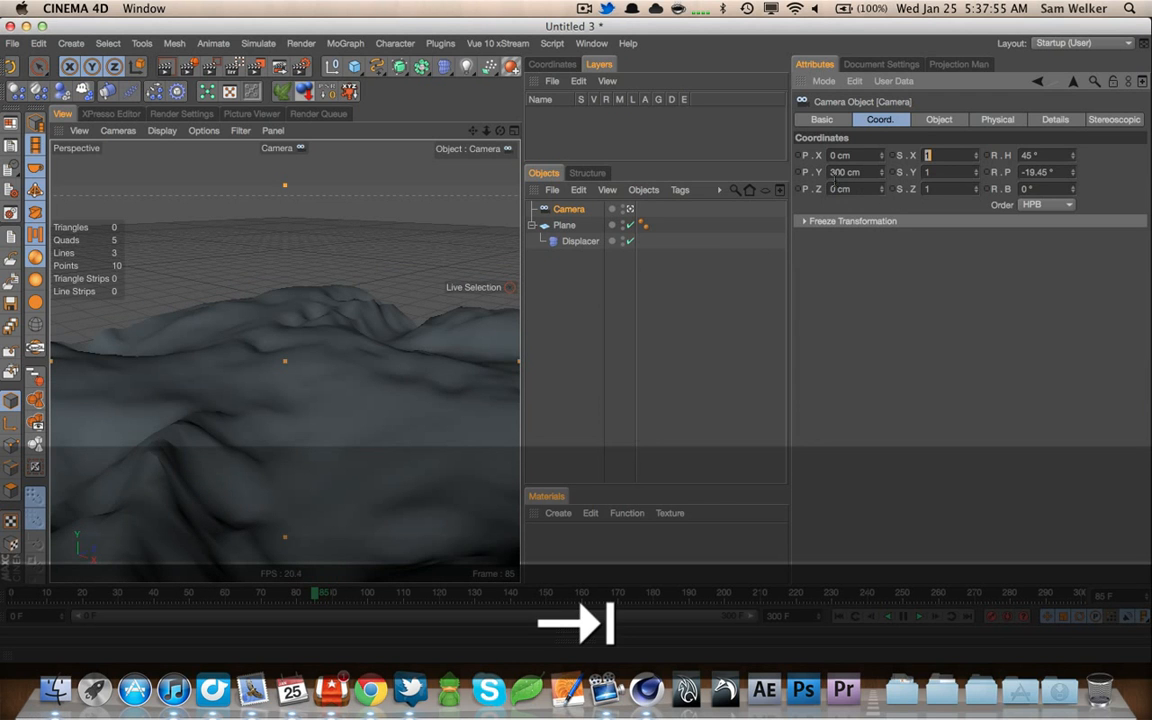
{"action": "left_click_drag", "start_coordinate": [836, 173], "coordinate": [814, 185]}
{"action": "type", "text": "12"}
{"action": "key", "text": "Tab"}
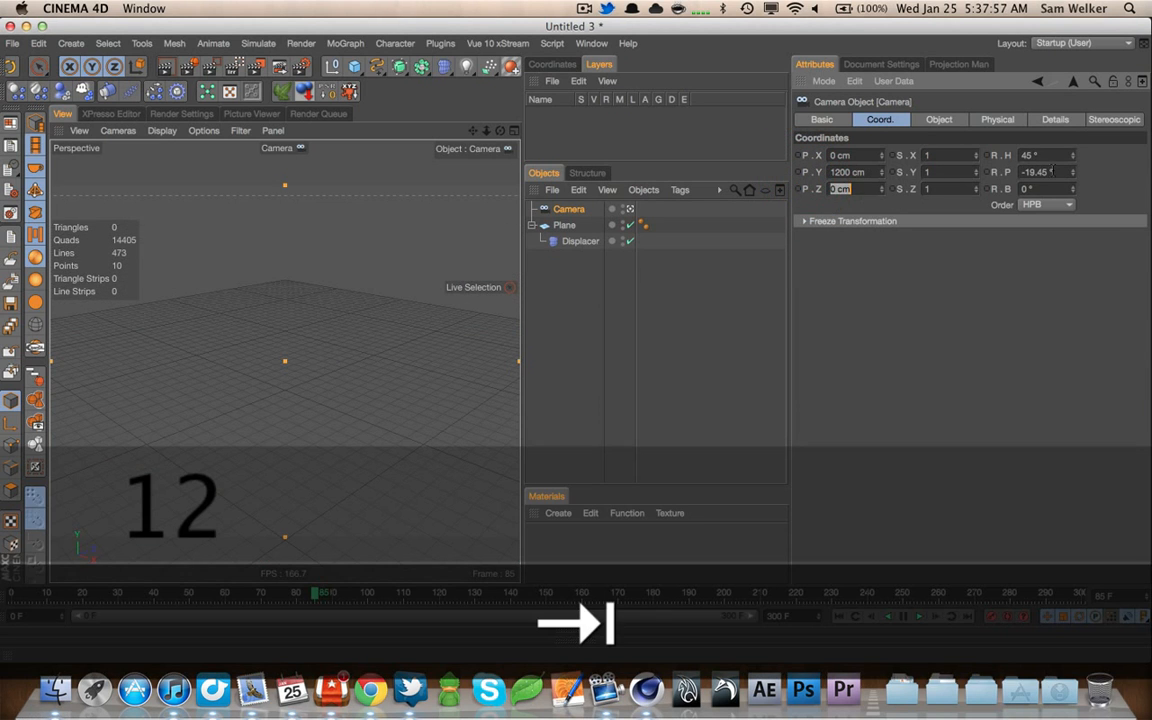
Set the camera's heading rotation to 90° and its pitch to -90° so it looks straight down on the Plane
{"action": "type", "text": "90"}
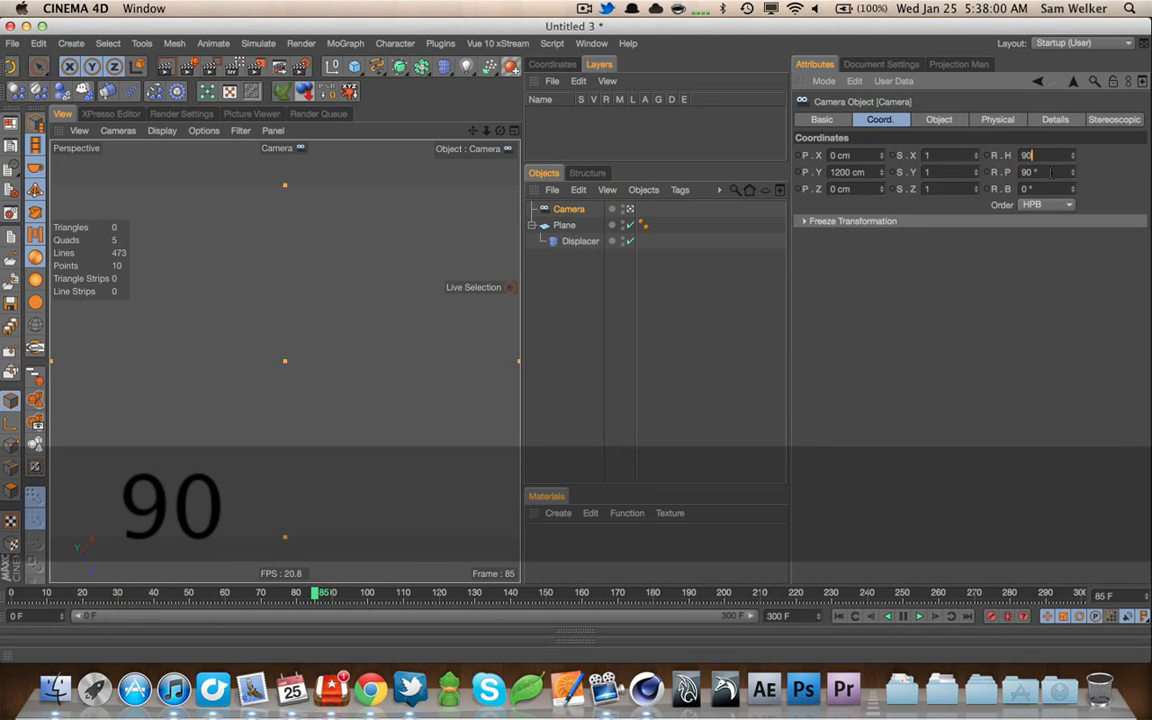
{"action": "key", "text": "Tab"}
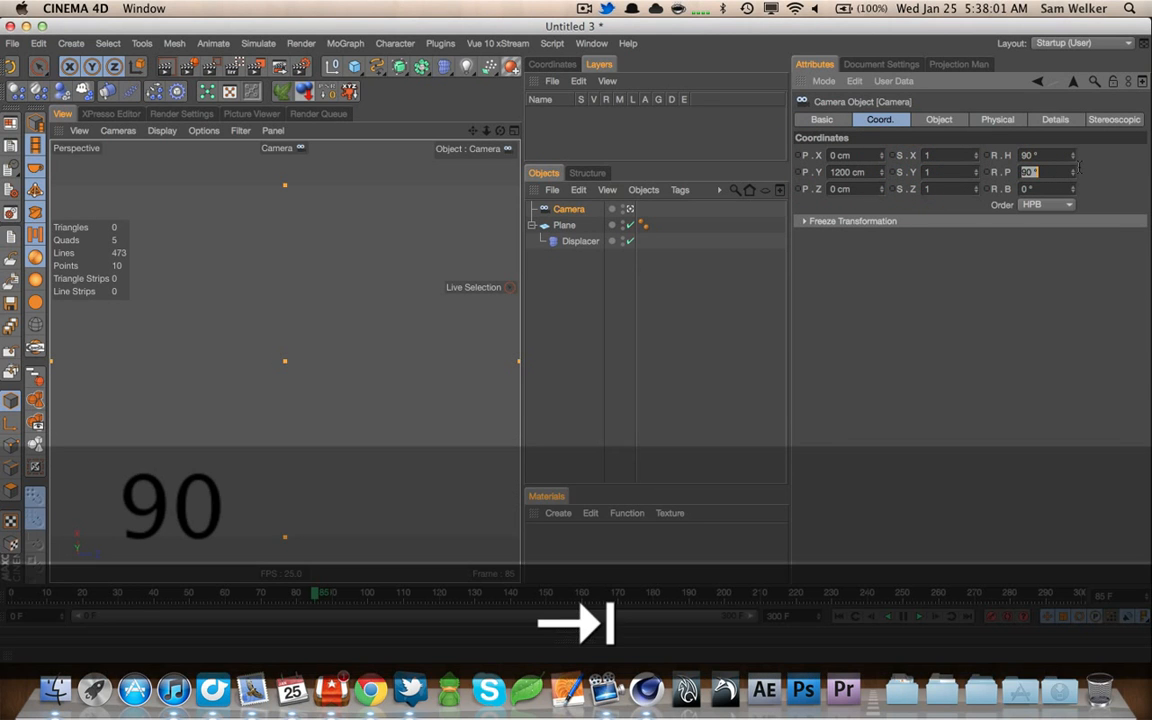
{"action": "type", "text": "-90"}
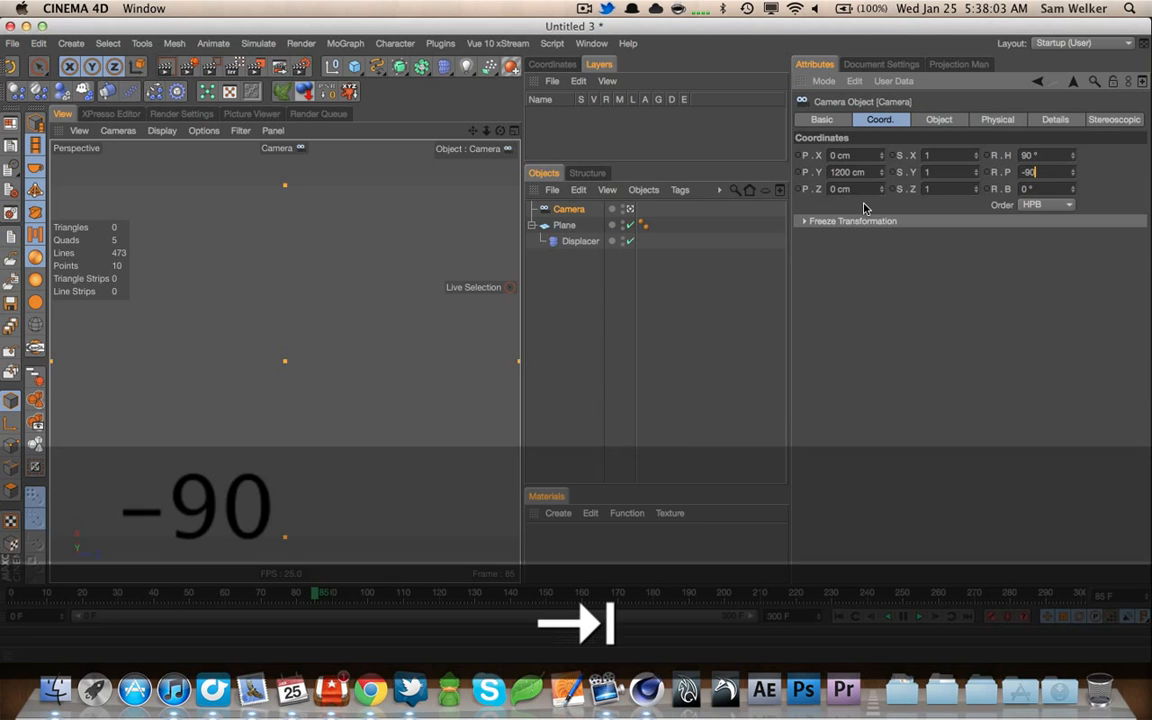
{"action": "key", "text": "Return"}
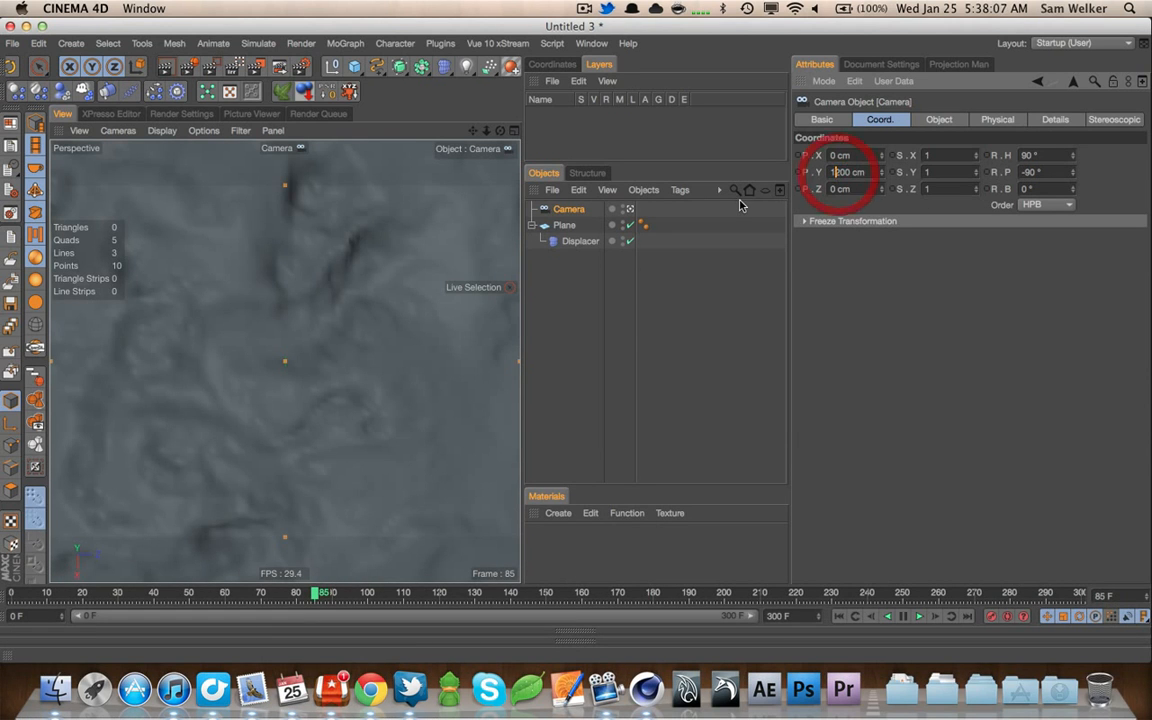
Set the camera's Y position to 24200 cm
{"action": "type", "text": "242"}
{"action": "key", "text": "Return"}
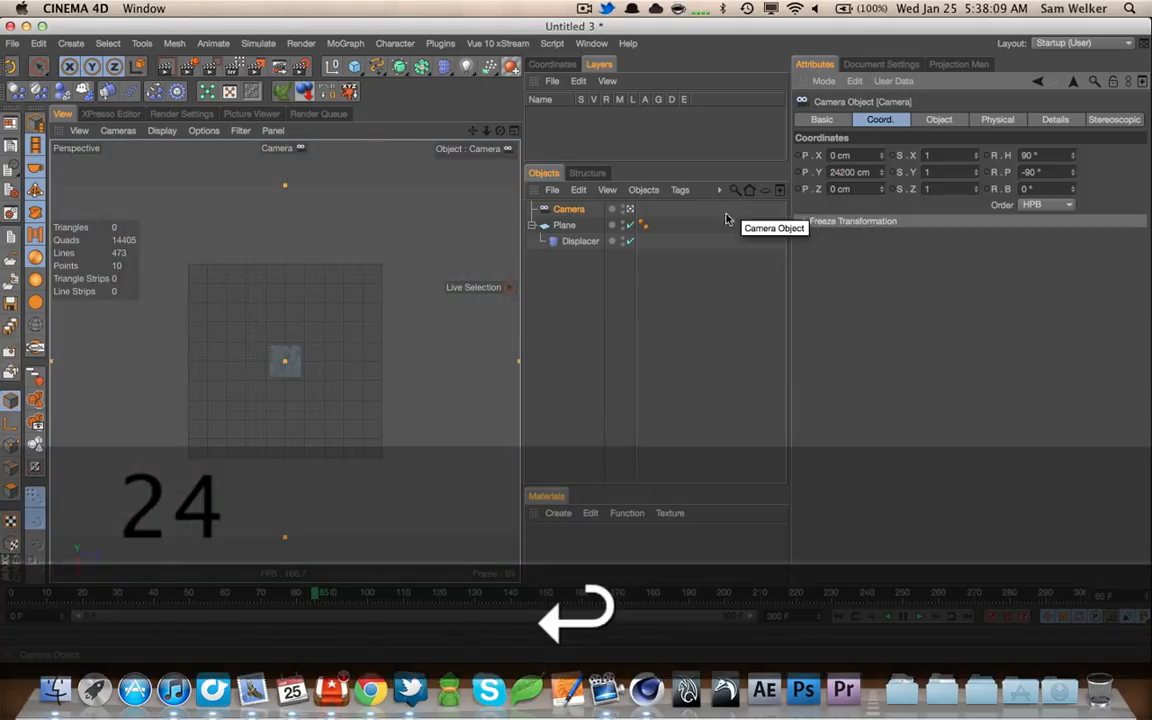
Set the camera's Y position to 2400 cm
{"action": "left_click", "coordinate": [848, 172]}
{"action": "key", "text": "Left"}
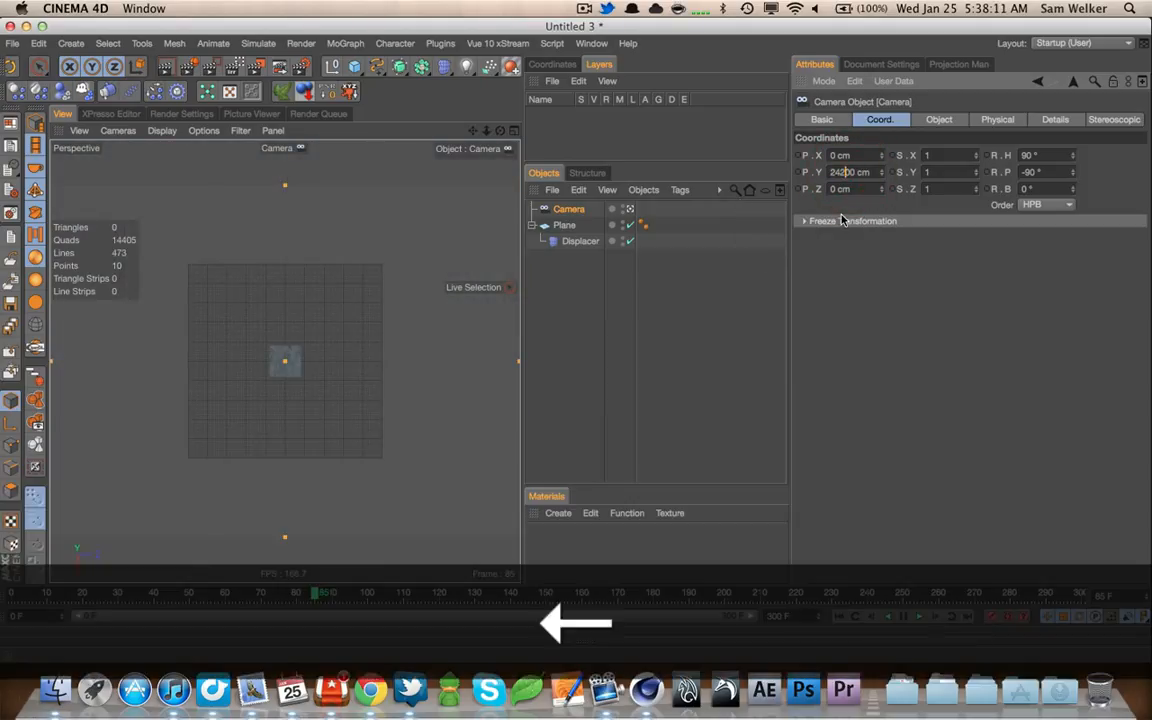
{"action": "key", "text": "BackSpace"}
{"action": "key", "text": "Return"}
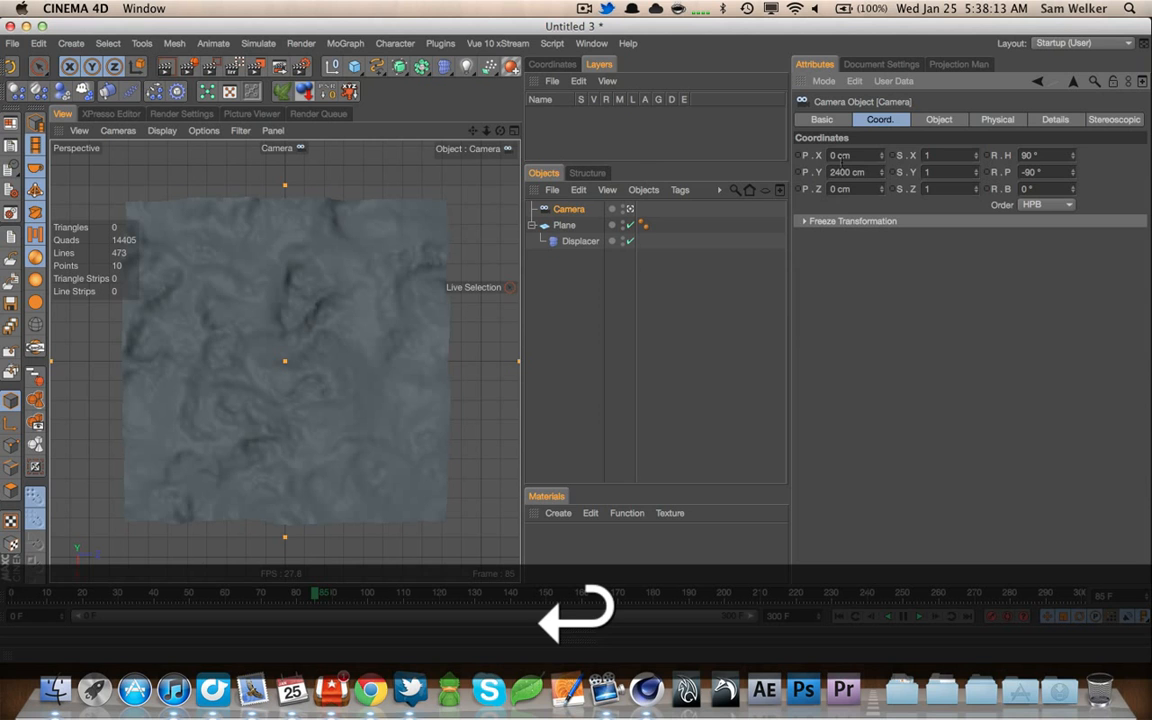
Set the camera's Y position to 1600 cm and scrub through the timeline to preview the animated surface
{"action": "left_click_drag", "start_coordinate": [845, 172], "coordinate": [795, 180]}
{"action": "type", "text": "1"}
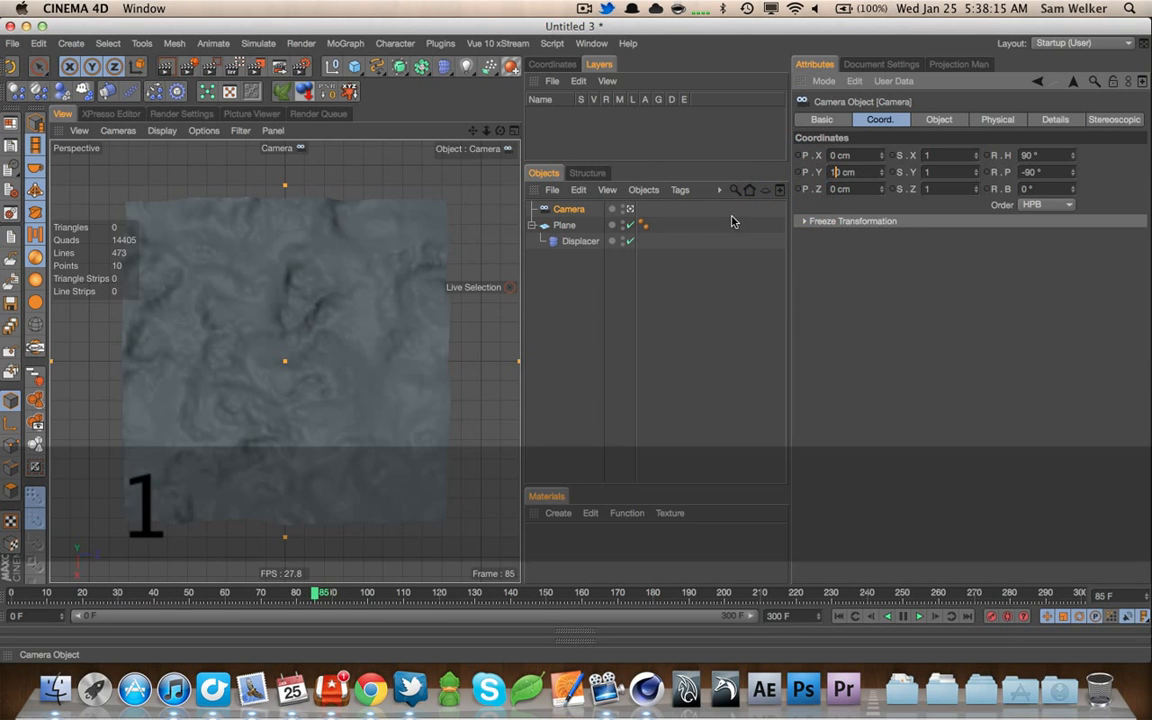
{"action": "type", "text": "60"}
{"action": "key", "text": "Return"}
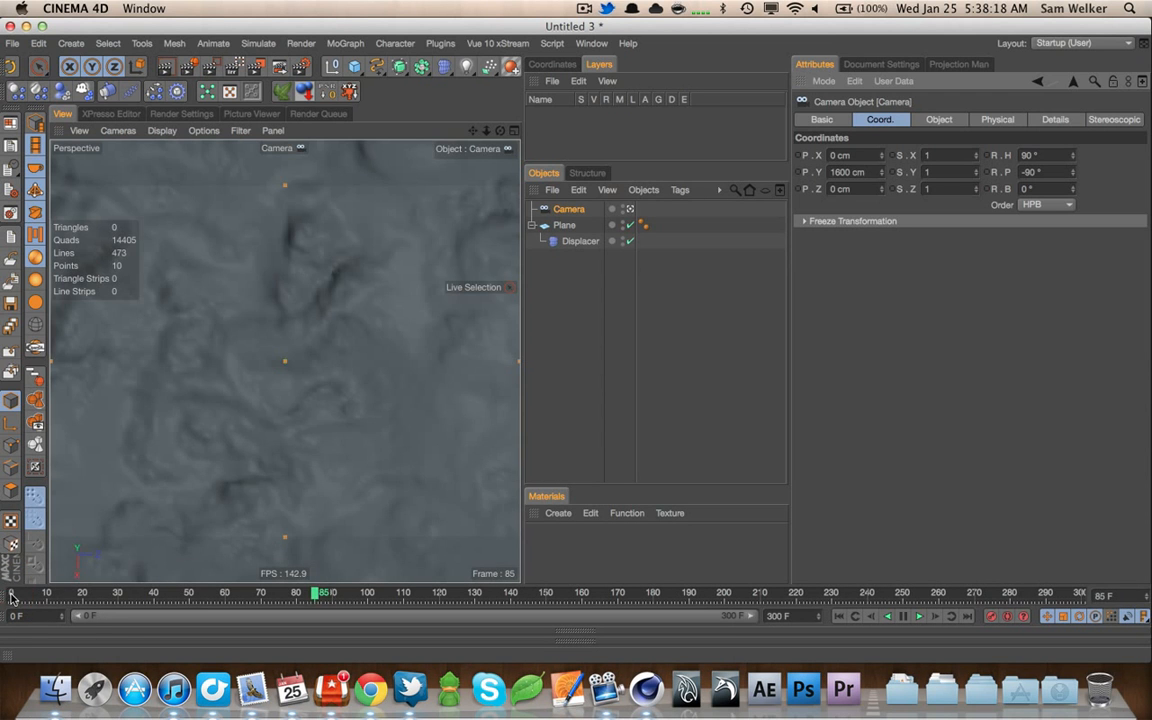
{"action": "left_click_drag", "start_coordinate": [11, 597], "coordinate": [549, 597]}
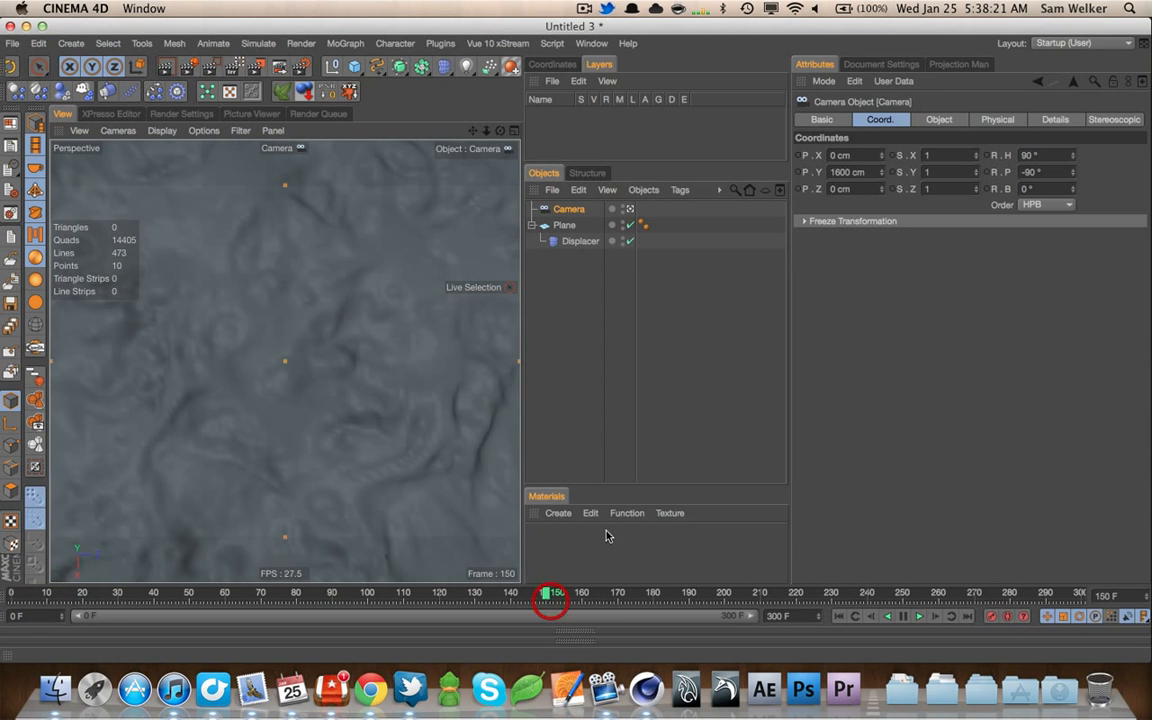
{"action": "left_click_drag", "start_coordinate": [113, 592], "coordinate": [998, 597]}
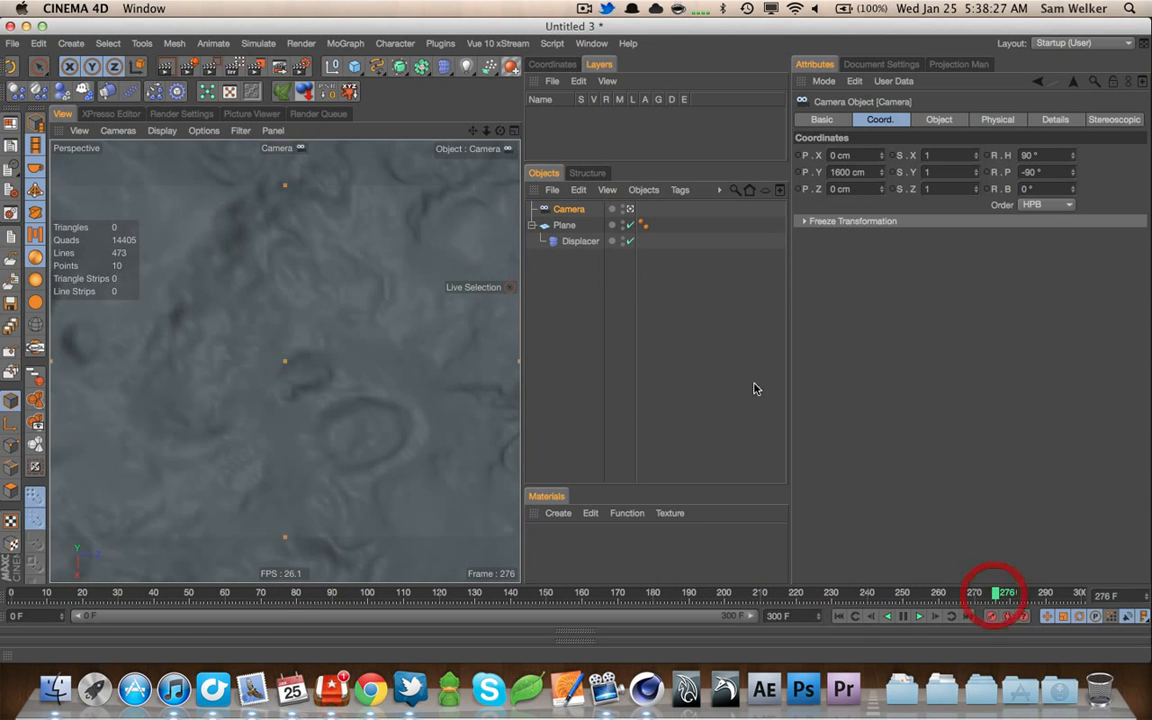
Open the noise shader of the Displacer and set its Octaves to 3
{"action": "left_click", "coordinate": [580, 241]}
{"action": "left_click", "coordinate": [891, 120]}
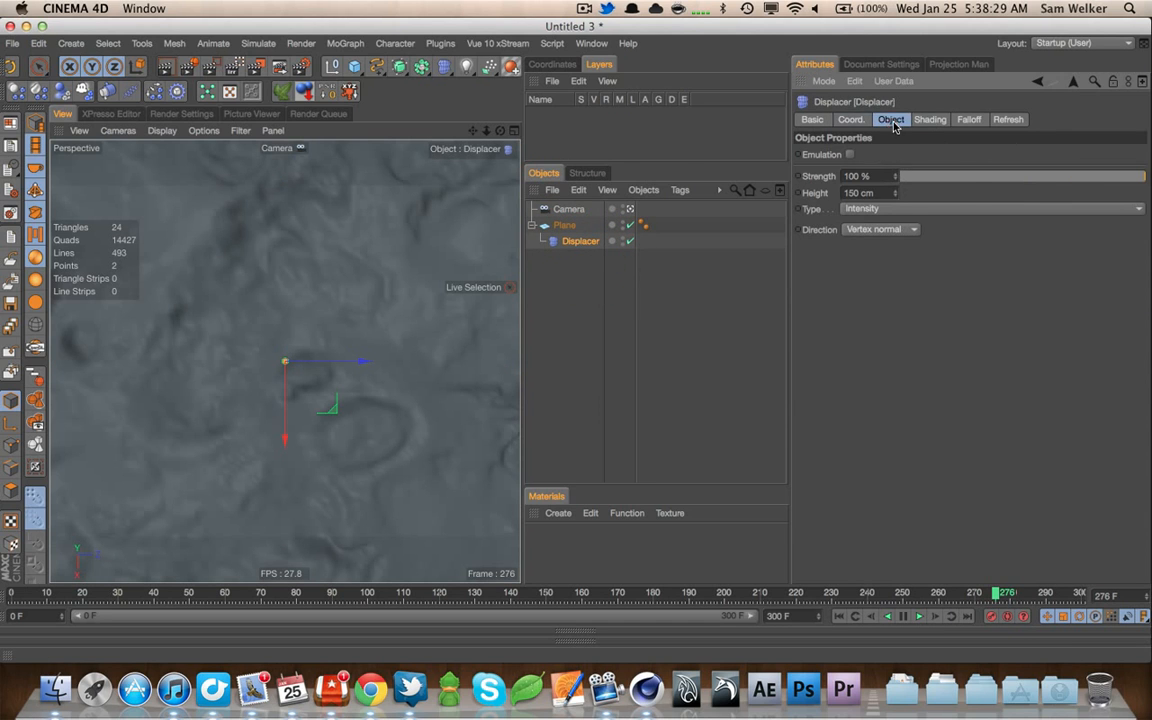
{"action": "left_click", "coordinate": [930, 119]}
{"action": "left_click", "coordinate": [861, 162]}
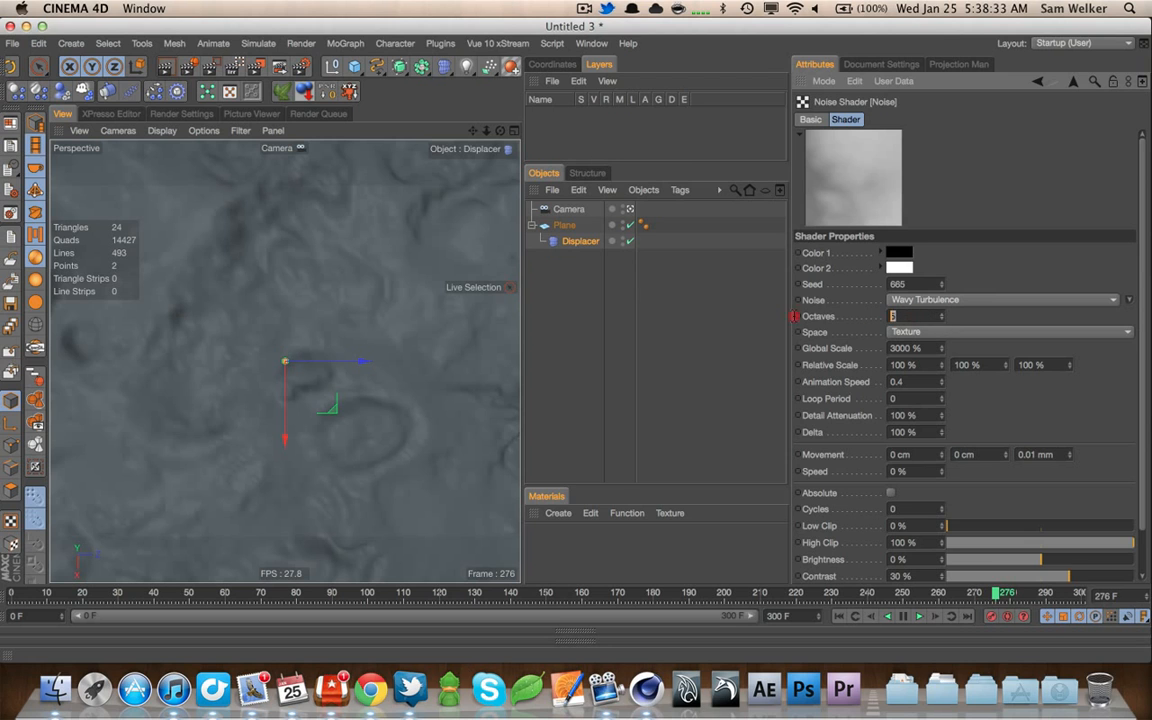
{"action": "type", "text": "3"}
{"action": "key", "text": "Tab"}
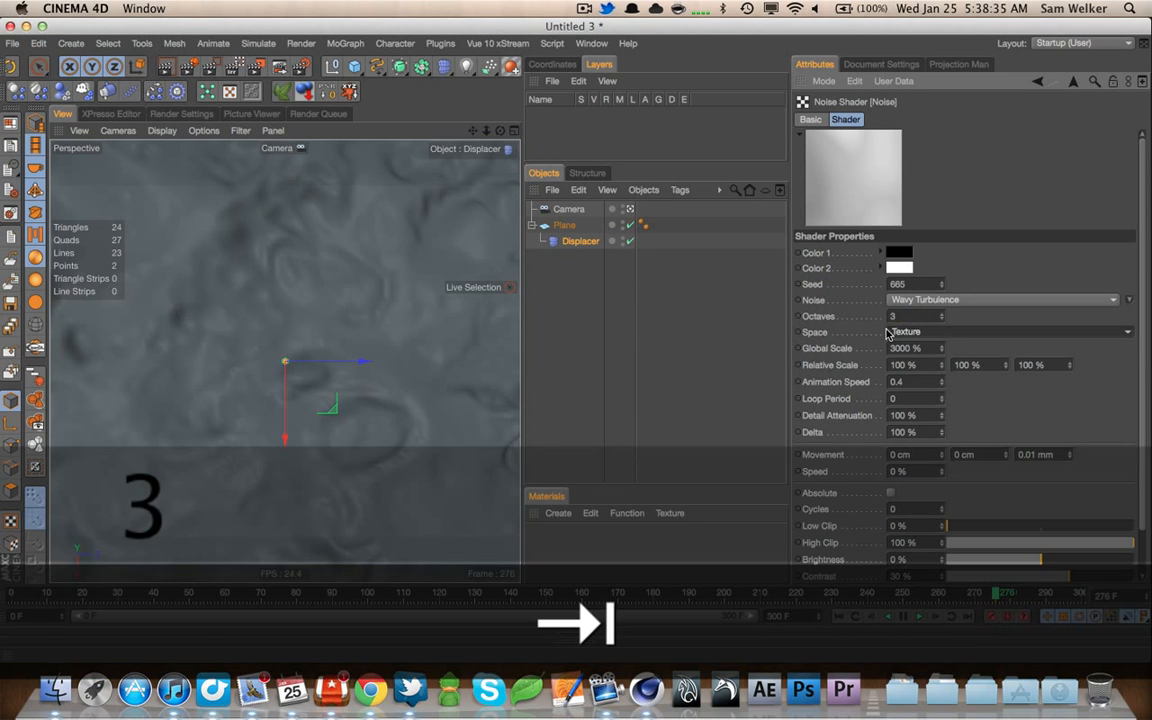
Set the noise shader's Octaves to 1 and scrub to frame 300 to preview the motion
{"action": "type", "text": "1"}
{"action": "key", "text": "Tab"}
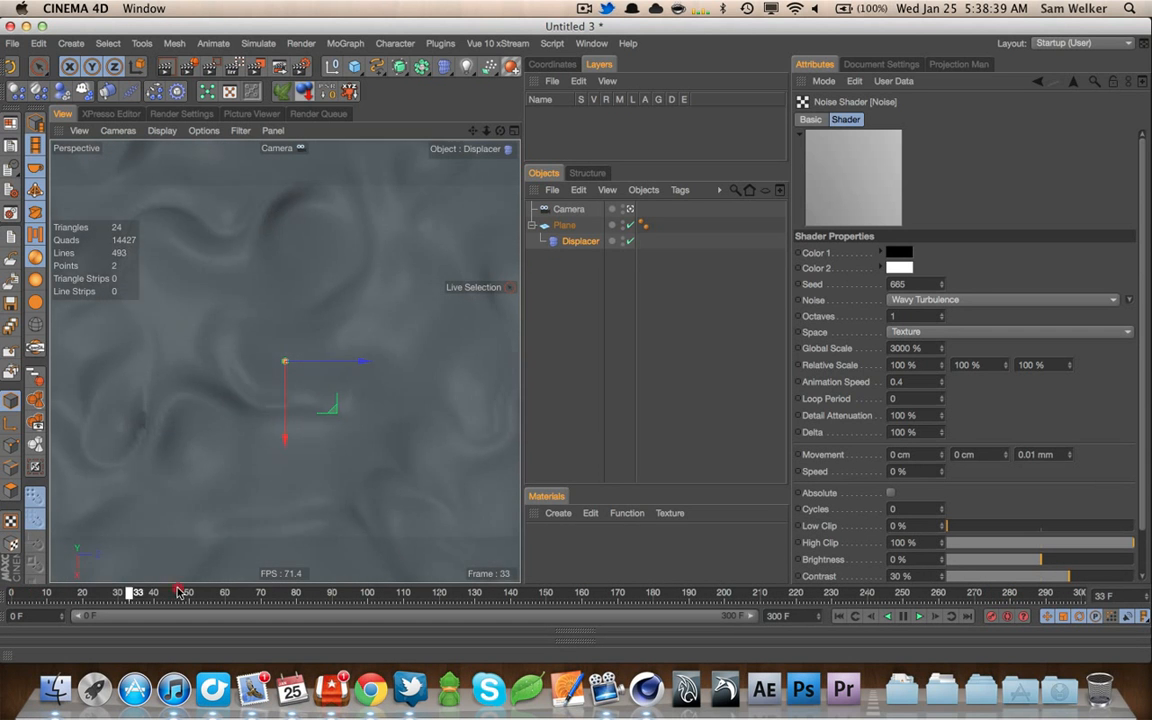
{"action": "left_click_drag", "start_coordinate": [381, 589], "coordinate": [1080, 594]}
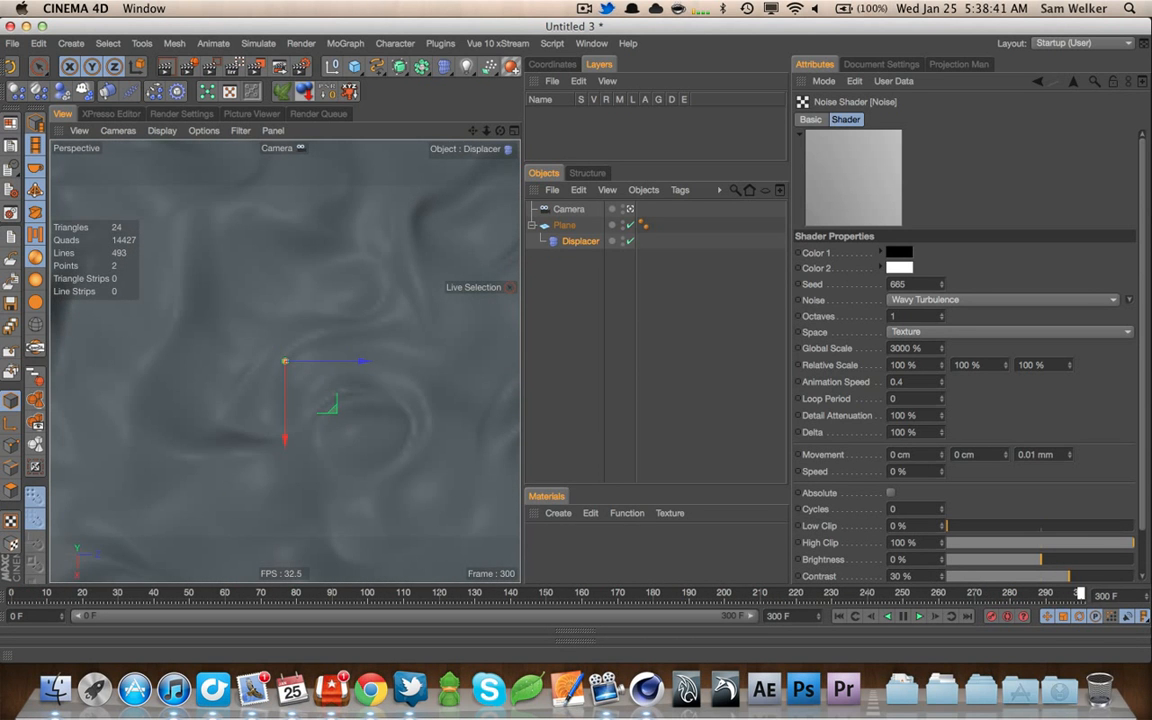
Change the noise type to Luka and set its Global Scale to 1000 %
{"action": "left_click", "coordinate": [1128, 300]}
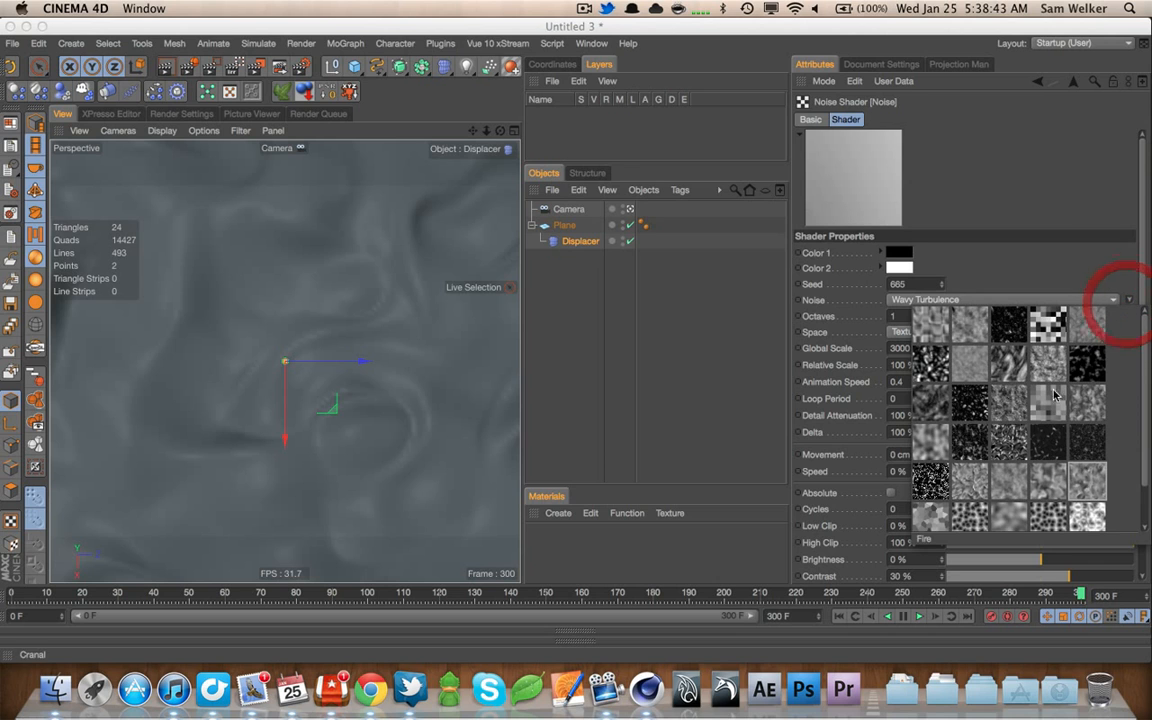
{"action": "left_click", "coordinate": [1013, 414]}
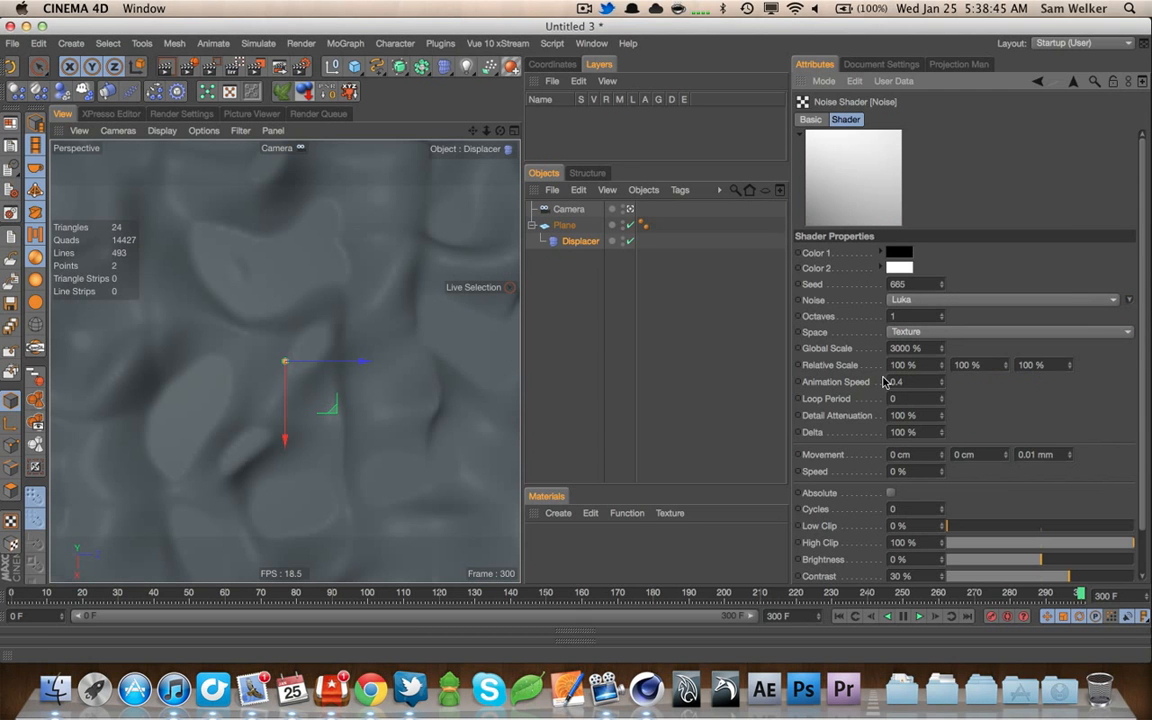
{"action": "type", "text": "1"}
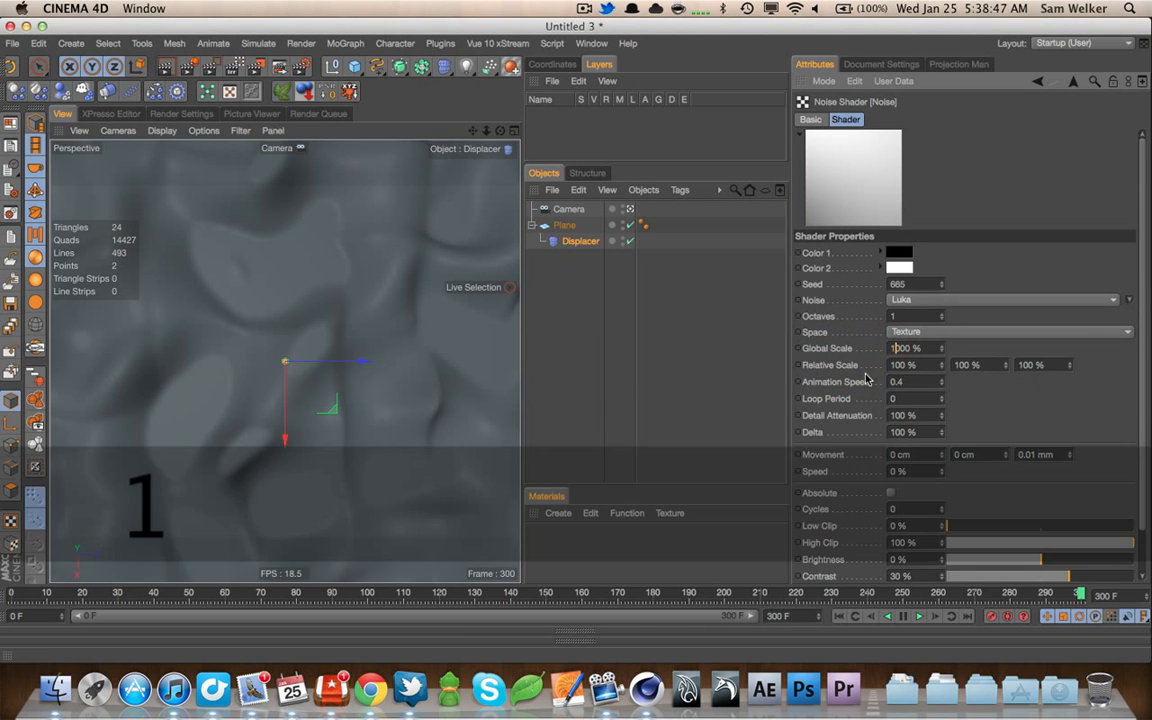
{"action": "key", "text": "Tab"}
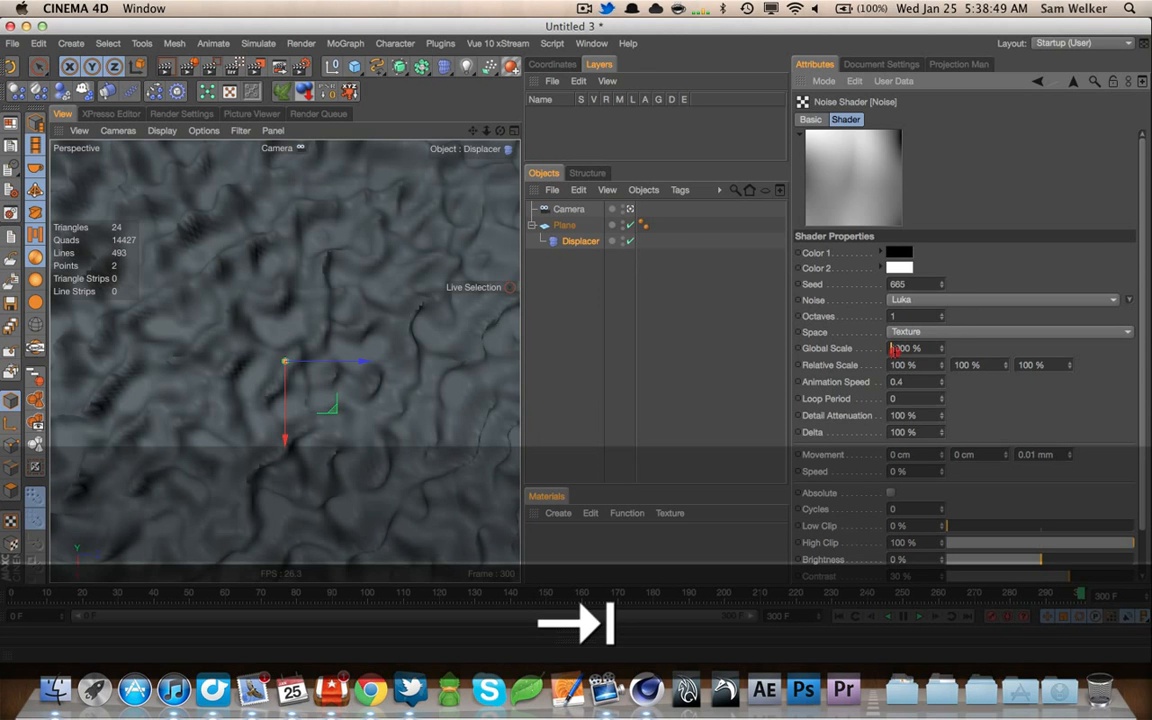
Set the Luka noise's Global Scale to 2400 % and its Octaves to 2
{"action": "type", "text": "24"}
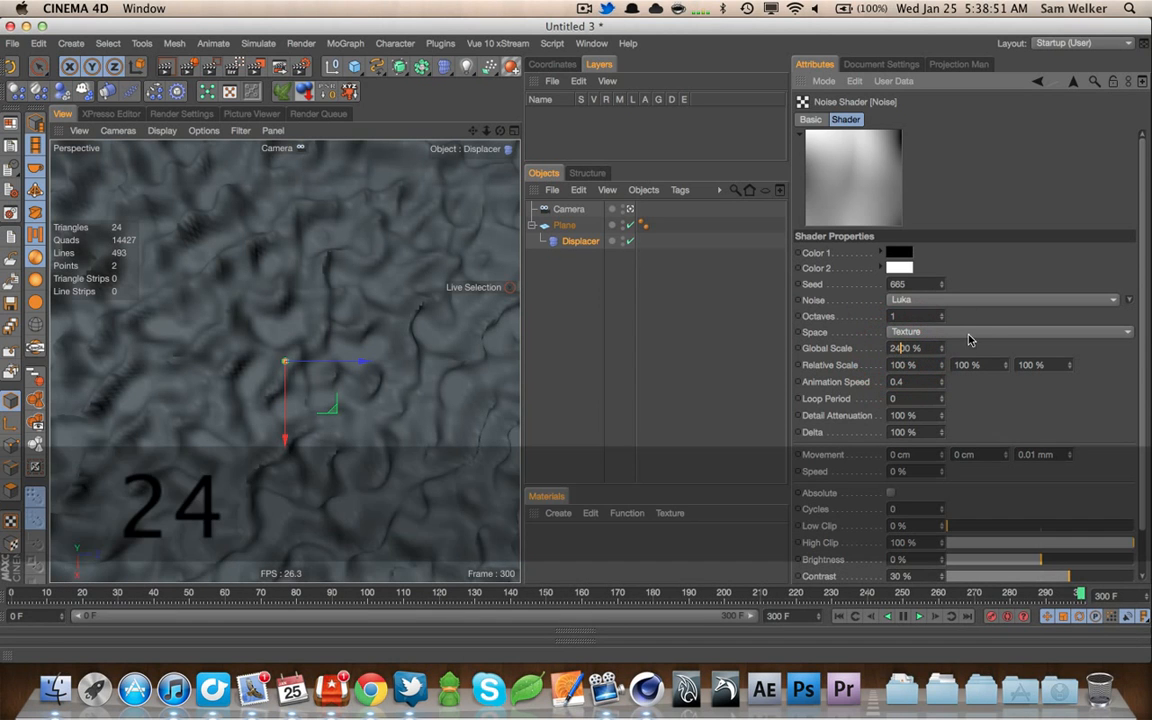
{"action": "key", "text": "Tab"}
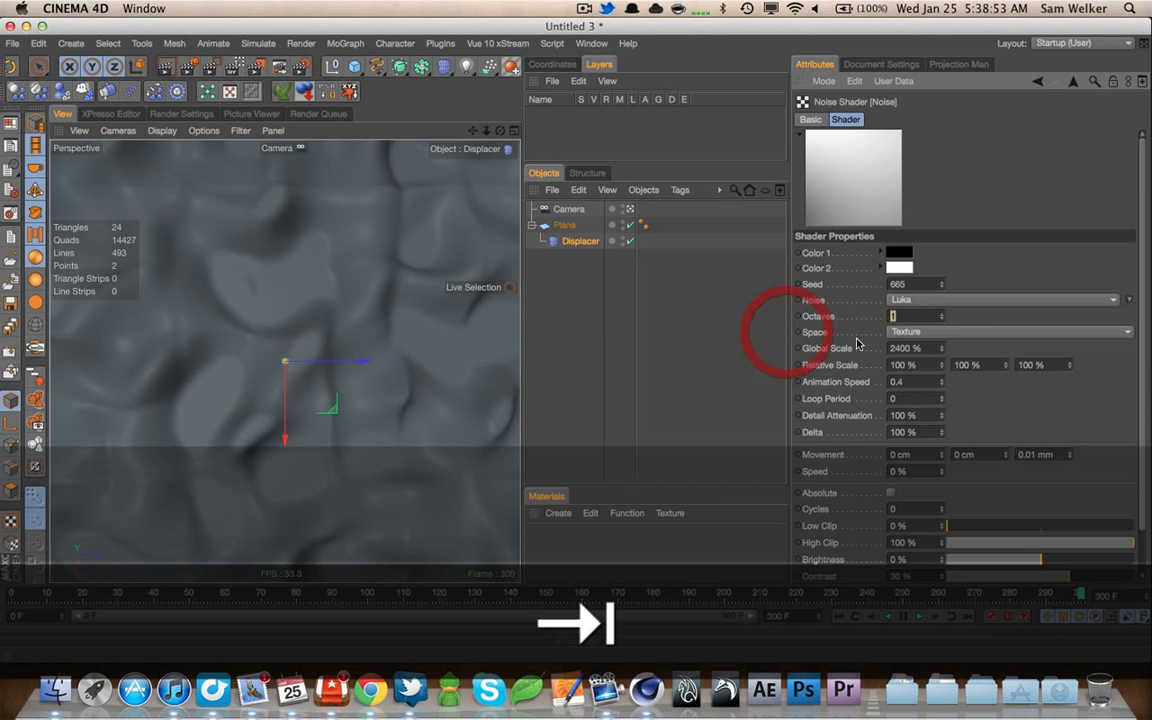
{"action": "type", "text": "2"}
{"action": "key", "text": "Tab"}
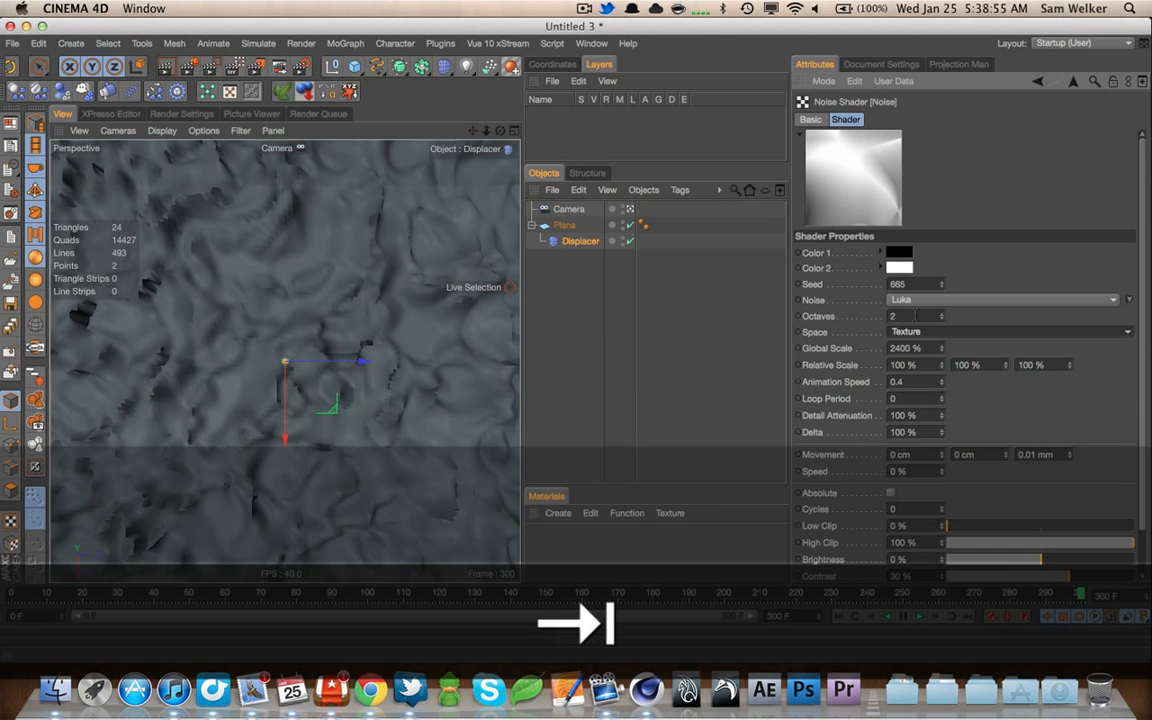
Set the Luka noise's Octaves to 4 and its Global Scale to 4800 %
{"action": "left_click_drag", "start_coordinate": [903, 318], "coordinate": [816, 337]}
{"action": "type", "text": "4"}
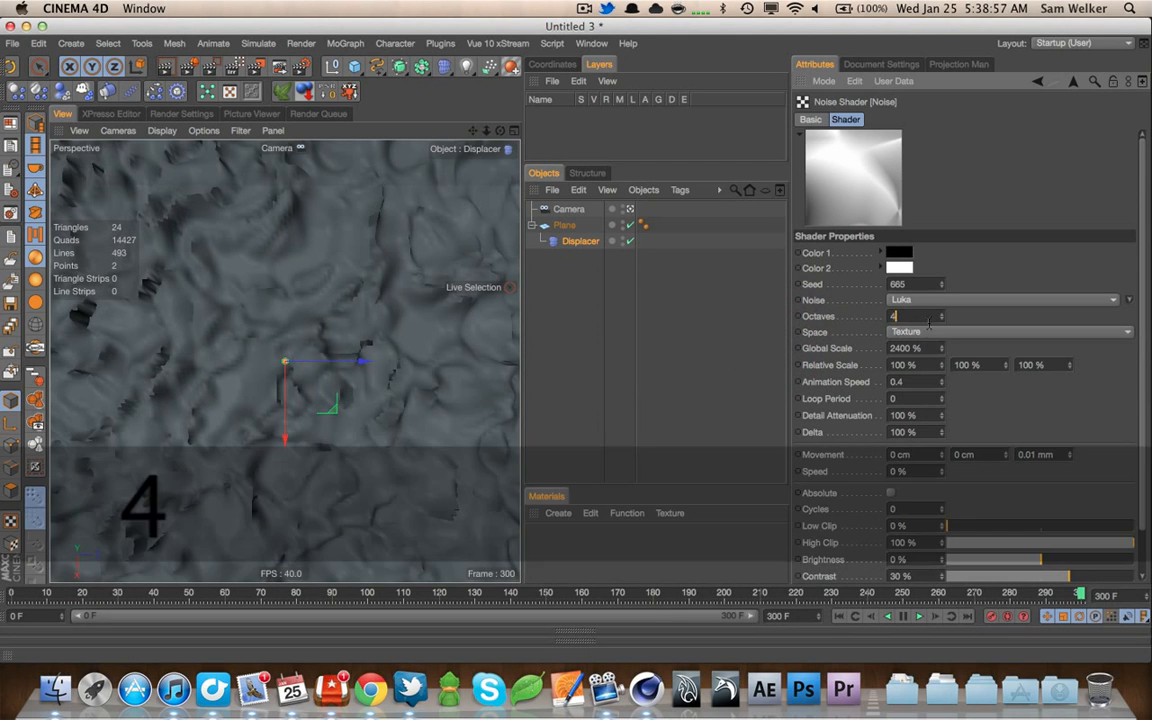
{"action": "key", "text": "Tab"}
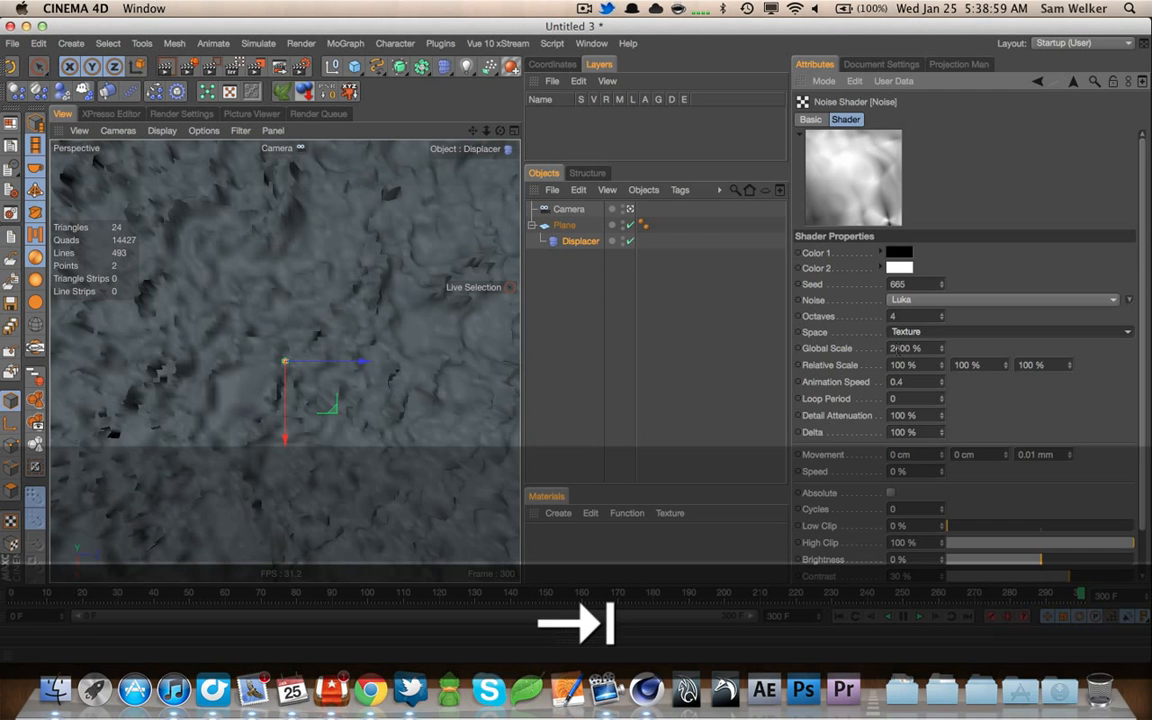
{"action": "type", "text": "48"}
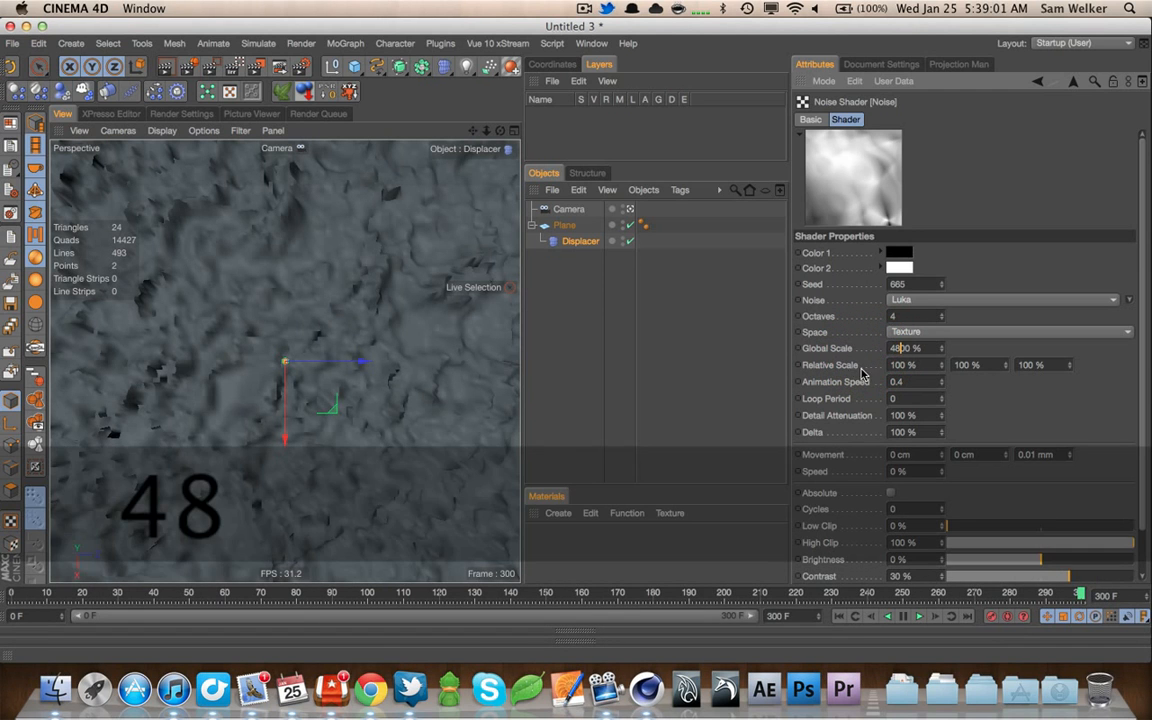
{"action": "key", "text": "Tab"}
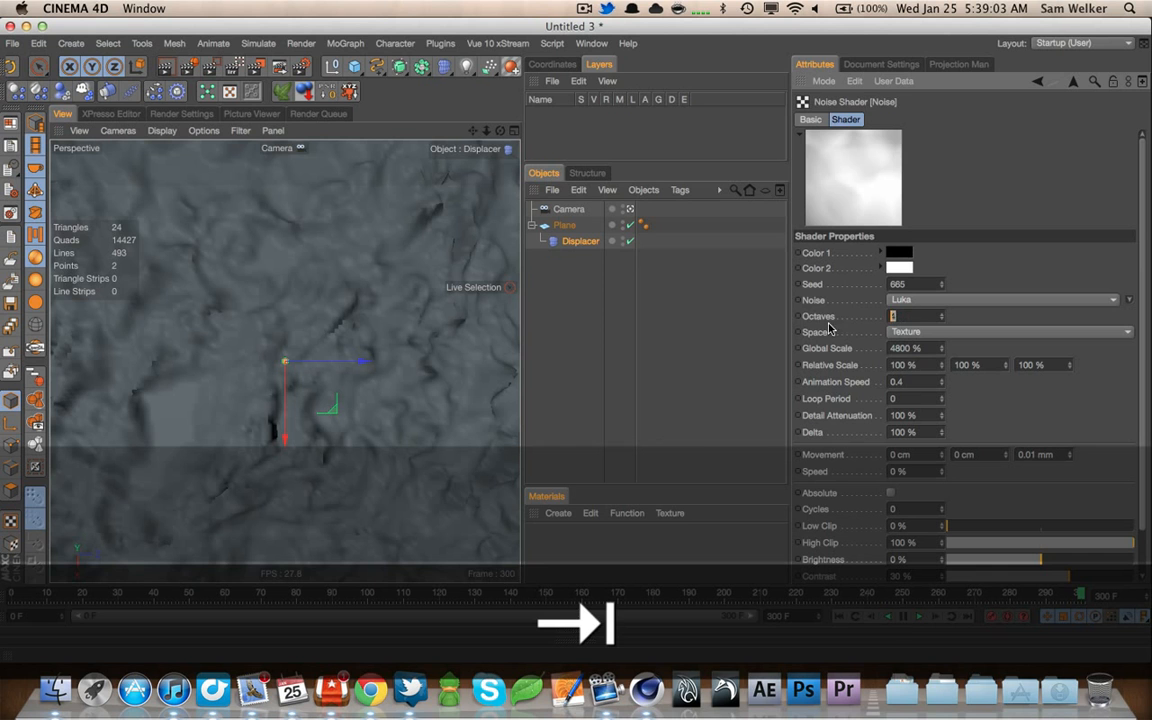
Set the noise shader's Octaves to 2 and scrub through the timeline to preview the displacement
{"action": "type", "text": "2"}
{"action": "key", "text": "Tab"}
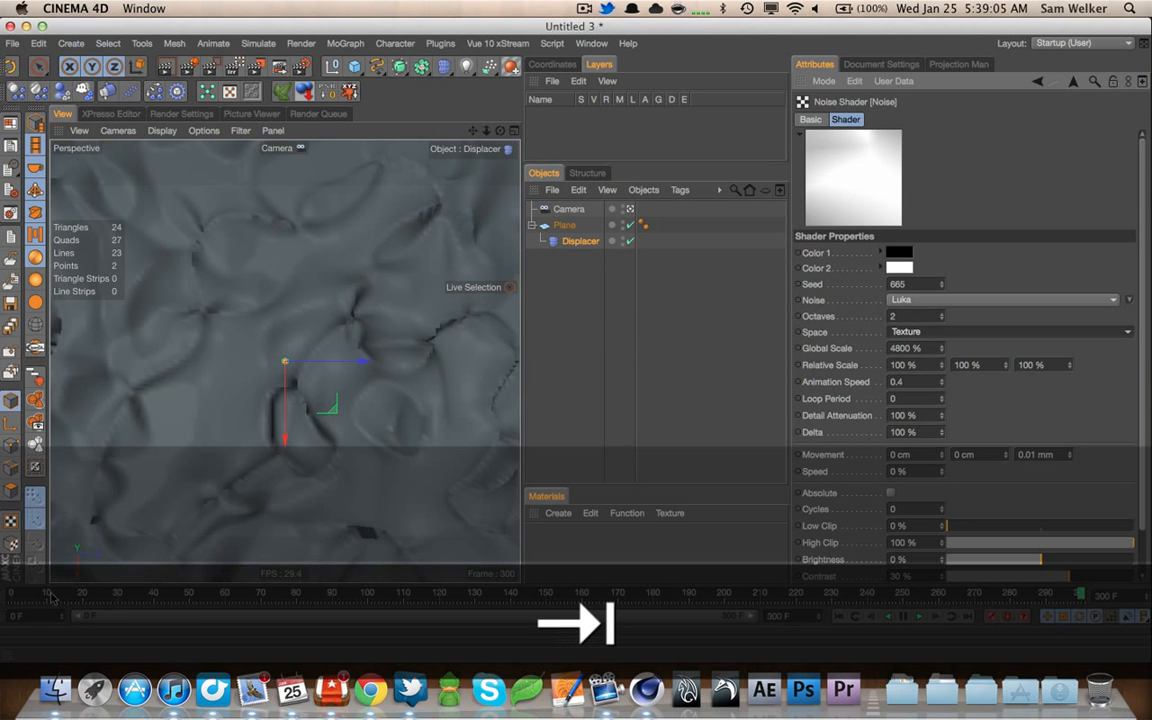
{"action": "left_click_drag", "start_coordinate": [52, 597], "coordinate": [624, 591]}
Change the noise type to Wavy Turbulence and lower its Global Scale to about 2400 %
{"action": "left_click", "coordinate": [1127, 301]}
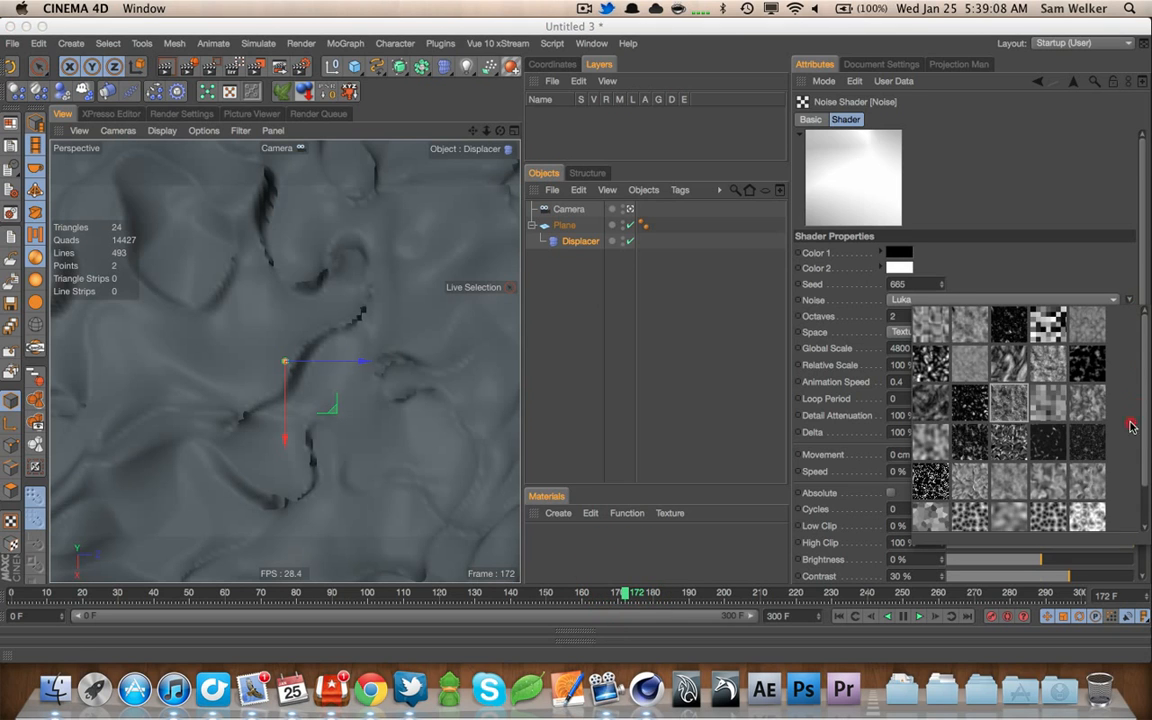
{"action": "left_click", "coordinate": [1085, 481]}
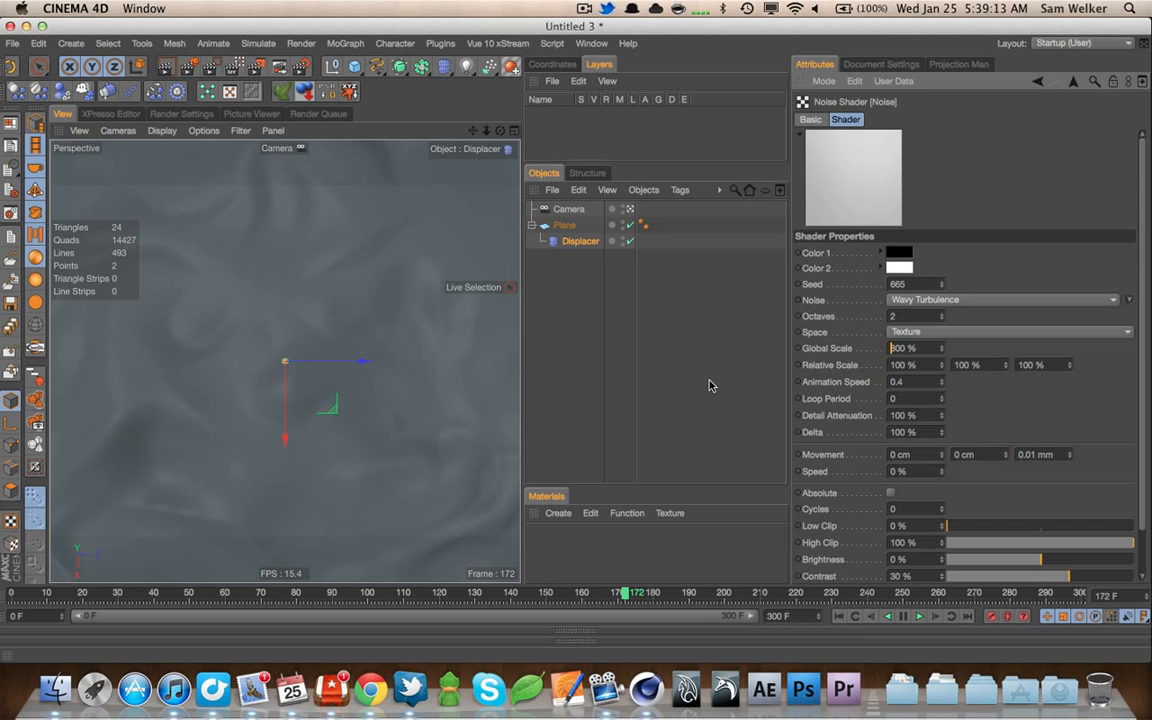
{"action": "type", "text": "4"}
{"action": "key", "text": "Tab"}
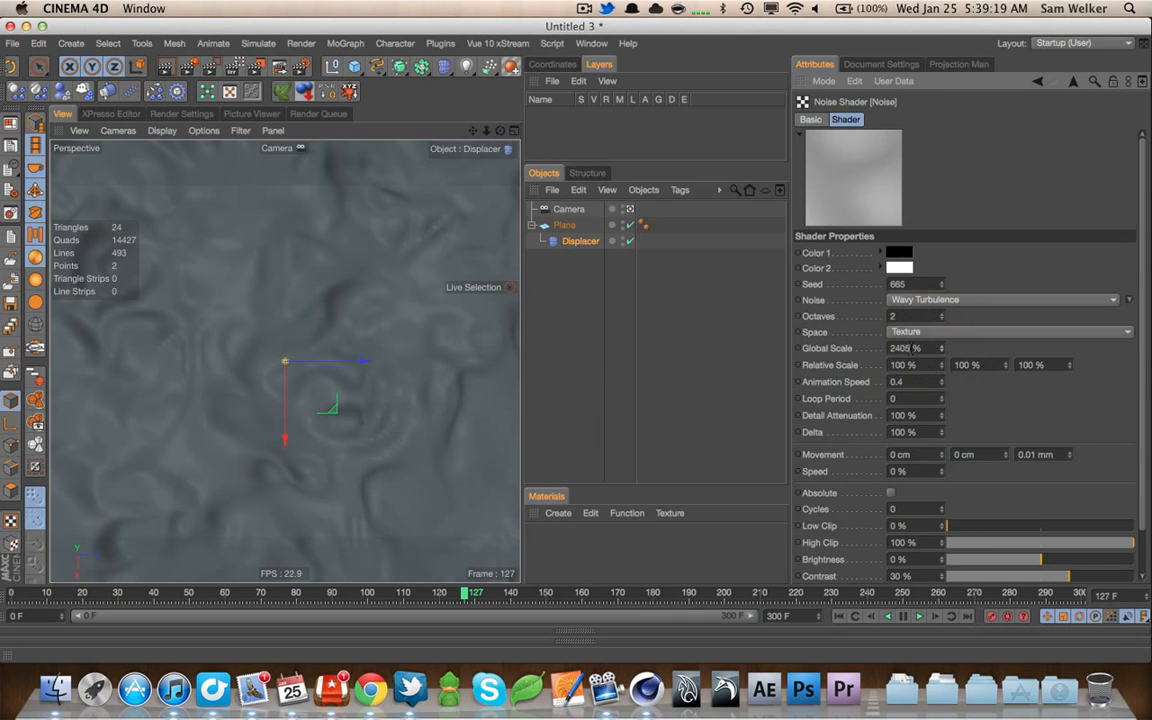
Set the Wavy Turbulence noise's Global Scale to 3600 % and preview the surface at frame 217
{"action": "type", "text": "3600"}
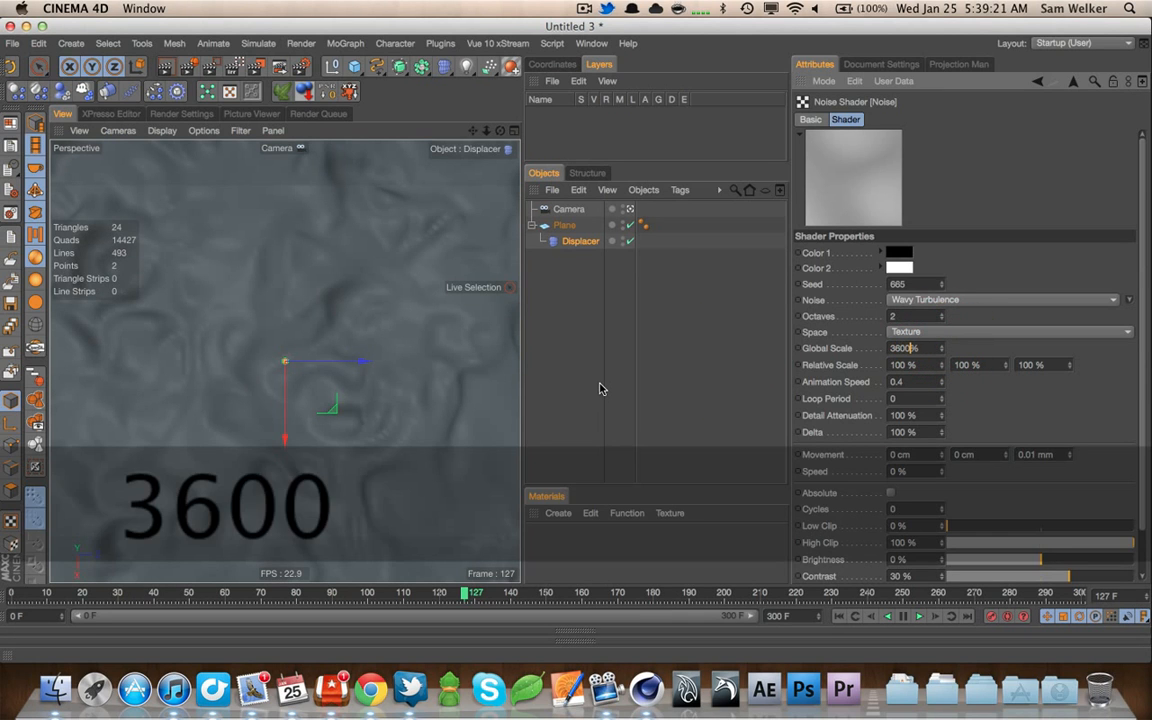
{"action": "key", "text": "Return"}
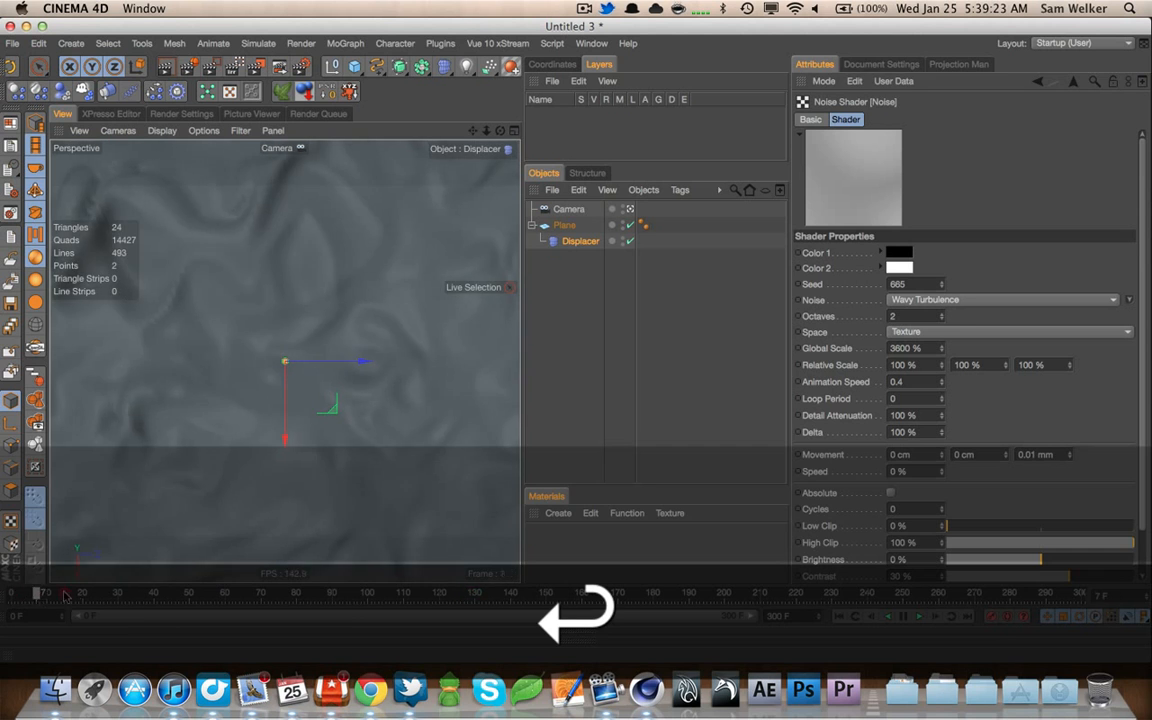
{"action": "left_click", "coordinate": [784, 597]}
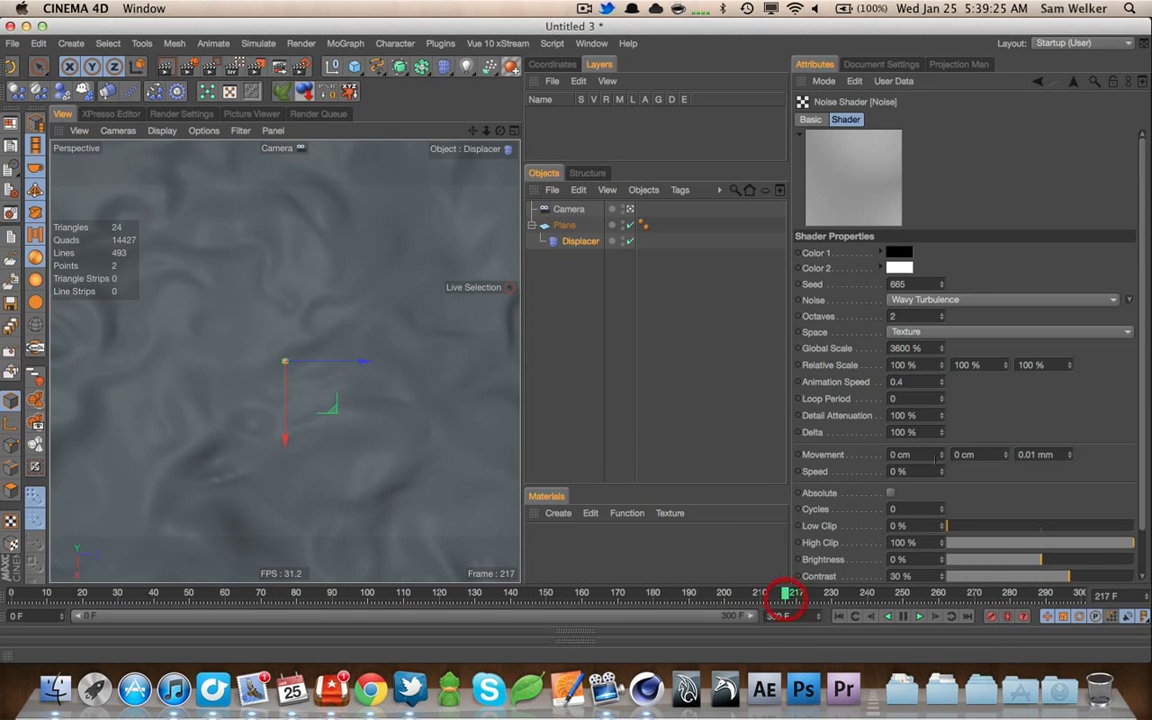
Set the noise's Global Scale to 1200 % and scrub the timeline to frame 148 to preview the waves
{"action": "type", "text": "12"}
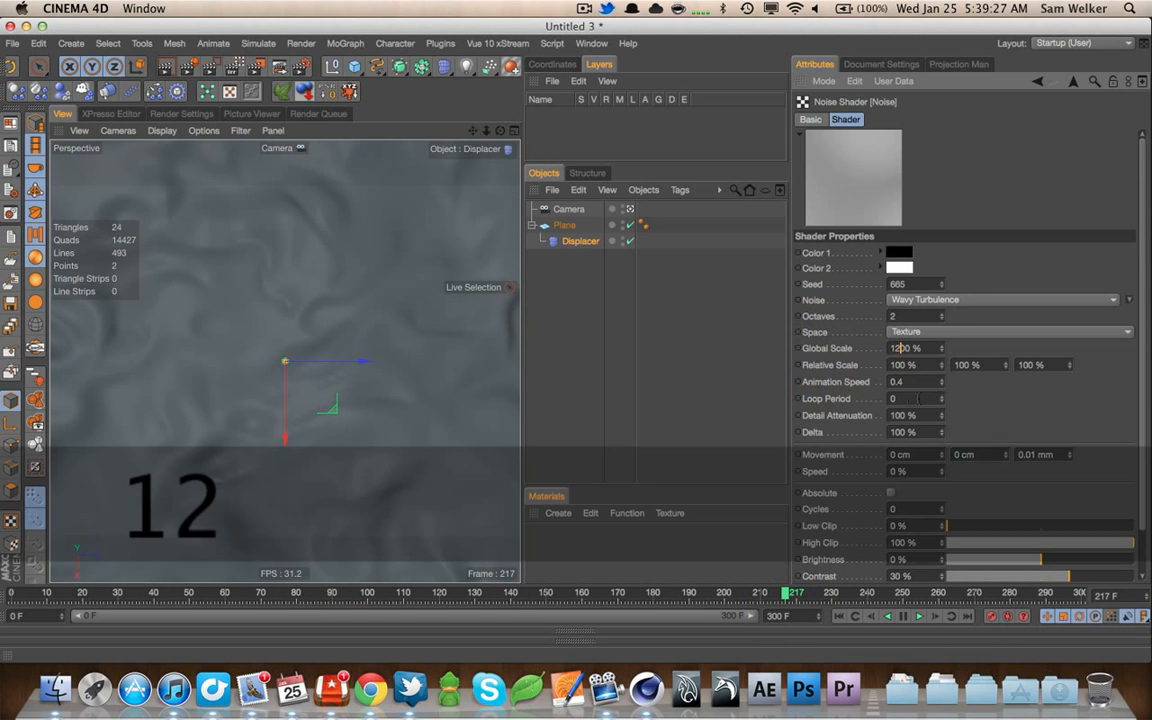
{"action": "key", "text": "Tab"}
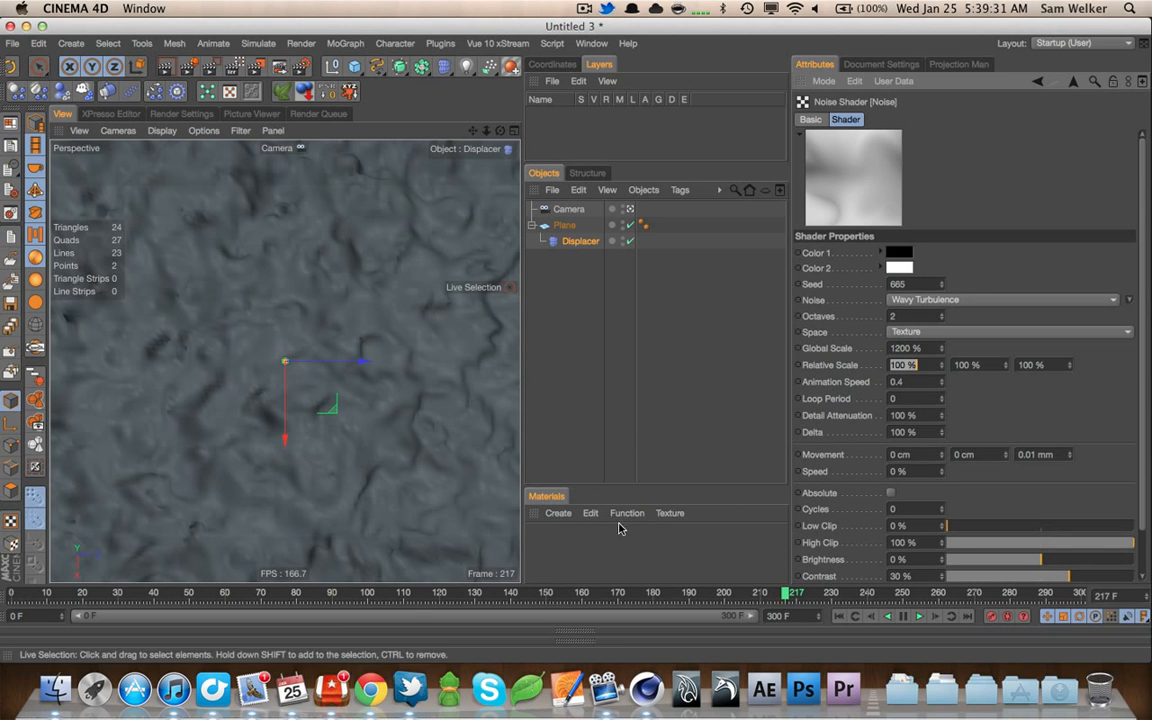
{"action": "scroll", "coordinate": [869, 452], "scroll_direction": "down", "scroll_amount": 1}
{"action": "left_click", "coordinate": [943, 398]}
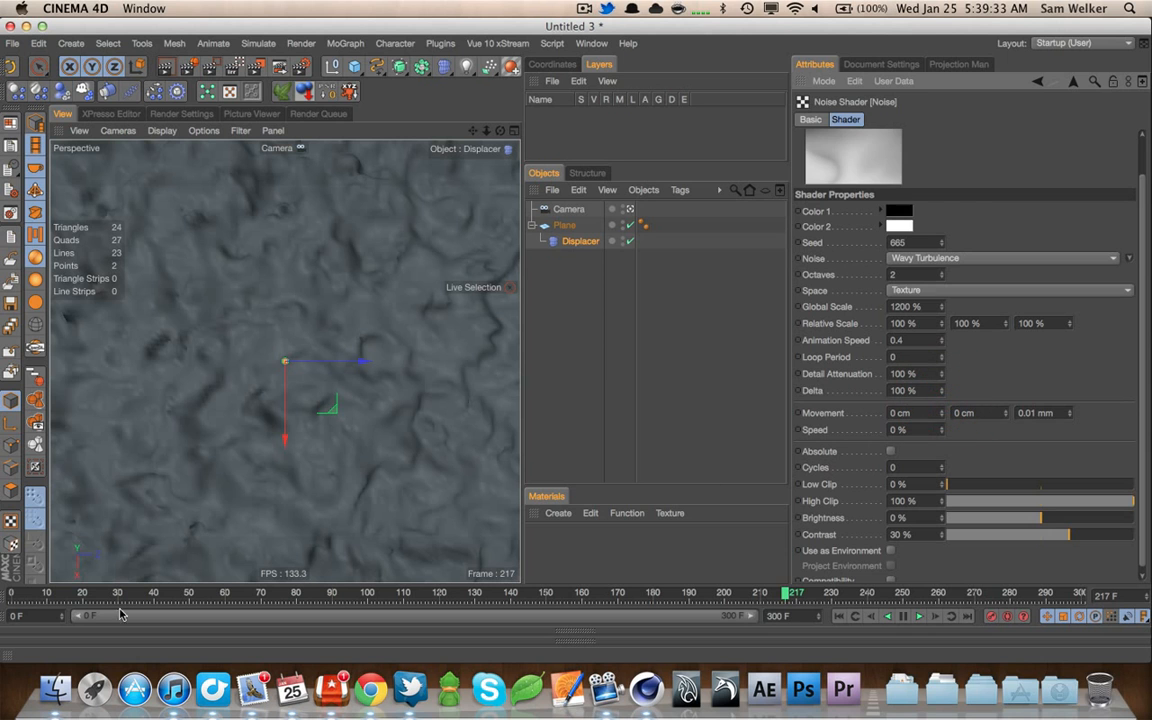
{"action": "left_click_drag", "start_coordinate": [66, 597], "coordinate": [540, 592]}
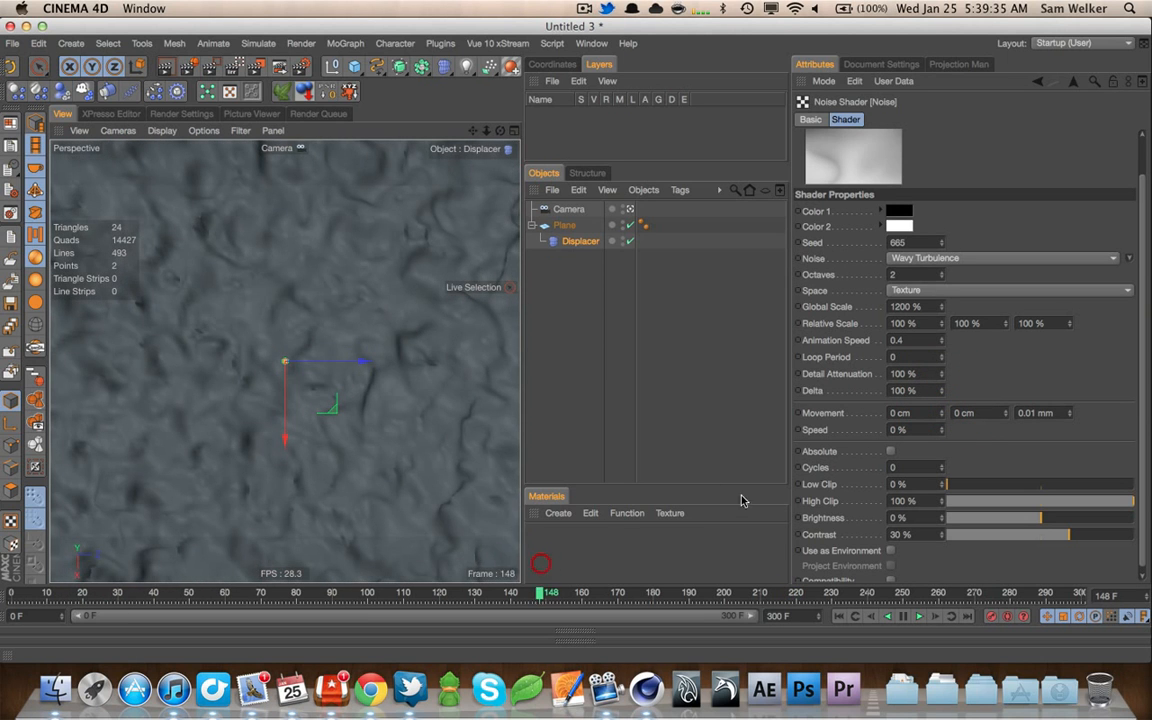
Set the third Movement value of the noise shader to 0 cm
{"action": "left_click_drag", "start_coordinate": [1068, 413], "coordinate": [1060, 416]}
{"action": "type", "text": "1"}
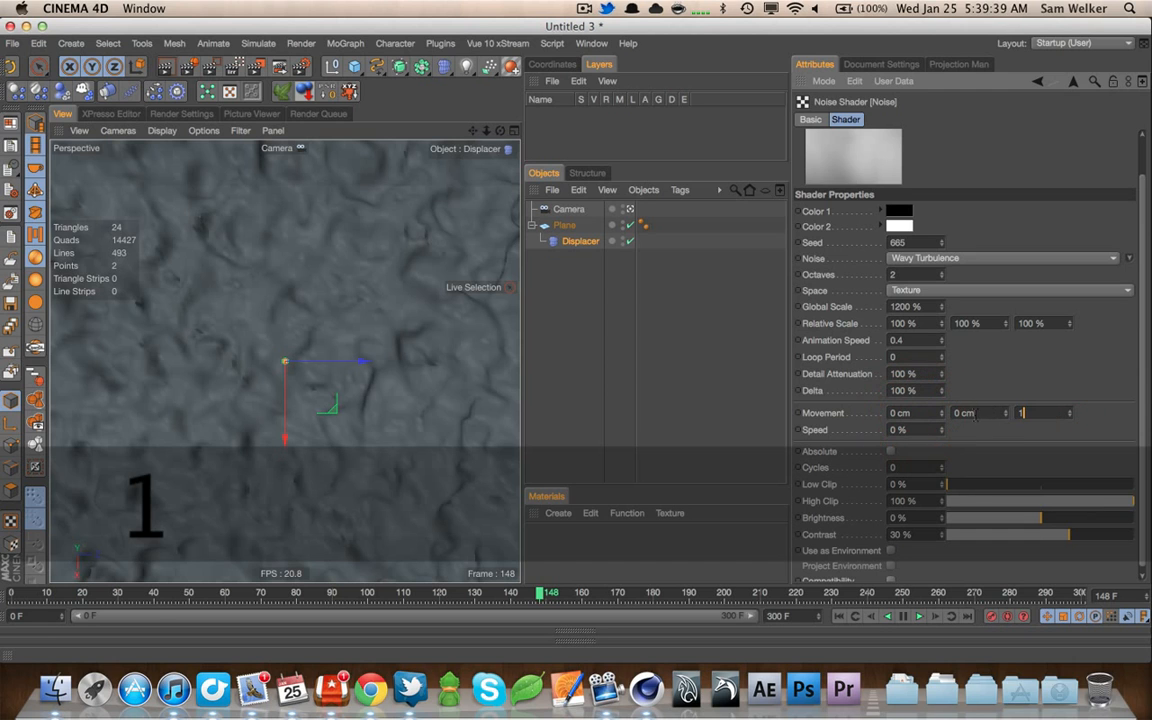
{"action": "key", "text": "BackSpace"}
{"action": "type", "text": "0"}
{"action": "left_click", "coordinate": [769, 424]}
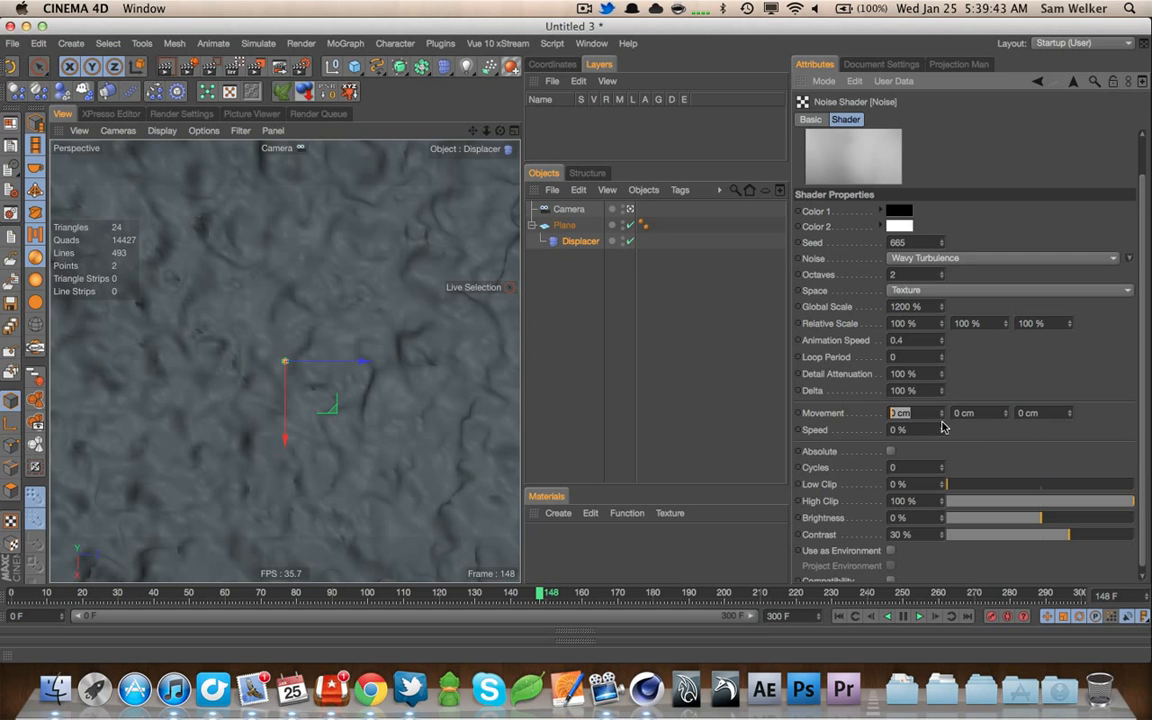
Set the noise shader's first Movement value to -1 cm and its third to 1 cm
{"action": "type", "text": "-1"}
{"action": "key", "text": "Tab"}
{"action": "key", "text": "Tab"}
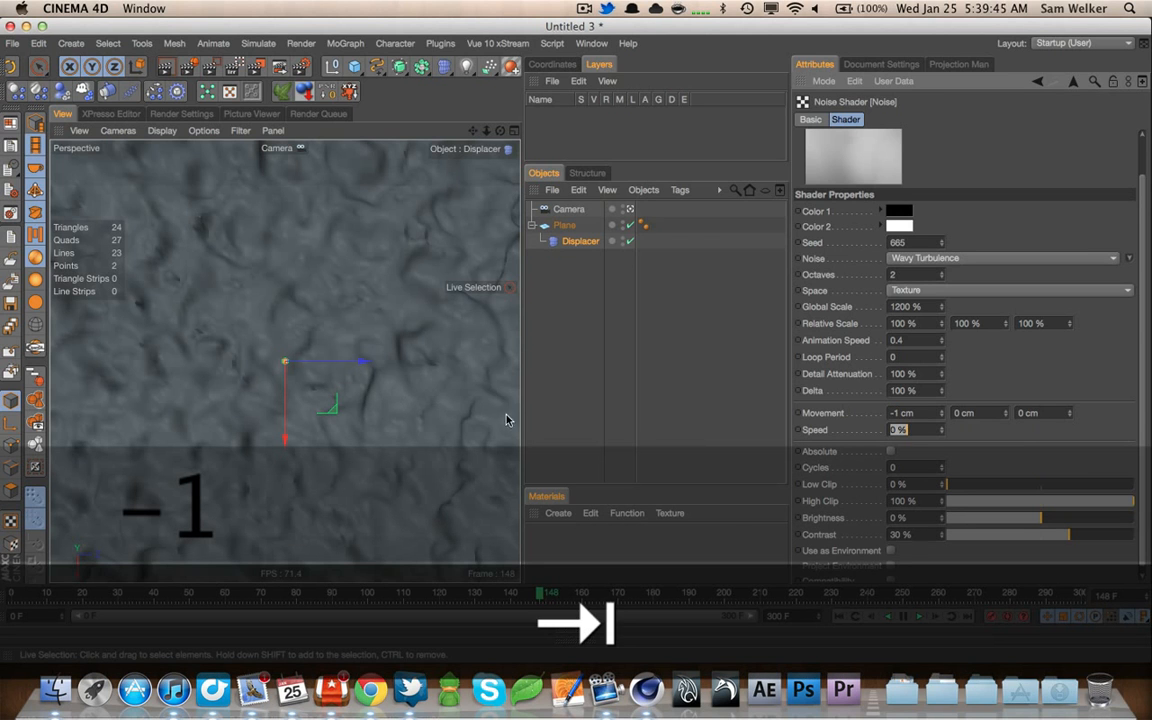
{"action": "left_click_drag", "start_coordinate": [1040, 413], "coordinate": [913, 412]}
{"action": "type", "text": "1"}
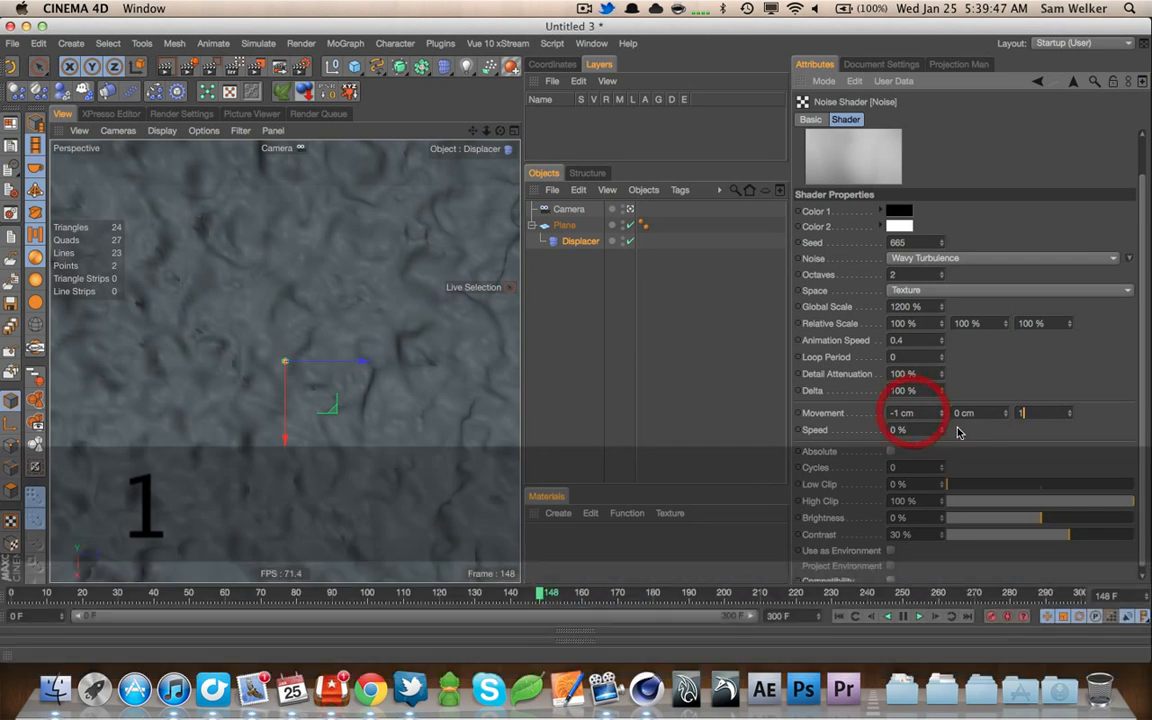
{"action": "key", "text": "Tab"}
Set the noise's movement Speed to 50 % and scrub the timeline to frame 76 to preview the drift
{"action": "left_click_drag", "start_coordinate": [802, 431], "coordinate": [778, 432]}
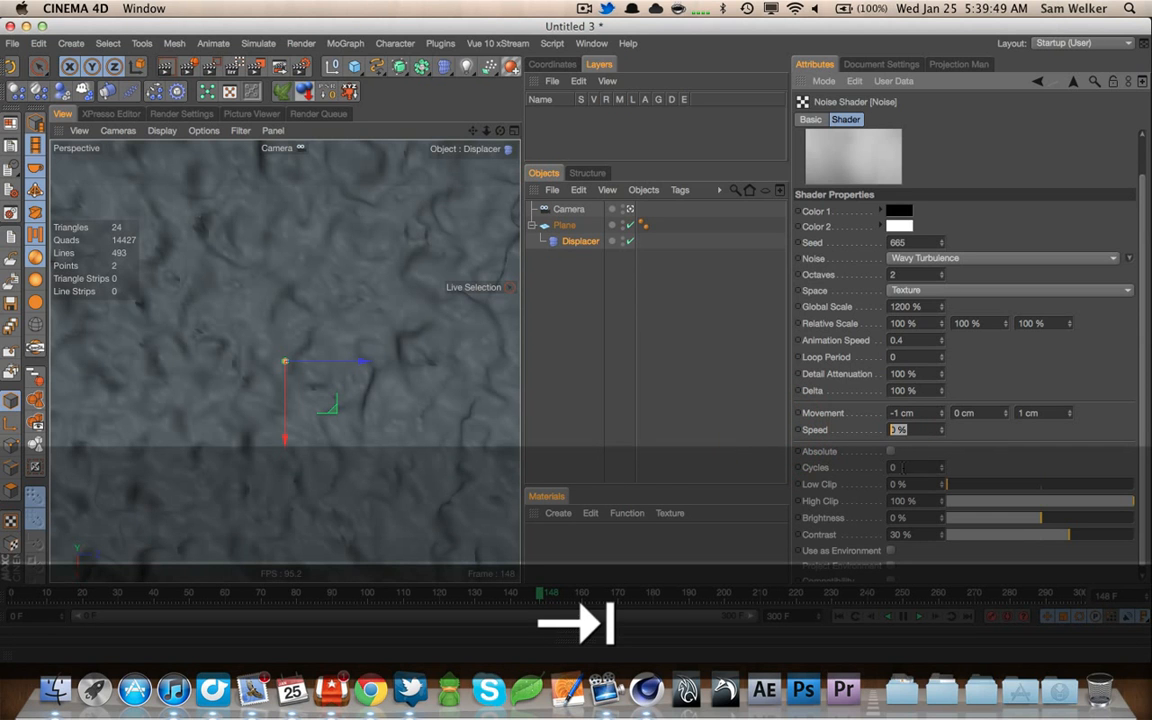
{"action": "type", "text": "50"}
{"action": "key", "text": "Tab"}
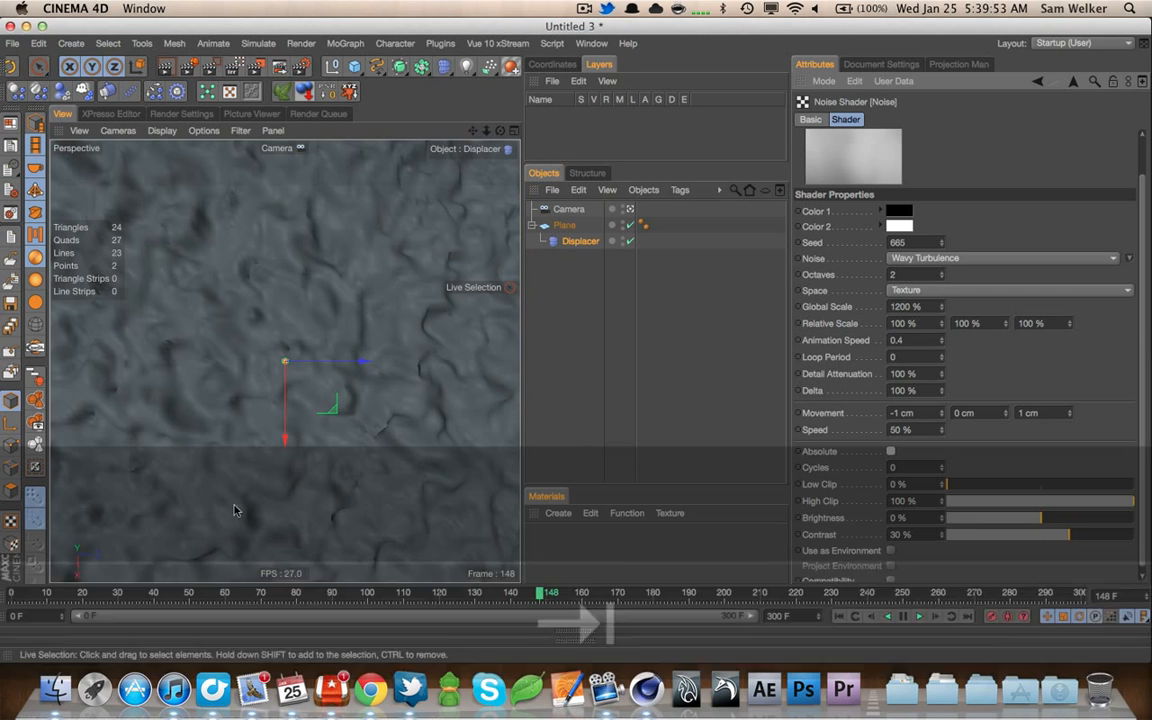
{"action": "left_click_drag", "start_coordinate": [105, 590], "coordinate": [284, 584]}
Lower the noise's movement Speed to 5 %
{"action": "left_click", "coordinate": [741, 437]}
{"action": "type", "text": "5"}
{"action": "key", "text": "Tab"}
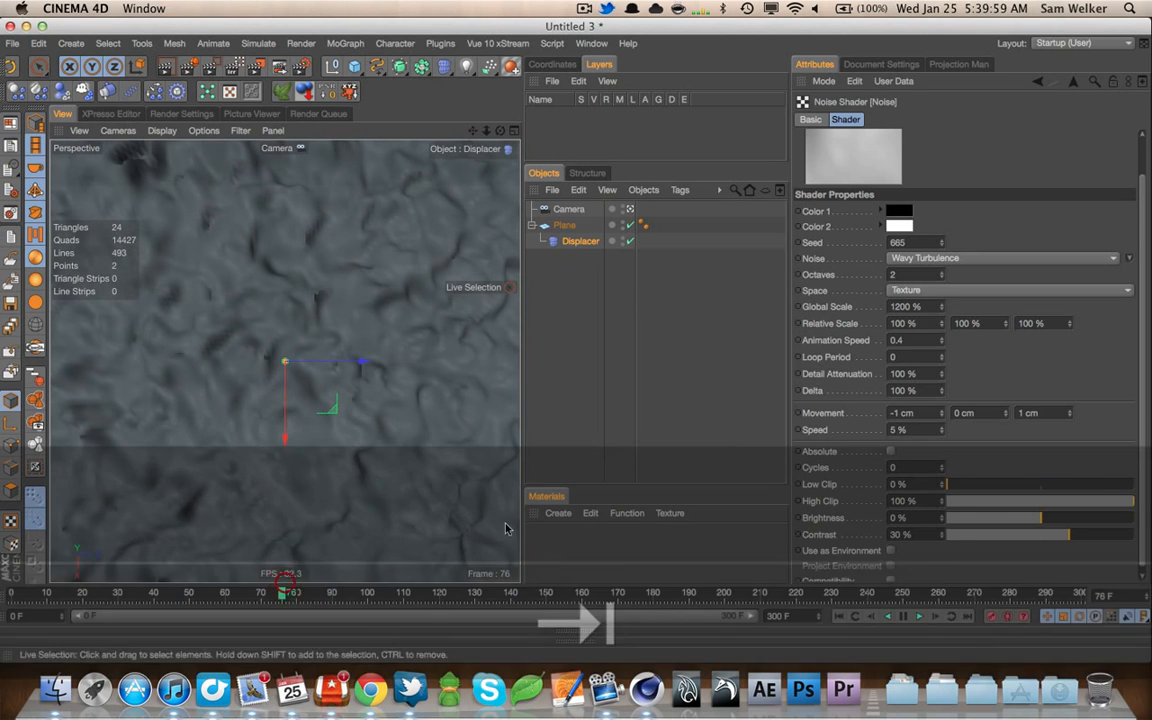
Set the noise's movement Speed to 0.5 % and scrub the timeline to frame 165 to preview the surface
{"action": "left_click_drag", "start_coordinate": [908, 430], "coordinate": [704, 431]}
{"action": "type", "text": "."}
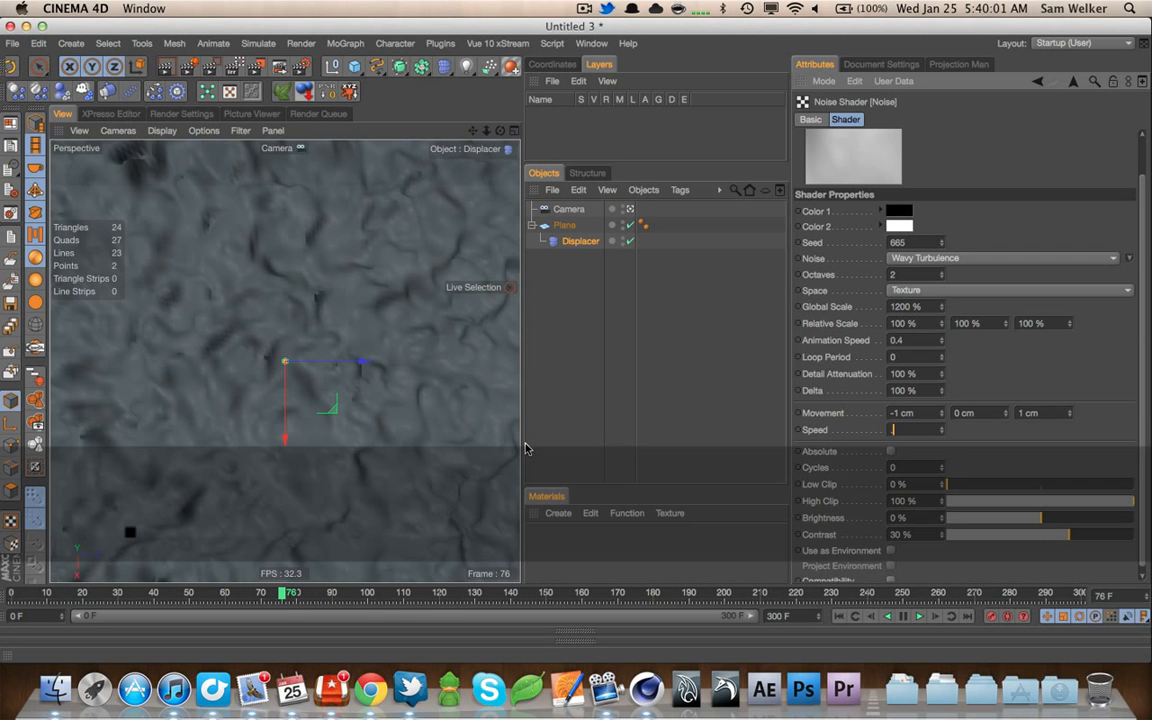
{"action": "type", "text": "5"}
{"action": "key", "text": "Tab"}
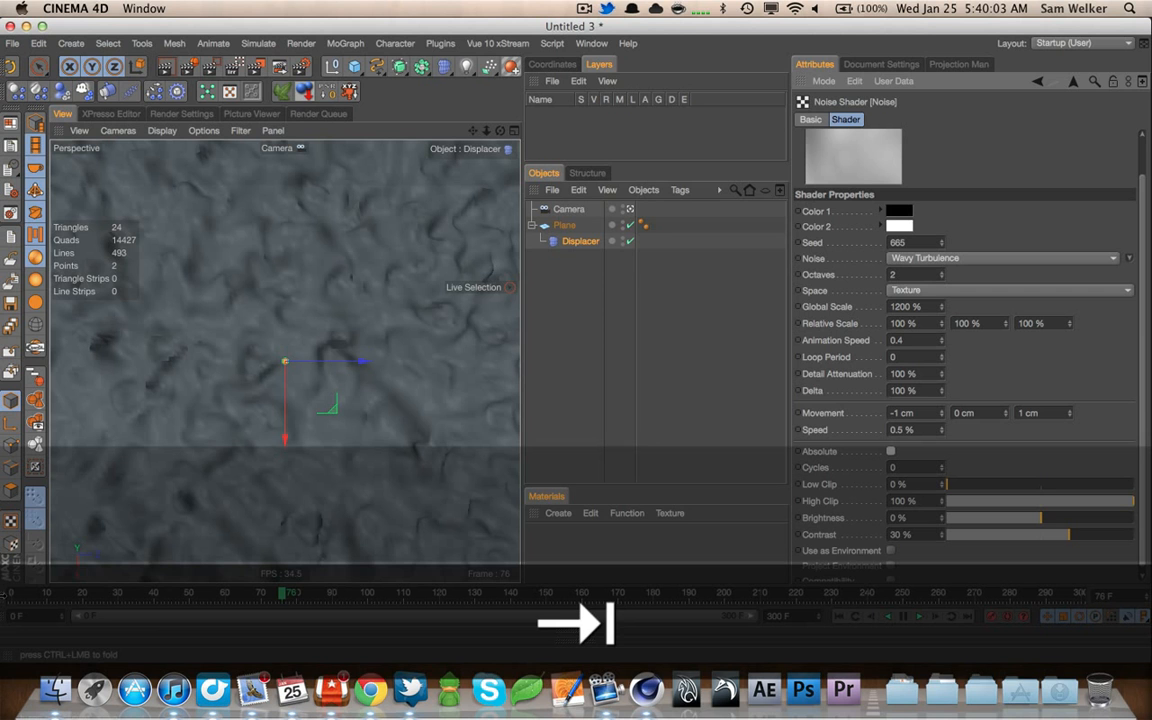
{"action": "left_click_drag", "start_coordinate": [15, 596], "coordinate": [597, 612]}
Set the noise's Animation Speed to 1
{"action": "left_click", "coordinate": [914, 340]}
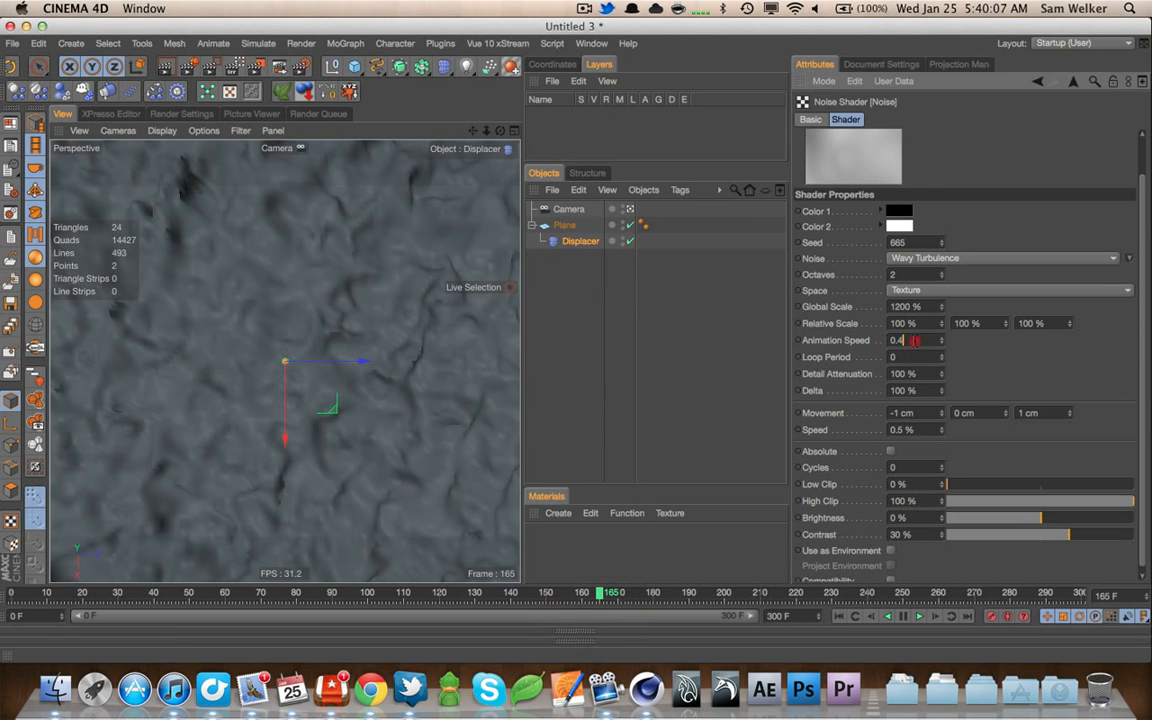
{"action": "type", "text": "1"}
{"action": "key", "text": "Return"}
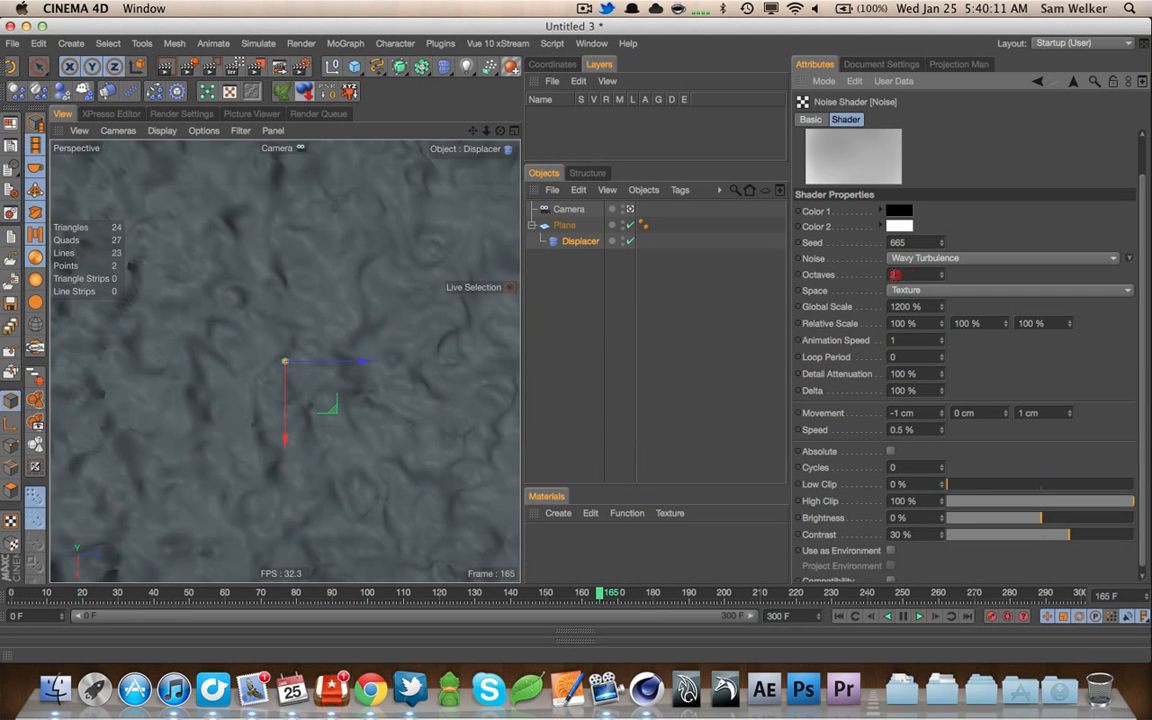
Set the Wavy Turbulence noise's Octaves to 4 and Global Scale to 2400 %, previewing the waves up to frame 258
{"action": "type", "text": "4"}
{"action": "key", "text": "Tab"}
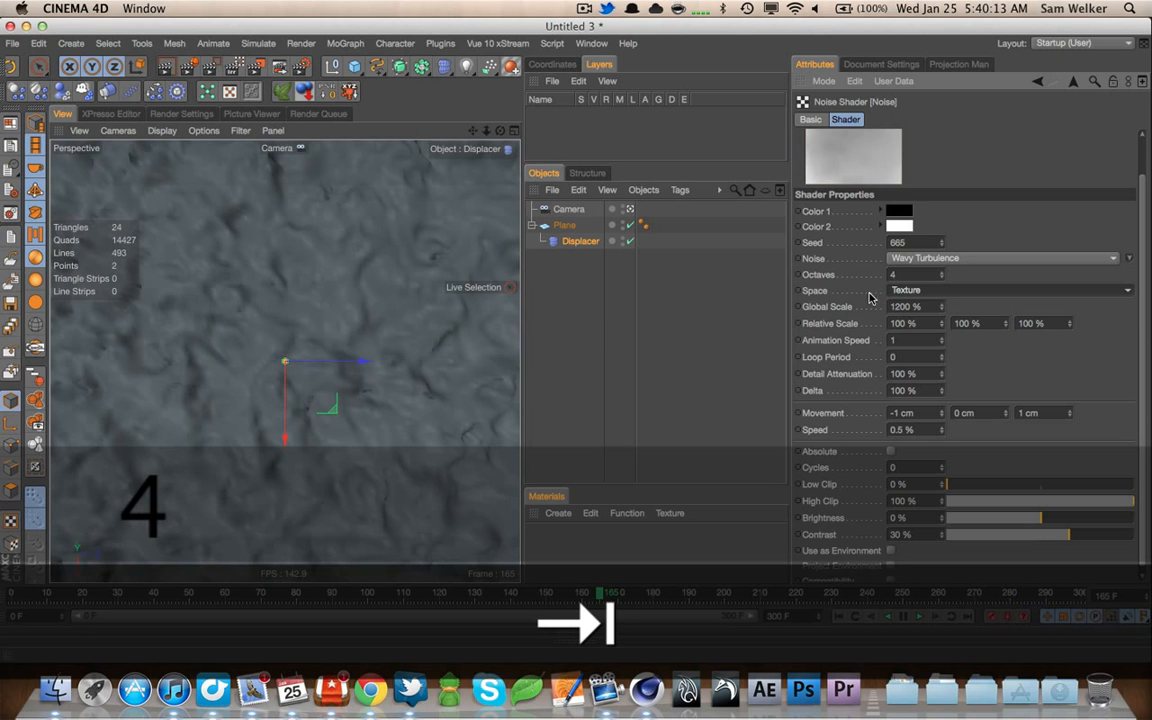
{"action": "type", "text": "24"}
{"action": "key", "text": "Tab"}
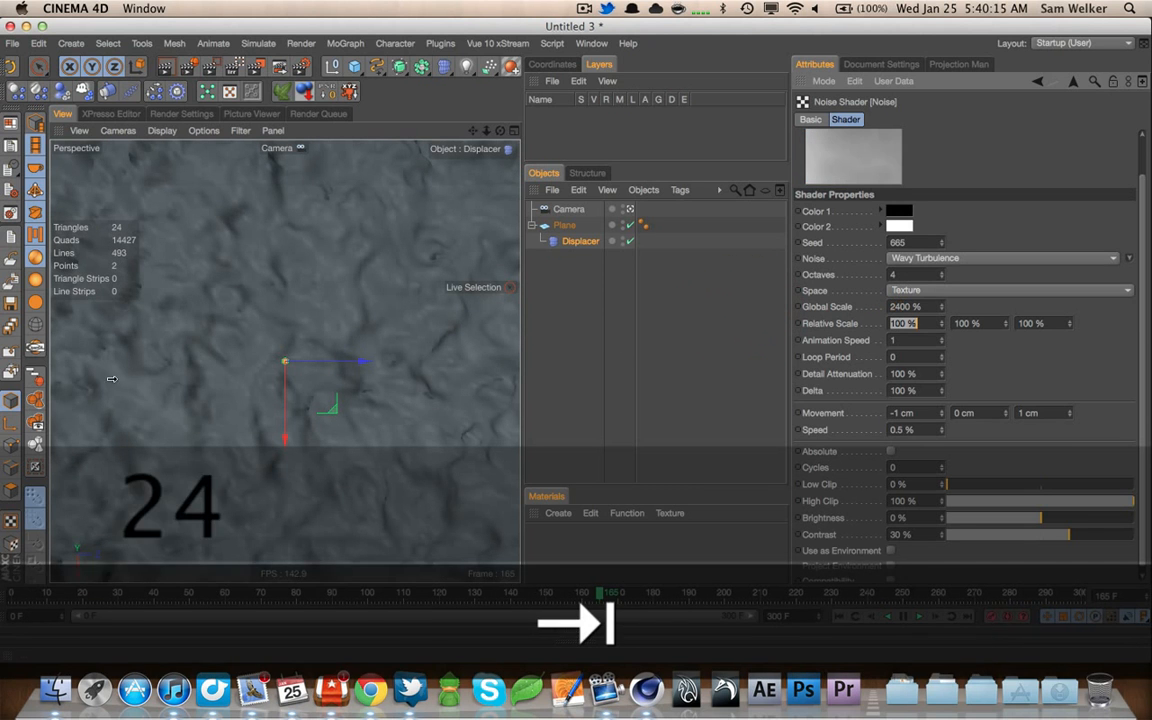
{"action": "left_click_drag", "start_coordinate": [16, 593], "coordinate": [935, 575]}
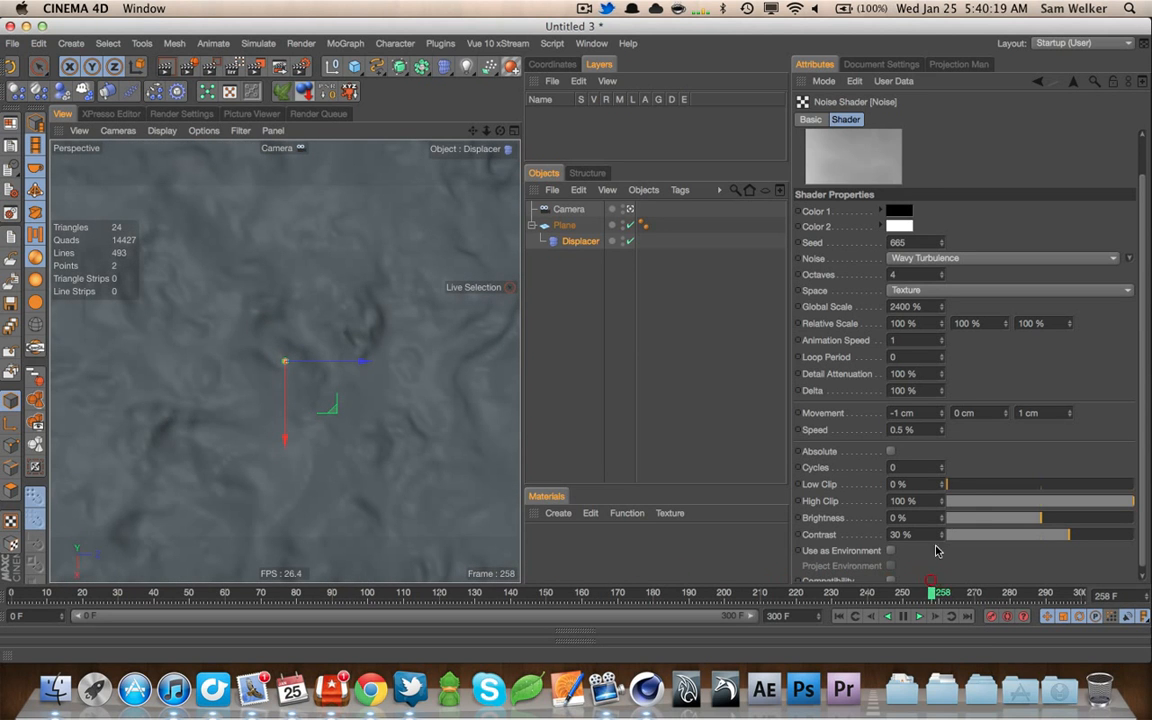
Reduce the noise's Octaves to 1 and scrub the timeline to frame 139 to preview the smoother surface
{"action": "left_click_drag", "start_coordinate": [903, 275], "coordinate": [813, 275]}
{"action": "type", "text": "1"}
{"action": "key", "text": "Tab"}
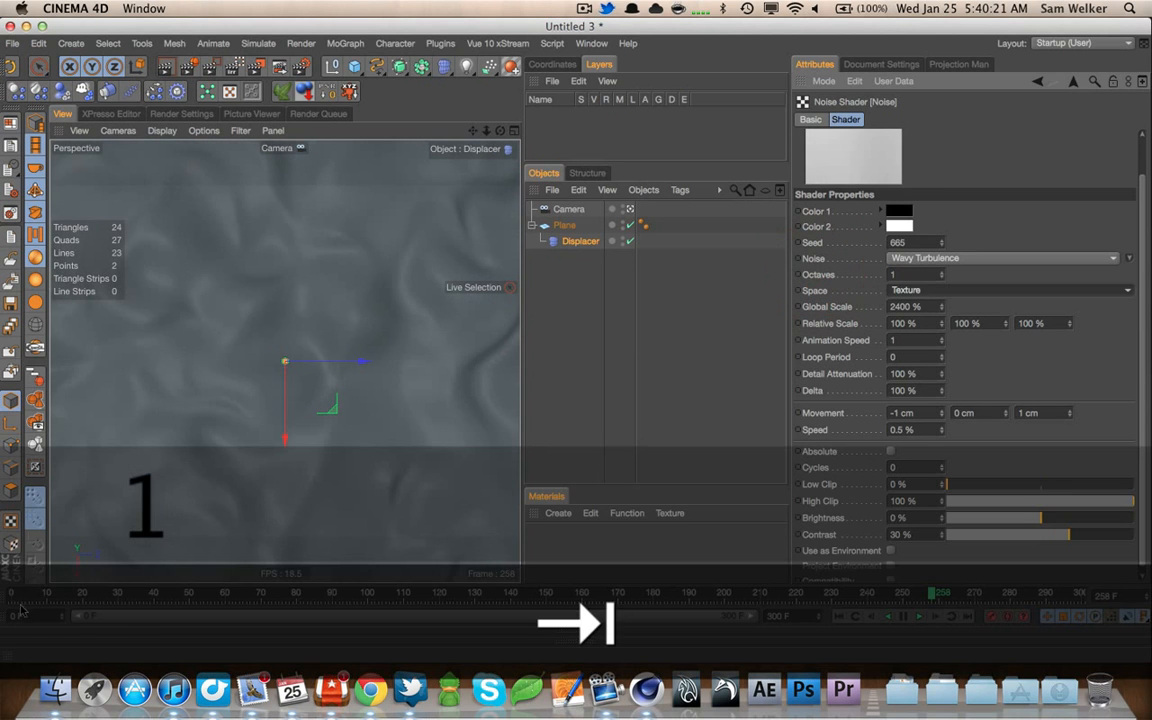
{"action": "left_click_drag", "start_coordinate": [19, 595], "coordinate": [23, 593]}
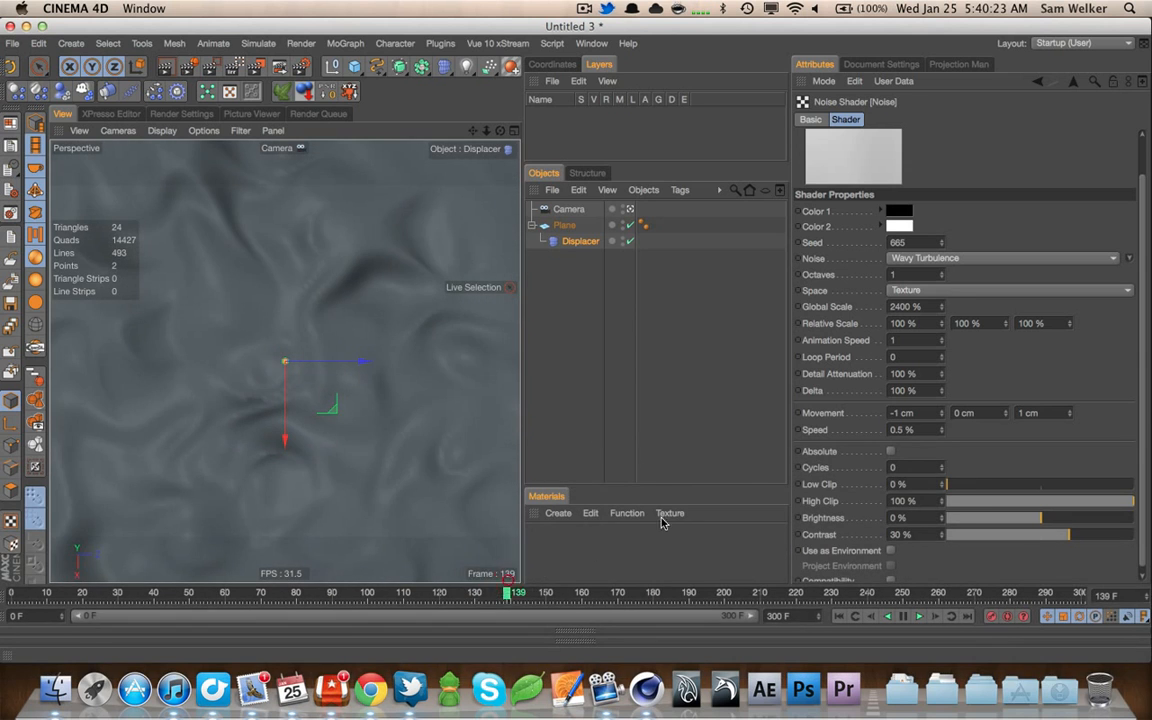
Change the noise type to Naki and scrub the timeline to frame 216 to preview it
{"action": "left_click", "coordinate": [1124, 259]}
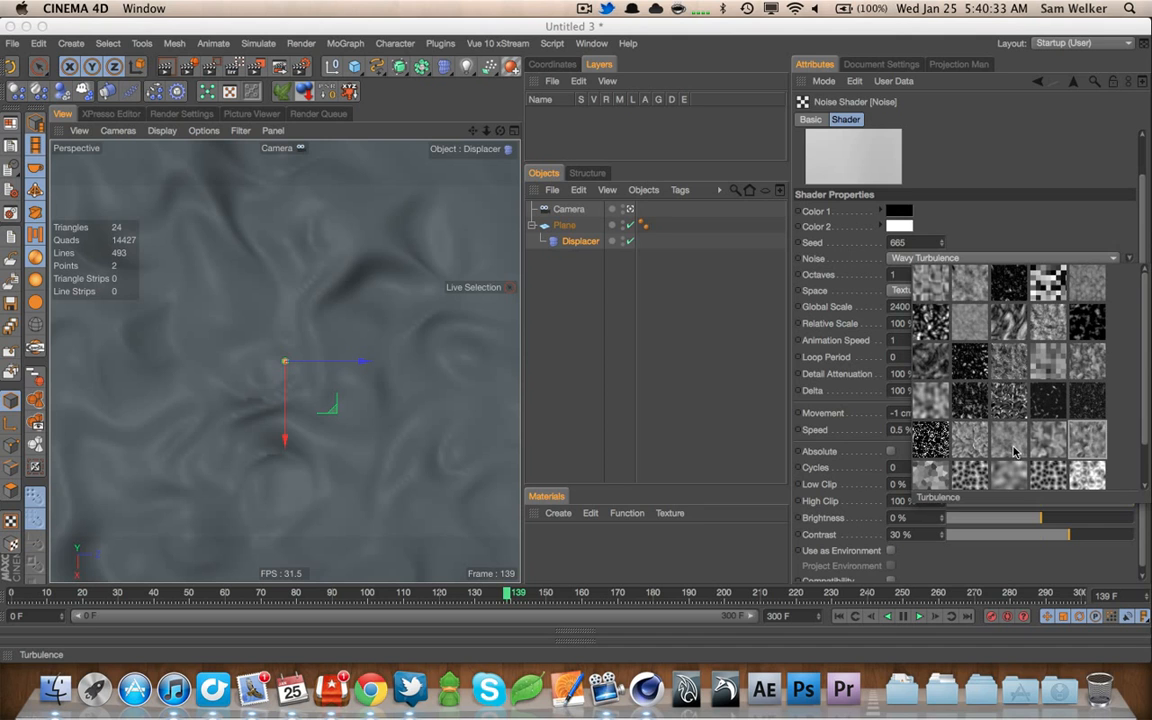
{"action": "left_click", "coordinate": [1082, 373]}
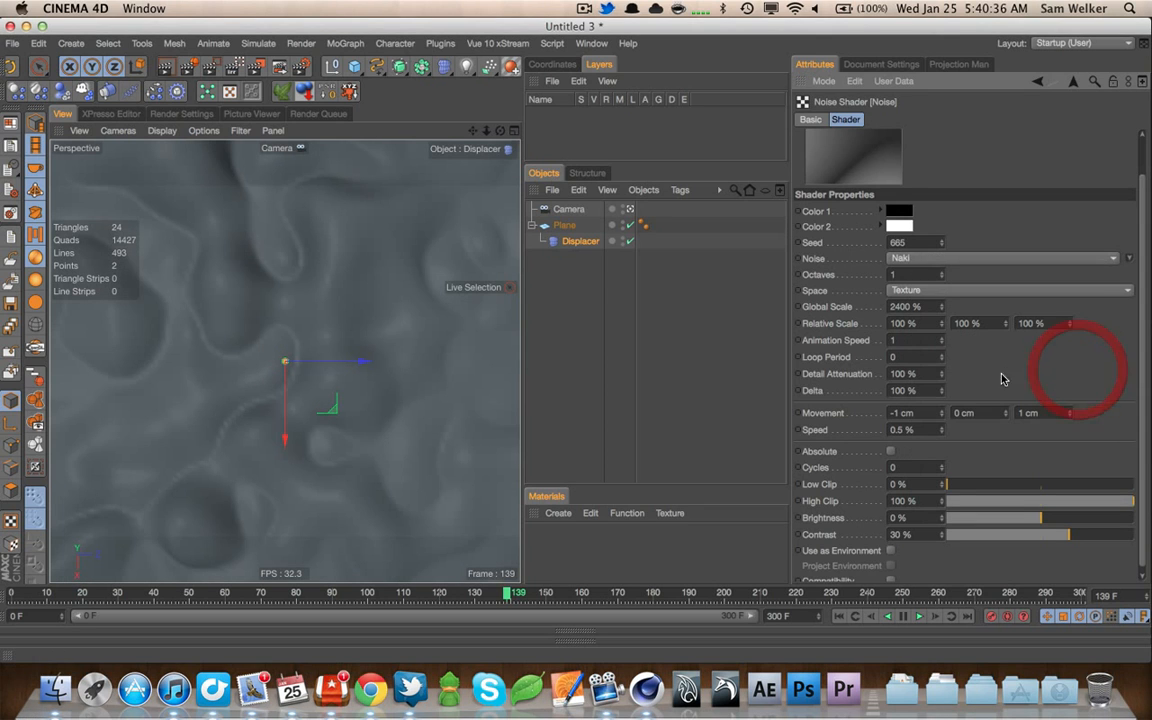
{"action": "left_click", "coordinate": [20, 594]}
{"action": "left_click_drag", "start_coordinate": [20, 594], "coordinate": [781, 586]}
Change the noise type to Luka and set its Global Scale to 12000 %
{"action": "left_click", "coordinate": [1128, 259]}
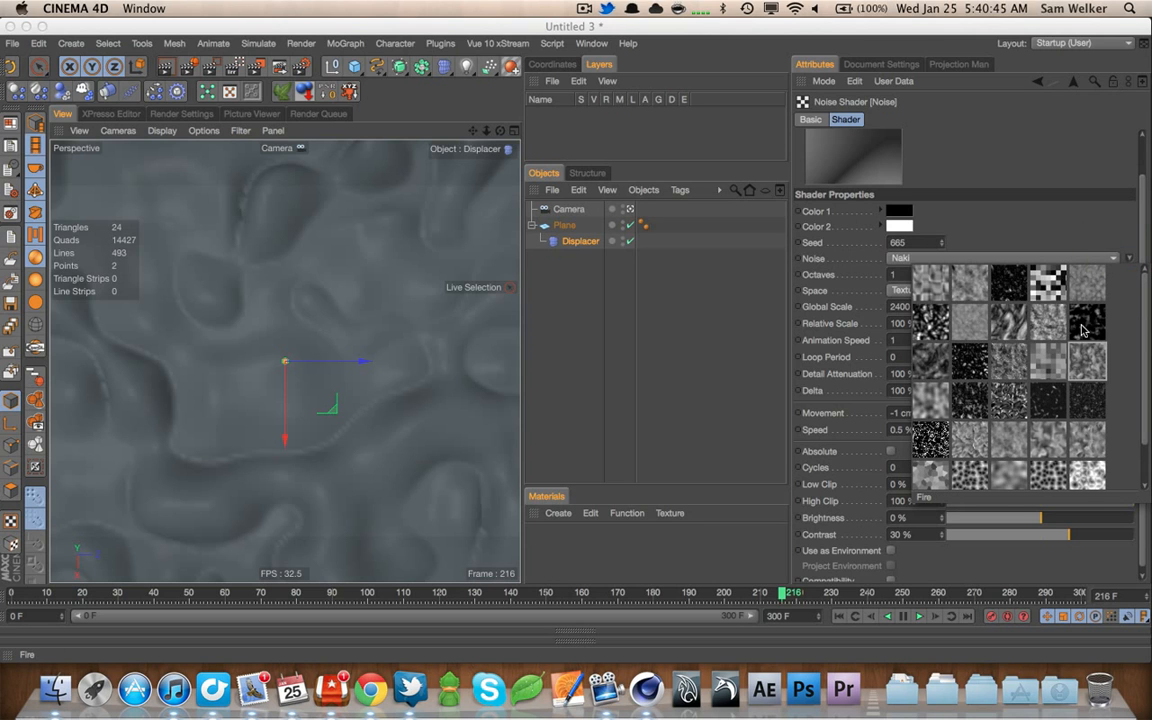
{"action": "left_click", "coordinate": [1008, 365]}
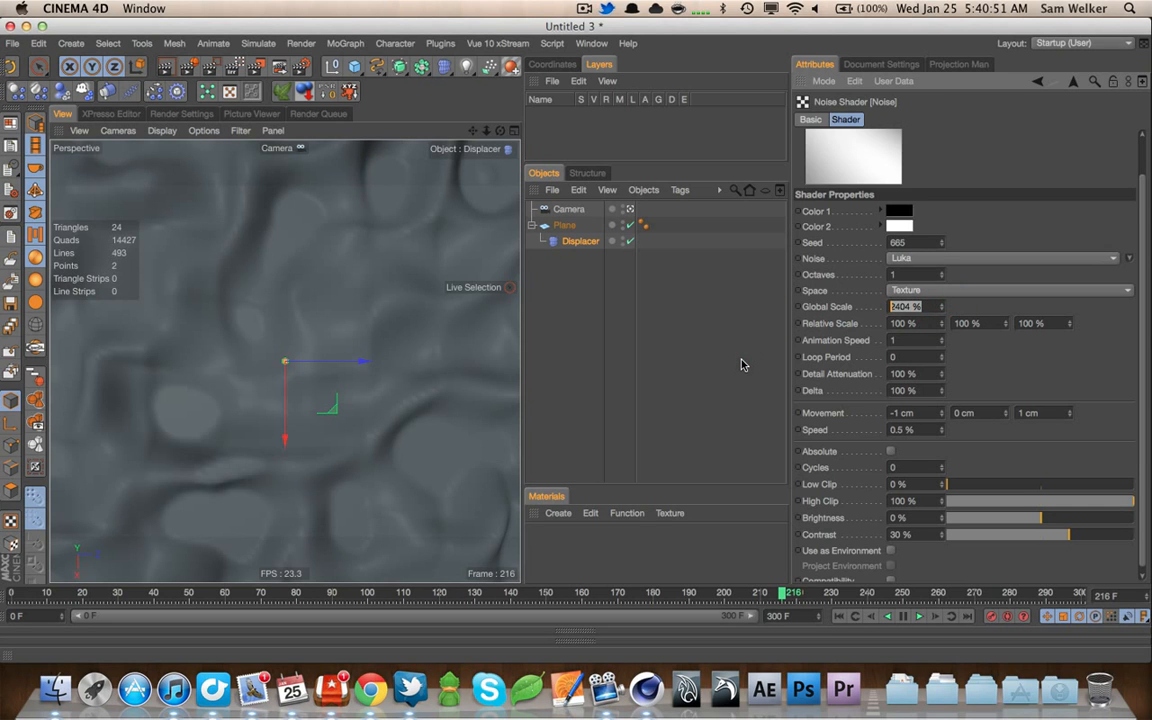
{"action": "key", "text": "Tab"}
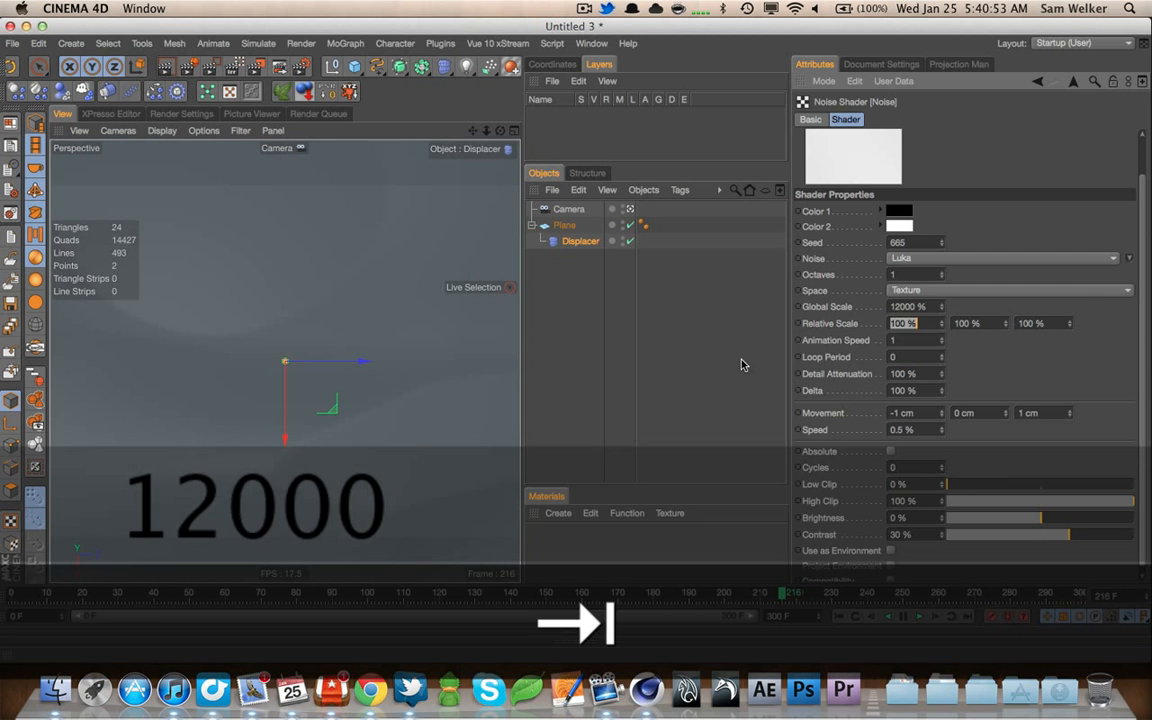
Set the Luka noise's Octaves to 4 and scrub the timeline to frame 49 to preview the surface
{"action": "type", "text": "4"}
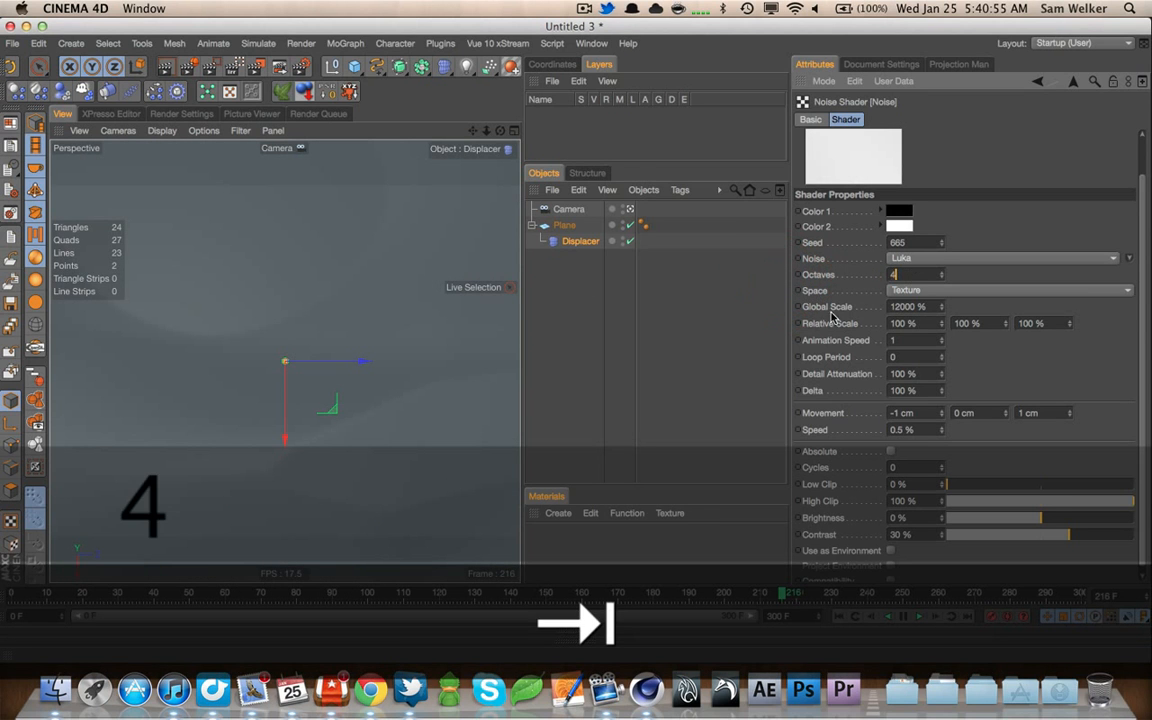
{"action": "key", "text": "Tab"}
{"action": "left_click_drag", "start_coordinate": [10, 597], "coordinate": [186, 591]}
Set the Luka noise's Animation Speed to 0.2 and scrub up to frame 49 to check the slower motion
{"action": "left_click", "coordinate": [893, 340]}
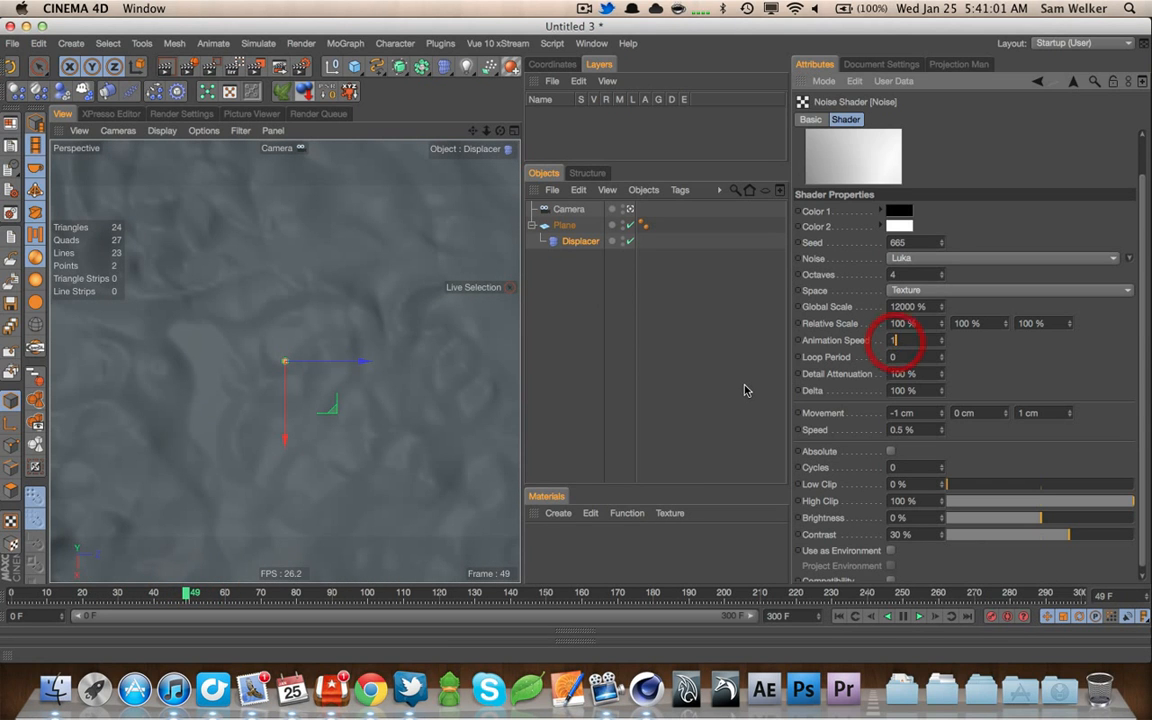
{"action": "type", "text": ".2"}
{"action": "key", "text": "Return"}
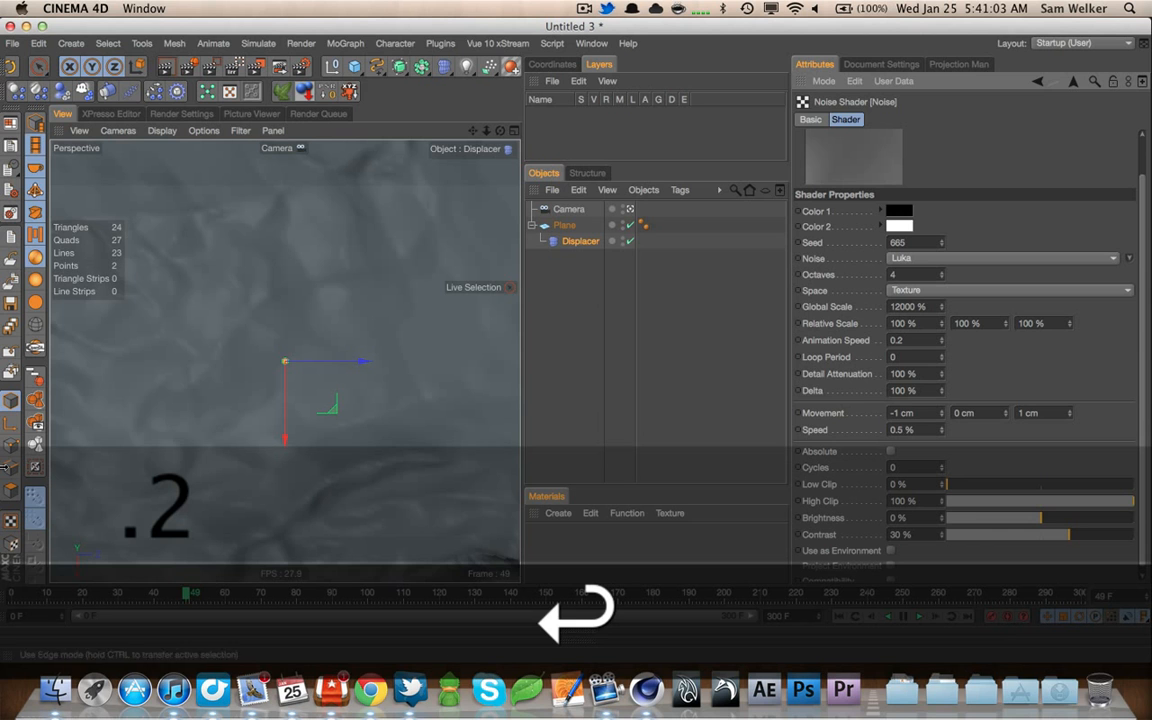
{"action": "left_click_drag", "start_coordinate": [17, 591], "coordinate": [186, 577]}
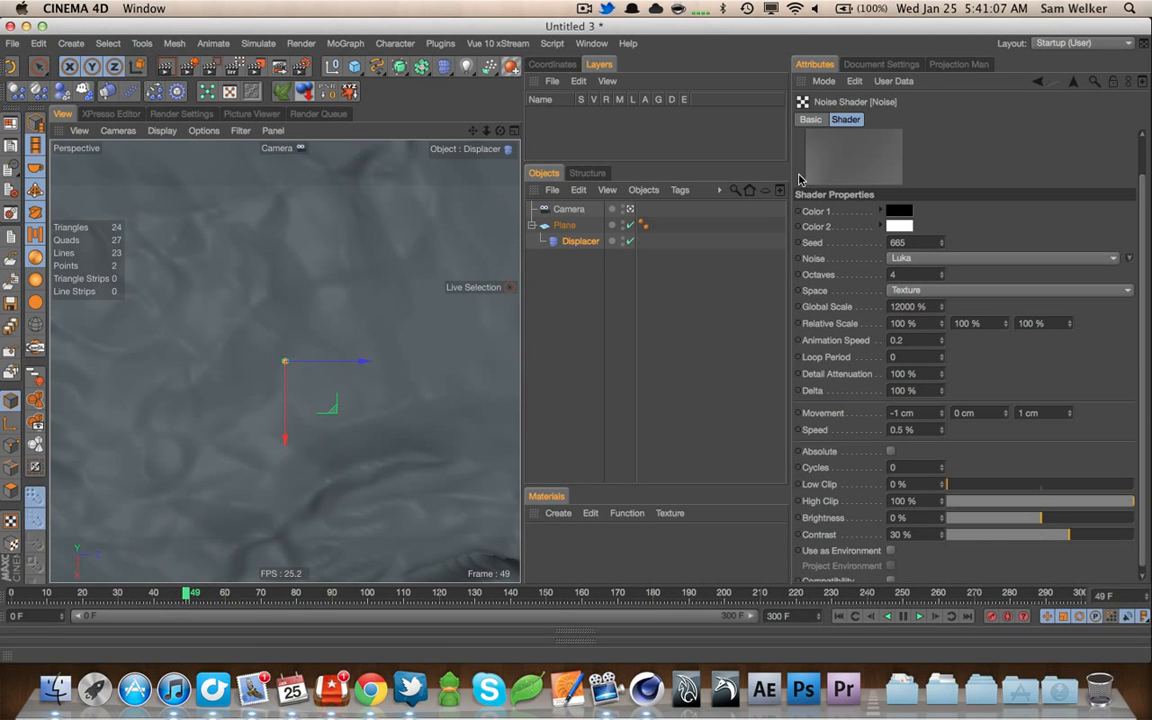
Enlarge the noise shader's preview image to 120 x 120
{"action": "left_click_drag", "start_coordinate": [799, 180], "coordinate": [795, 220]}
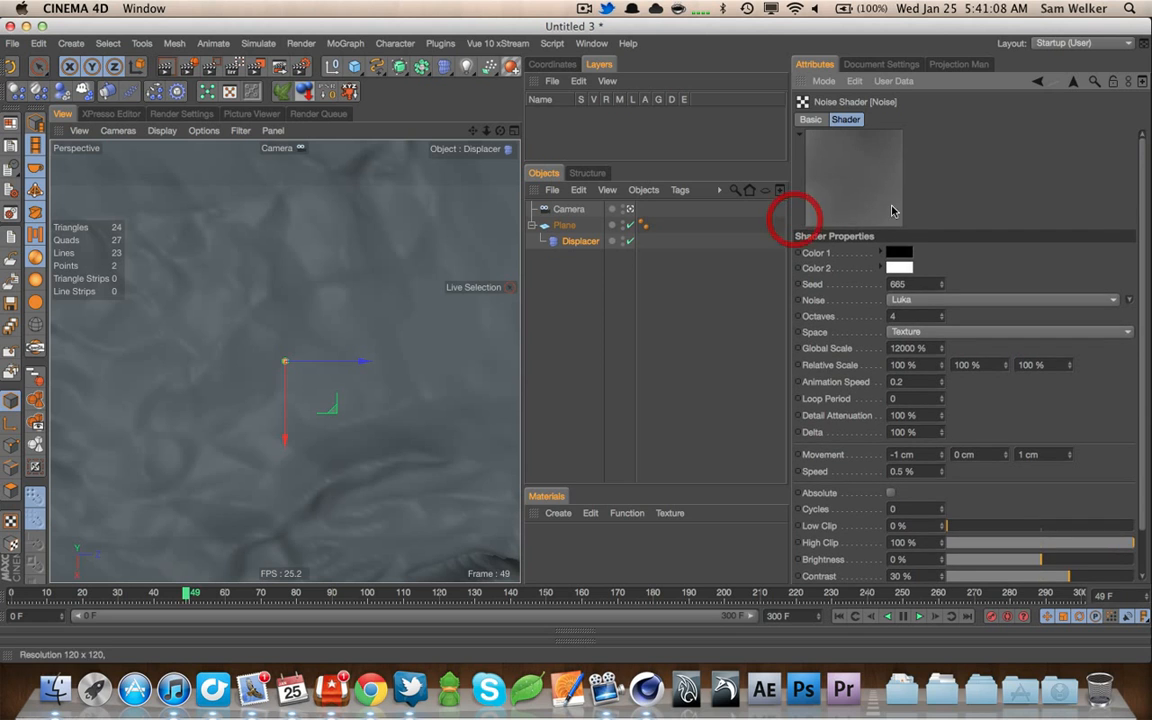
{"action": "right_click", "coordinate": [827, 196]}
{"action": "left_click", "coordinate": [865, 66]}
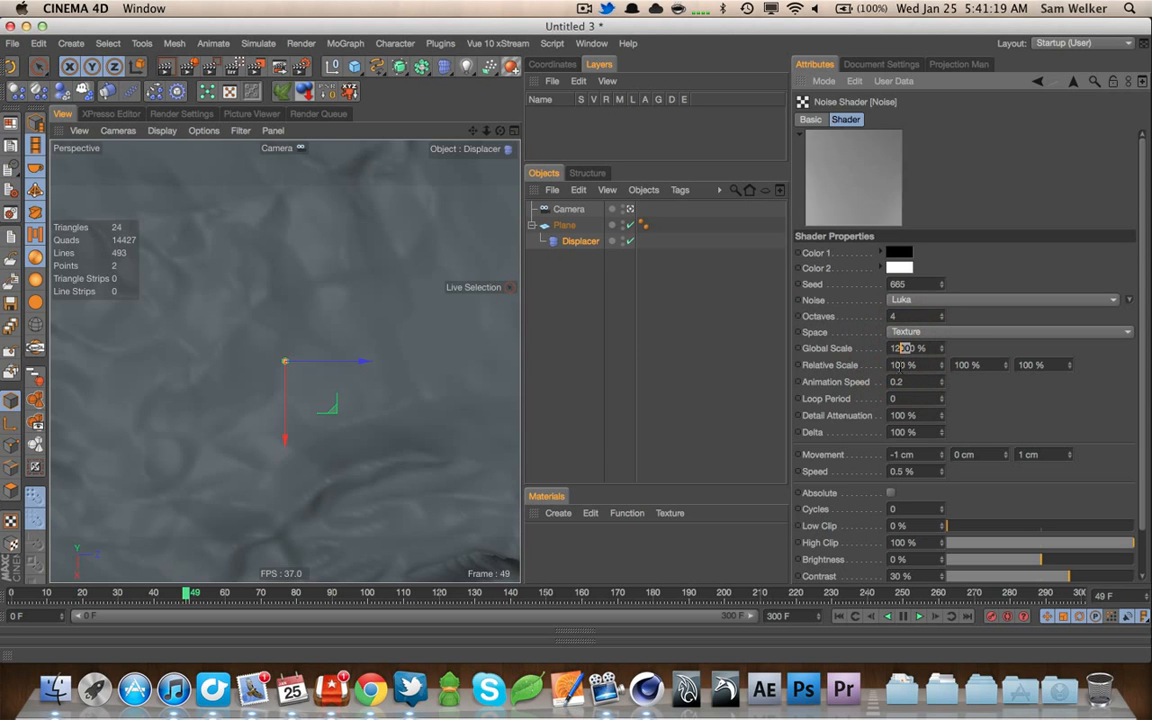
Set the Luka noise's Global Scale to 2400 %
{"action": "type", "text": "0"}
{"action": "key", "text": "Left"}
{"action": "key", "text": "shift+Left"}
{"action": "key", "text": "shift+Left"}
{"action": "type", "text": "2"}
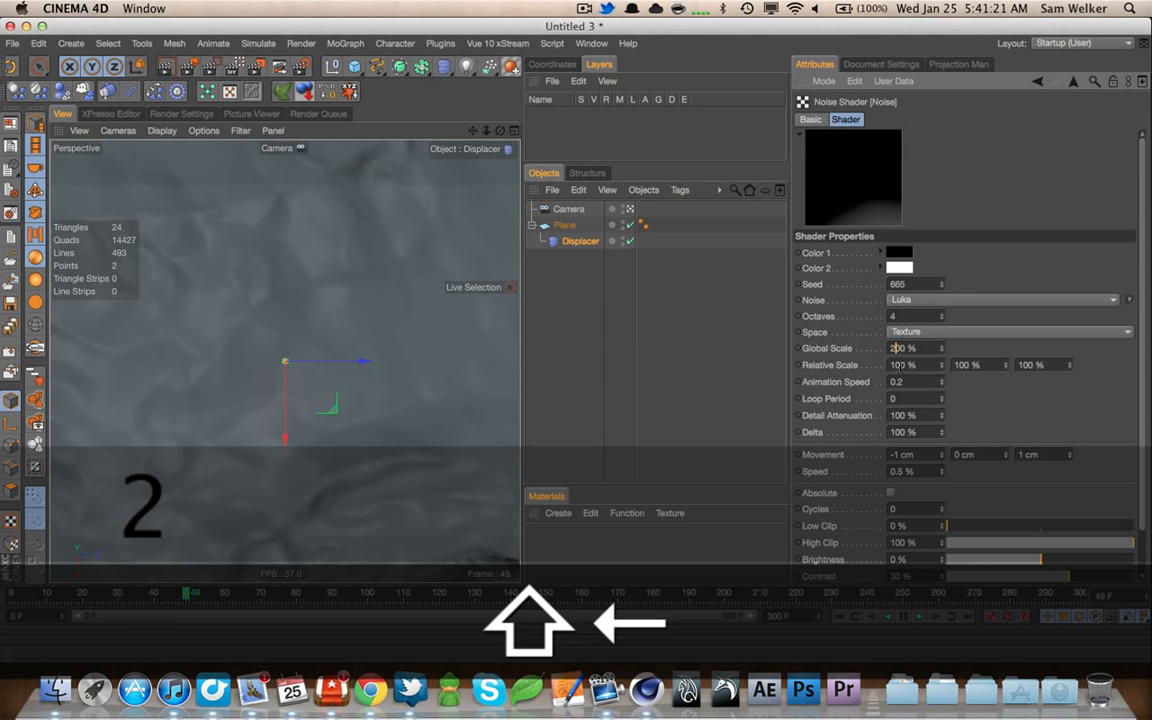
{"action": "type", "text": "4"}
{"action": "key", "text": "Return"}
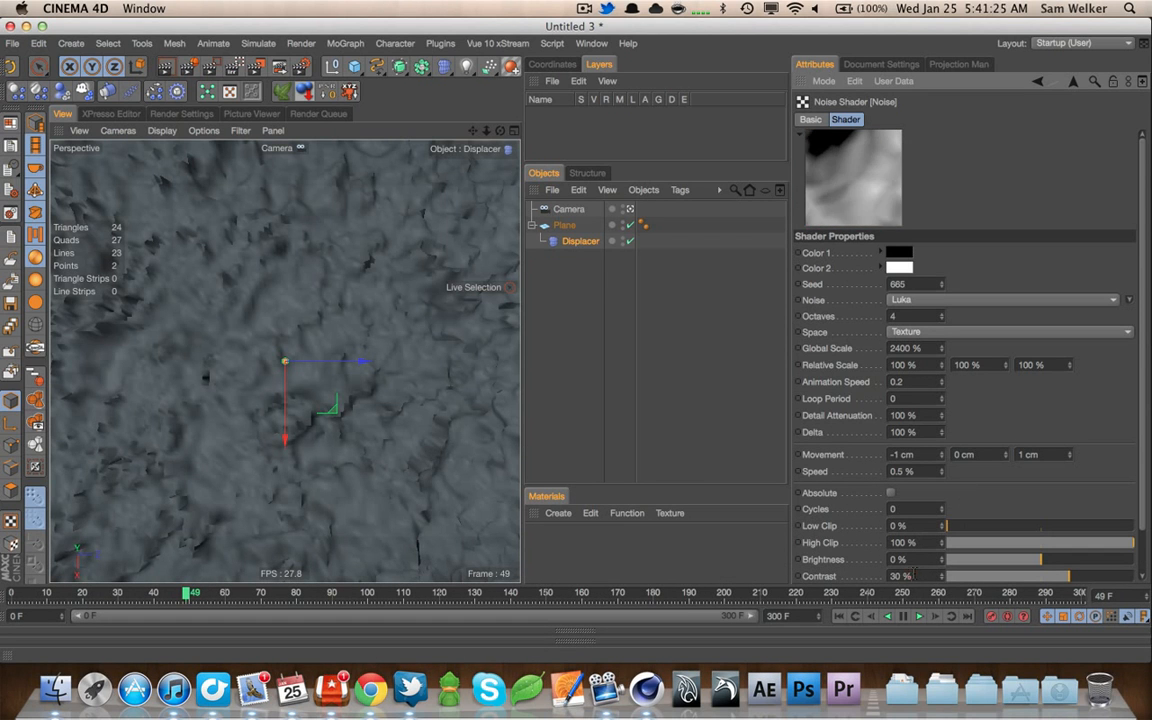
Set the noise's Contrast to 0 % and Global Scale to 6400 %, previewing the animation up to frame 219
{"action": "type", "text": "0"}
{"action": "key", "text": "Return"}
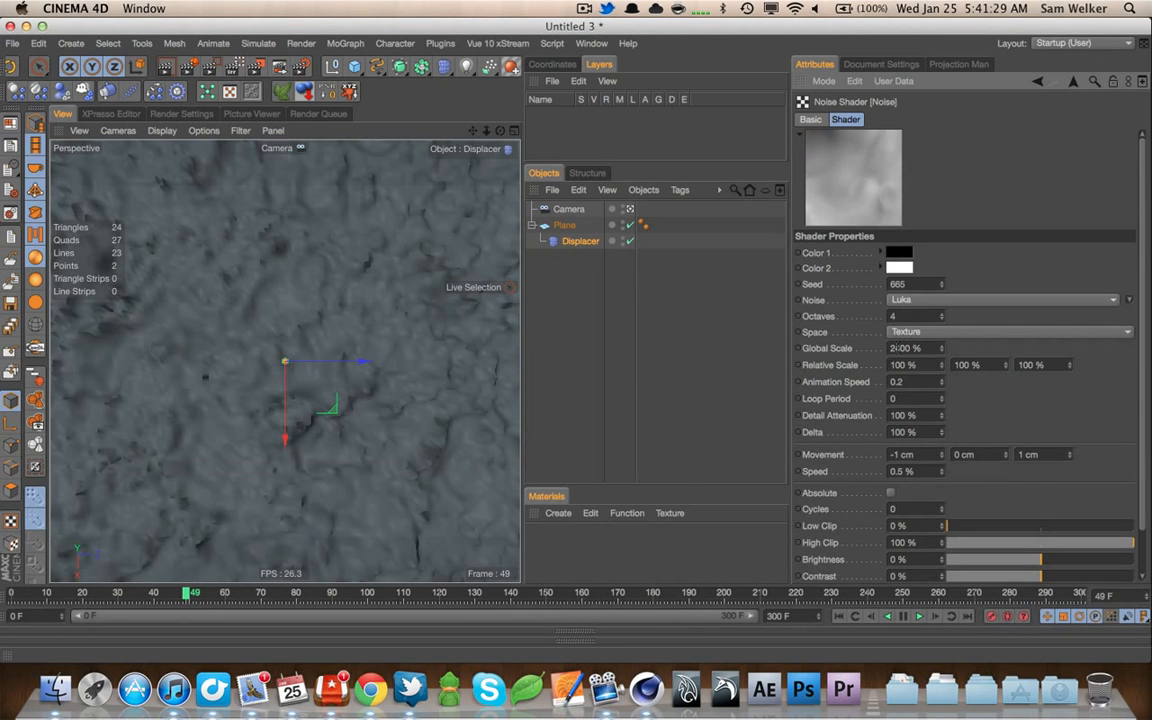
{"action": "type", "text": "64"}
{"action": "key", "text": "Tab"}
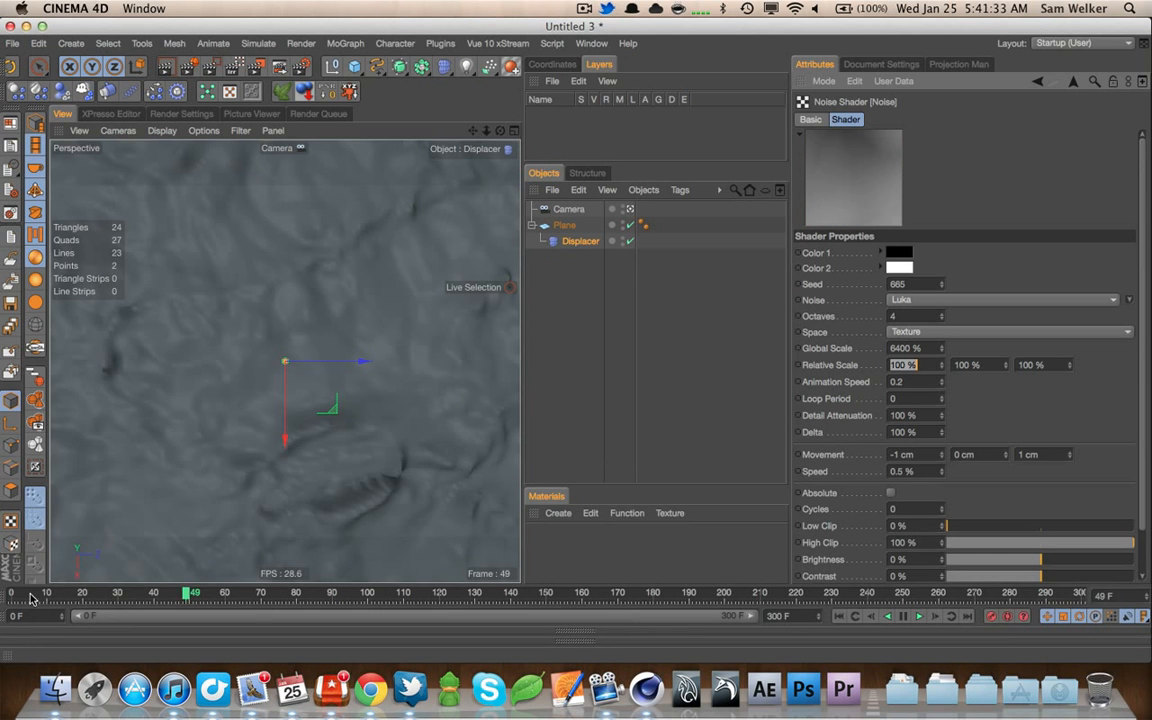
{"action": "left_click_drag", "start_coordinate": [52, 593], "coordinate": [797, 602]}
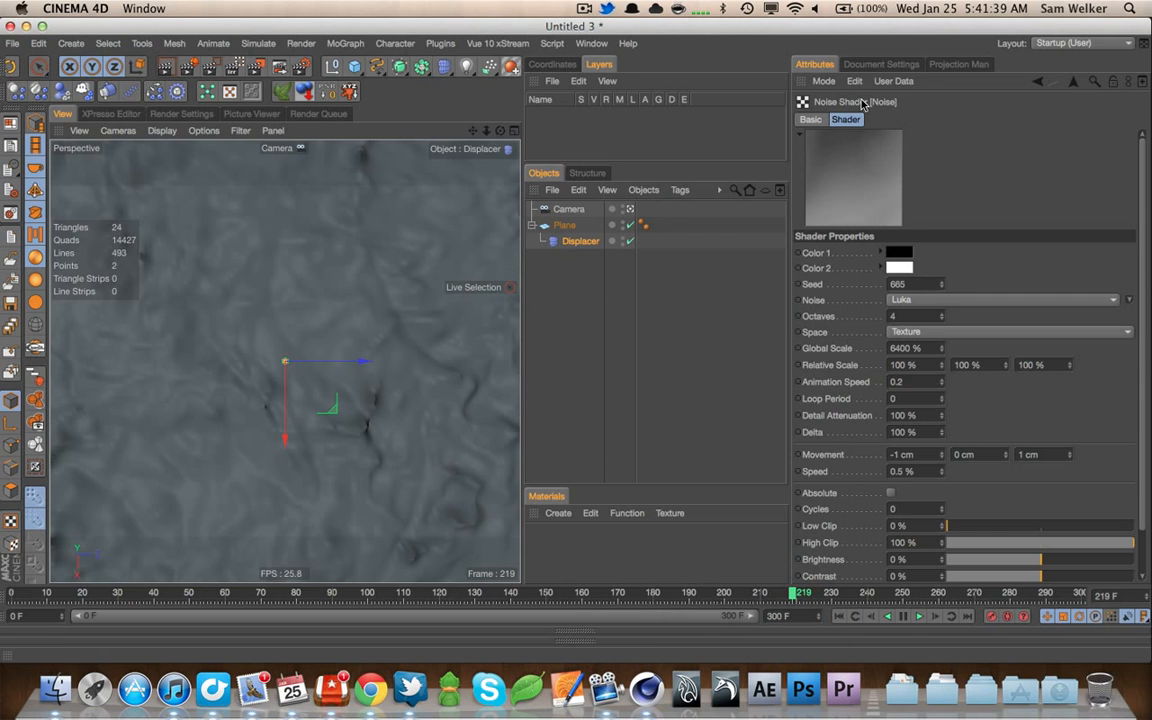
Wrap the Displacer's Noise shader in a Layer shader and add a second Noise layer on top of it
{"action": "left_click", "coordinate": [1073, 81]}
{"action": "left_click", "coordinate": [838, 170]}
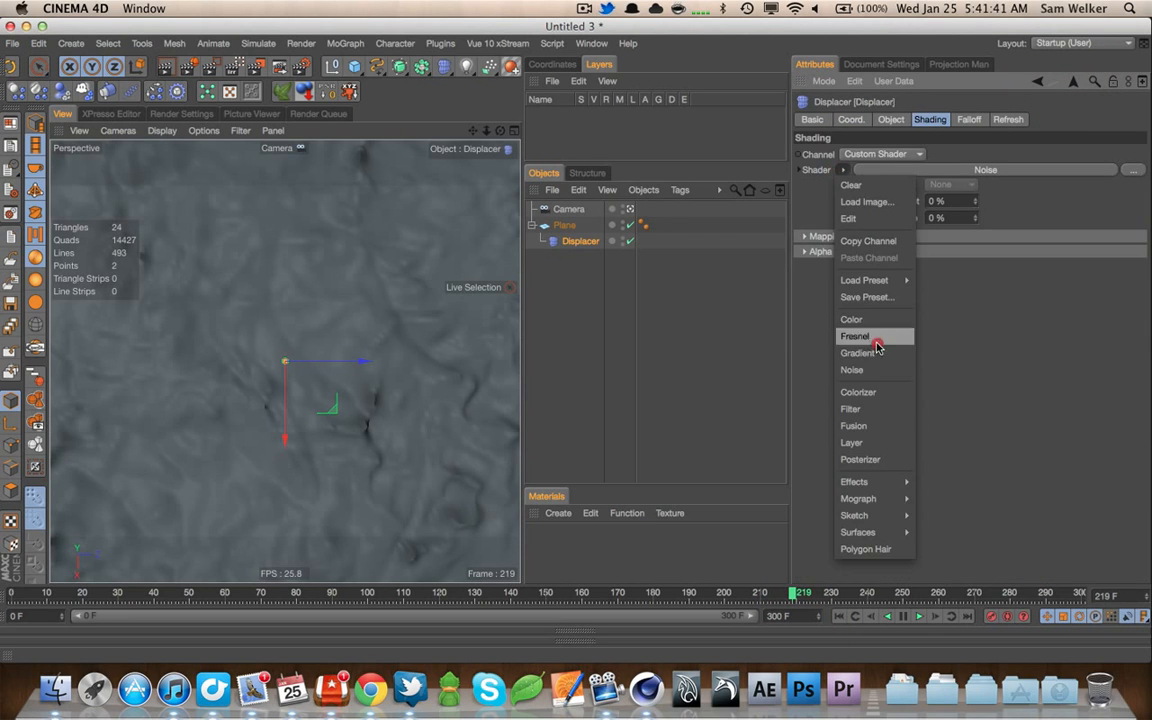
{"action": "left_click", "coordinate": [883, 444]}
{"action": "left_click", "coordinate": [933, 171]}
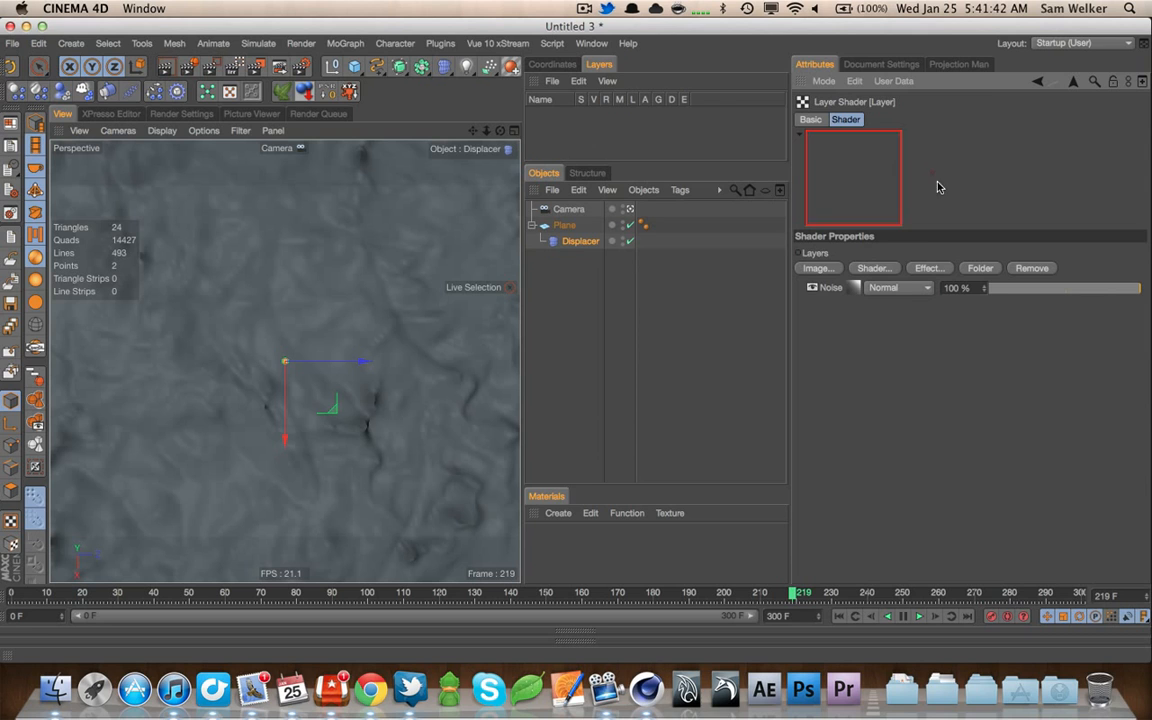
{"action": "left_click", "coordinate": [893, 270]}
{"action": "left_click", "coordinate": [915, 358]}
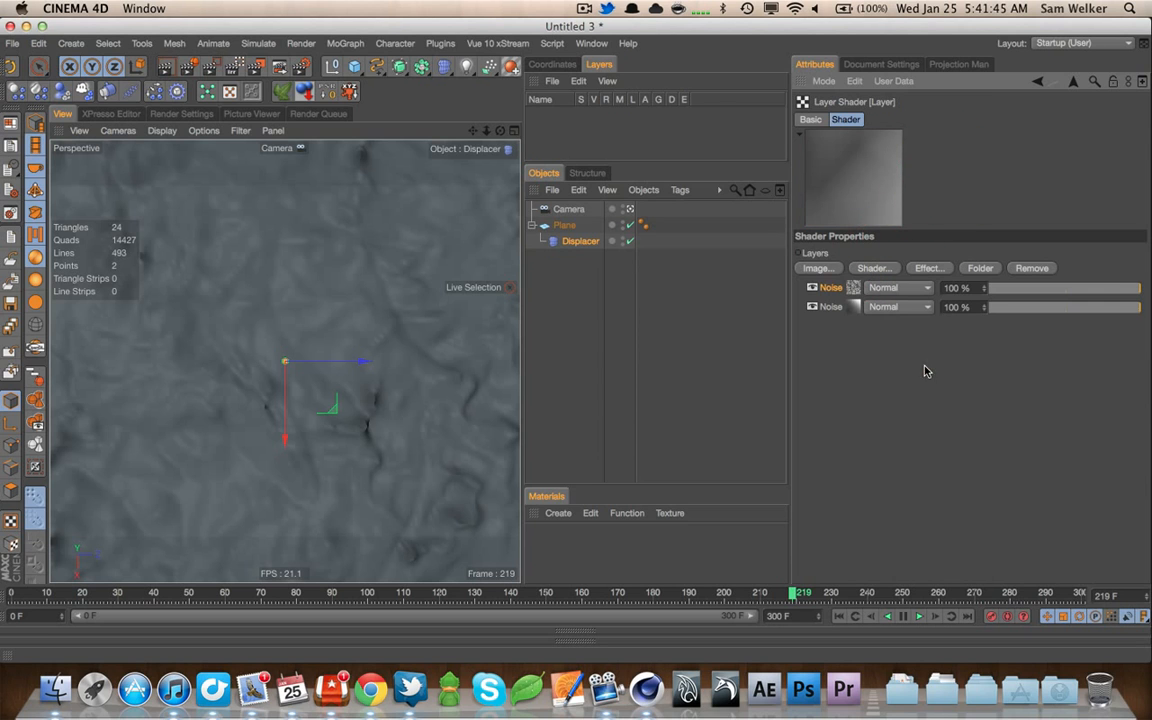
Copy the lower Noise layer's channel and paste it over the upper Noise layer
{"action": "left_click", "coordinate": [836, 307]}
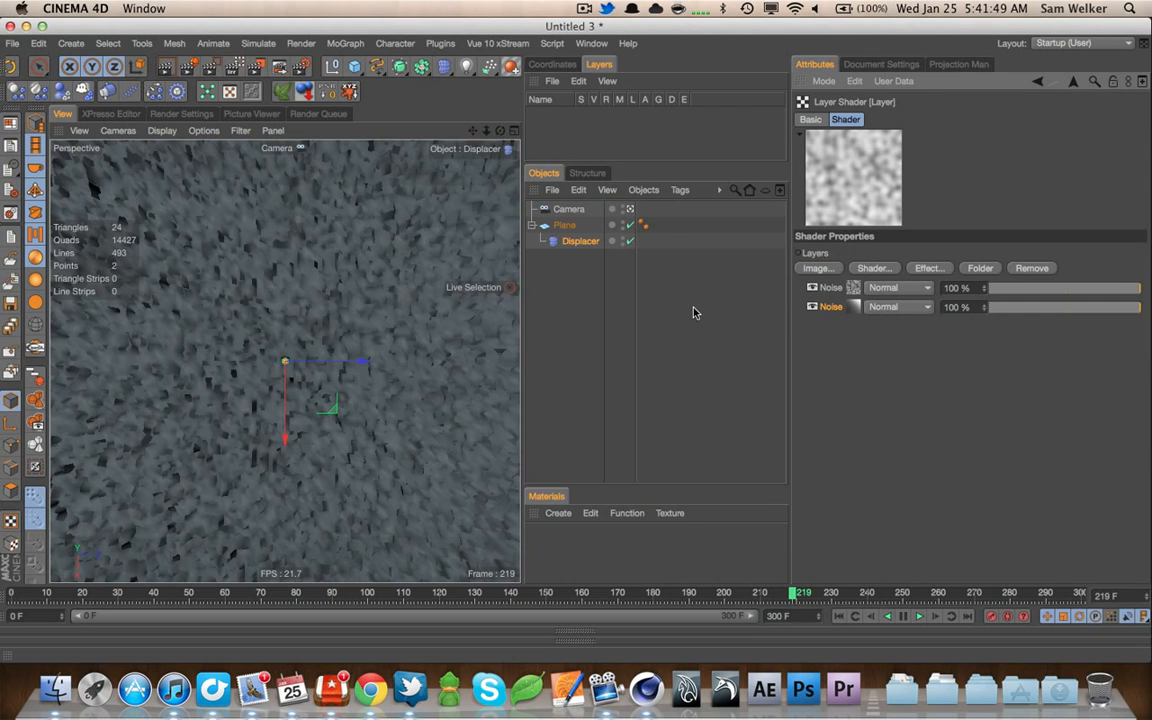
{"action": "right_click", "coordinate": [836, 307]}
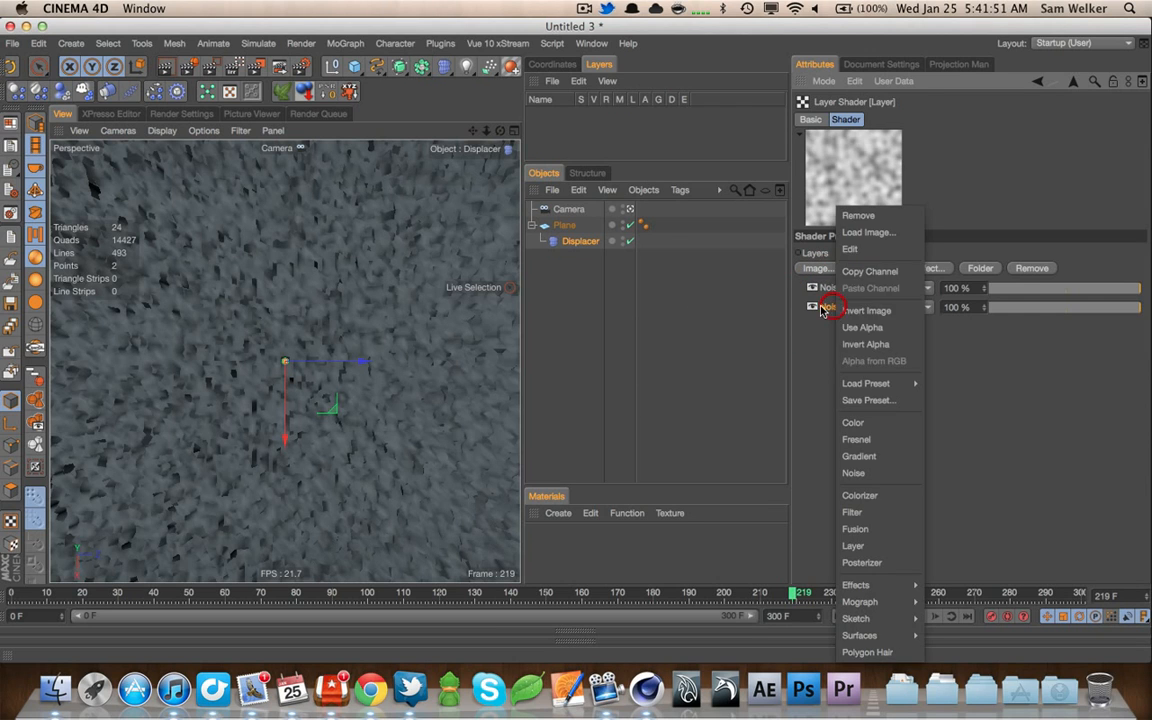
{"action": "left_click", "coordinate": [852, 266]}
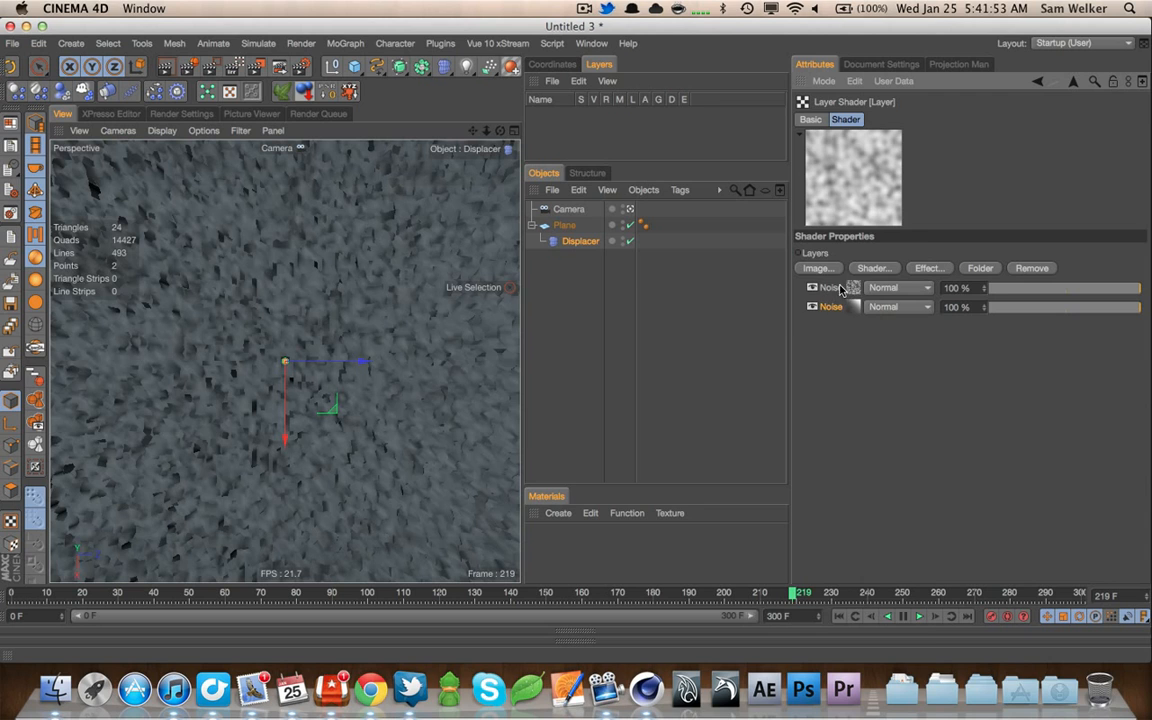
{"action": "right_click", "coordinate": [838, 289]}
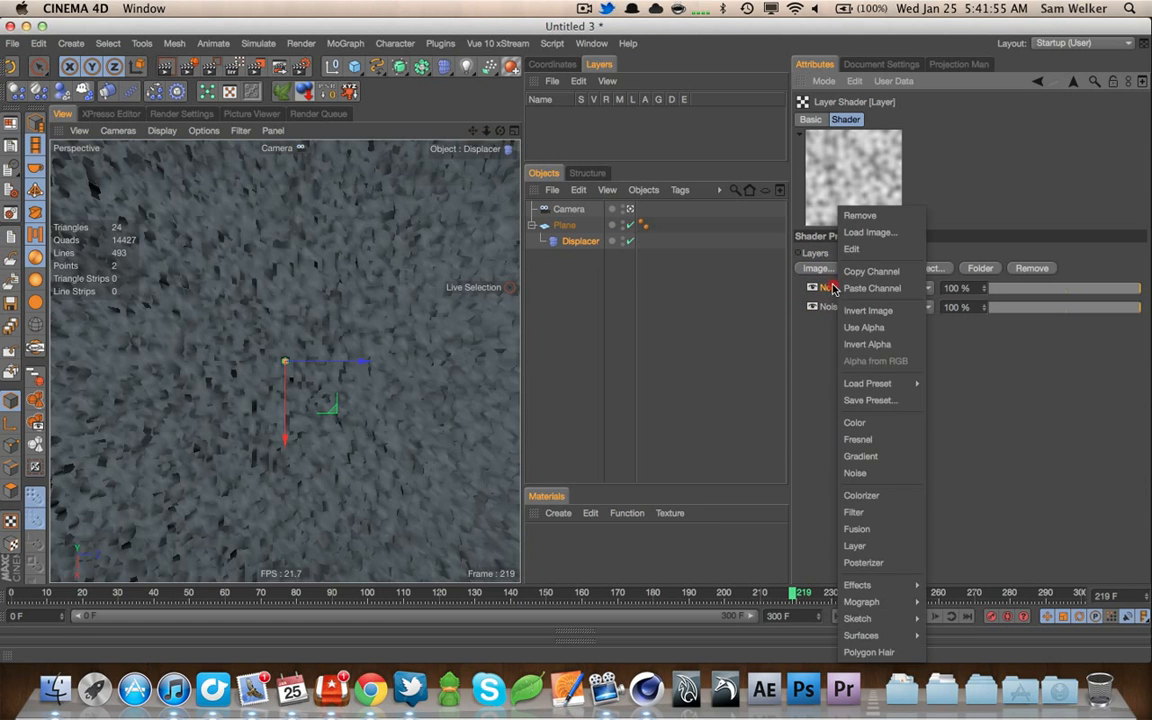
{"action": "left_click", "coordinate": [848, 284]}
{"action": "left_click", "coordinate": [858, 292]}
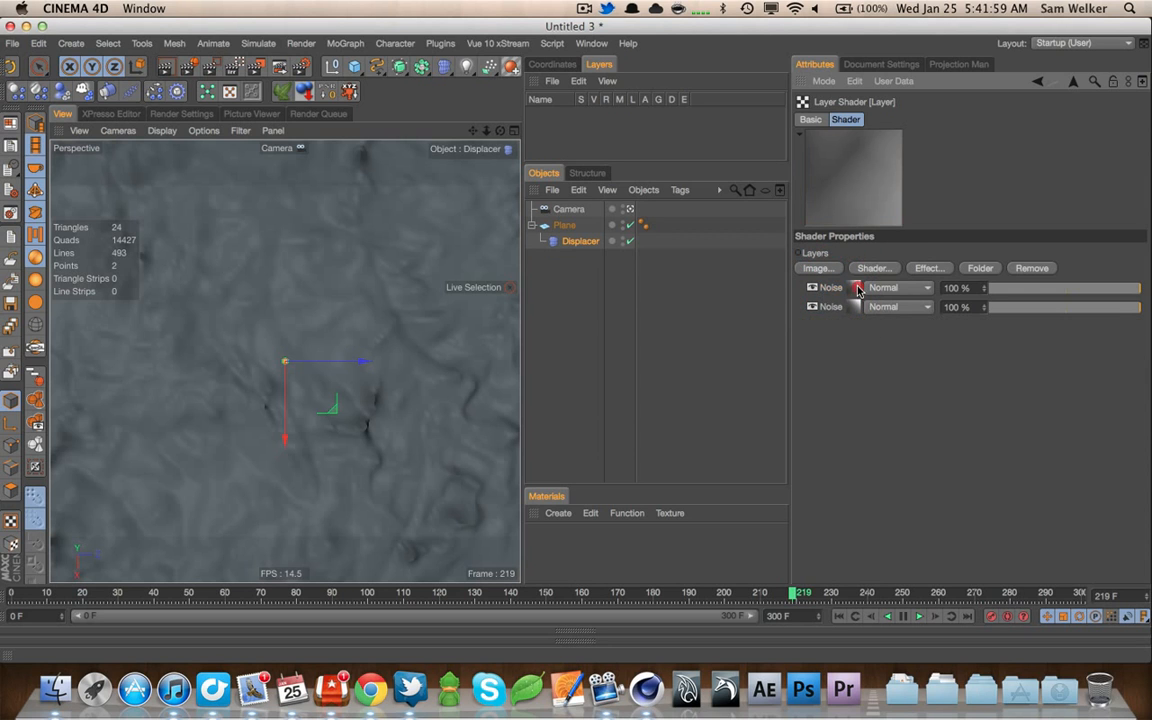
Change the upper layer's noise type to Wavy Turbulence with a Global Scale of 2400 %, and return to the Layer shader
{"action": "double_click", "coordinate": [832, 290]}
{"action": "left_click", "coordinate": [1070, 302]}
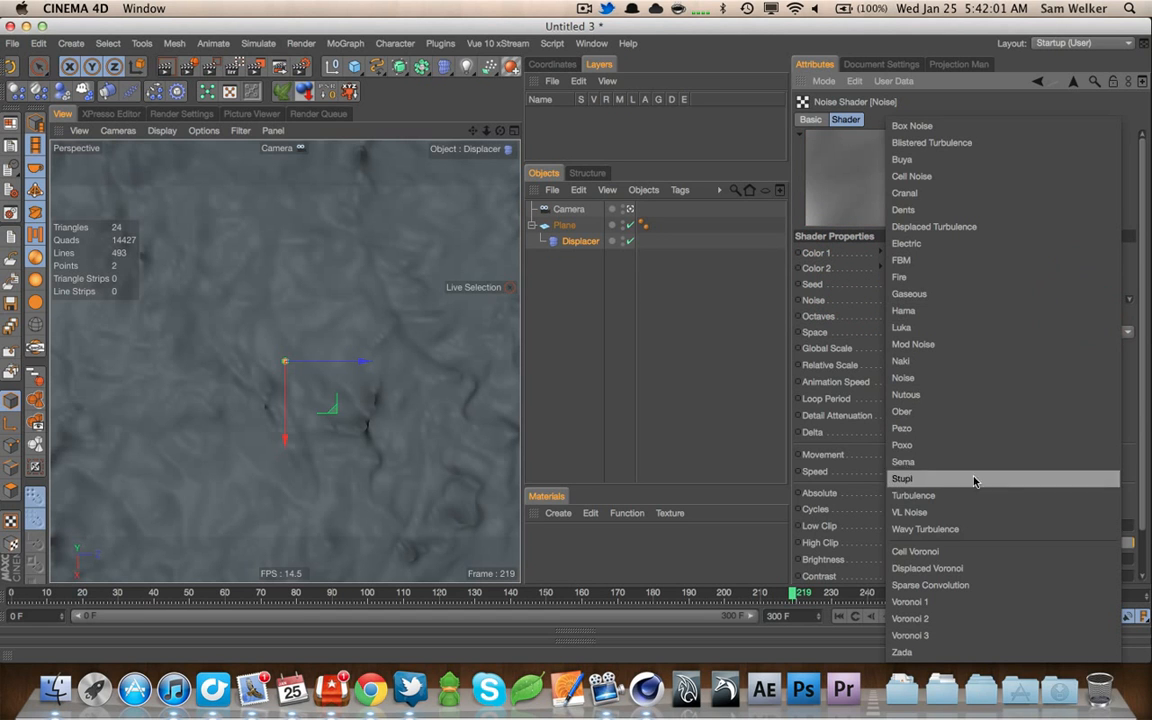
{"action": "left_click", "coordinate": [946, 526]}
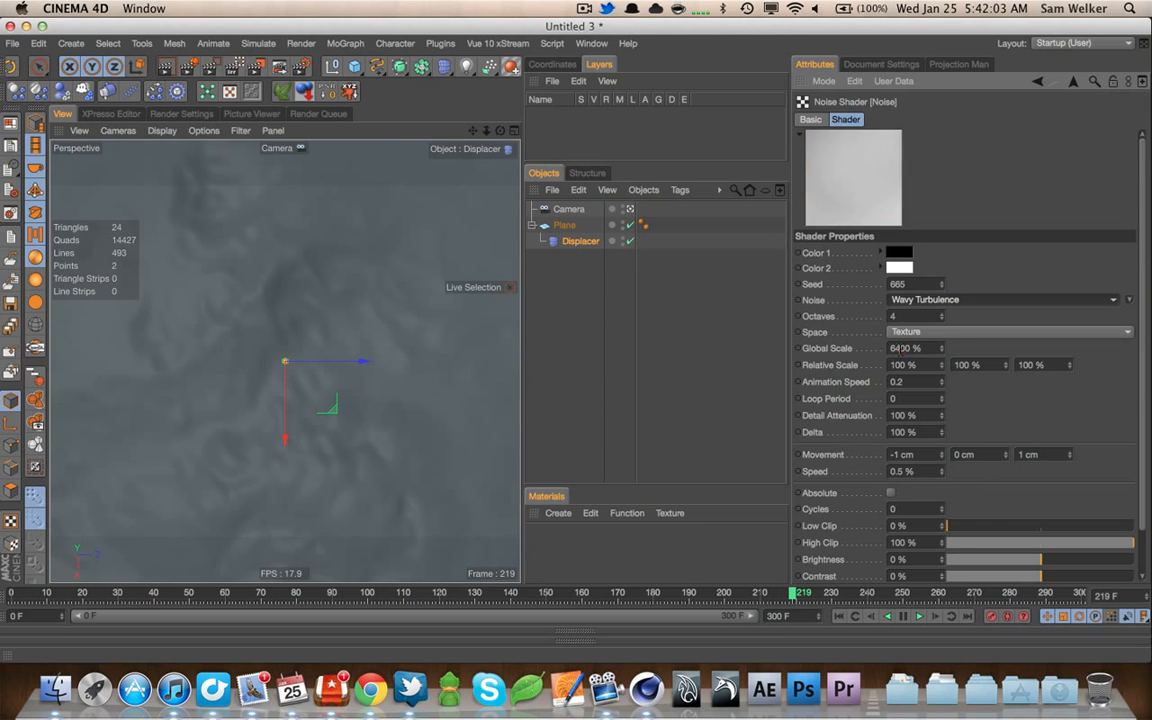
{"action": "type", "text": "24"}
{"action": "key", "text": "Tab"}
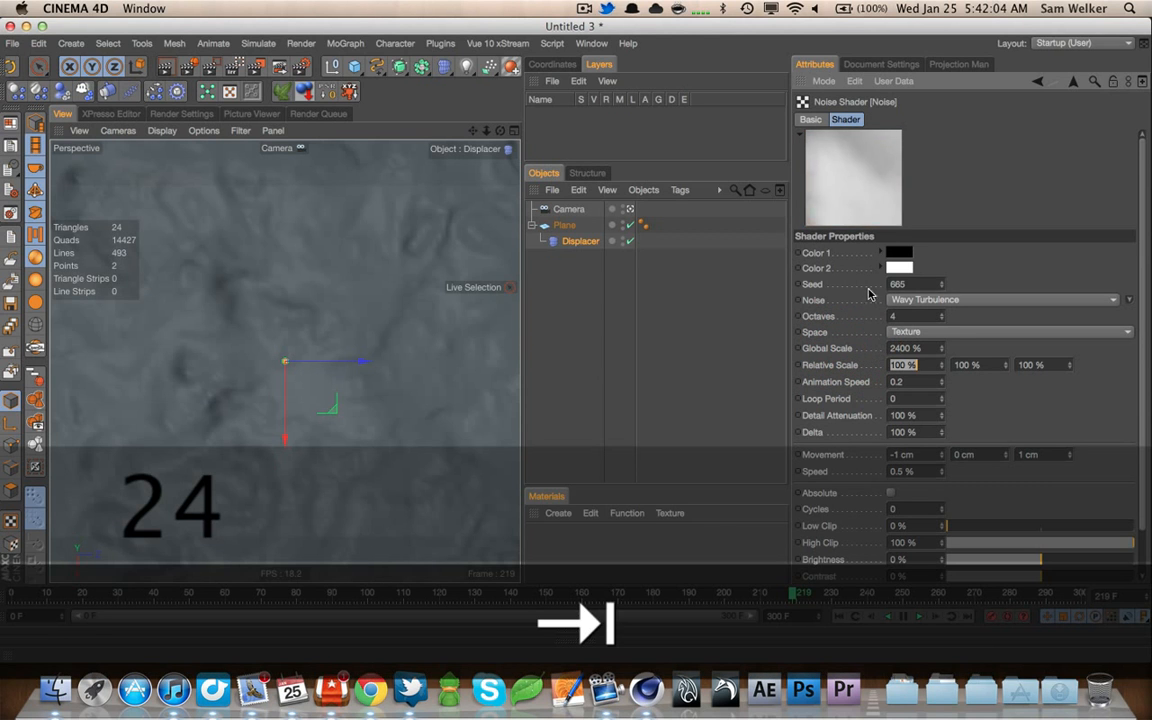
{"action": "left_click", "coordinate": [1073, 81]}
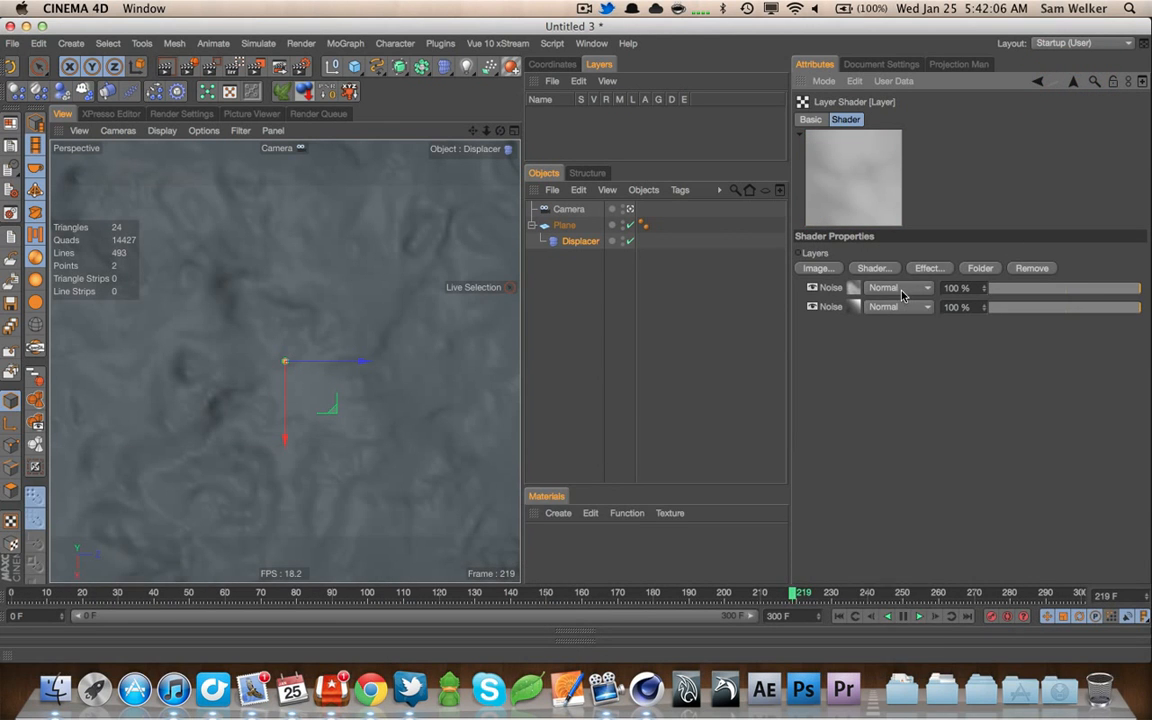
Try blending the upper Noise layer in Overlay mode at 50 % strength, previewing the animation up to frame 237
{"action": "left_click", "coordinate": [913, 305]}
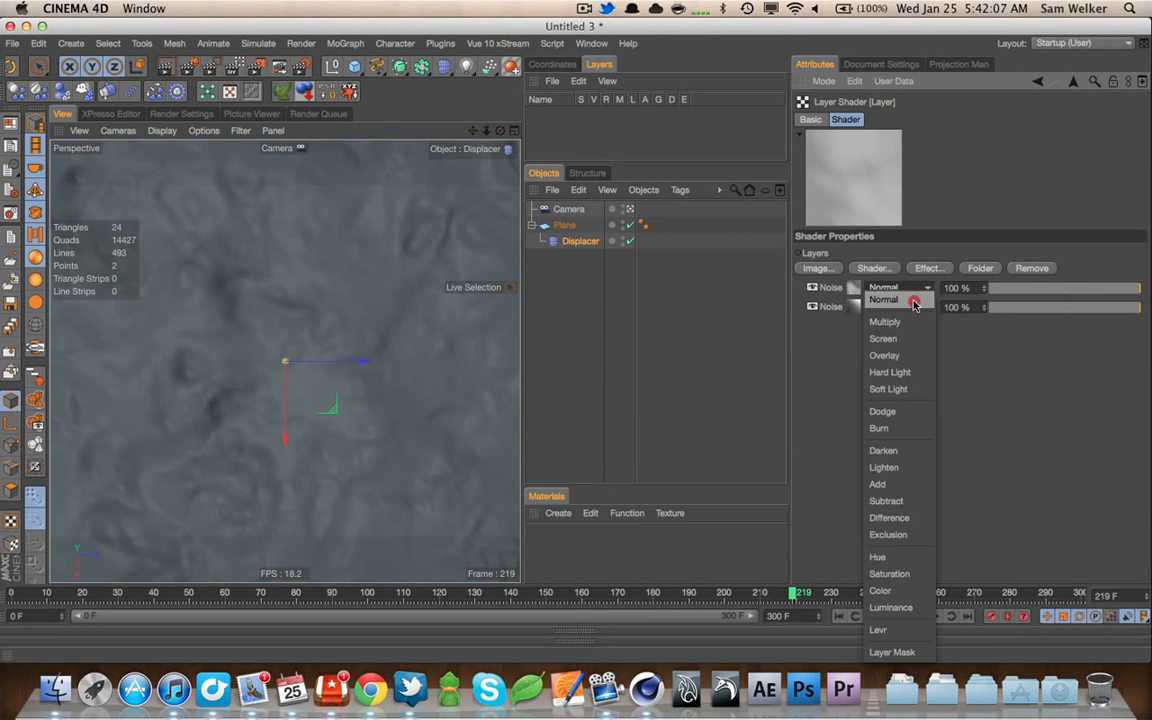
{"action": "left_click", "coordinate": [895, 356]}
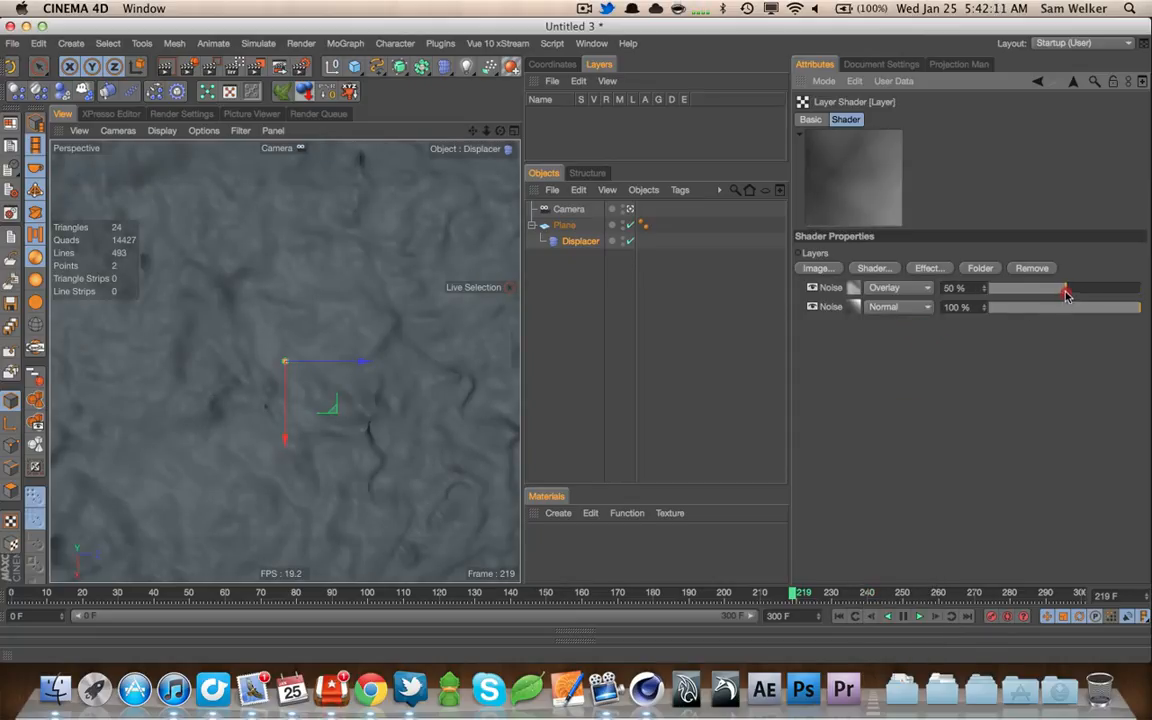
{"action": "left_click_drag", "start_coordinate": [1066, 292], "coordinate": [1056, 298]}
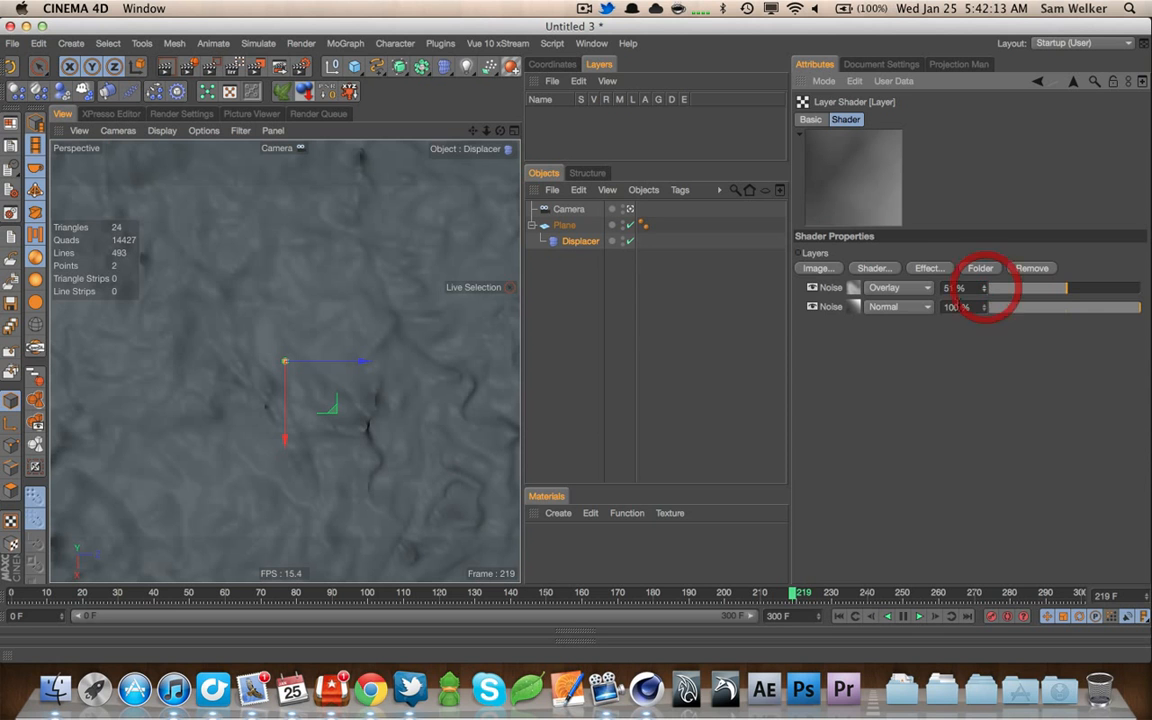
{"action": "left_click_drag", "start_coordinate": [90, 593], "coordinate": [856, 593]}
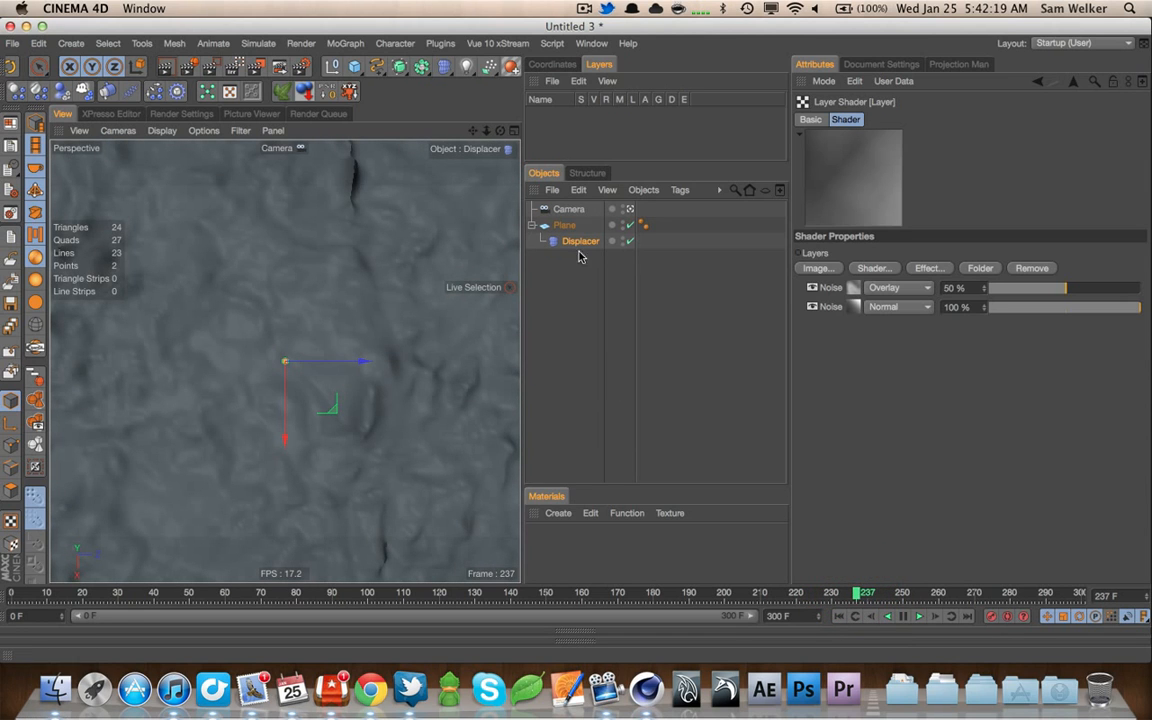
Hide the lower Noise layer and set the upper one to Normal blending at 100 %, previewing the animation up to frame 260
{"action": "left_click", "coordinate": [812, 306]}
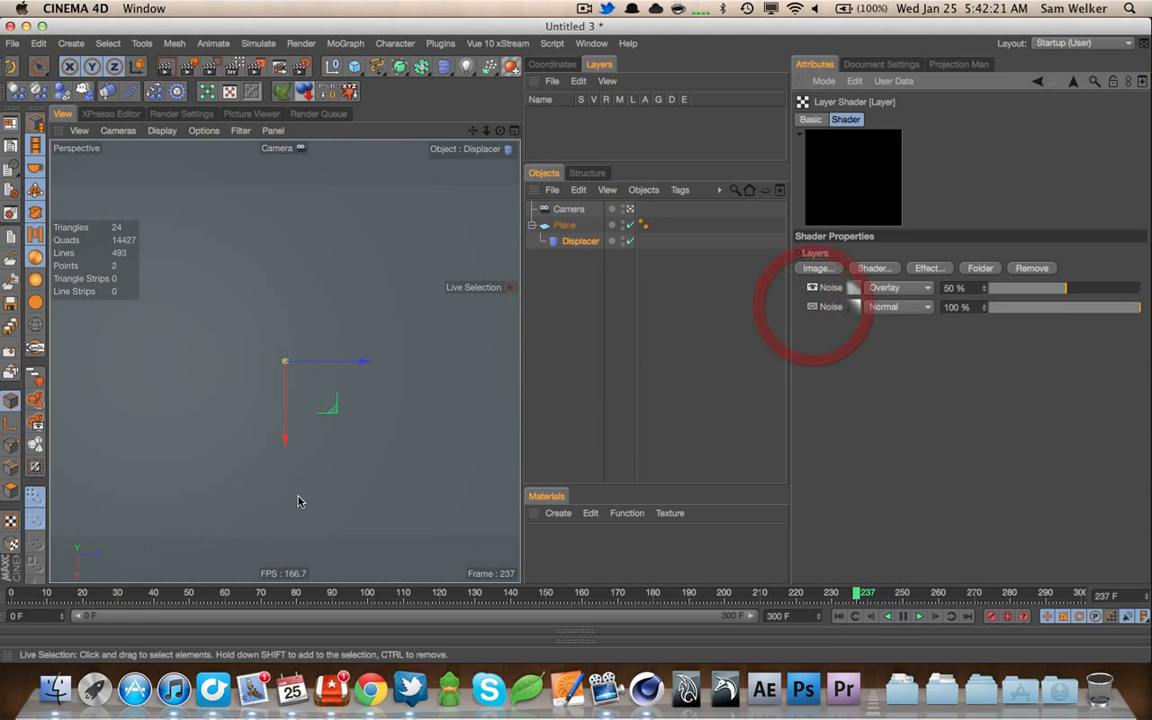
{"action": "left_click_drag", "start_coordinate": [150, 593], "coordinate": [260, 585]}
{"action": "left_click_drag", "start_coordinate": [1066, 289], "coordinate": [1131, 291]}
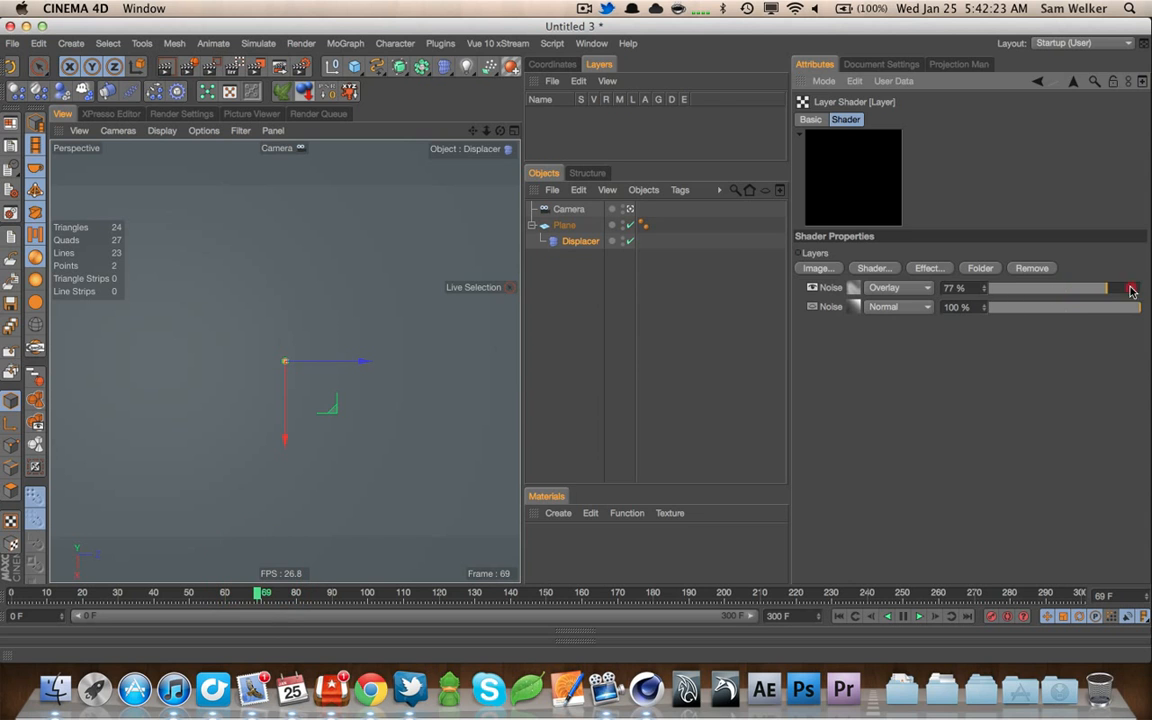
{"action": "left_click", "coordinate": [898, 287]}
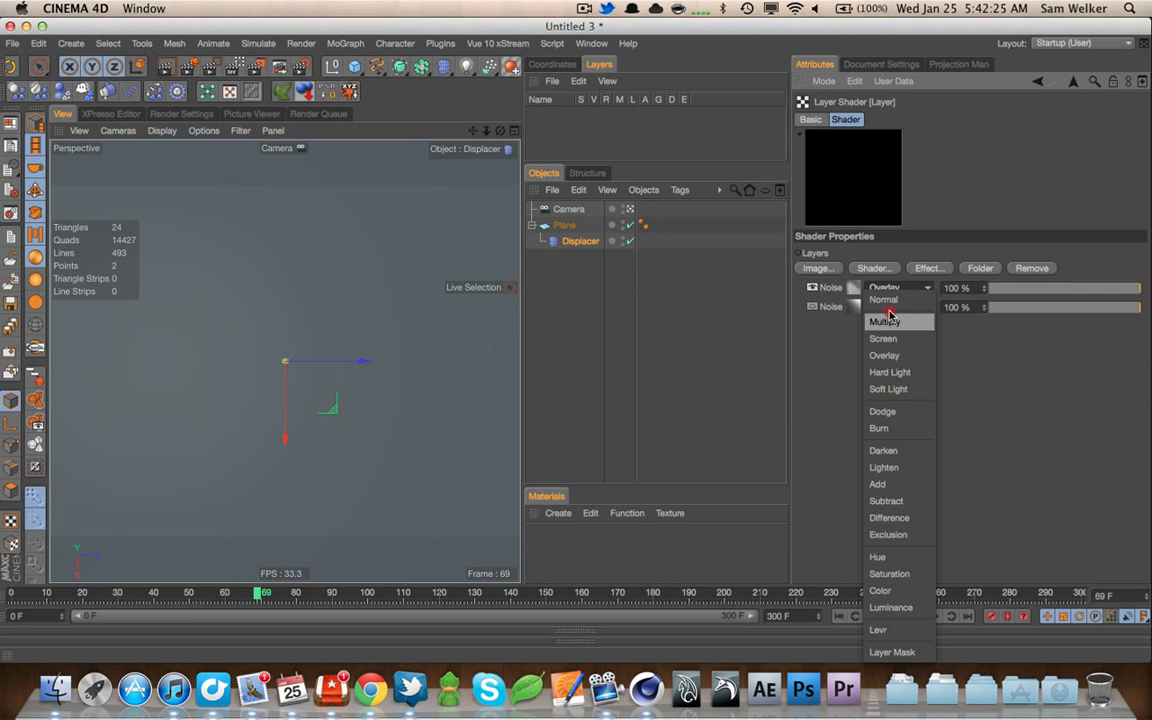
{"action": "left_click", "coordinate": [888, 308]}
{"action": "left_click_drag", "start_coordinate": [229, 593], "coordinate": [942, 584]}
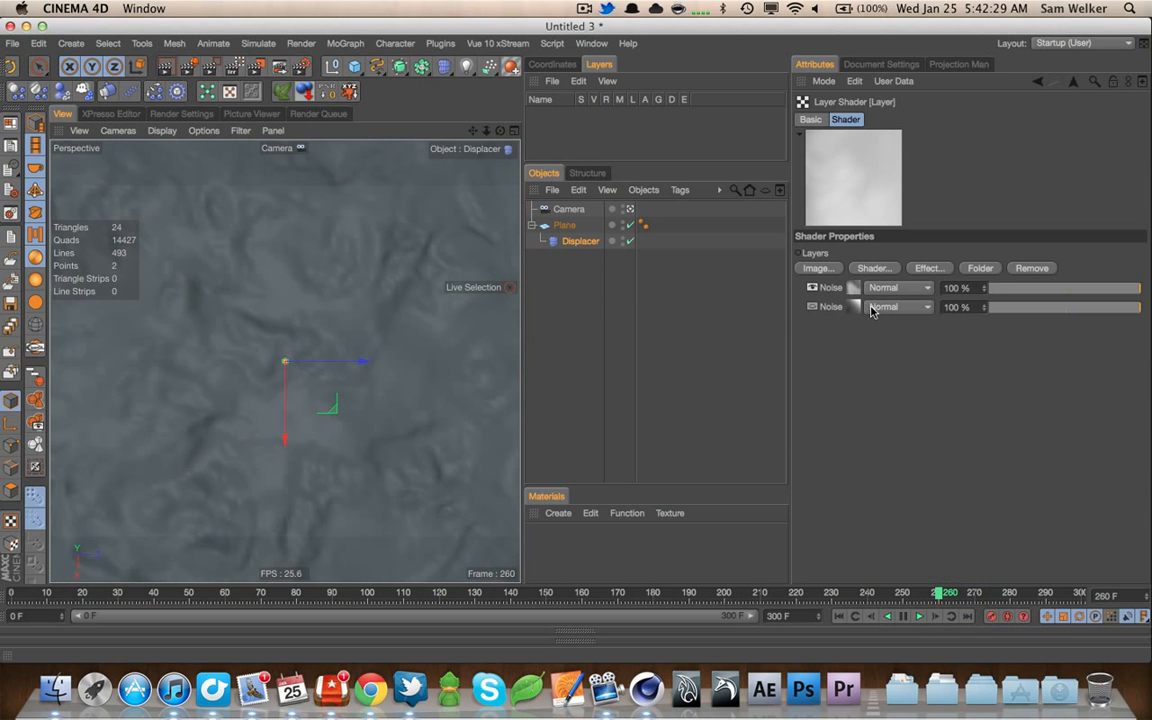
Delete the hidden lower Noise layer and preview the animation up to frame 240
{"action": "left_click", "coordinate": [812, 307]}
{"action": "key", "text": "Delete"}
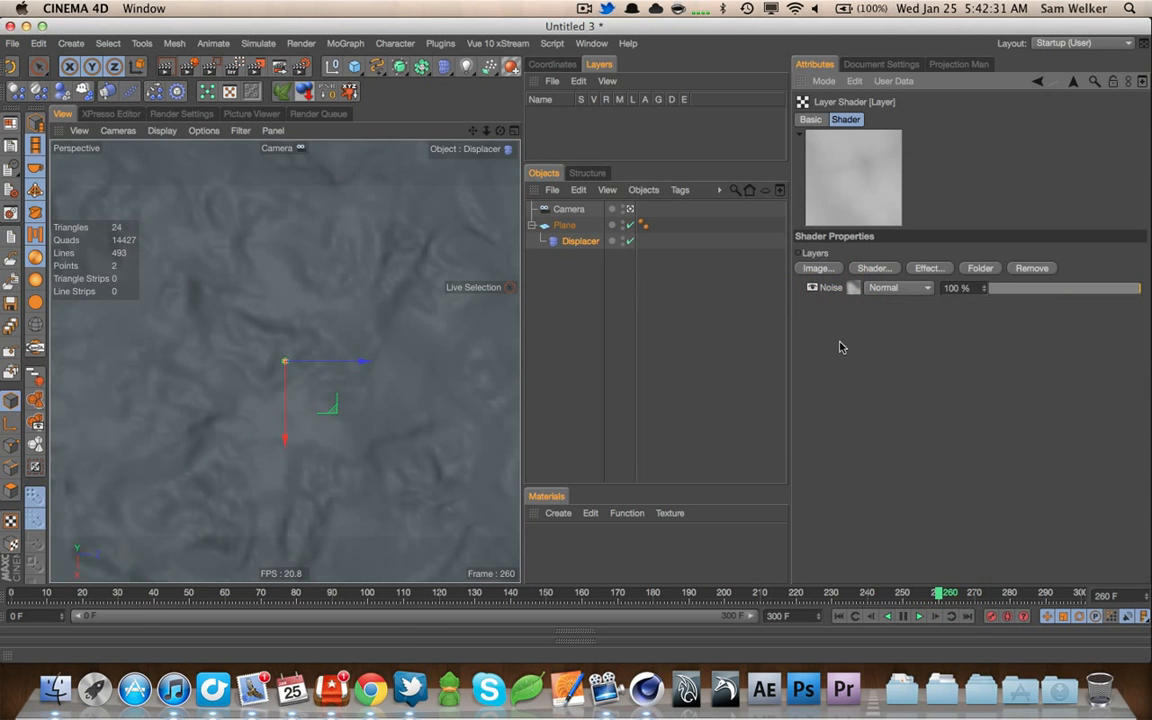
{"action": "left_click_drag", "start_coordinate": [135, 593], "coordinate": [864, 591]}
Set the Plane's Width Segments and Height Segments to 80 and deselect it
{"action": "left_click", "coordinate": [566, 225]}
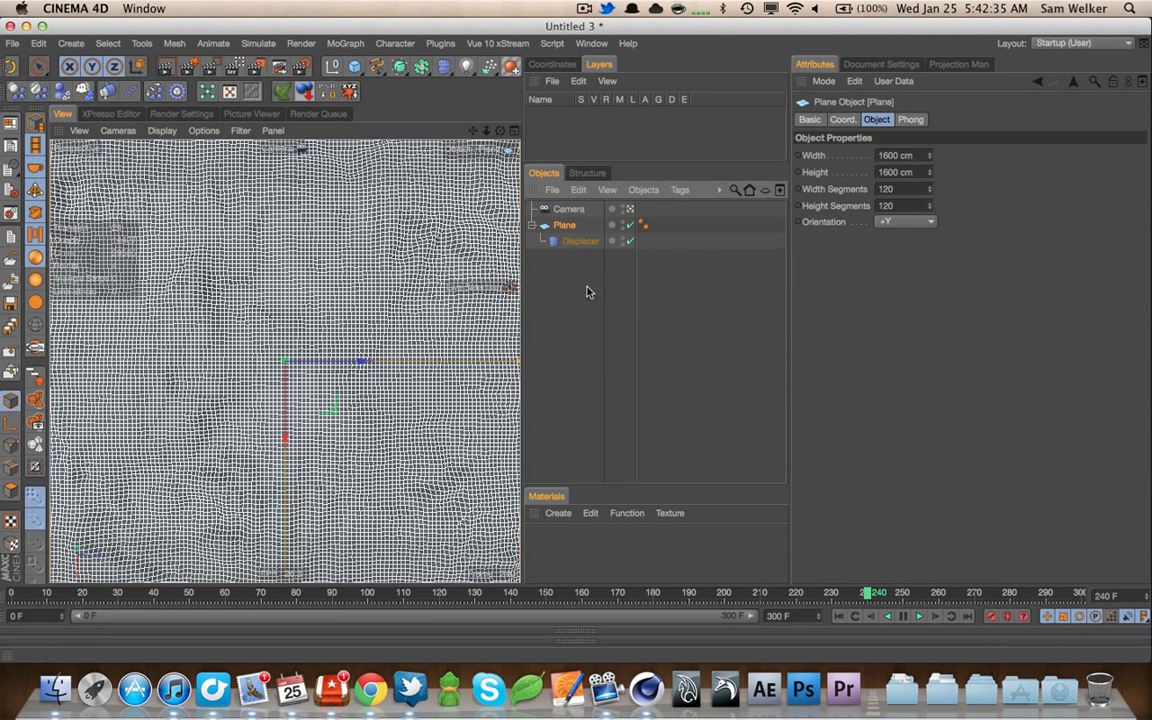
{"action": "left_click", "coordinate": [571, 283]}
{"action": "left_click", "coordinate": [567, 226]}
{"action": "left_click", "coordinate": [913, 187]}
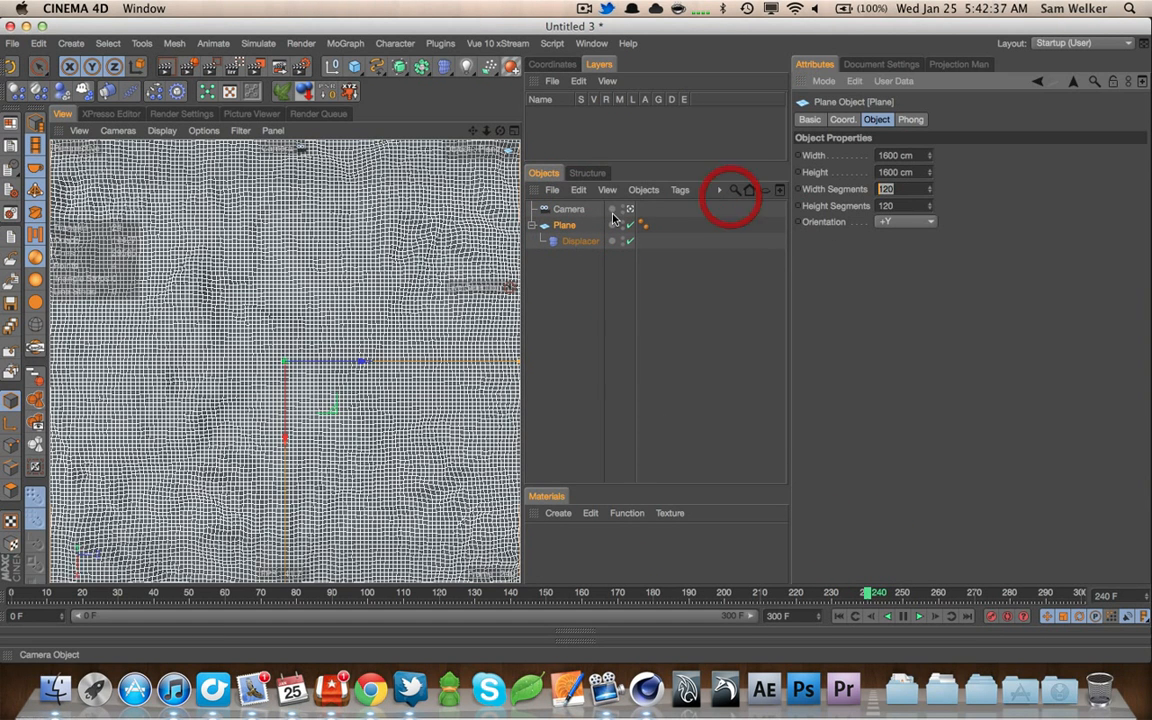
{"action": "type", "text": "80"}
{"action": "key", "text": "Tab"}
{"action": "type", "text": "80"}
{"action": "key", "text": "Tab"}
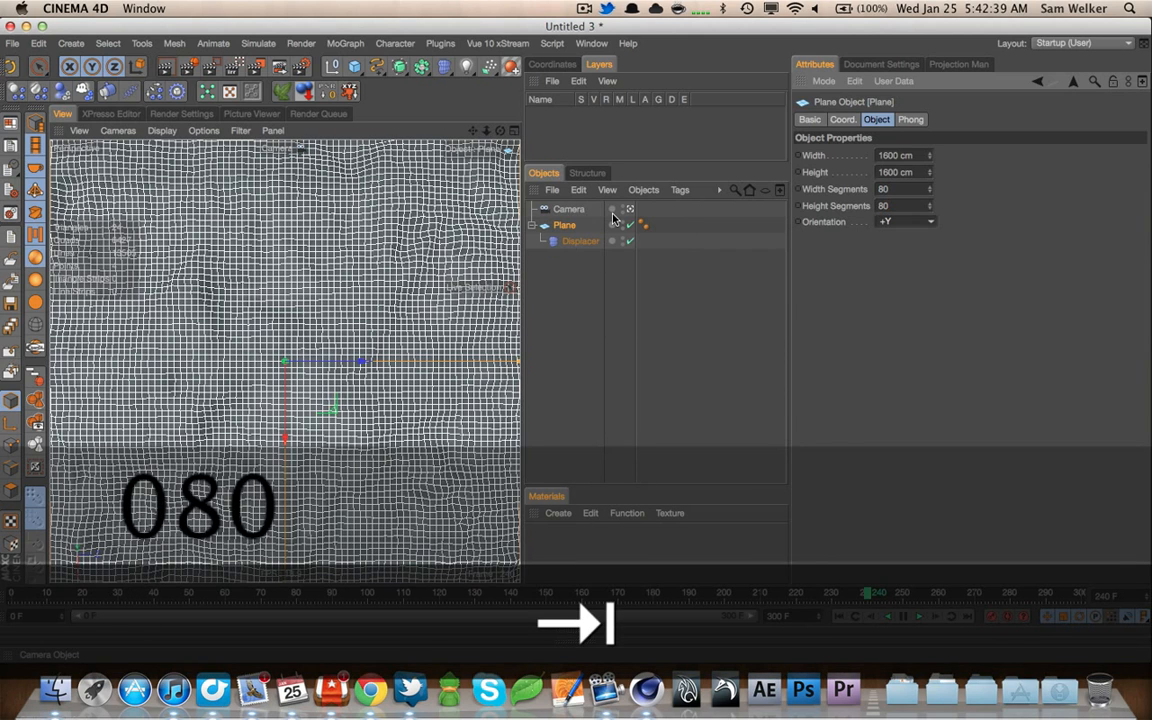
{"action": "left_click", "coordinate": [540, 290]}
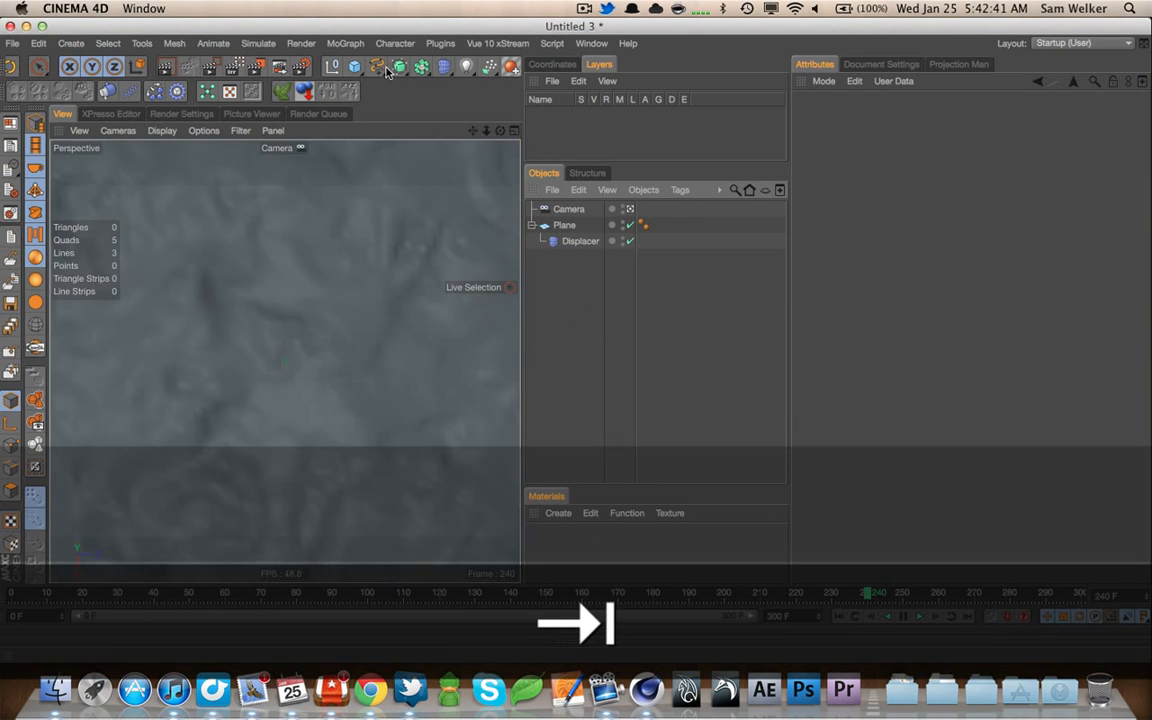
Add a MoGraph Cloner with a Cube as its child, and place the Cloner below the Plane in the object hierarchy
{"action": "left_click", "coordinate": [404, 44]}
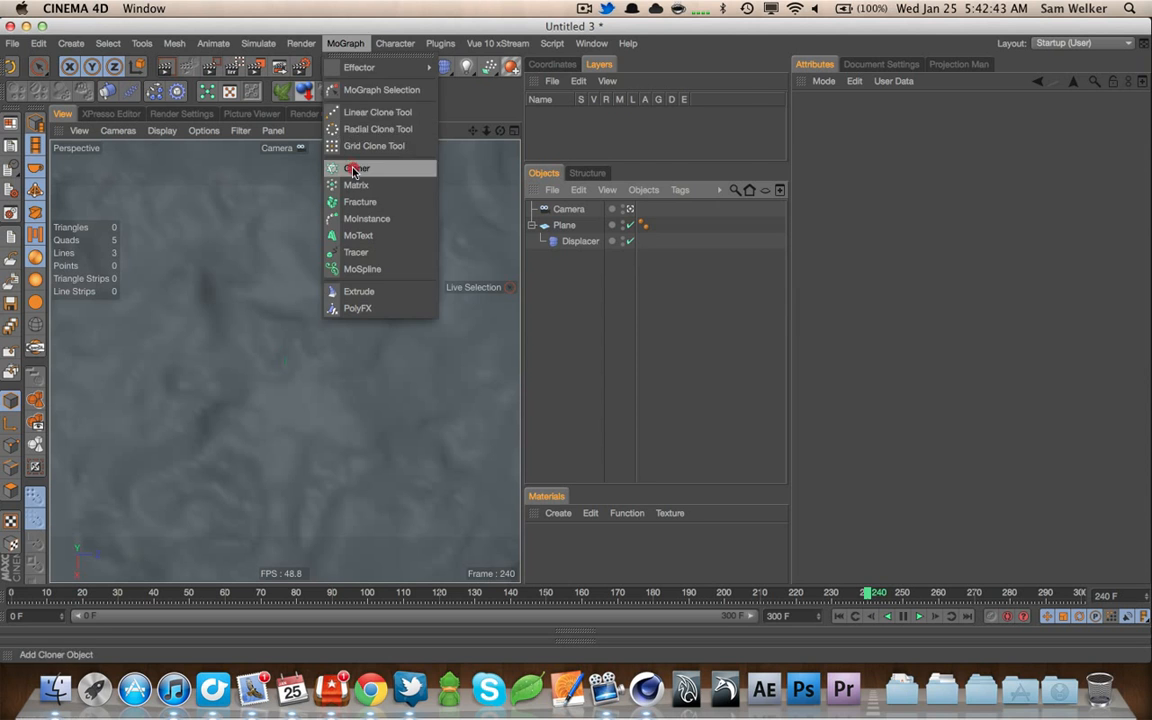
{"action": "left_click", "coordinate": [348, 166]}
{"action": "left_click", "coordinate": [353, 67]}
{"action": "left_click", "coordinate": [381, 88]}
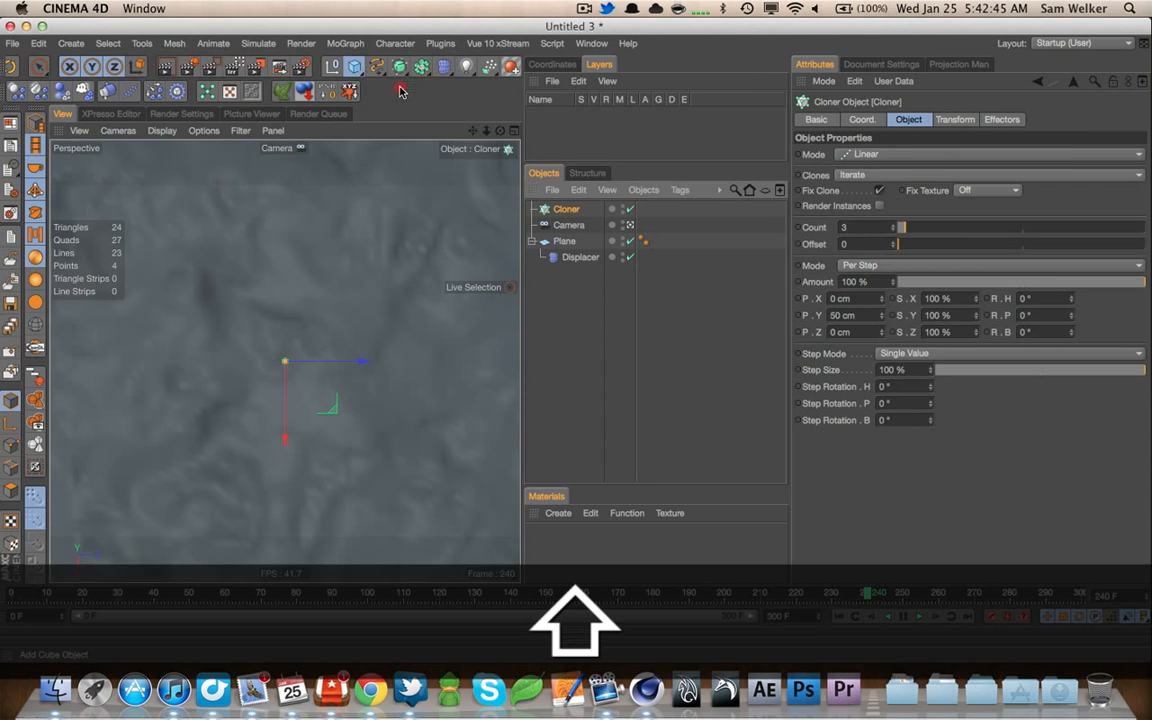
{"action": "left_click_drag", "start_coordinate": [582, 244], "coordinate": [560, 295]}
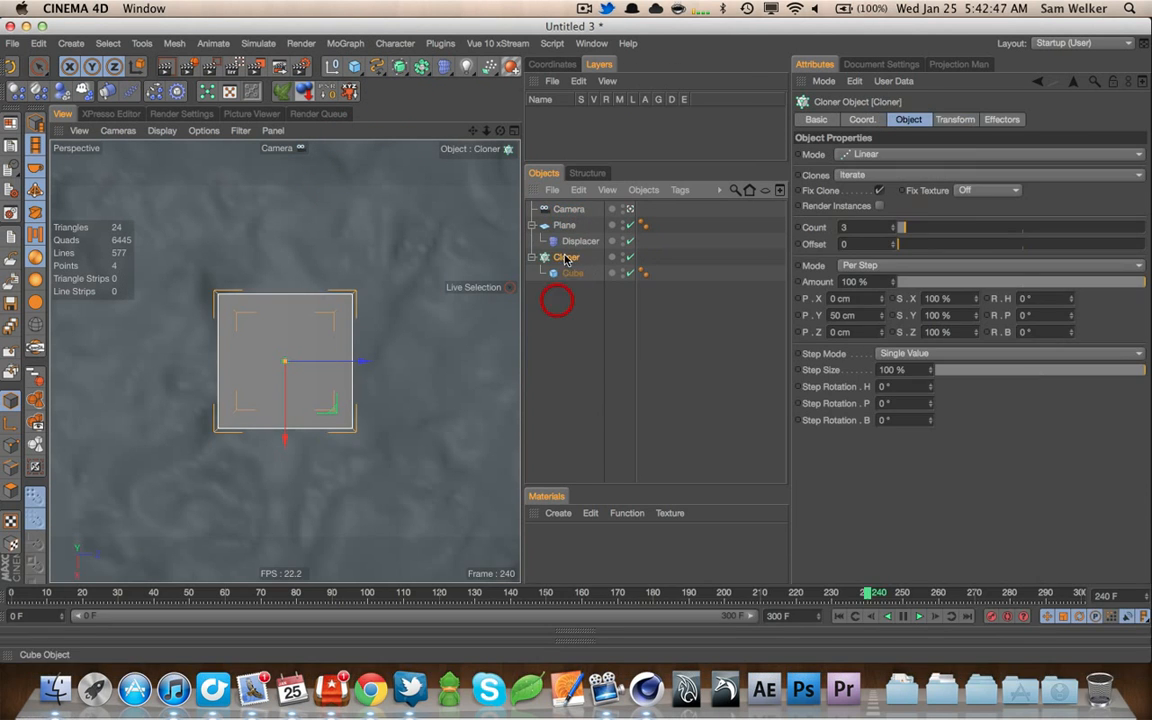
Group the Plane and Cloner under a null named Geo, and expand the group to show its children
{"action": "left_click", "coordinate": [567, 226]}
{"action": "left_click", "coordinate": [562, 260]}
{"action": "left_click", "coordinate": [576, 230], "text": "super"}
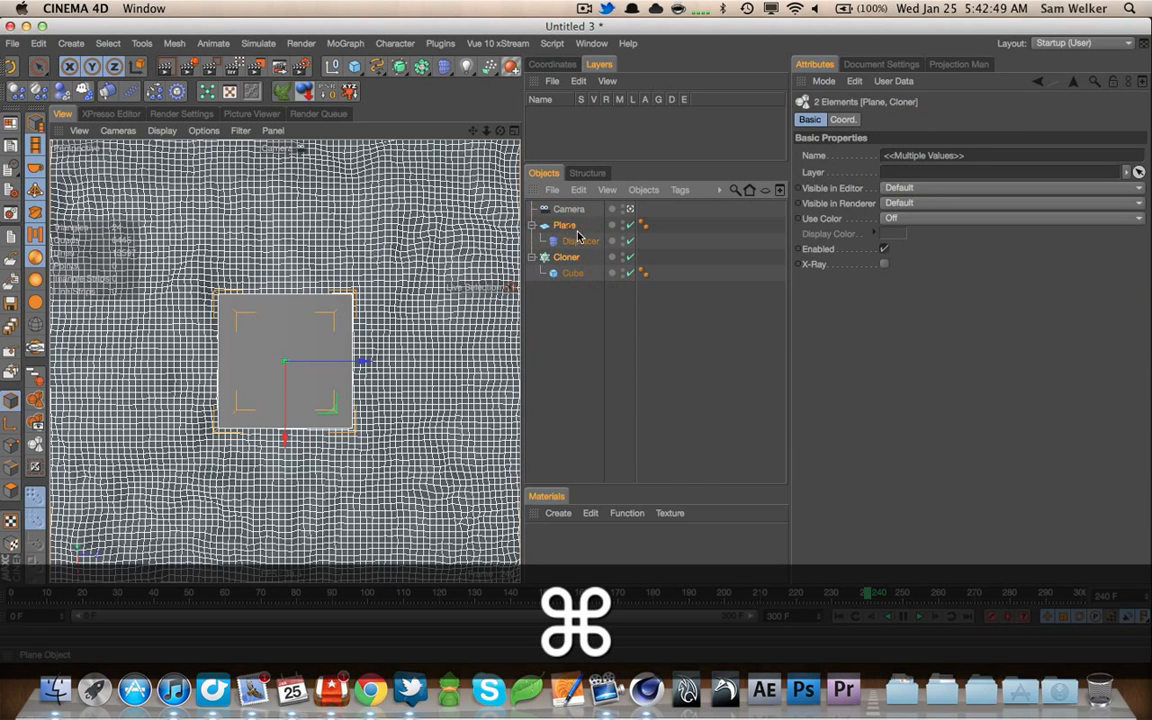
{"action": "key", "text": "alt+g"}
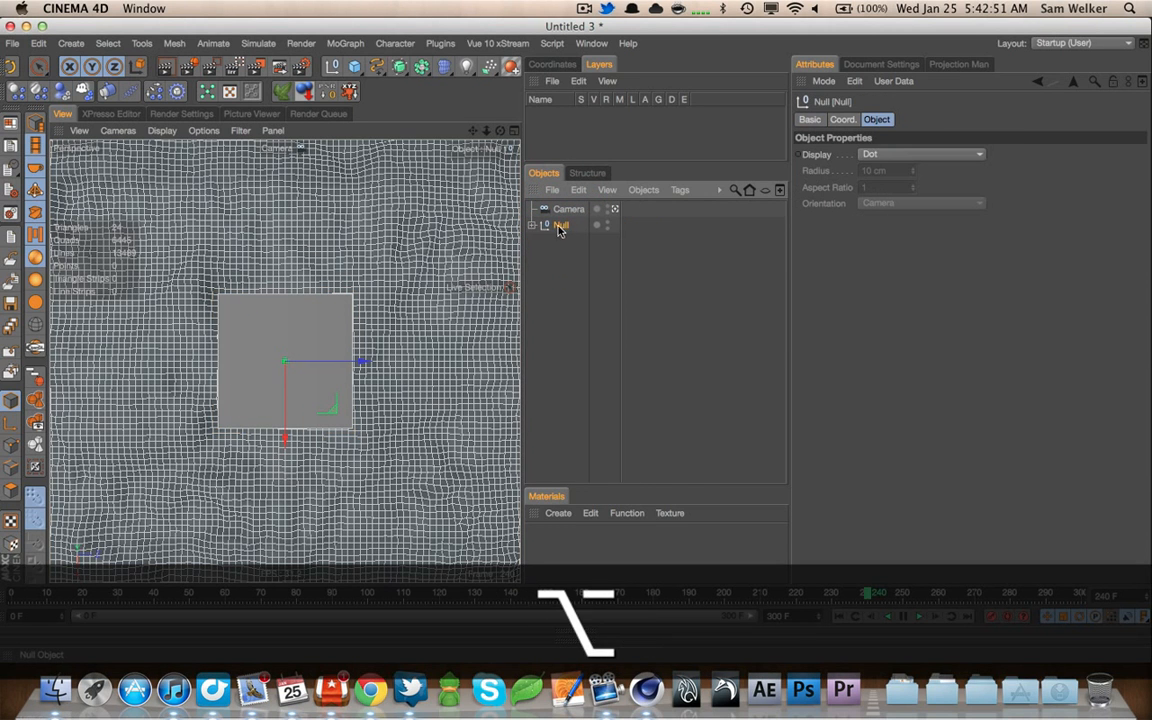
{"action": "type", "text": "Geo"}
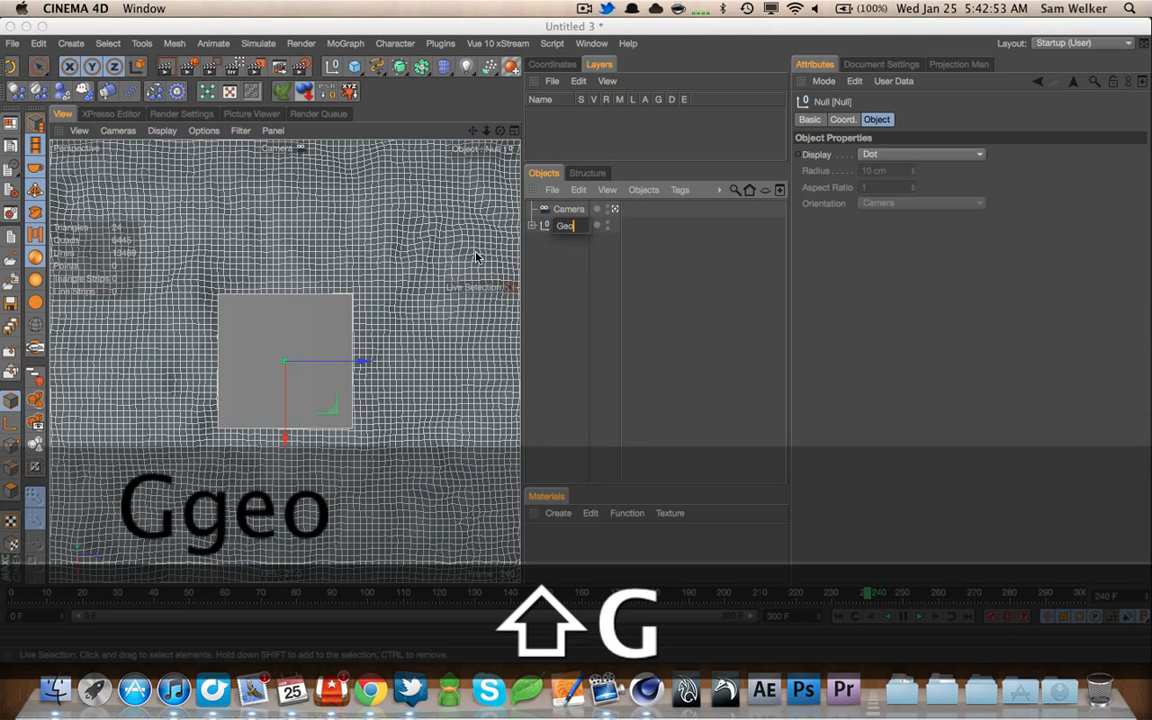
{"action": "key", "text": "Return"}
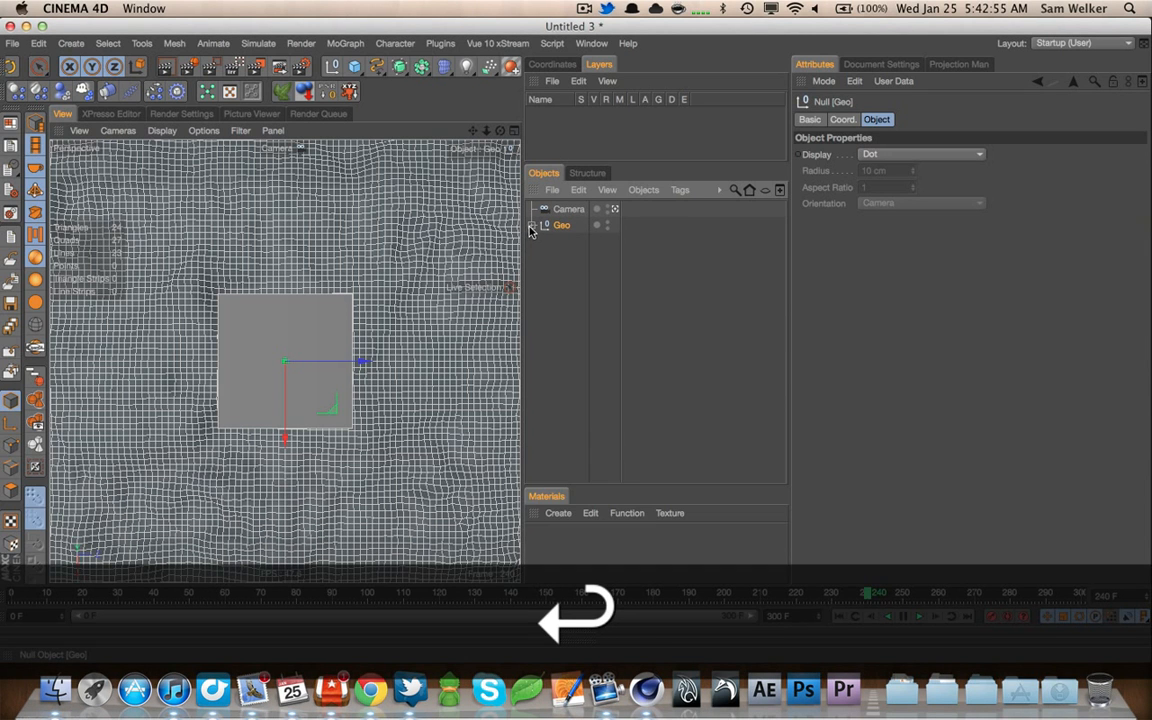
{"action": "left_click", "coordinate": [532, 226]}
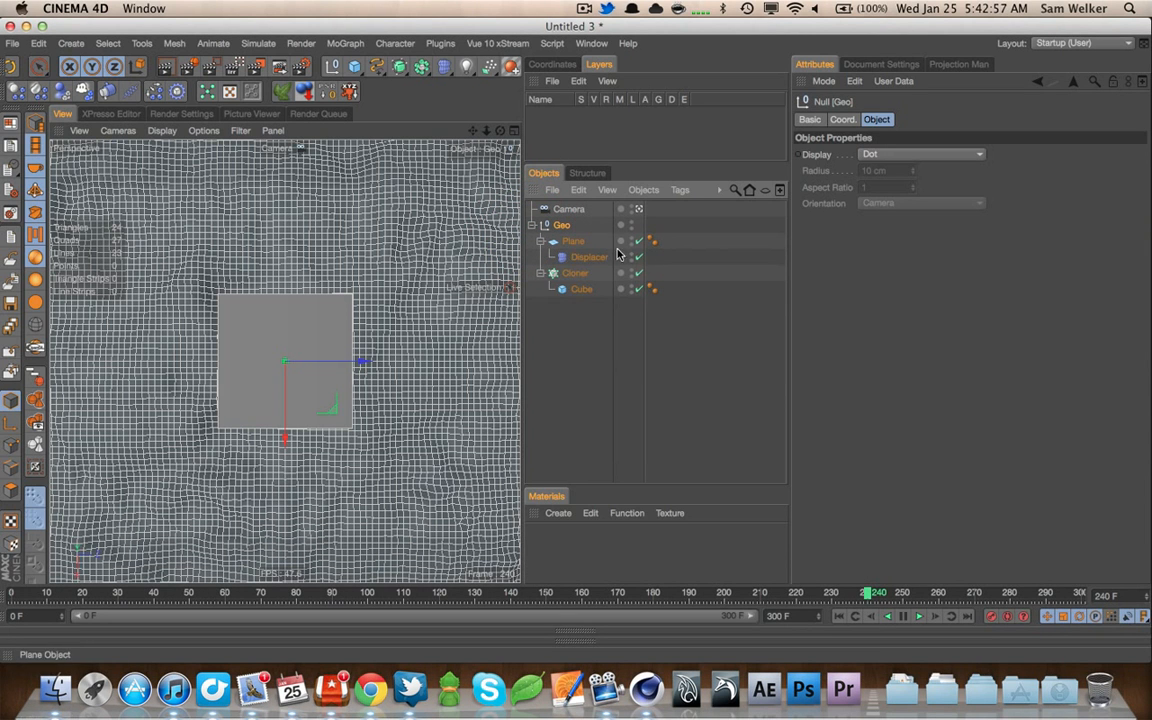
{"action": "left_click", "coordinate": [534, 190]}
{"action": "left_click", "coordinate": [740, 322]}
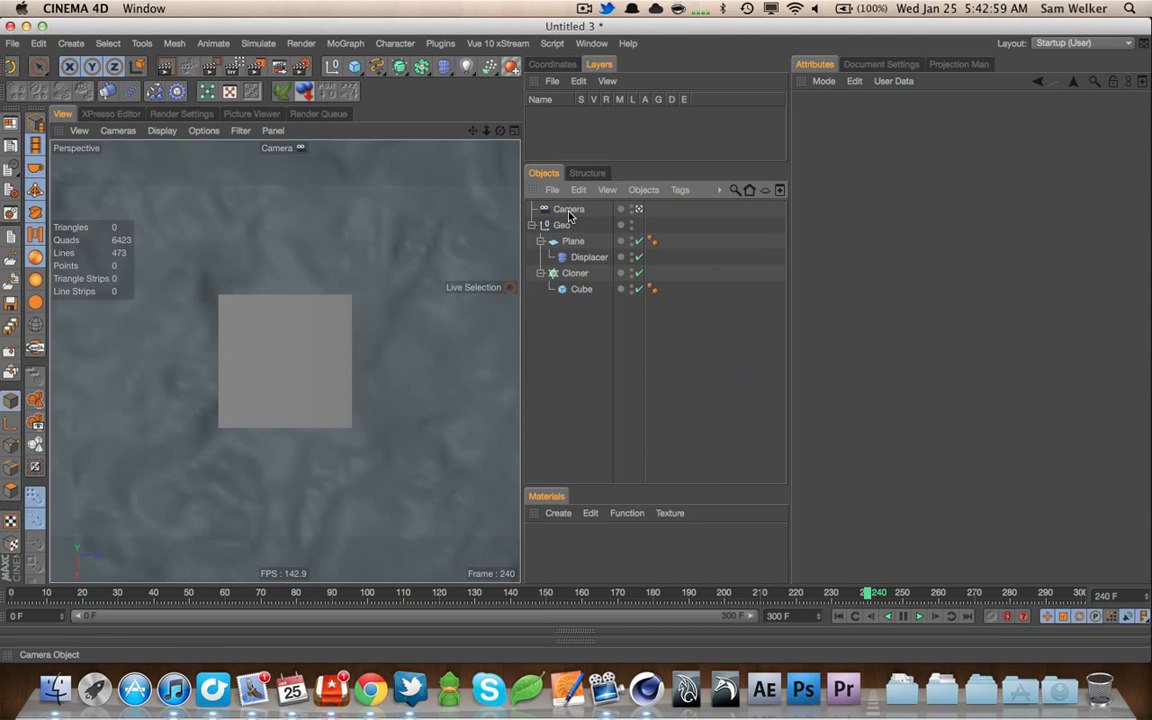
Group the Camera under its own null named Scene and expand that group
{"action": "left_click", "coordinate": [567, 211]}
{"action": "key", "text": "alt+g"}
{"action": "left_click", "coordinate": [553, 190]}
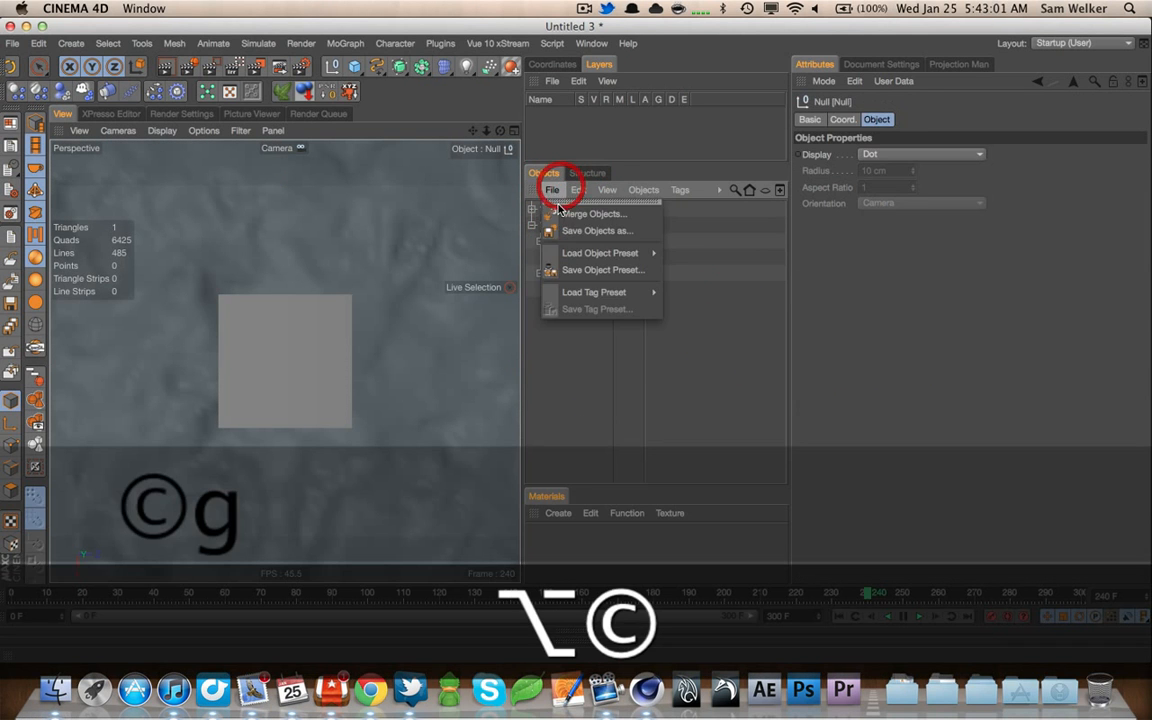
{"action": "left_click", "coordinate": [532, 337]}
{"action": "double_click", "coordinate": [558, 210]}
{"action": "type", "text": "S"}
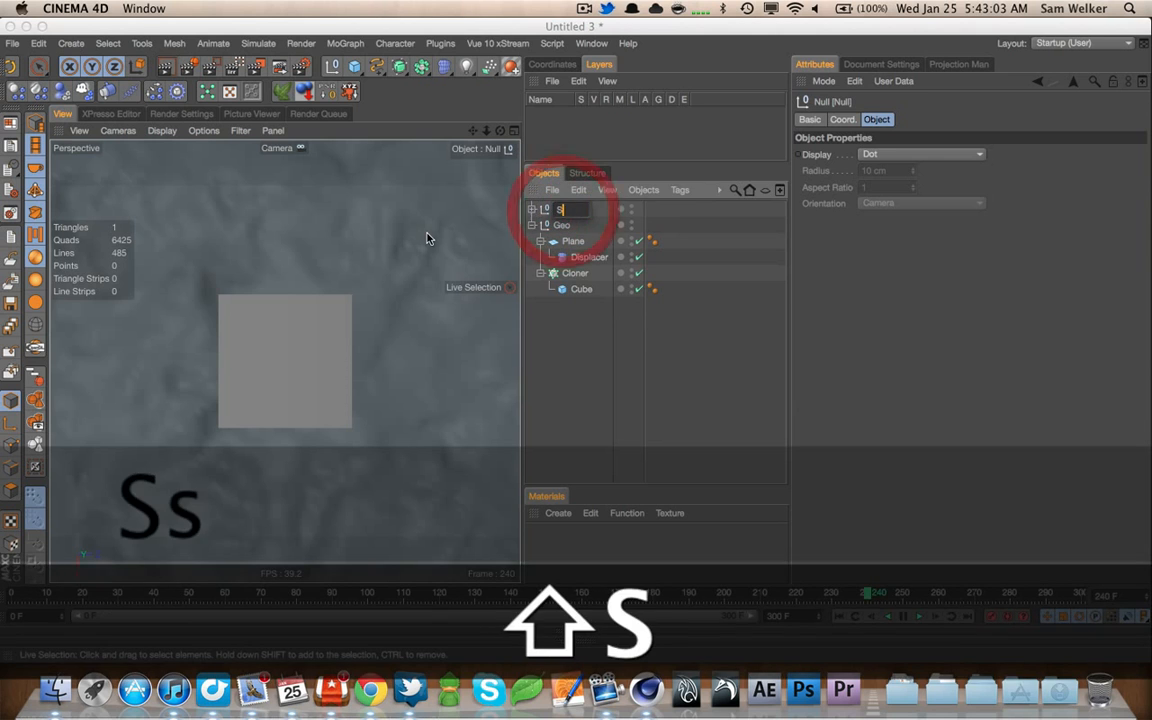
{"action": "type", "text": "cene"}
{"action": "key", "text": "Return"}
{"action": "left_click", "coordinate": [529, 210]}
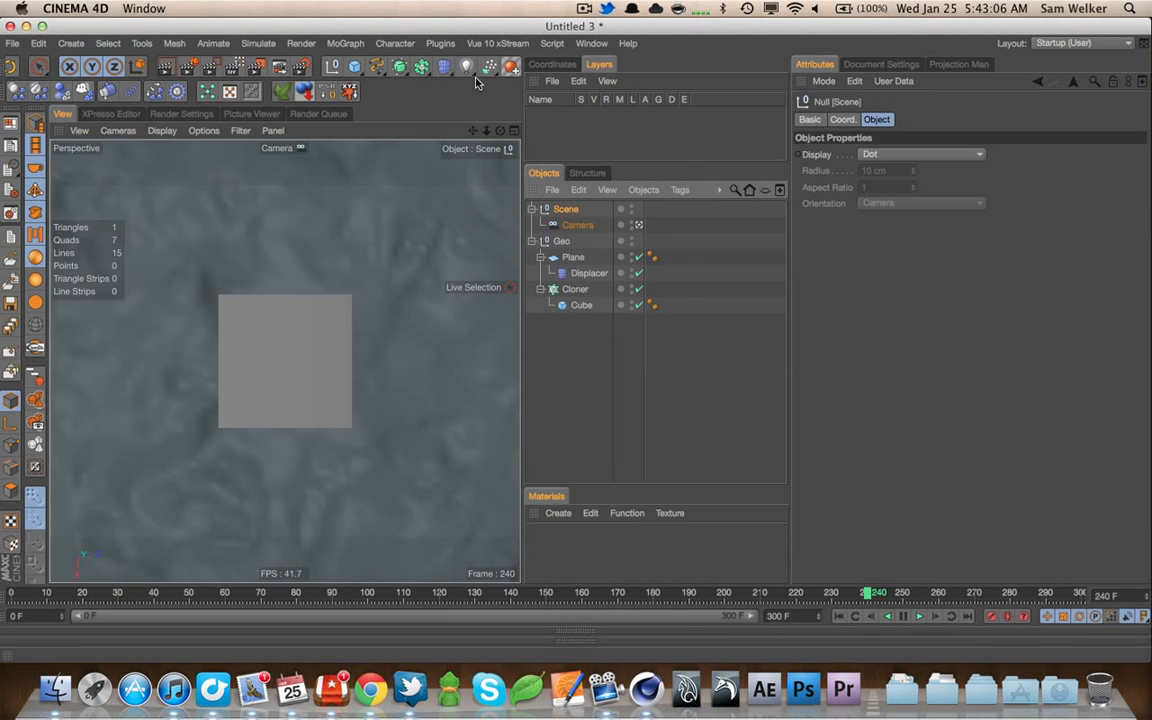
Add a Target Light and place both the light and its target null under the Scene null
{"action": "left_click", "coordinate": [466, 66]}
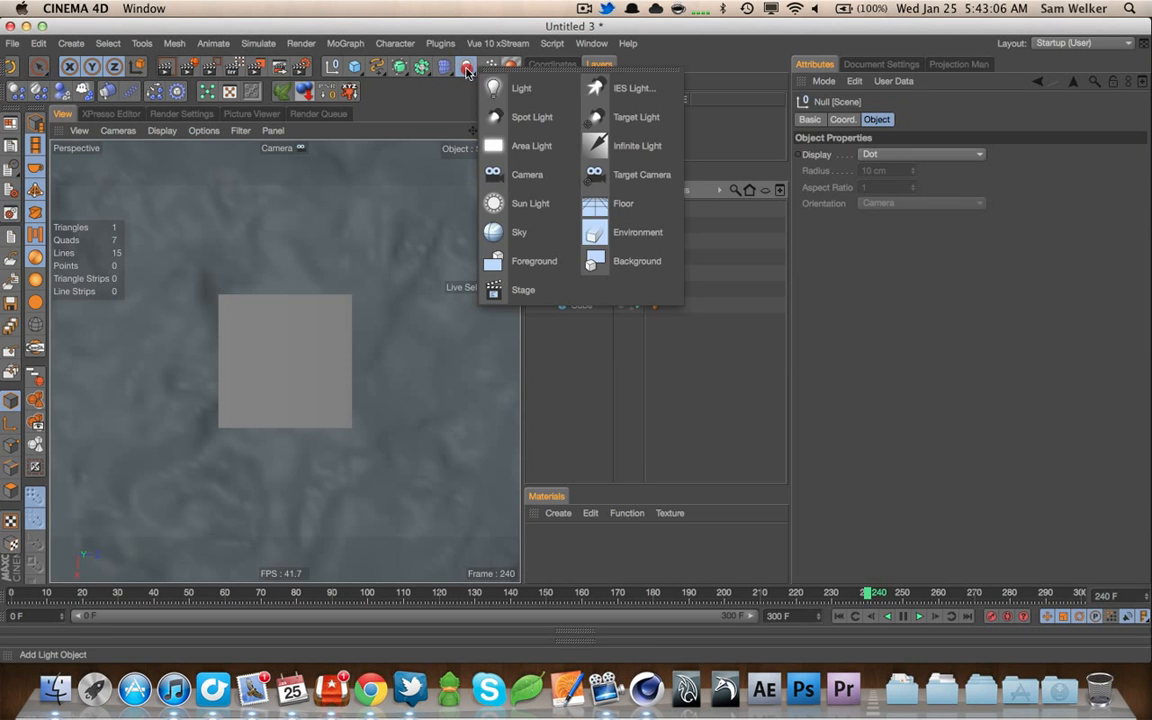
{"action": "left_click", "coordinate": [595, 118]}
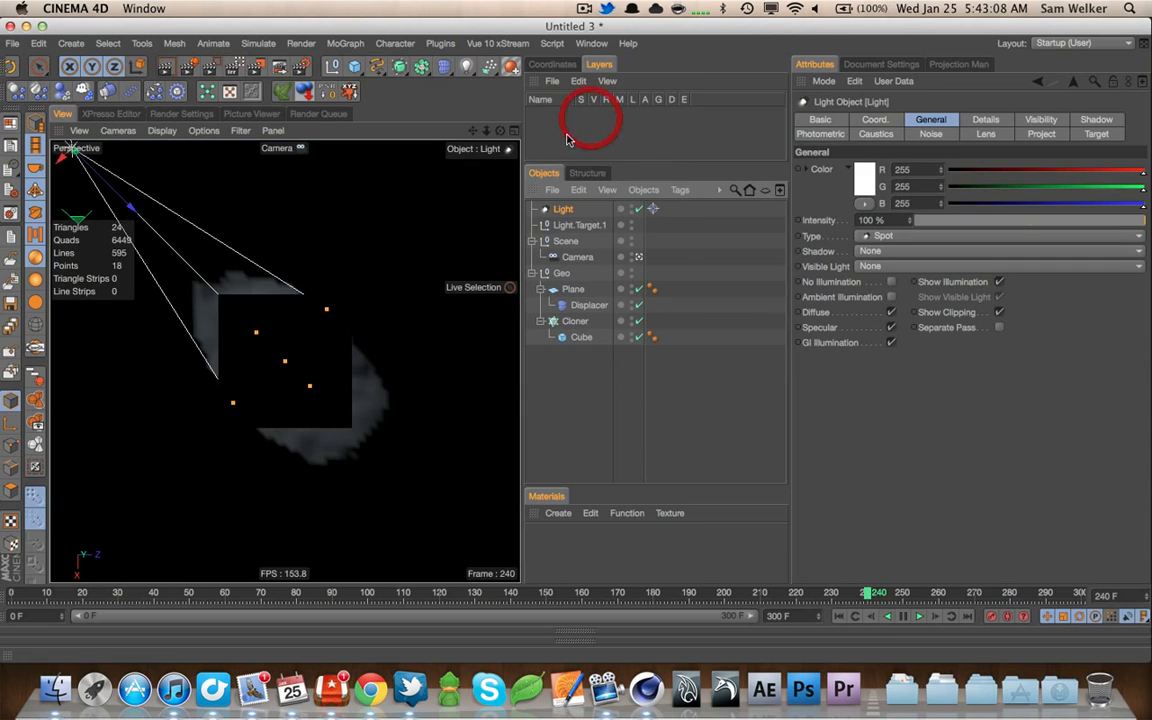
{"action": "left_click", "coordinate": [568, 222], "text": "super"}
{"action": "left_click_drag", "start_coordinate": [560, 249], "coordinate": [560, 246]}
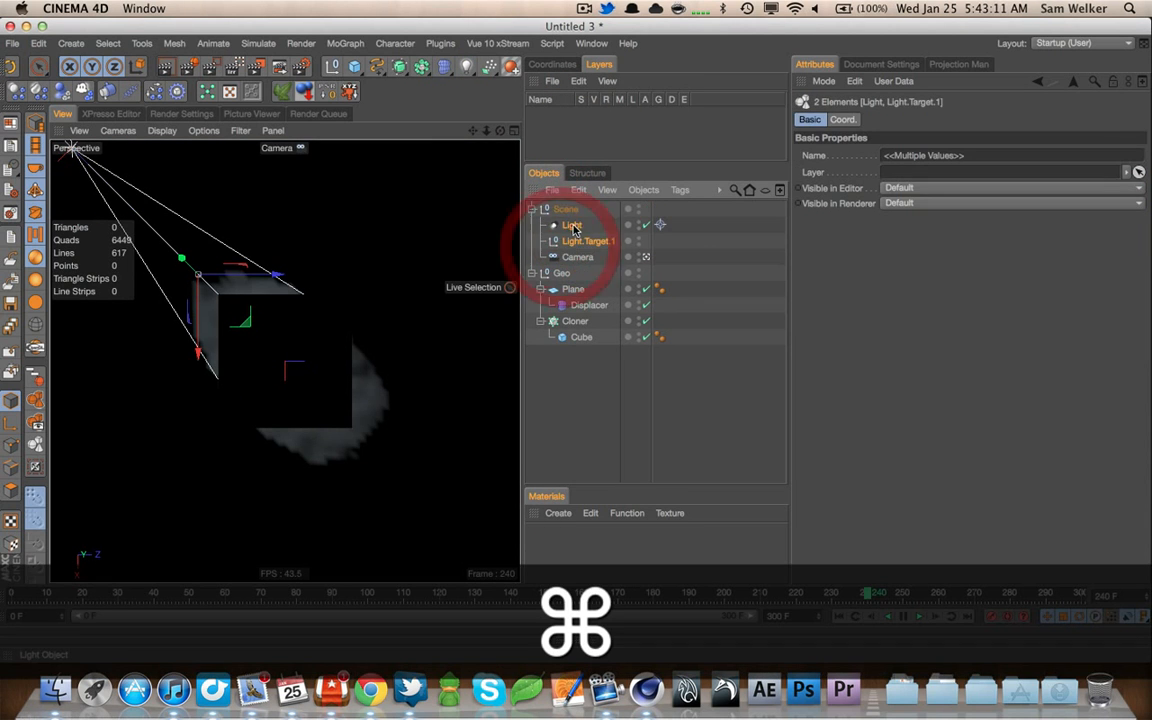
Leave the scene camera's view and widen the Light's spot cone over the plane to an outer angle of about 64.5°
{"action": "left_click", "coordinate": [570, 226]}
{"action": "left_click_drag", "start_coordinate": [325, 314], "coordinate": [380, 265]}
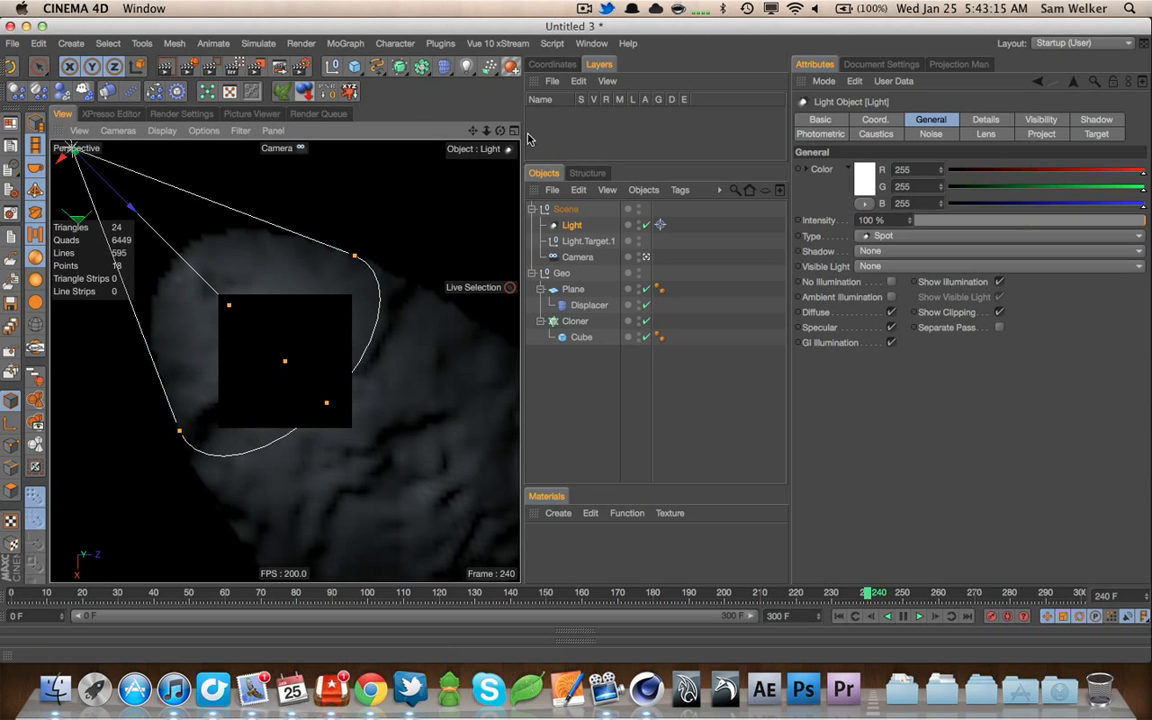
{"action": "left_click", "coordinate": [647, 258]}
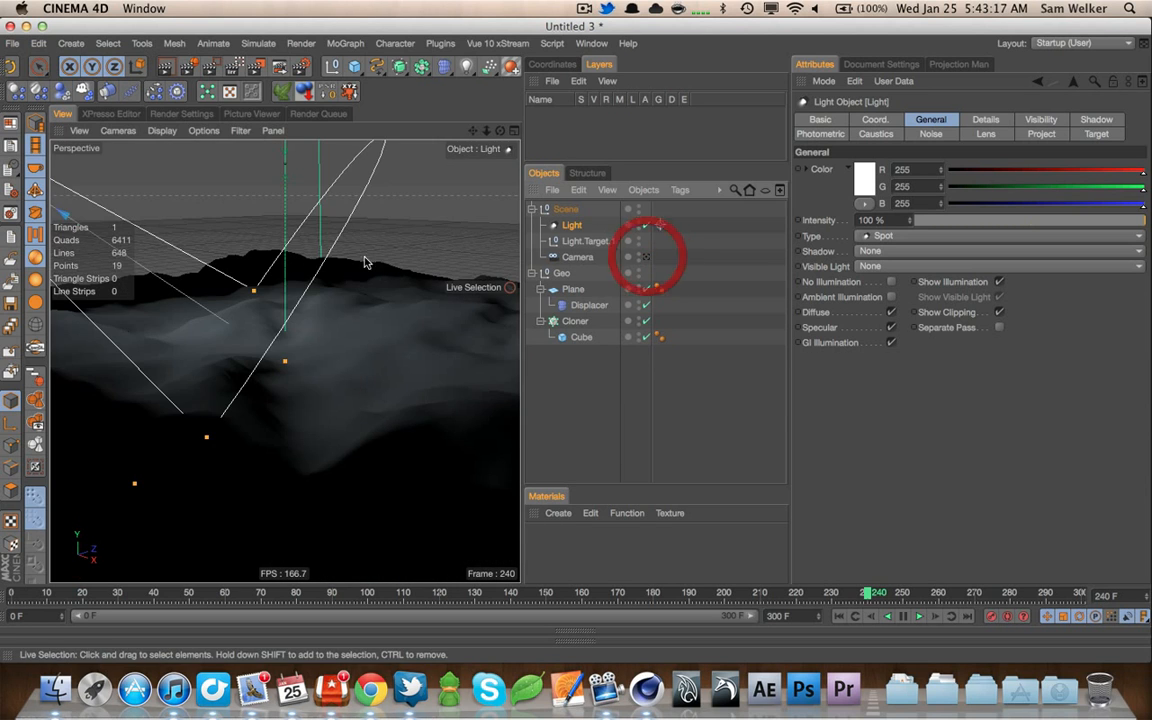
{"action": "key", "text": "2"}
{"action": "left_click_drag", "start_coordinate": [365, 365], "coordinate": [8, 399]}
{"action": "left_click_drag", "start_coordinate": [225, 331], "coordinate": [561, 350]}
{"action": "left_click_drag", "start_coordinate": [252, 275], "coordinate": [80, 178]}
{"action": "left_click_drag", "start_coordinate": [149, 262], "coordinate": [413, 366]}
{"action": "left_click_drag", "start_coordinate": [468, 224], "coordinate": [479, 190]}
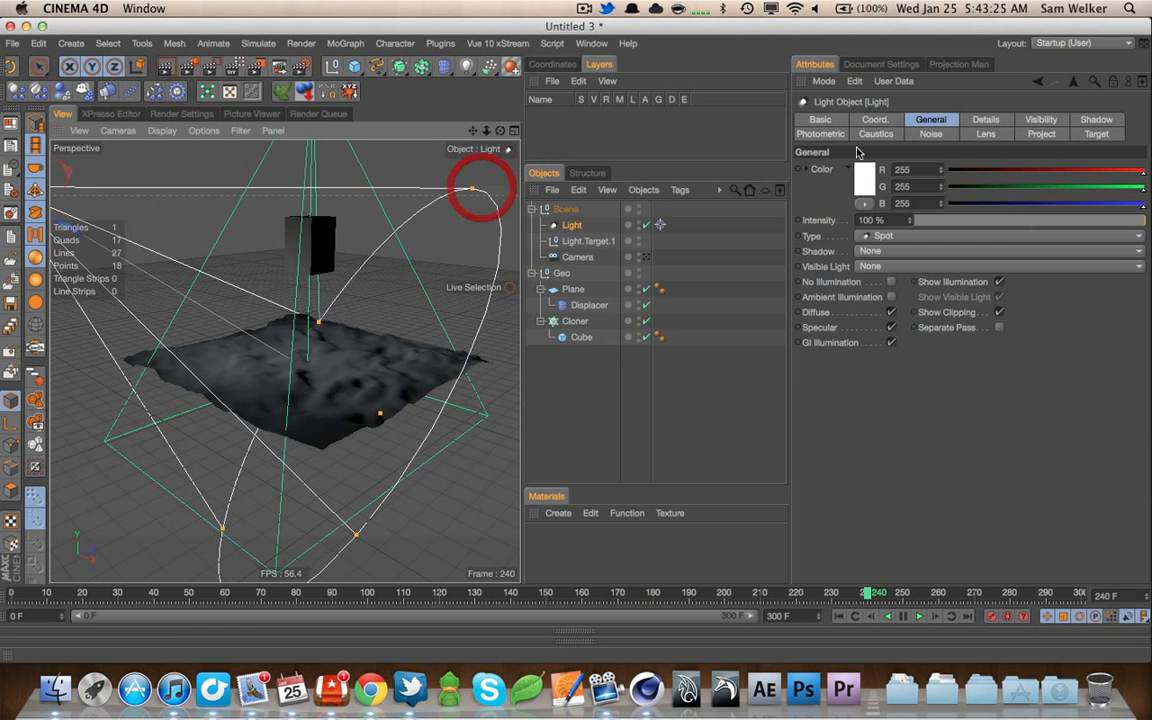
Set the Light's Falloff to Inverse Square (Physically Accurate)
{"action": "left_click", "coordinate": [985, 119]}
{"action": "left_click", "coordinate": [930, 271]}
{"action": "left_click", "coordinate": [935, 300]}
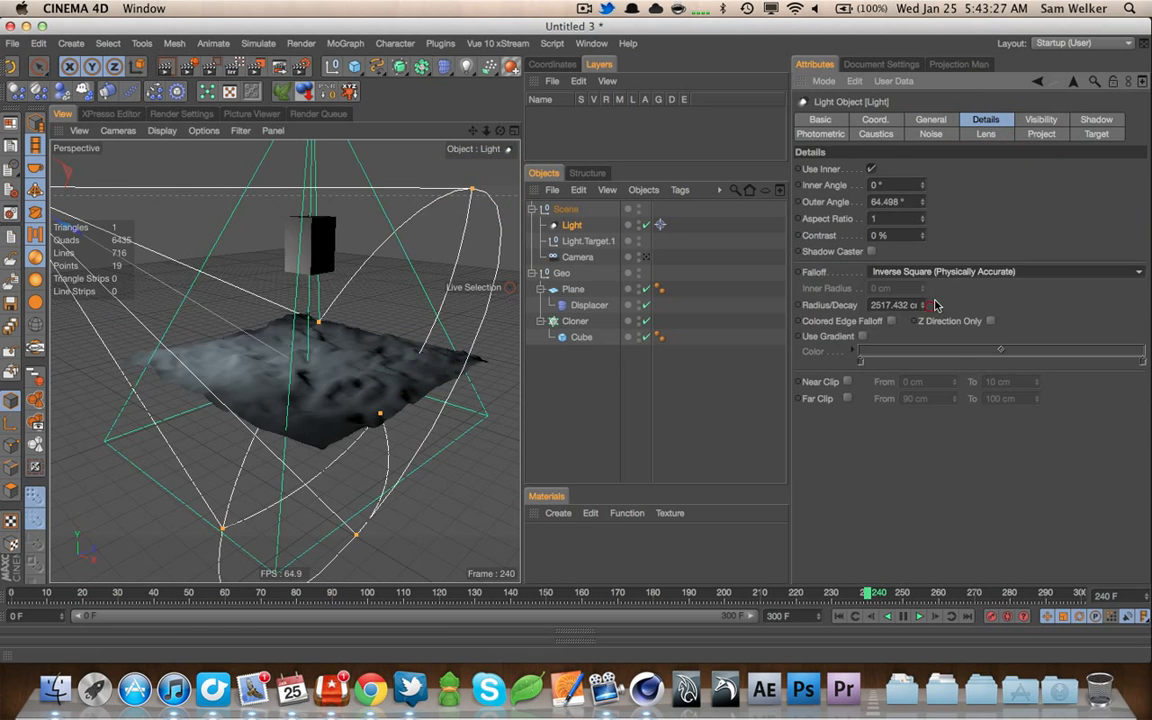
Duplicate the Light within the Scene null and move the copy to the opposite side of the plane
{"action": "left_click_drag", "start_coordinate": [573, 230], "coordinate": [550, 238], "text": "super"}
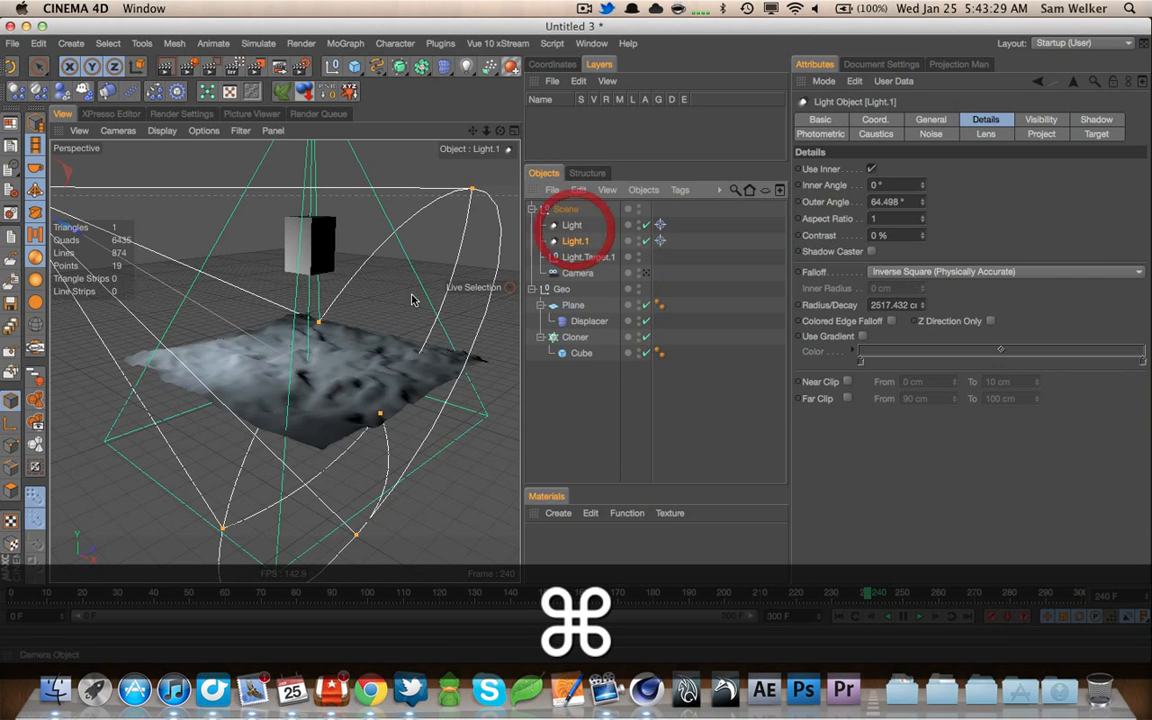
{"action": "left_click", "coordinate": [103, 177]}
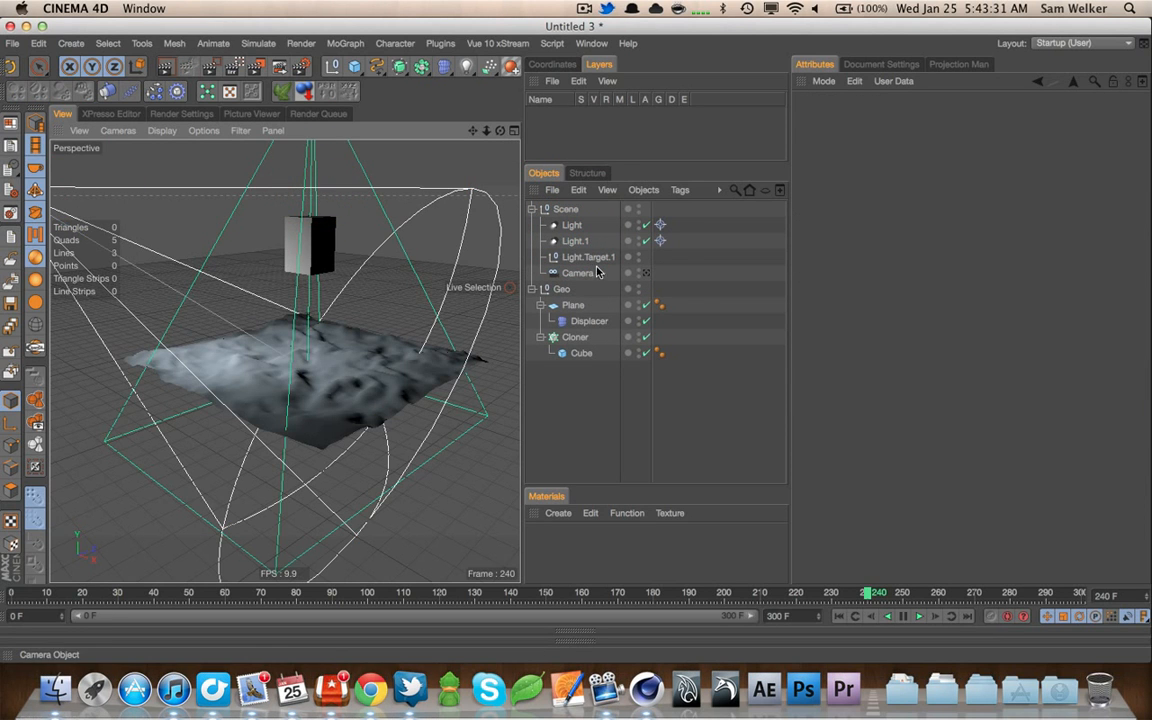
{"action": "left_click", "coordinate": [66, 173]}
{"action": "left_click_drag", "start_coordinate": [66, 172], "coordinate": [770, 146]}
Set the duplicate light's intensity to 80% and its color to light blue, RGB 128, 184, 230
{"action": "left_click", "coordinate": [938, 120]}
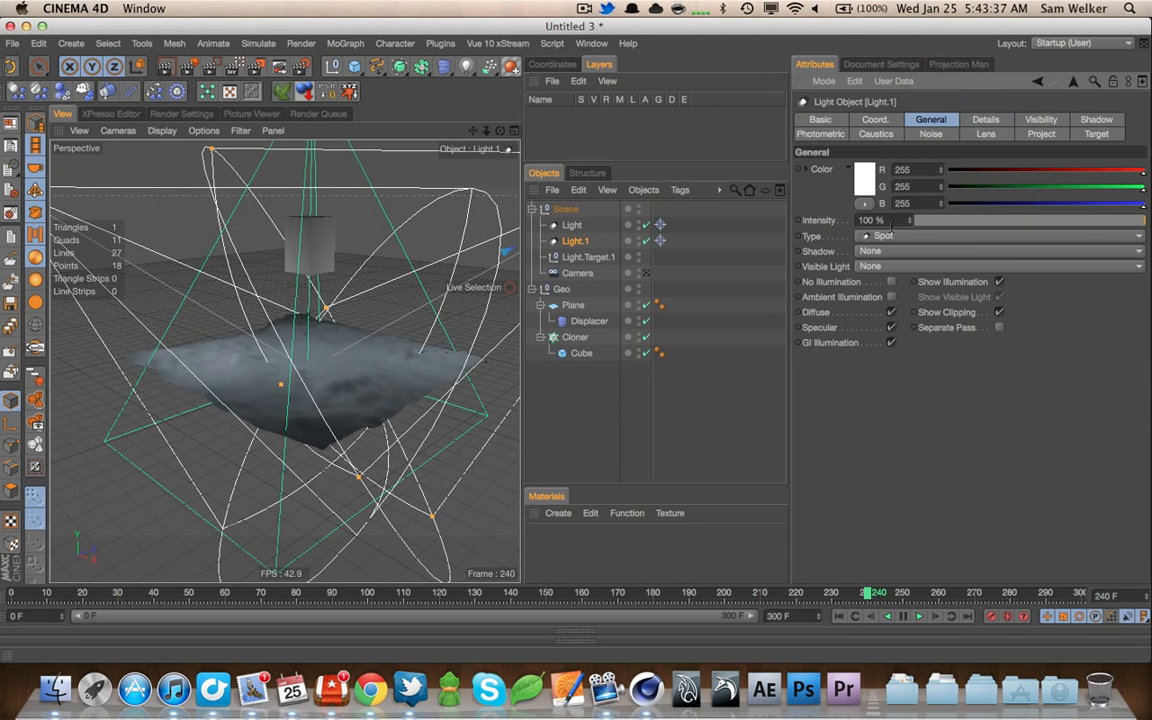
{"action": "type", "text": "80"}
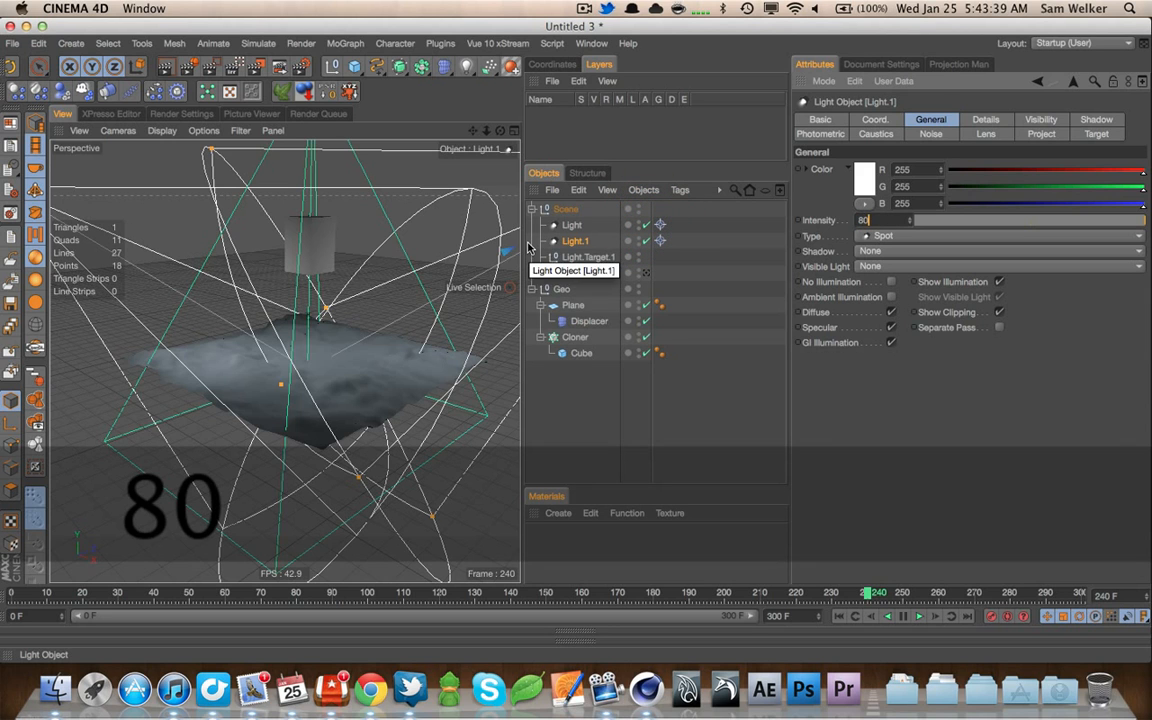
{"action": "key", "text": "Return"}
{"action": "left_click", "coordinate": [870, 181]}
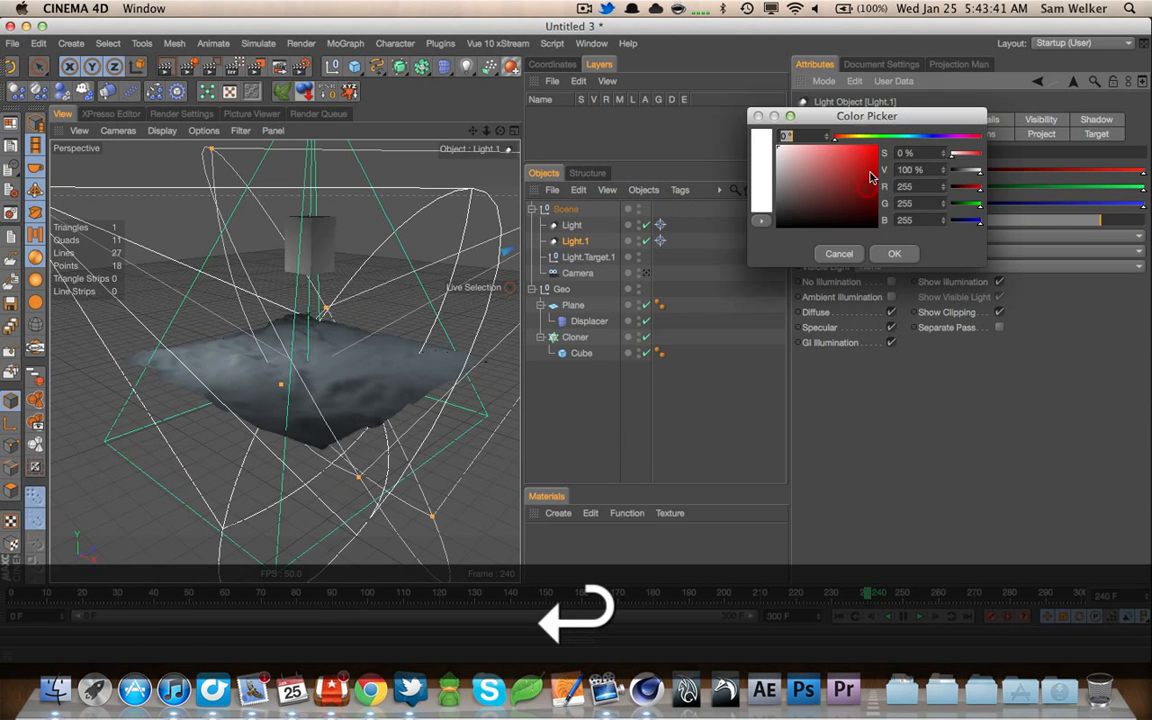
{"action": "left_click", "coordinate": [917, 137]}
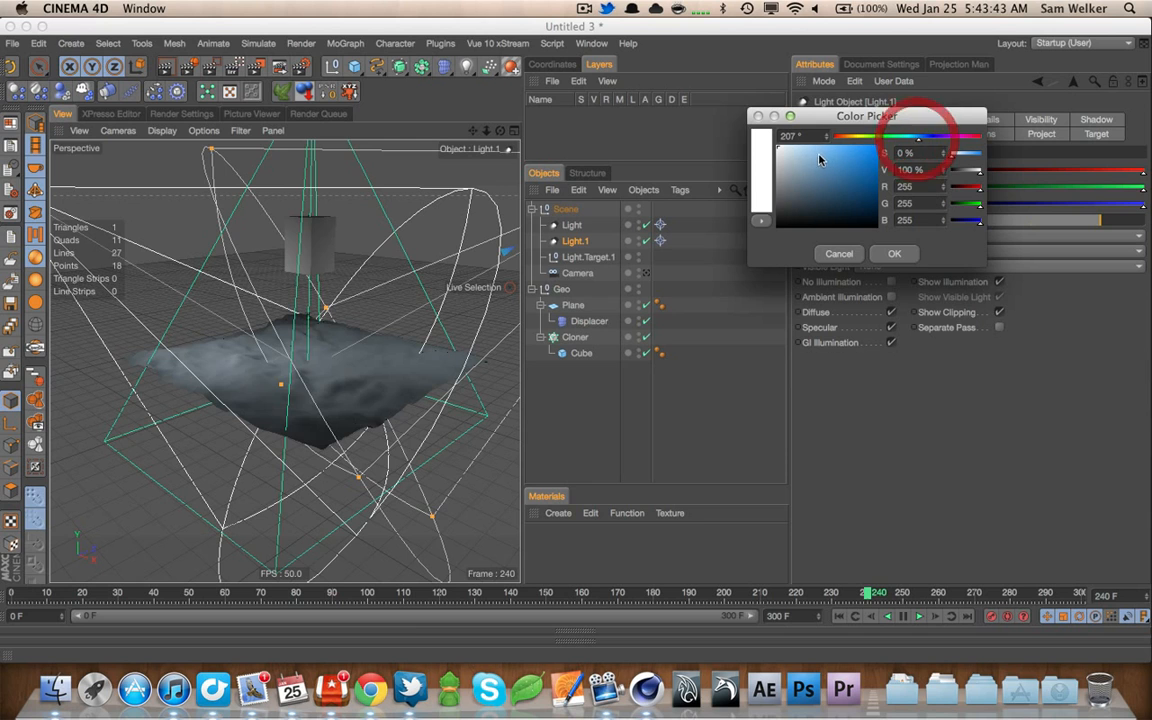
{"action": "left_click", "coordinate": [842, 150]}
{"action": "left_click", "coordinate": [894, 255]}
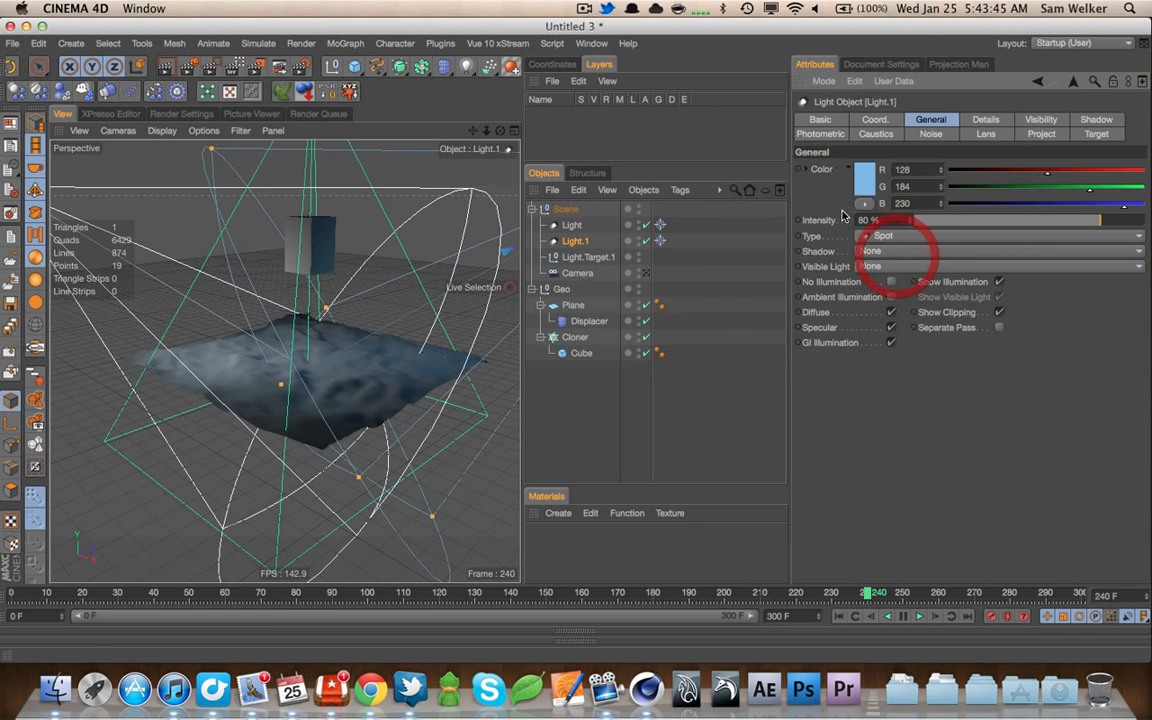
Give the original Light a warm orange color, RGB 242, 167, 137, and set its intensity to 120%
{"action": "left_click", "coordinate": [571, 225]}
{"action": "left_click", "coordinate": [866, 180]}
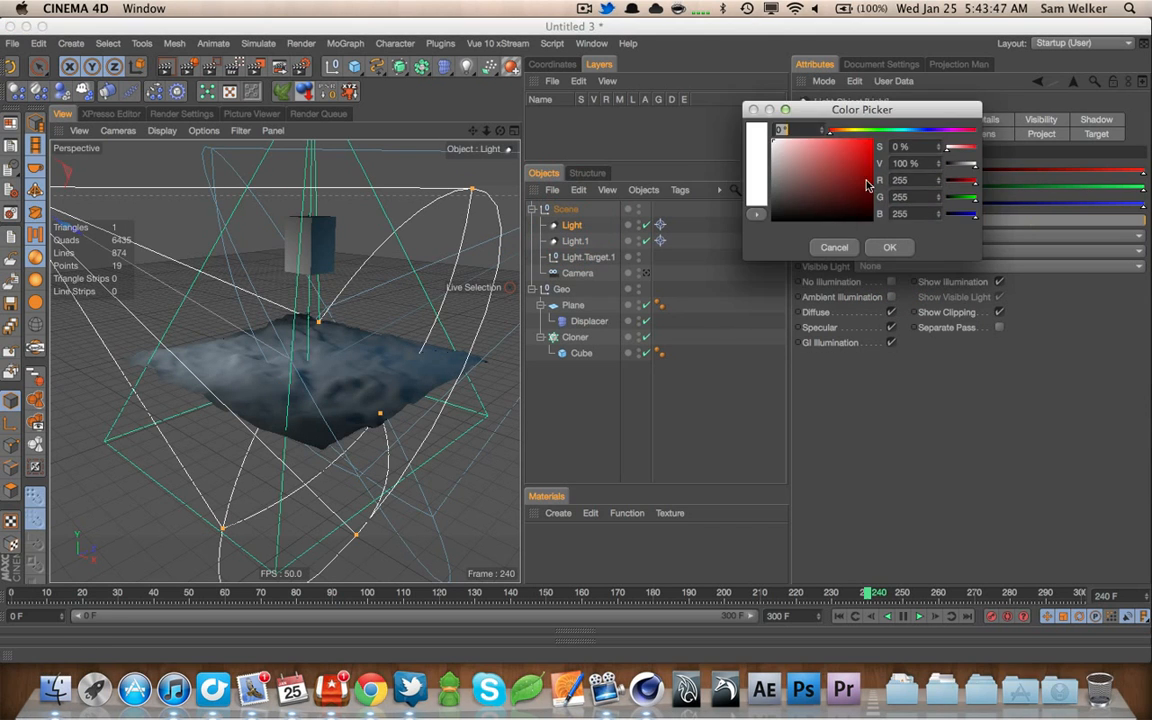
{"action": "left_click", "coordinate": [837, 131]}
{"action": "left_click", "coordinate": [822, 143]}
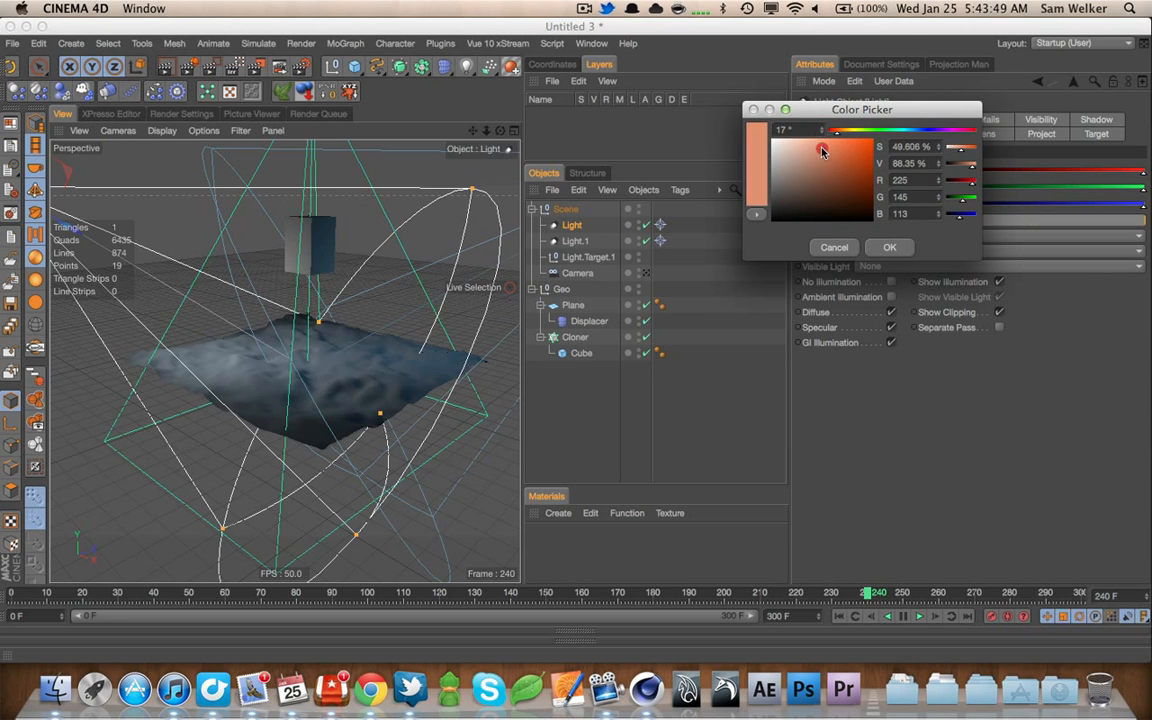
{"action": "left_click", "coordinate": [802, 142]}
{"action": "left_click", "coordinate": [816, 145]}
{"action": "left_click", "coordinate": [889, 247]}
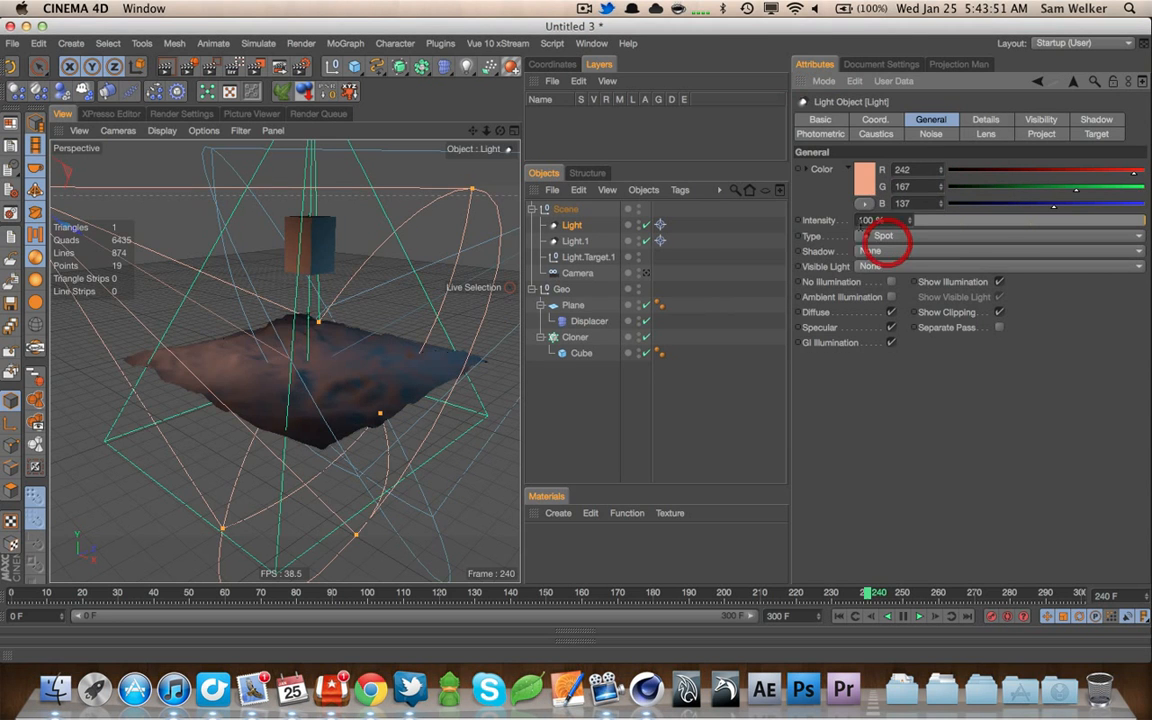
{"action": "left_click", "coordinate": [866, 220]}
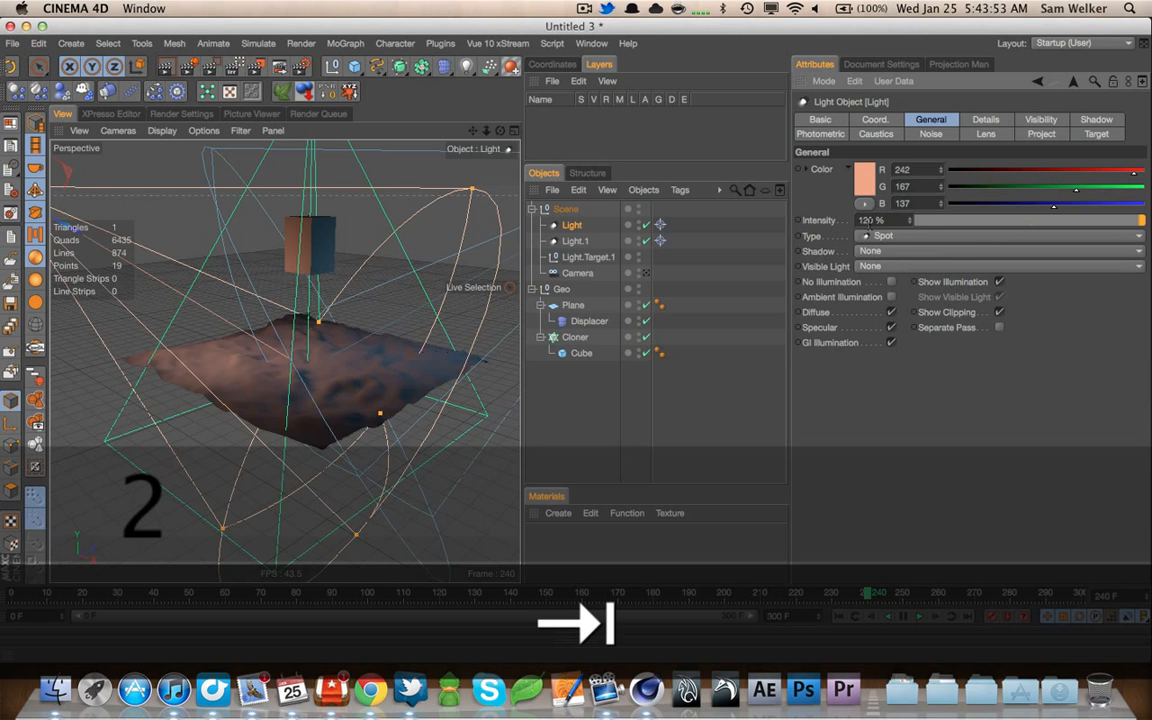
Set the Cube's size under the Cloner to 50 cm in X, Y and Z
{"action": "left_click", "coordinate": [310, 250]}
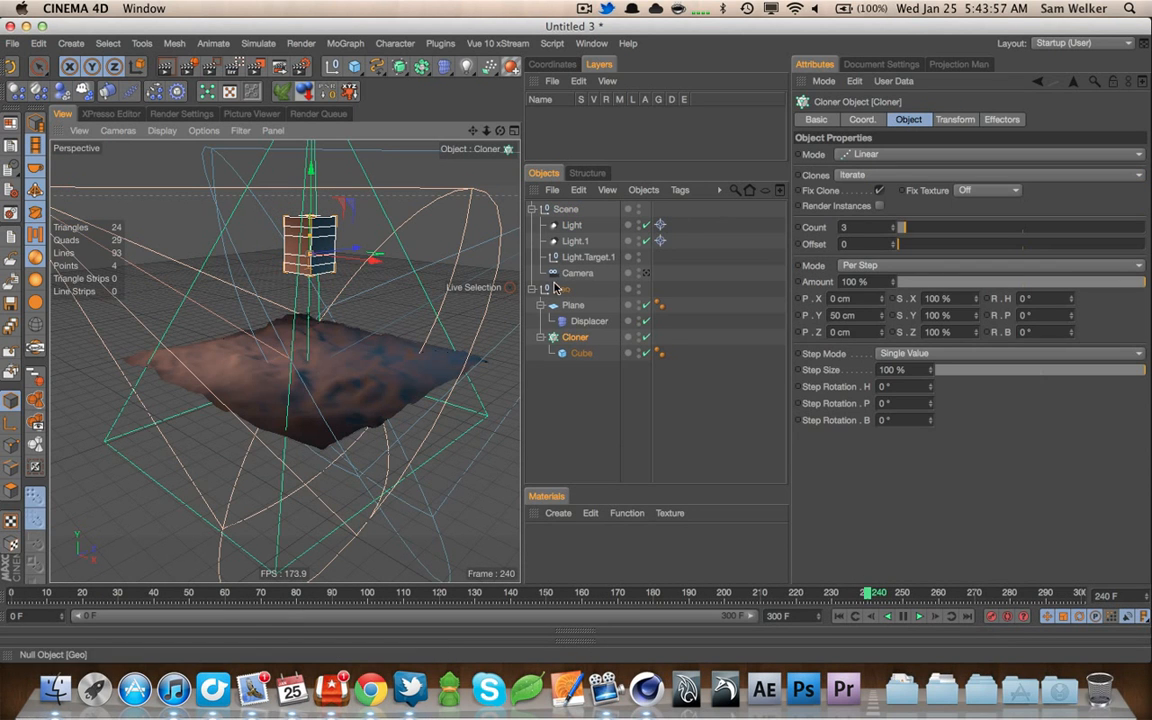
{"action": "left_click", "coordinate": [578, 354]}
{"action": "left_click_drag", "start_coordinate": [876, 156], "coordinate": [672, 167]}
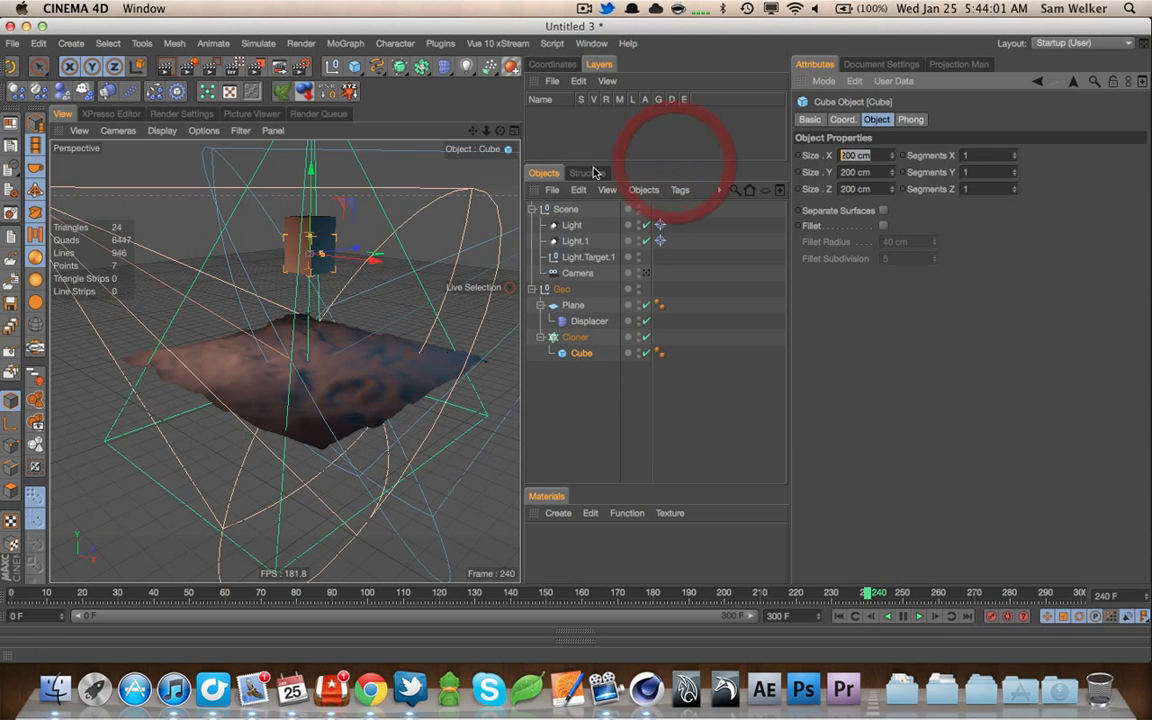
{"action": "type", "text": "50"}
{"action": "key", "text": "Tab"}
{"action": "type", "text": "505"}
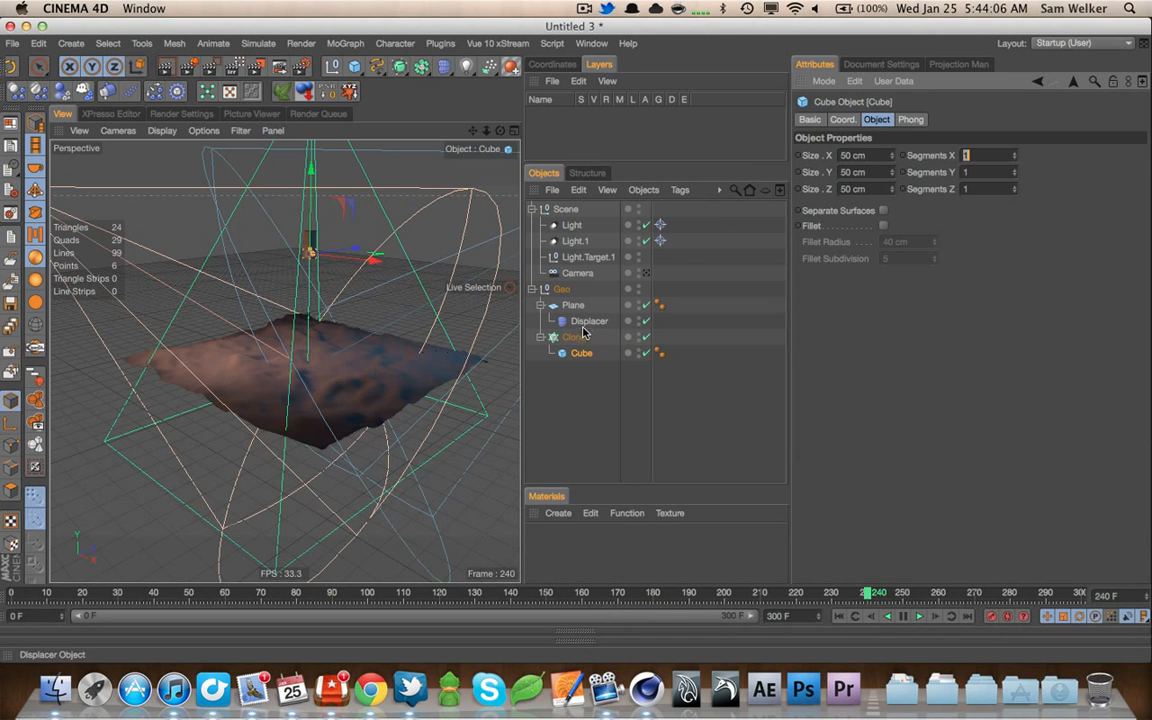
Switch the Cloner to Object mode with the Plane as its object, and enable Render Instances
{"action": "left_click", "coordinate": [576, 337]}
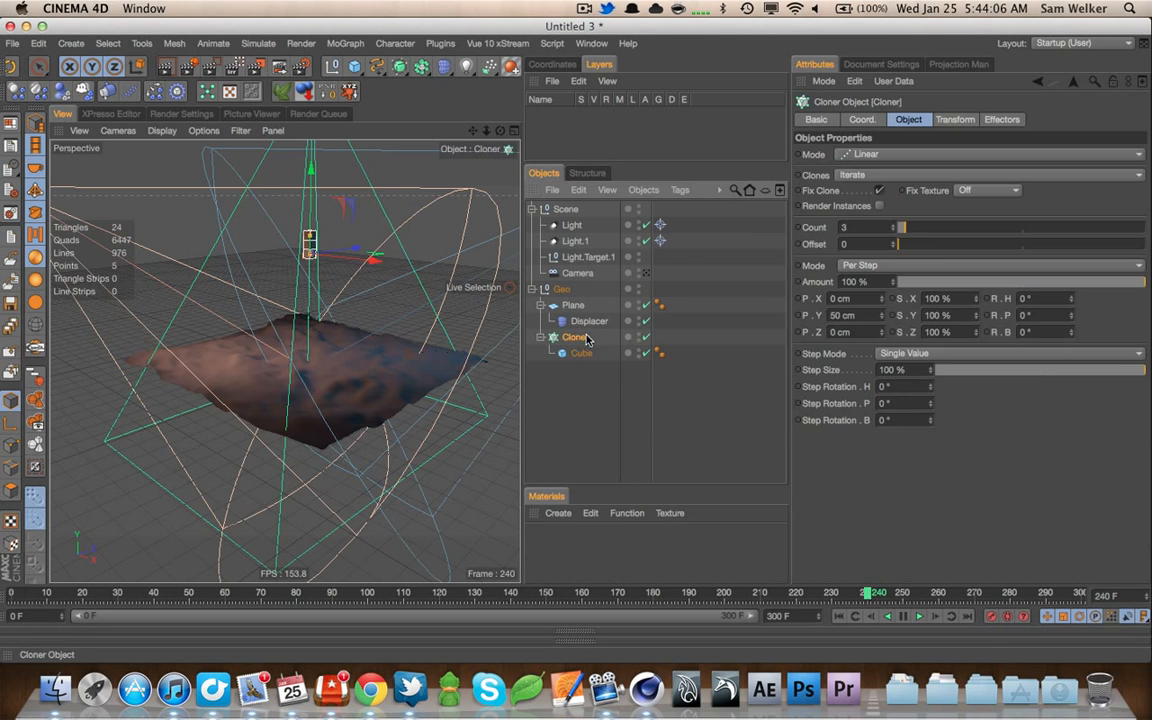
{"action": "left_click", "coordinate": [866, 154]}
{"action": "left_click", "coordinate": [868, 173]}
{"action": "left_click_drag", "start_coordinate": [574, 304], "coordinate": [728, 273]}
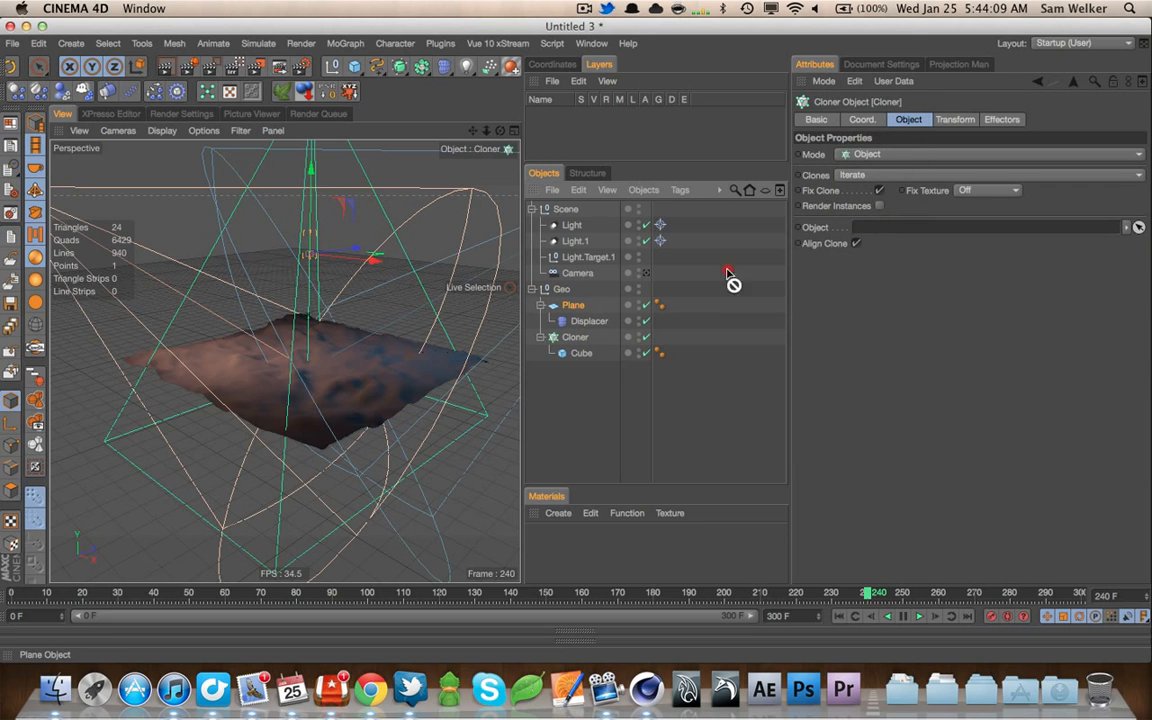
{"action": "left_click", "coordinate": [879, 205]}
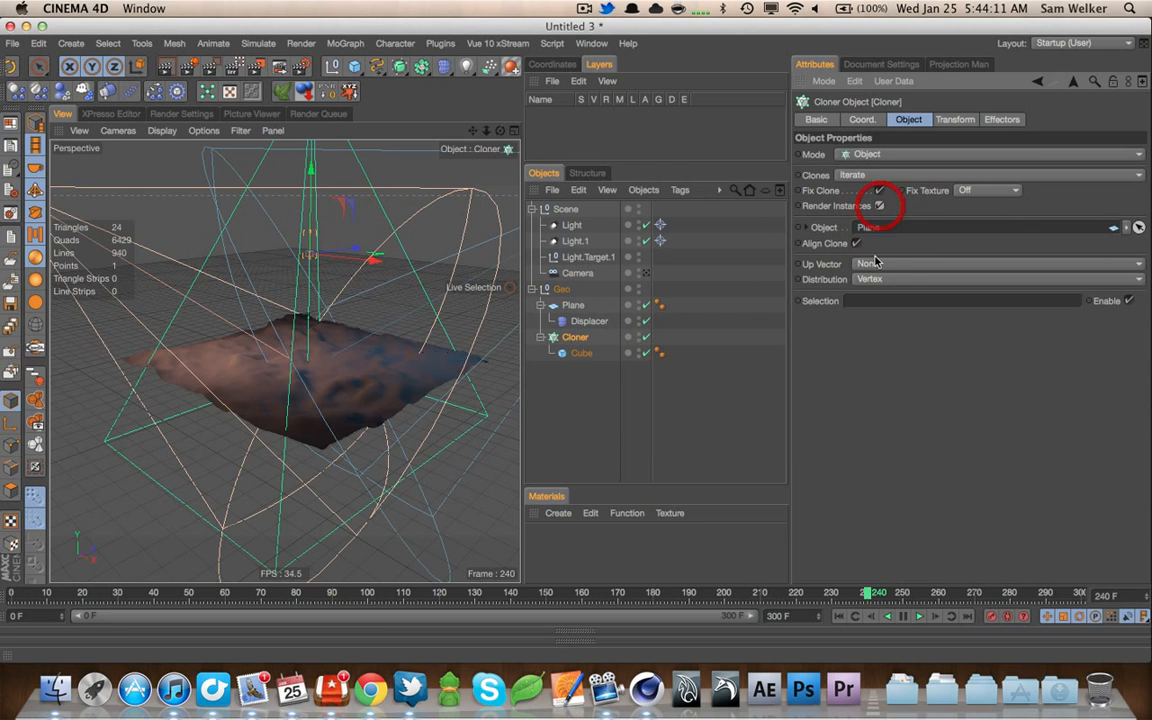
Set the Plane's Width Segments and Height Segments to 40
{"action": "left_click", "coordinate": [573, 305]}
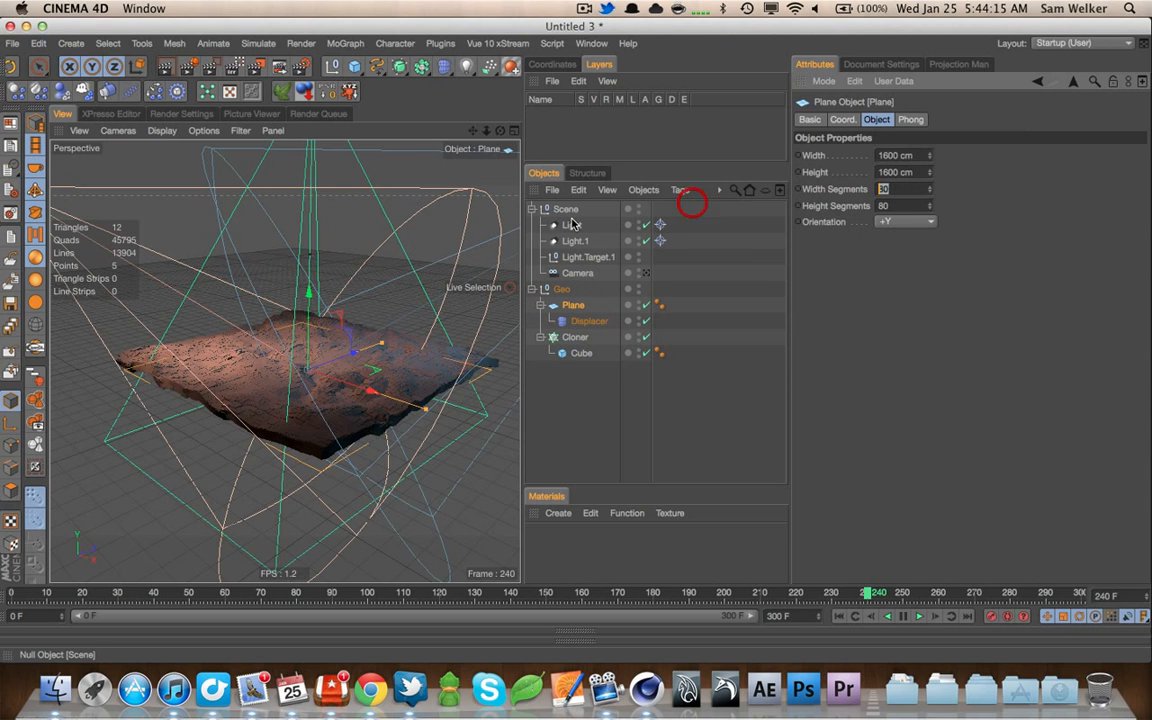
{"action": "type", "text": "40"}
{"action": "key", "text": "Tab"}
{"action": "type", "text": "40"}
{"action": "key", "text": "Tab"}
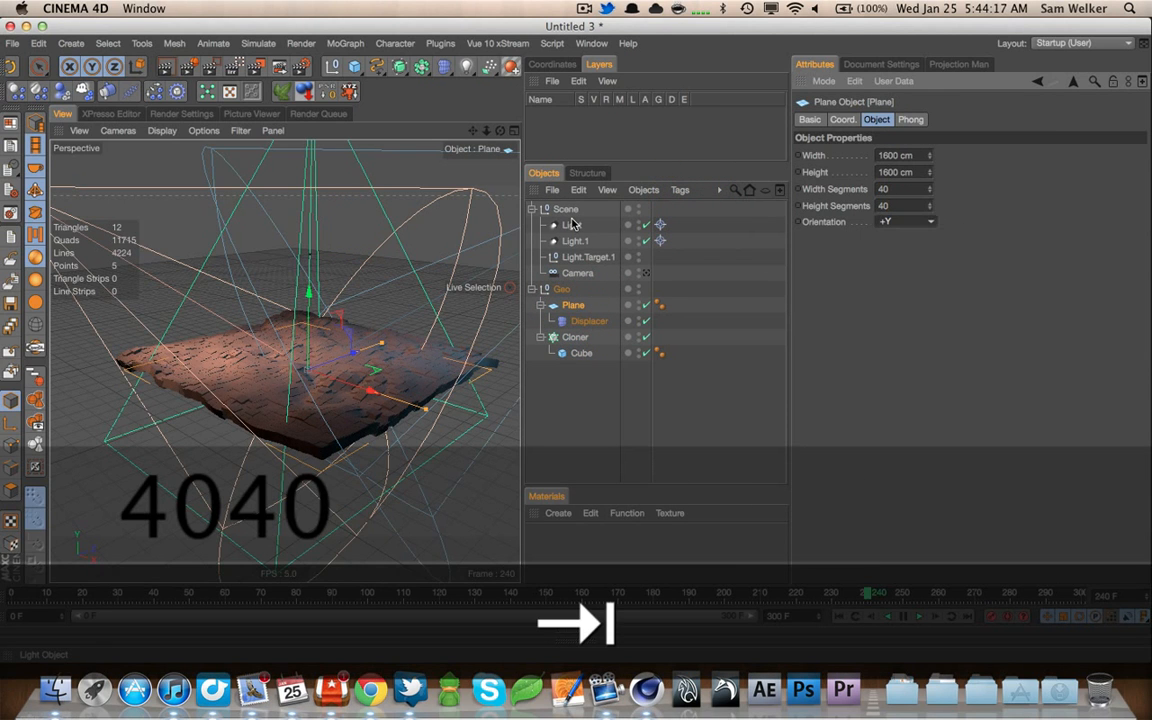
Return the viewport to the view through the scene Camera
{"action": "left_click", "coordinate": [513, 131]}
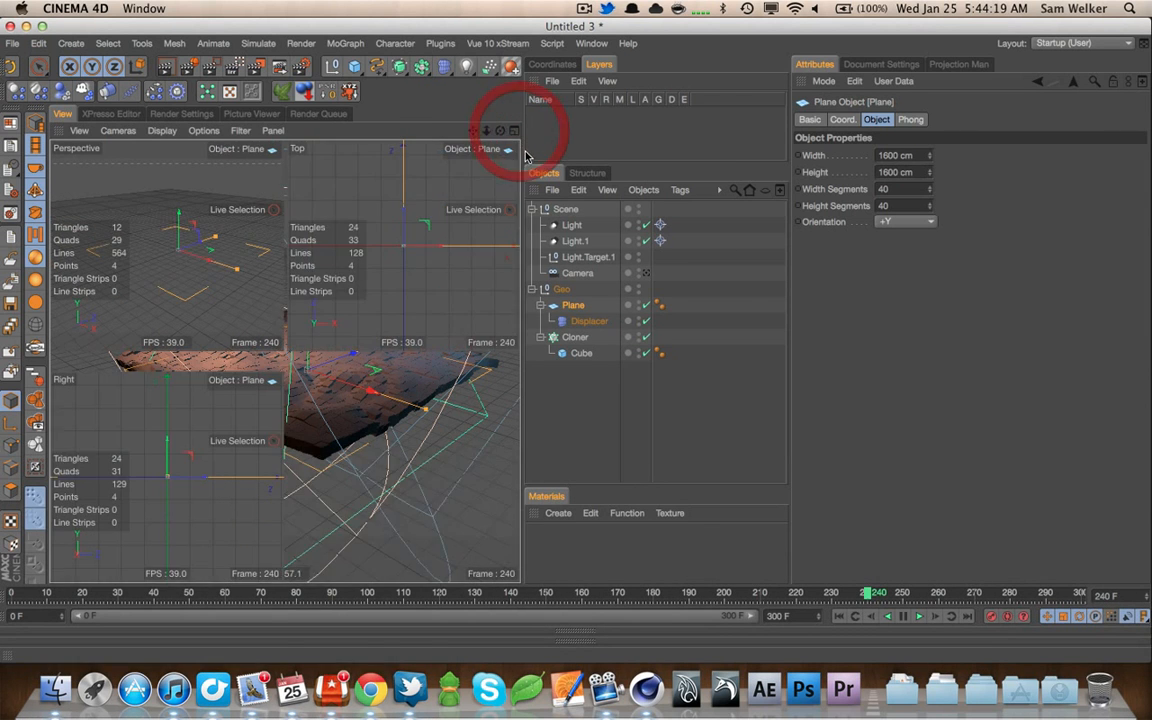
{"action": "left_click", "coordinate": [276, 131]}
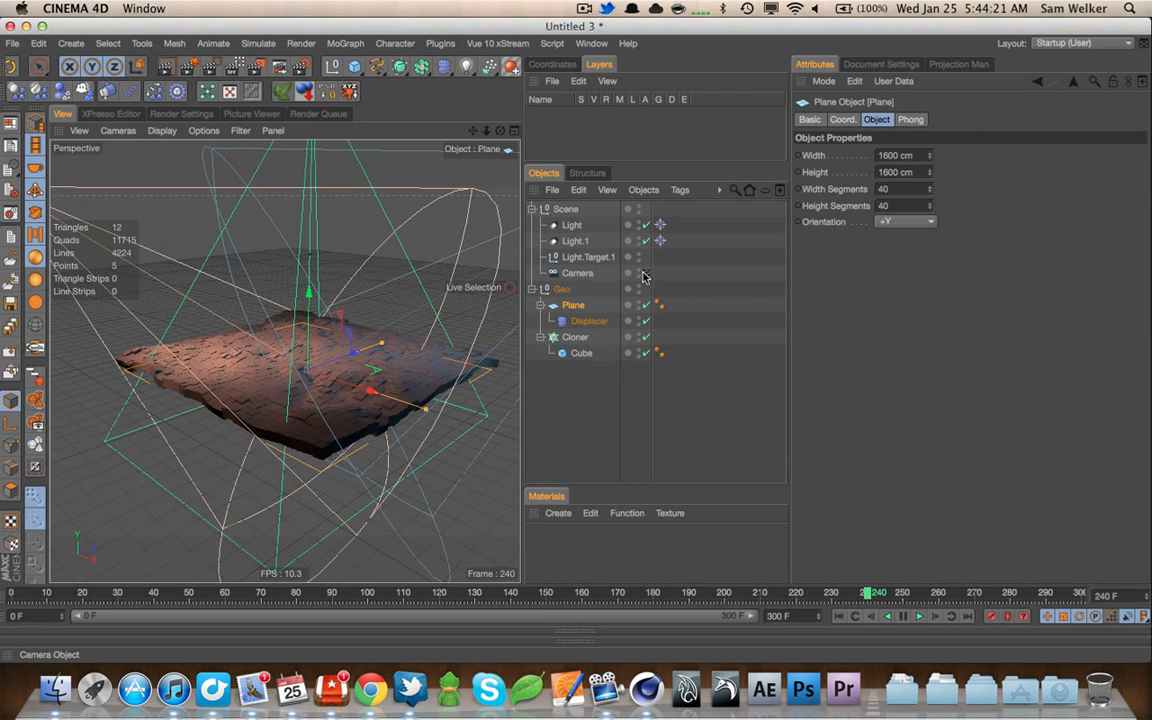
{"action": "left_click", "coordinate": [647, 273]}
{"action": "left_click", "coordinate": [645, 273]}
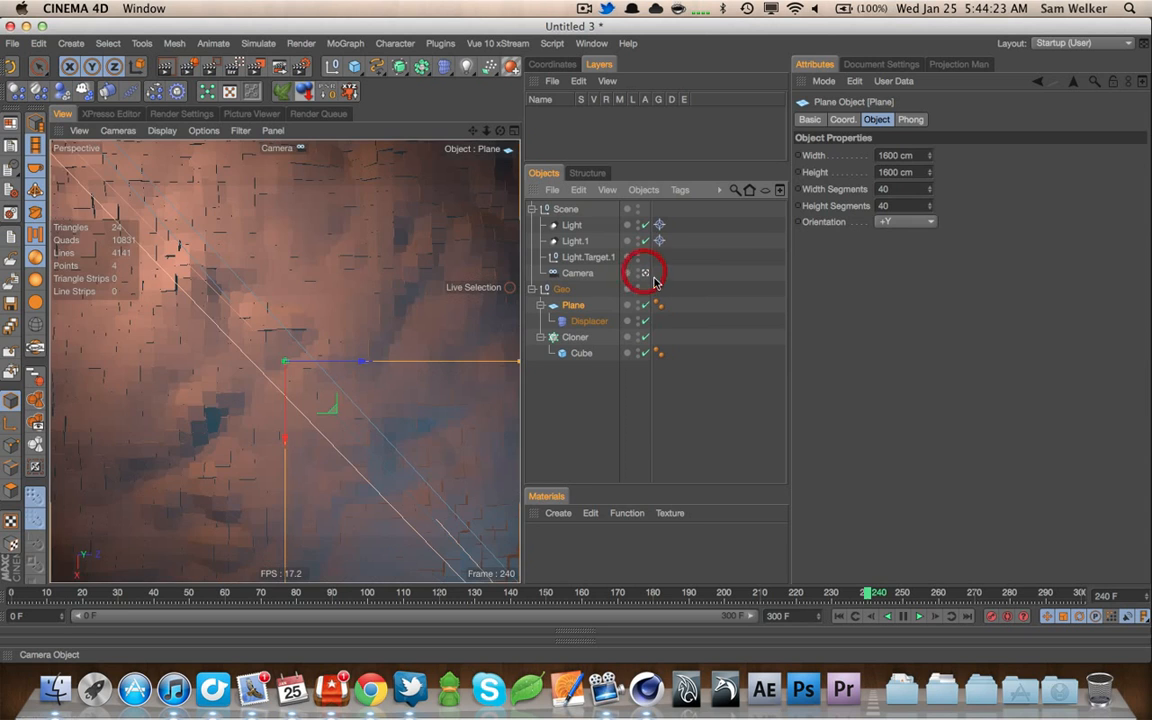
Keep the plane's width segments at 40 and set its width and height to 1700 cm
{"action": "left_click", "coordinate": [900, 189]}
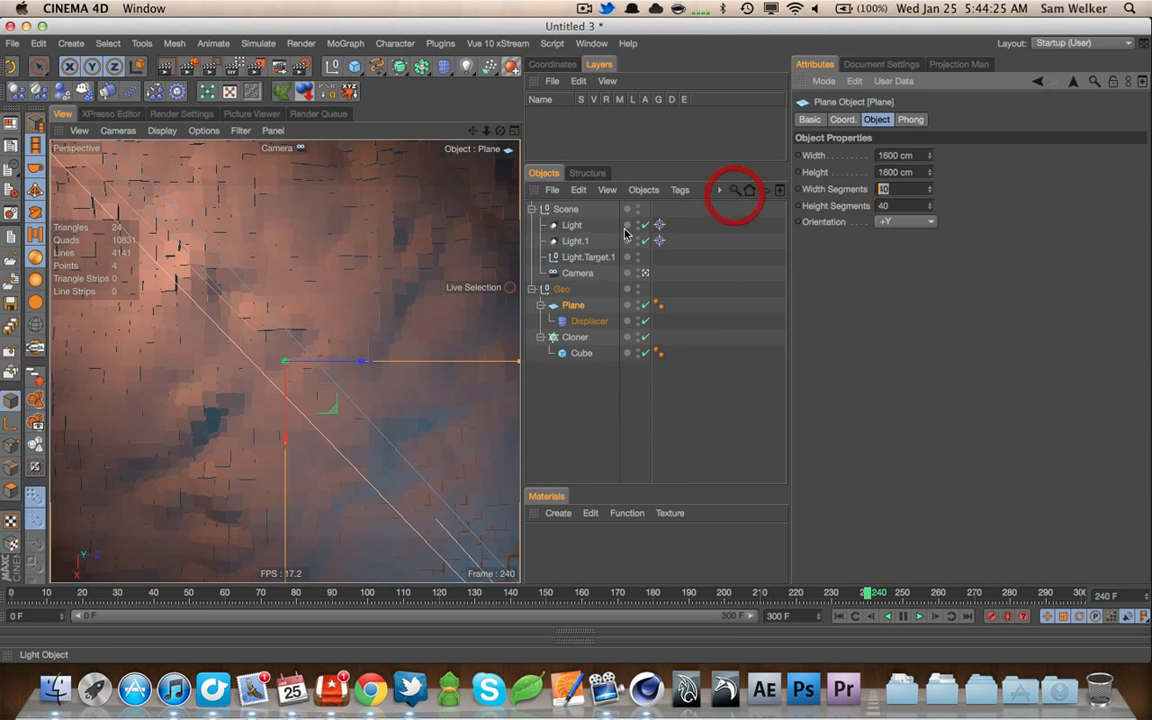
{"action": "type", "text": "3"}
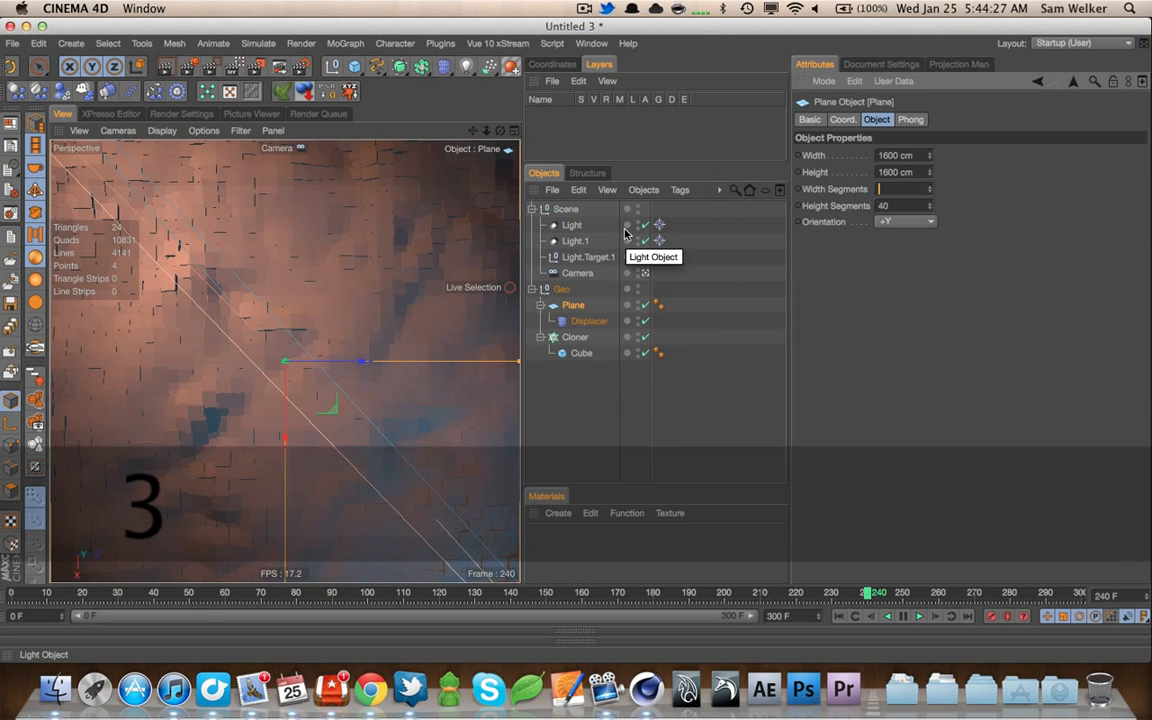
{"action": "type", "text": "40"}
{"action": "key", "text": "Tab"}
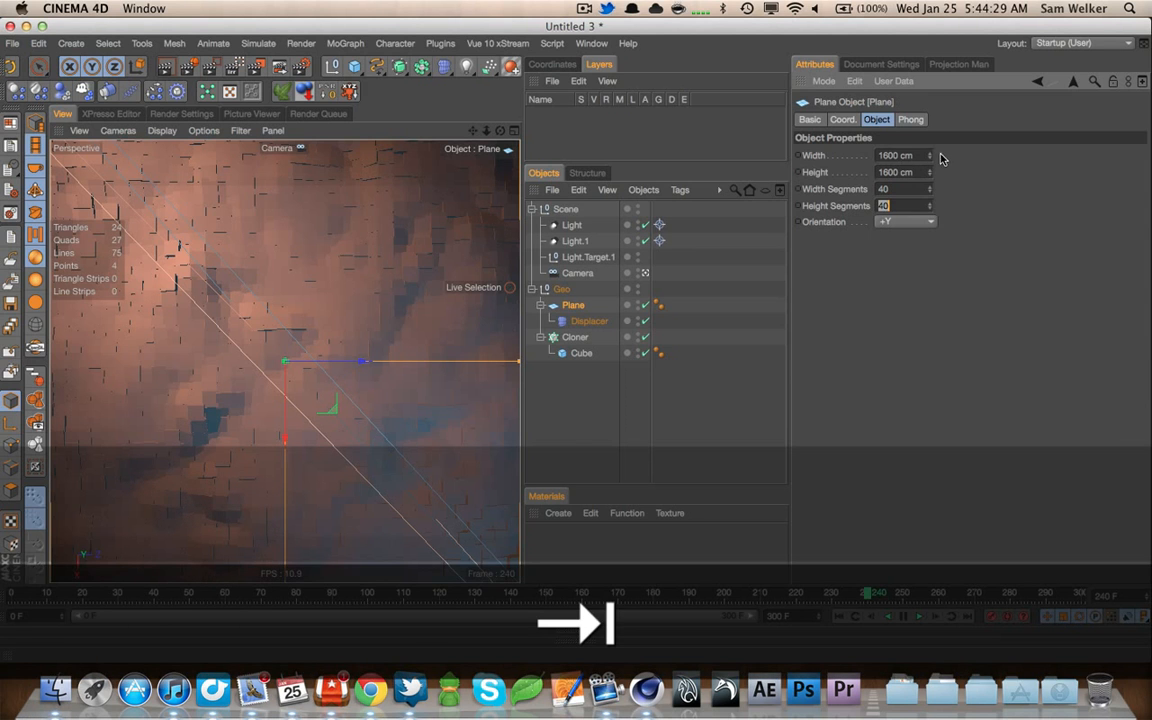
{"action": "type", "text": "1700"}
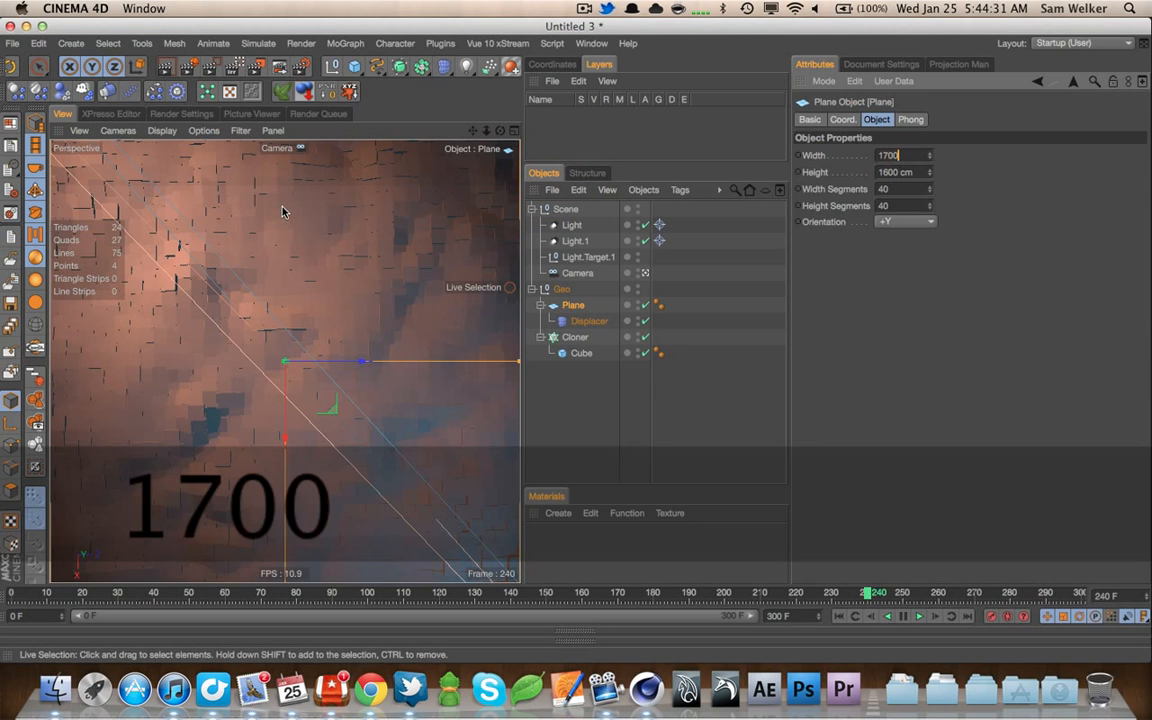
{"action": "key", "text": "Tab"}
{"action": "type", "text": "1700"}
{"action": "key", "text": "Tab"}
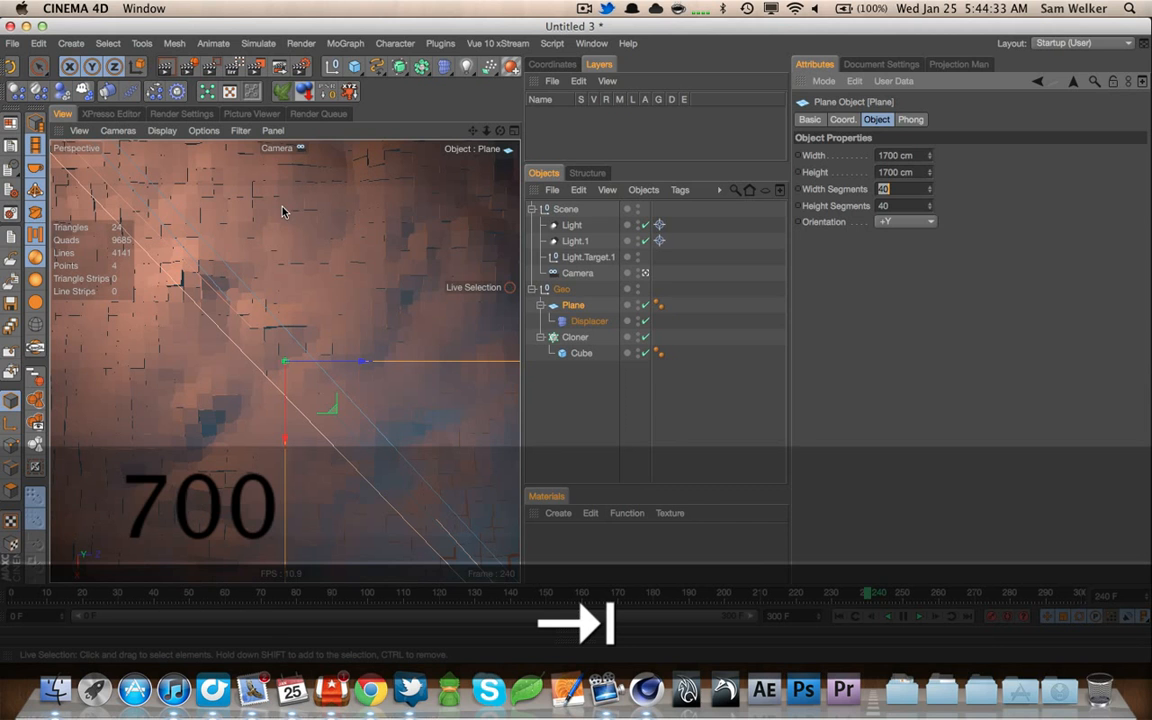
Set the plane's width and height to 2400 cm
{"action": "left_click", "coordinate": [897, 155]}
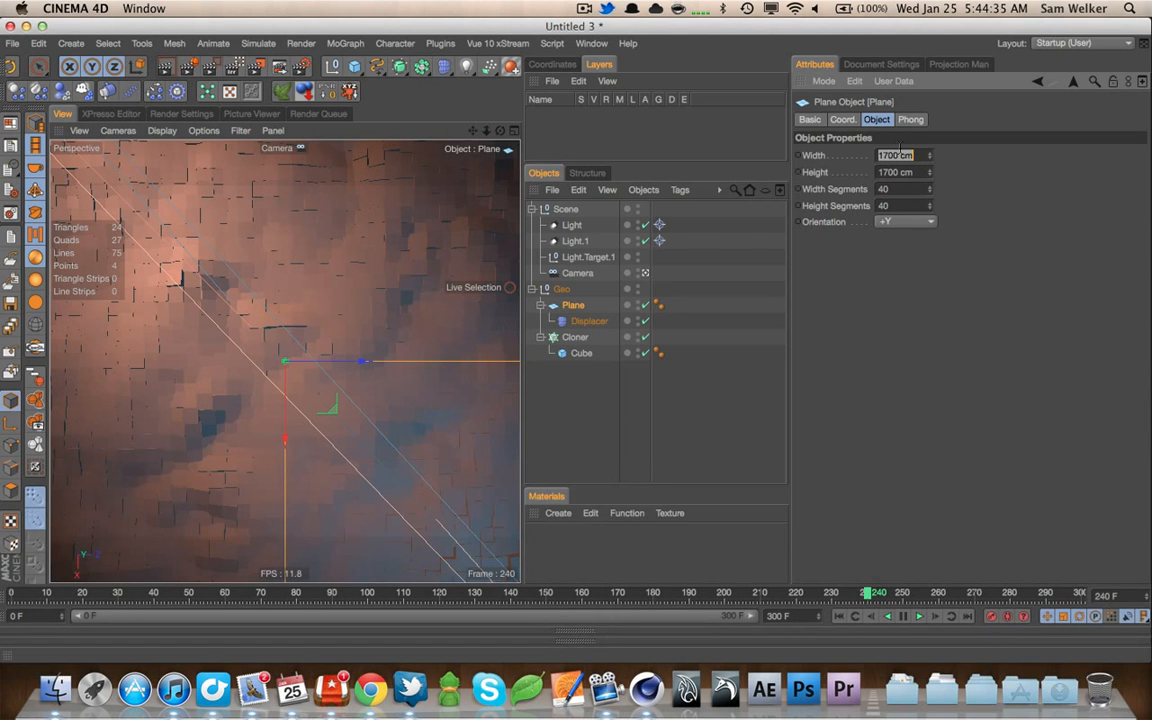
{"action": "type", "text": "2400"}
{"action": "key", "text": "Tab"}
{"action": "type", "text": "2400"}
{"action": "key", "text": "Tab"}
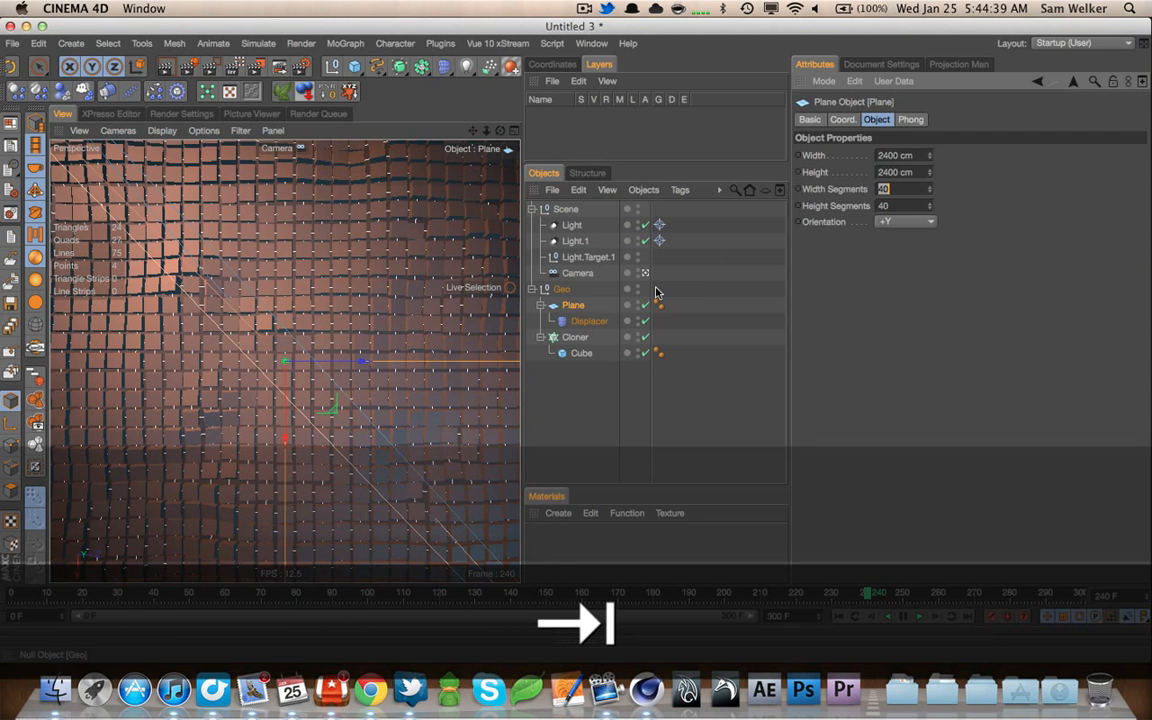
Set the plane's width segments and height segments to 60
{"action": "type", "text": "60"}
{"action": "key", "text": "Tab"}
{"action": "type", "text": "60"}
{"action": "key", "text": "Tab"}
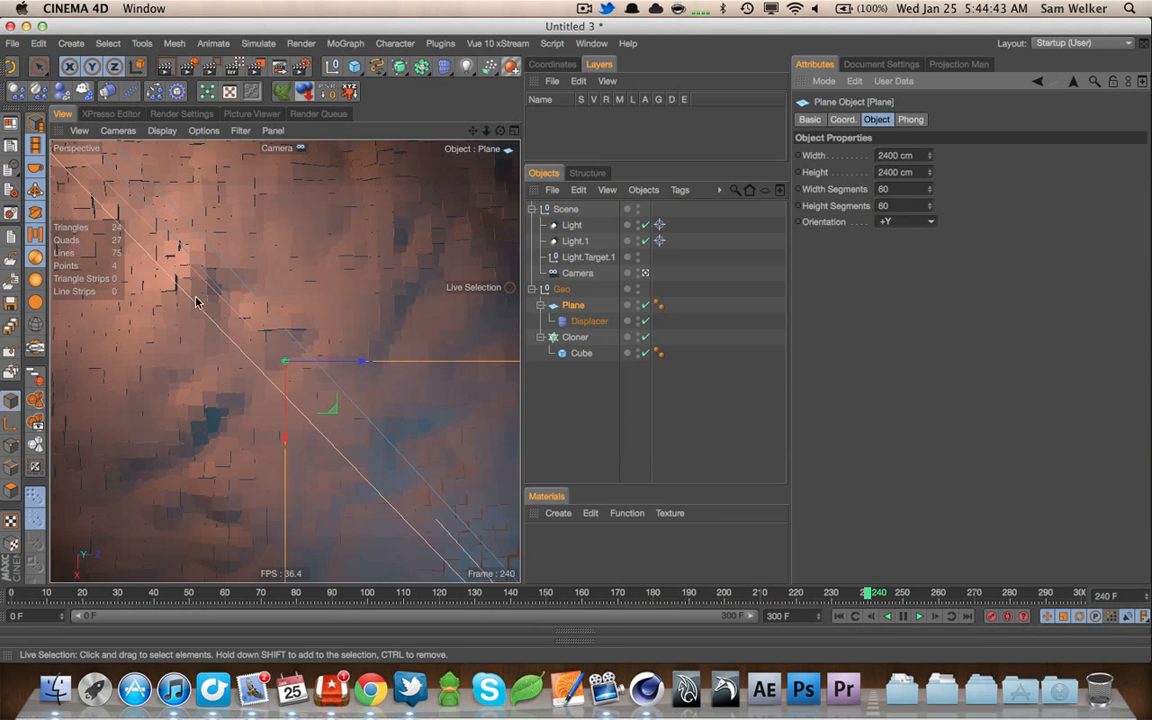
Enable the fillet on the cloned cube with a 2 cm radius and a subdivision of 2
{"action": "left_click", "coordinate": [583, 354]}
{"action": "left_click", "coordinate": [884, 225]}
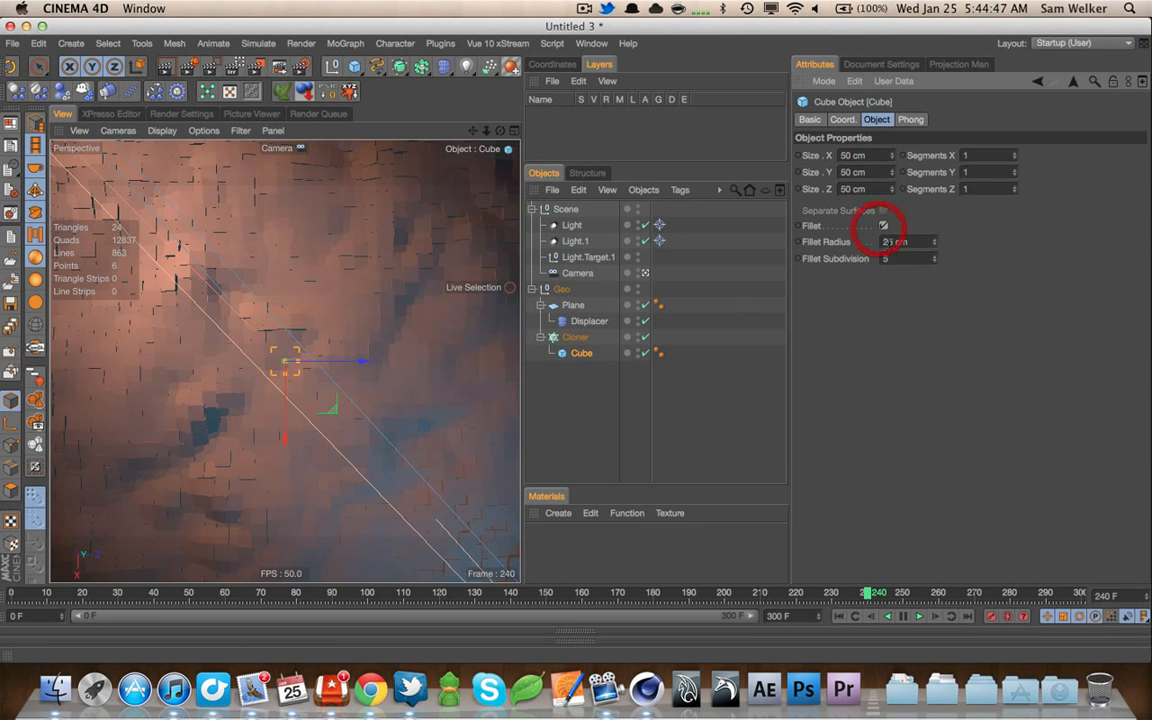
{"action": "double_click", "coordinate": [927, 242]}
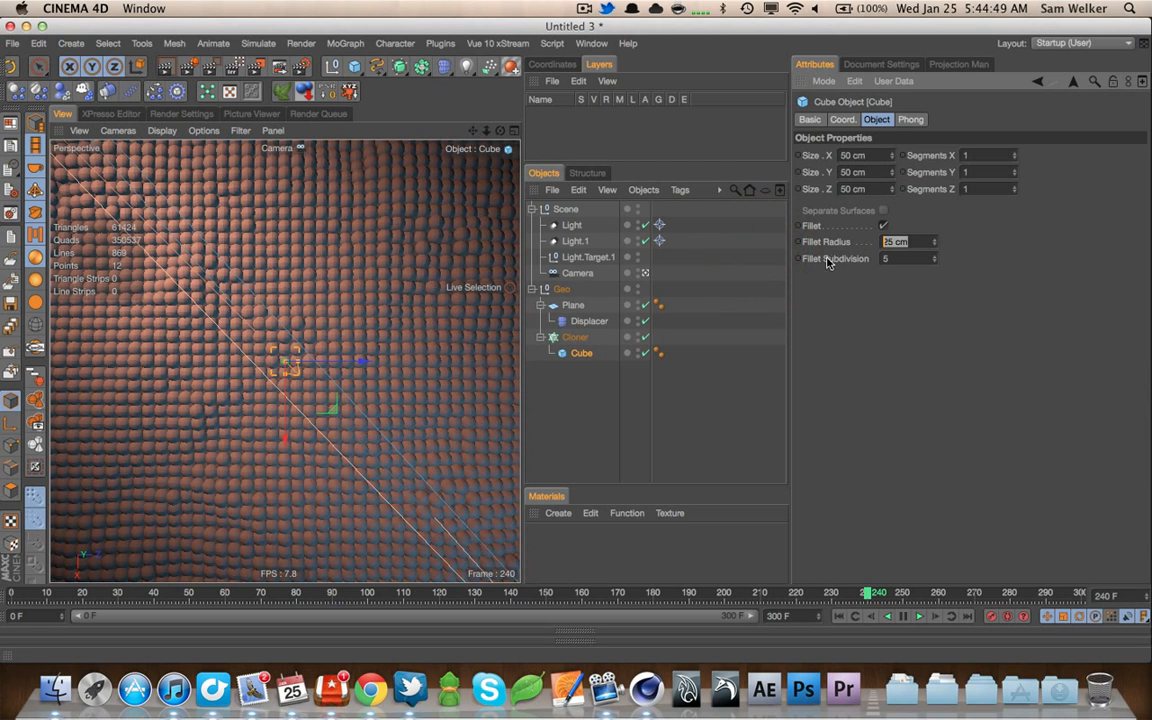
{"action": "type", "text": "2"}
{"action": "left_click", "coordinate": [864, 258]}
{"action": "type", "text": "2"}
{"action": "key", "text": "Tab"}
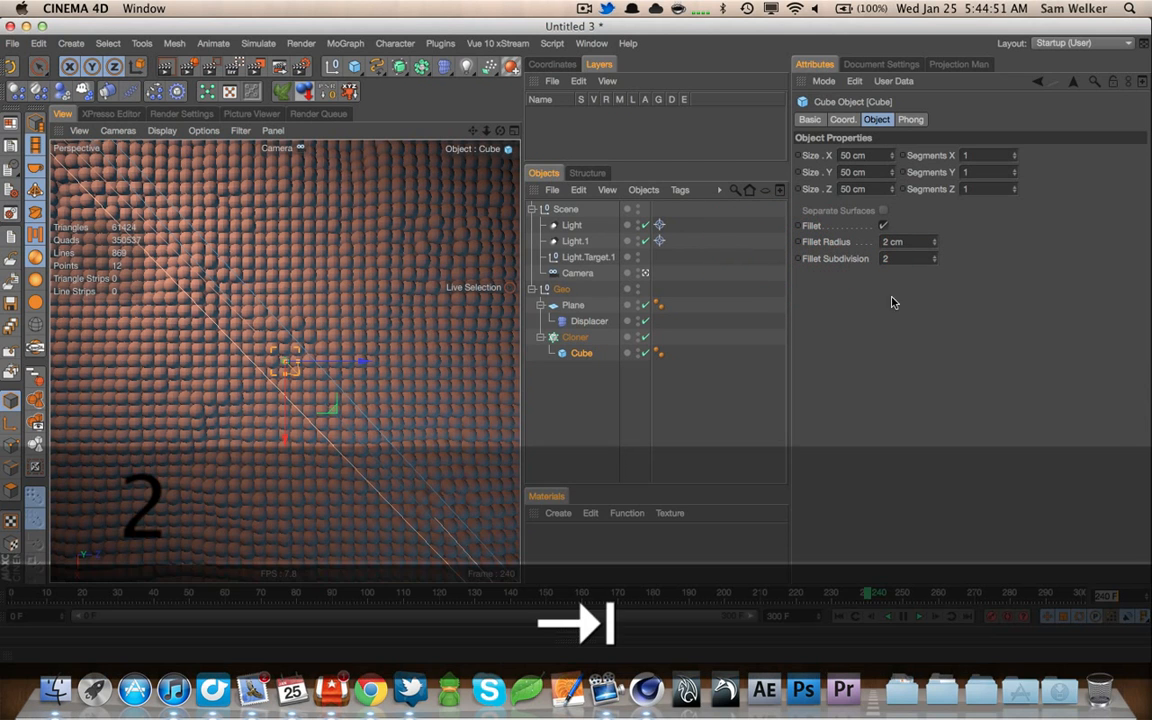
Set the cube's fillet radius to 4 cm
{"action": "double_click", "coordinate": [886, 242]}
{"action": "type", "text": "4"}
{"action": "key", "text": "Tab"}
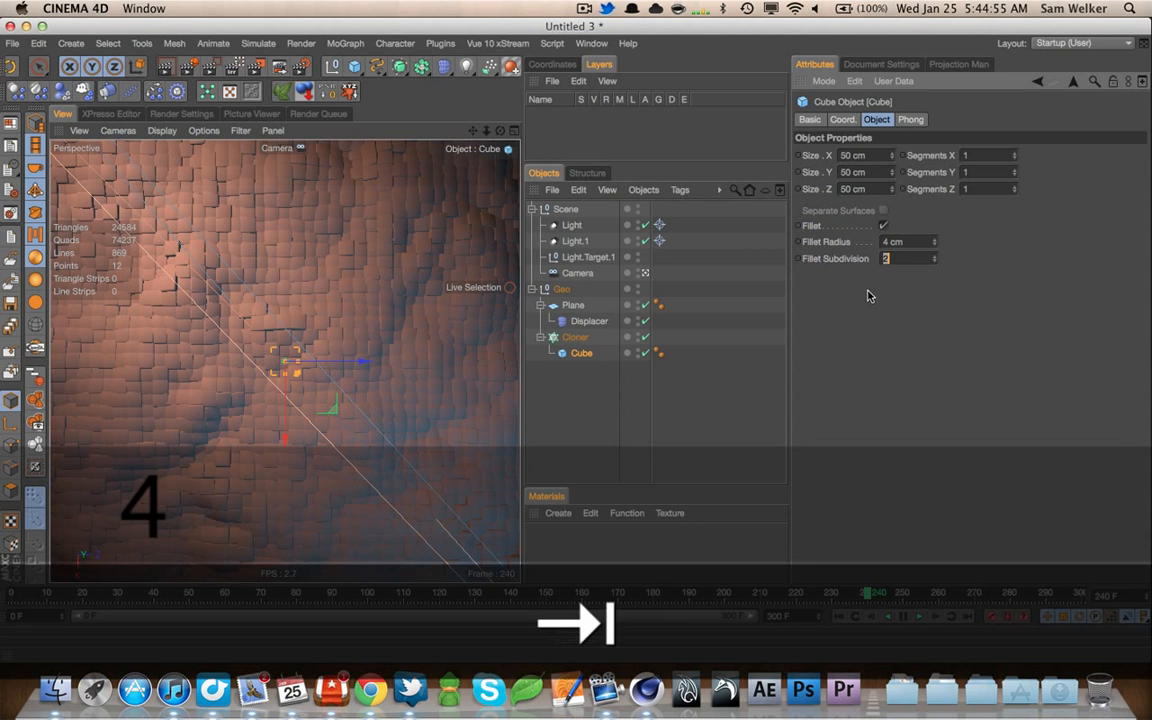
Set the cube's fillet radius to 5 cm
{"action": "double_click", "coordinate": [888, 242]}
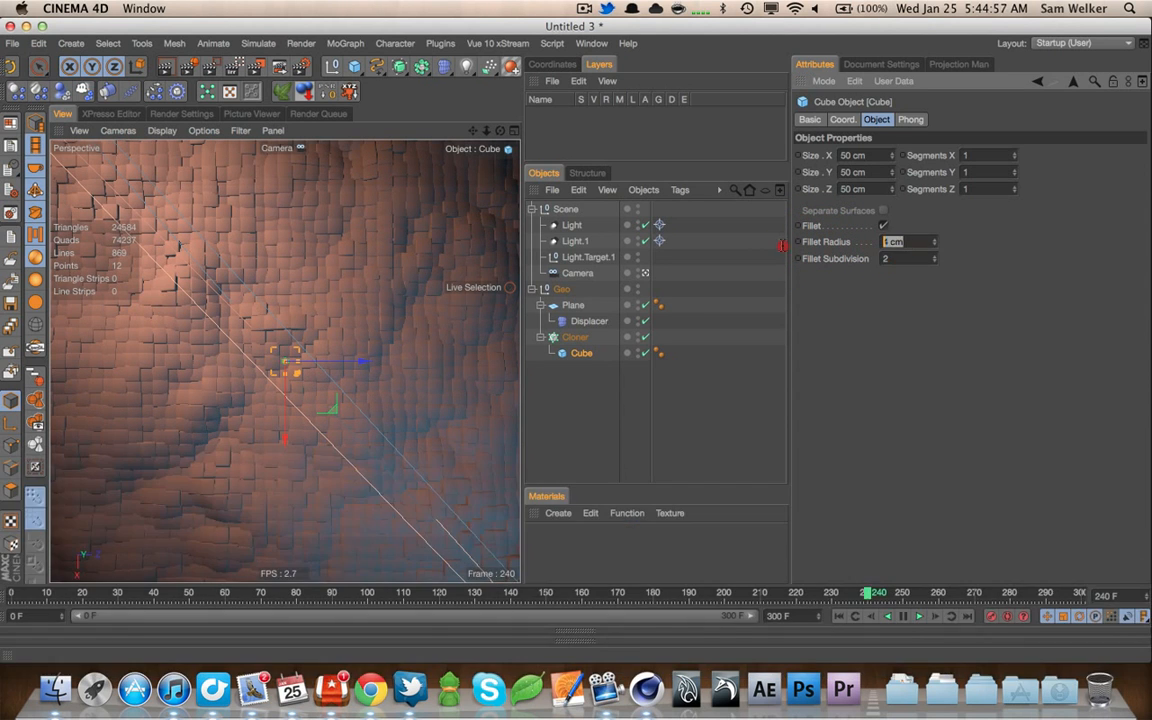
{"action": "type", "text": "5"}
{"action": "key", "text": "Tab"}
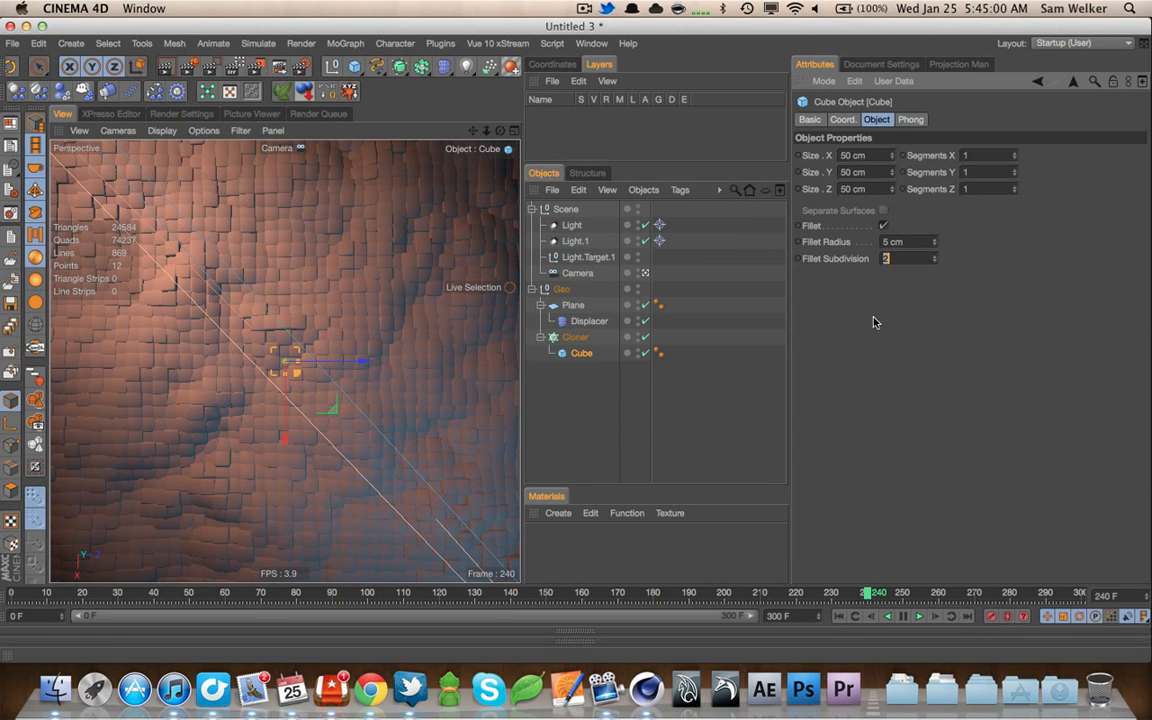
{"action": "left_click", "coordinate": [873, 322]}
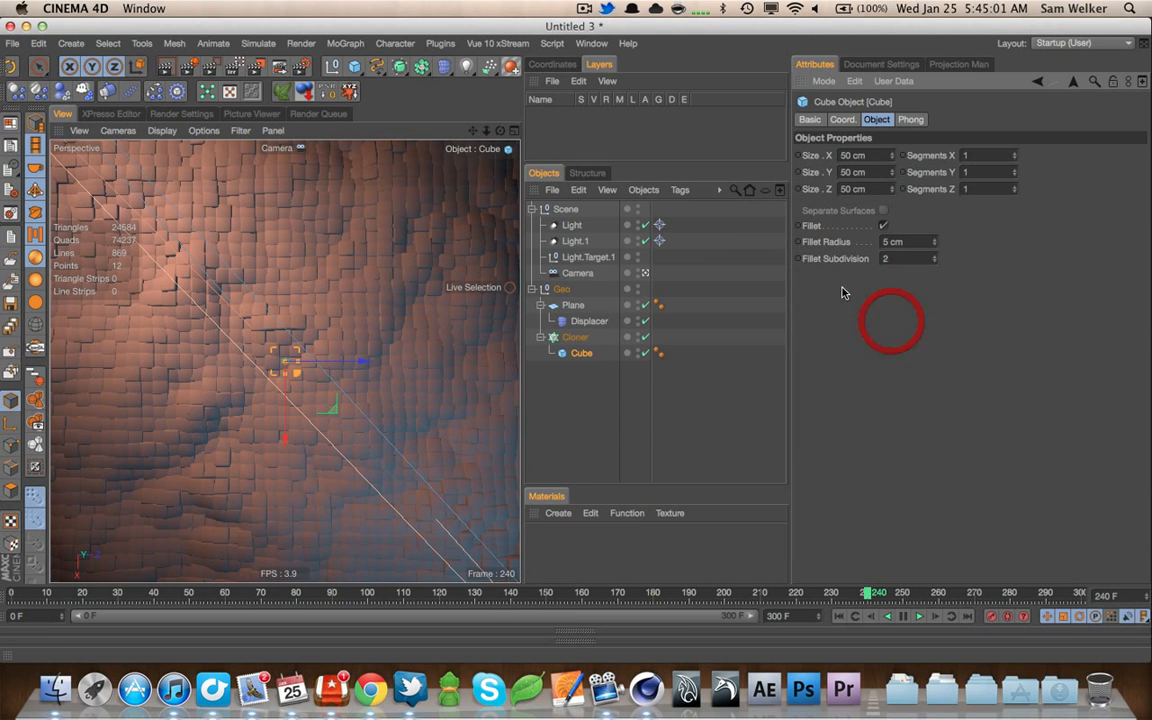
Reduce the plane's width segments and height segments to 55 each
{"action": "left_click", "coordinate": [589, 321]}
{"action": "left_click", "coordinate": [573, 305]}
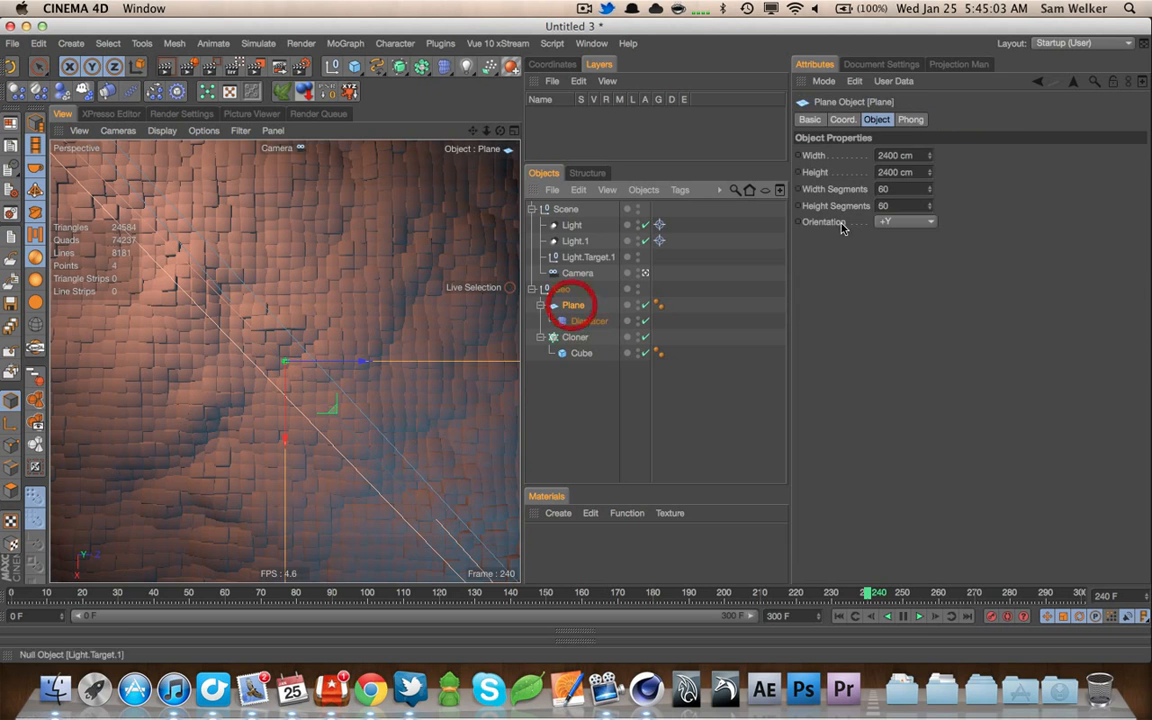
{"action": "type", "text": "55"}
{"action": "key", "text": "Tab"}
{"action": "type", "text": "55"}
{"action": "key", "text": "Tab"}
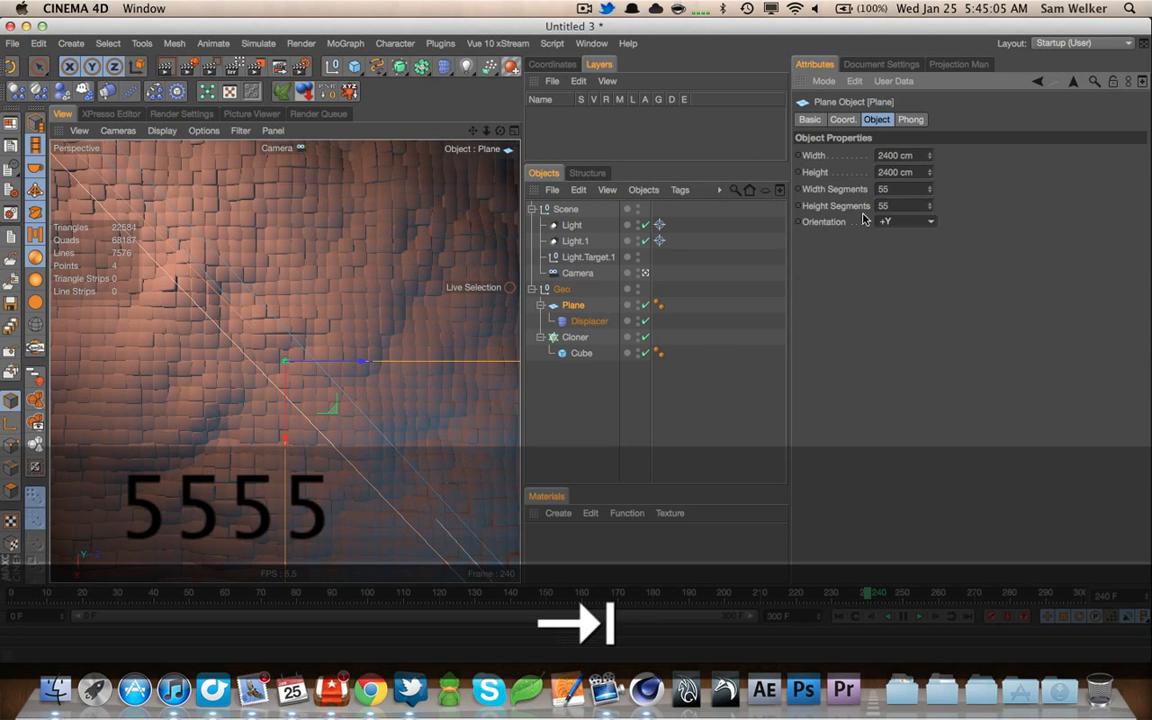
{"action": "left_click", "coordinate": [882, 297]}
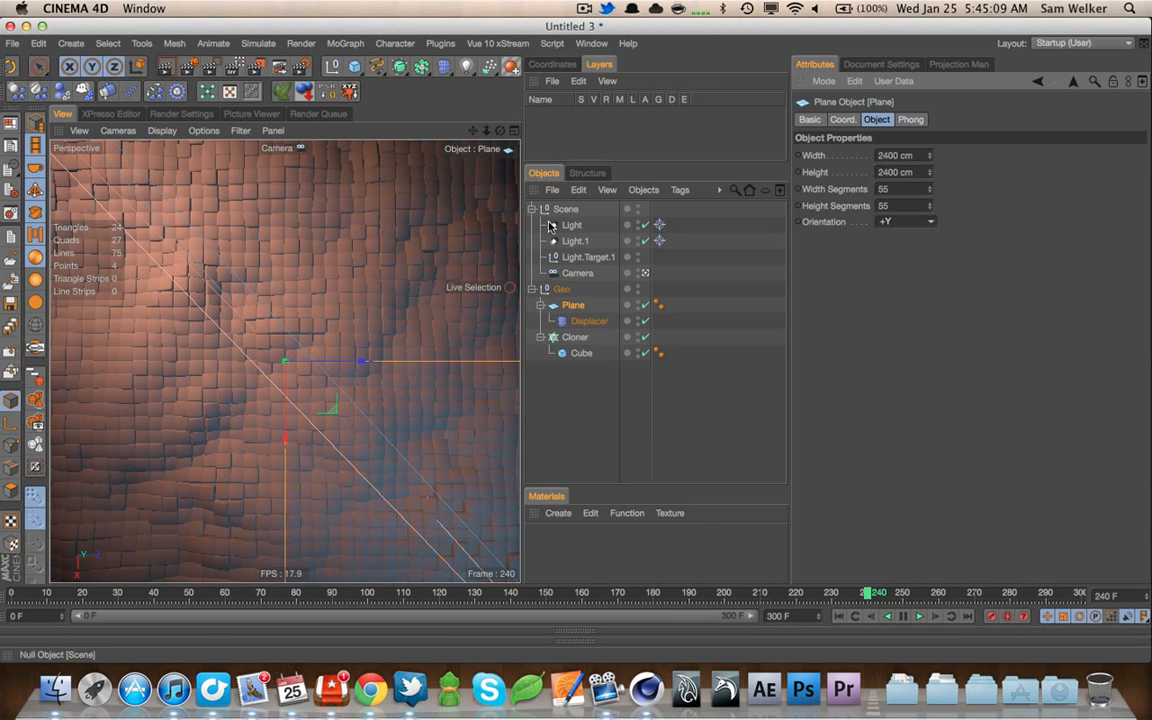
Scrub through the animation in a closer view and in the original camera view, ending at frame 300
{"action": "mouse_move", "coordinate": [486, 133]}
{"action": "left_mouse_down"}
{"action": "mouse_move", "coordinate": [632, 129]}
{"action": "mouse_move", "coordinate": [542, 150]}
{"action": "mouse_move", "coordinate": [492, 133]}
{"action": "left_mouse_up"}
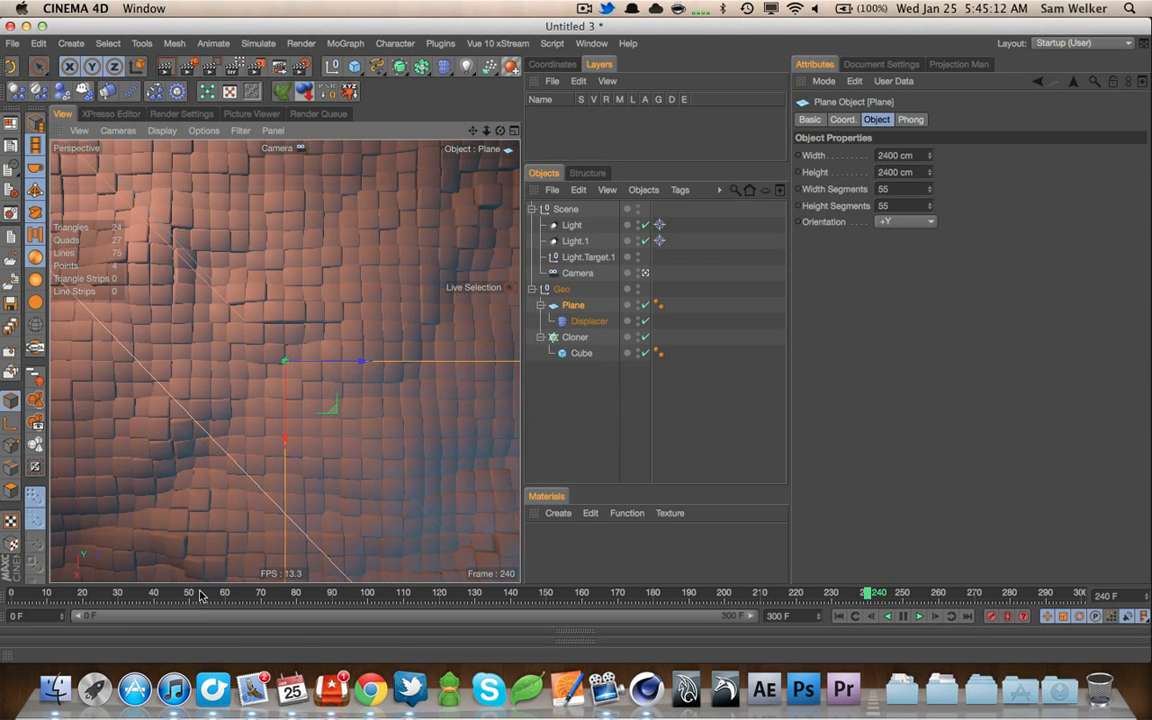
{"action": "left_click", "coordinate": [158, 601]}
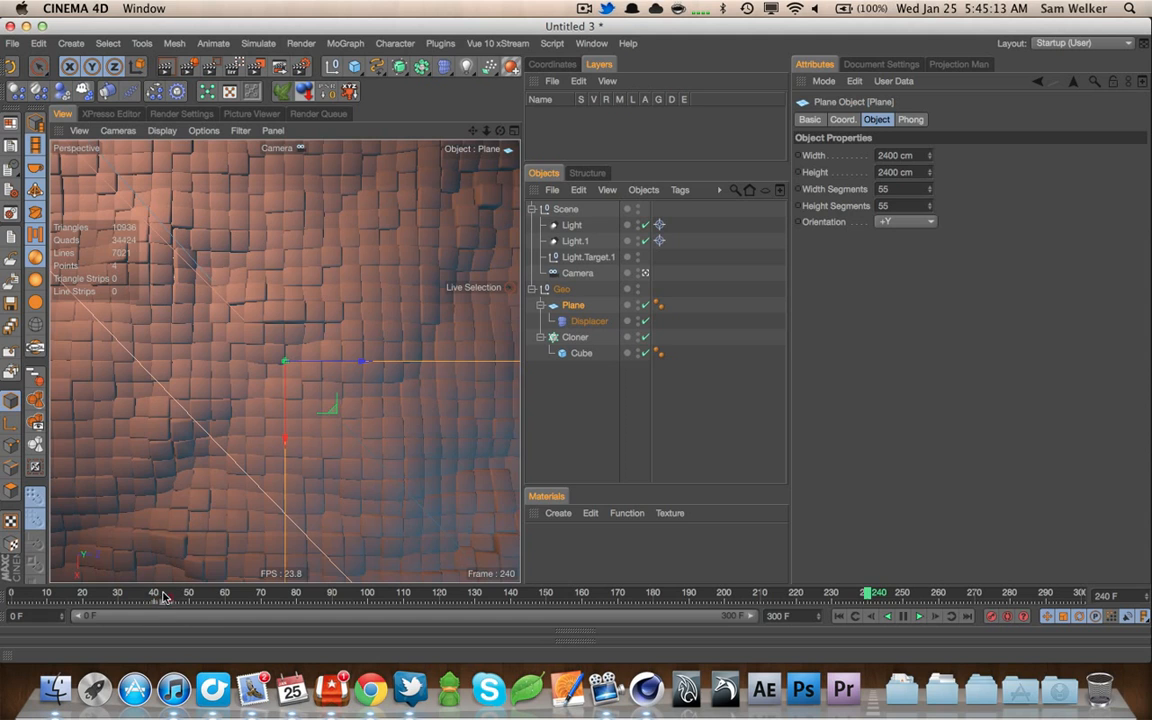
{"action": "left_click_drag", "start_coordinate": [163, 597], "coordinate": [1049, 571]}
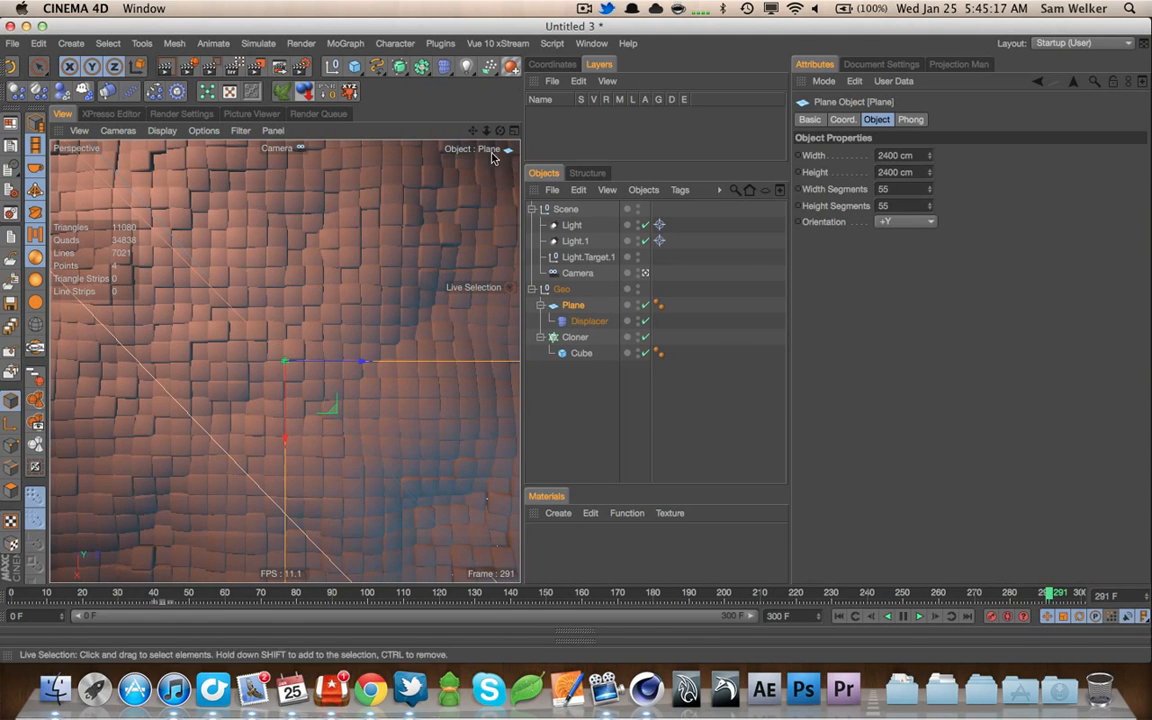
{"action": "key", "text": "super+shift+z"}
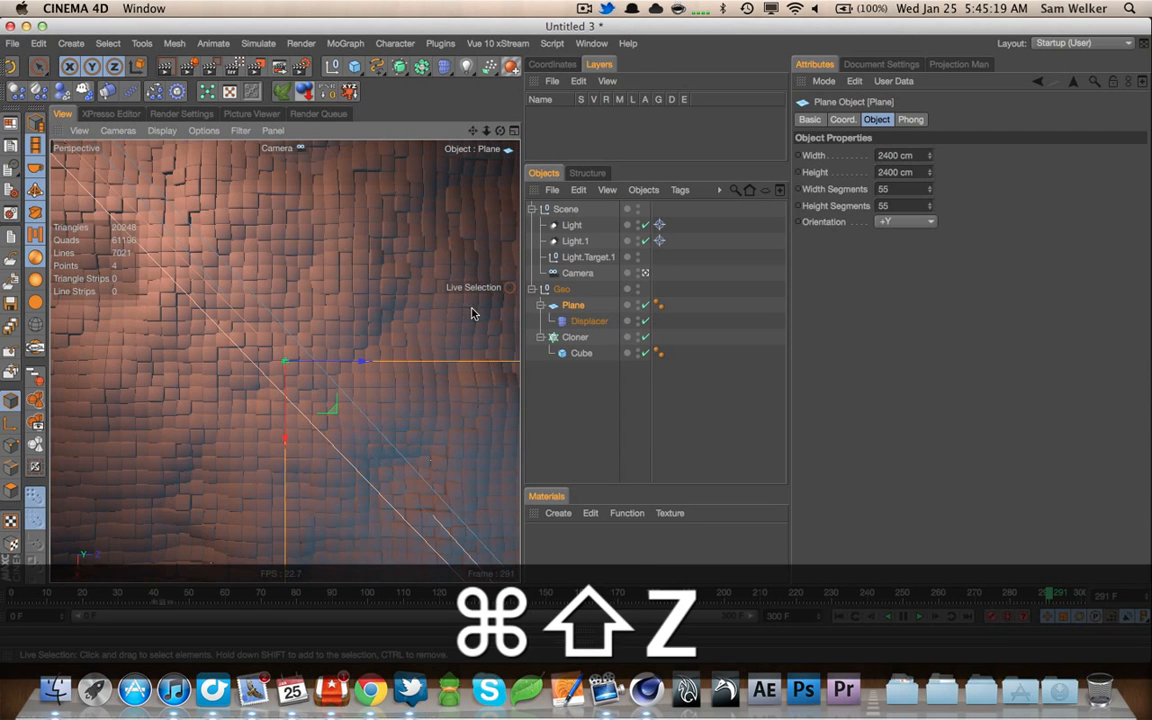
{"action": "mouse_move", "coordinate": [176, 592]}
{"action": "left_mouse_down"}
{"action": "mouse_move", "coordinate": [771, 566]}
{"action": "mouse_move", "coordinate": [1054, 571]}
{"action": "mouse_move", "coordinate": [1128, 558]}
{"action": "left_mouse_up"}
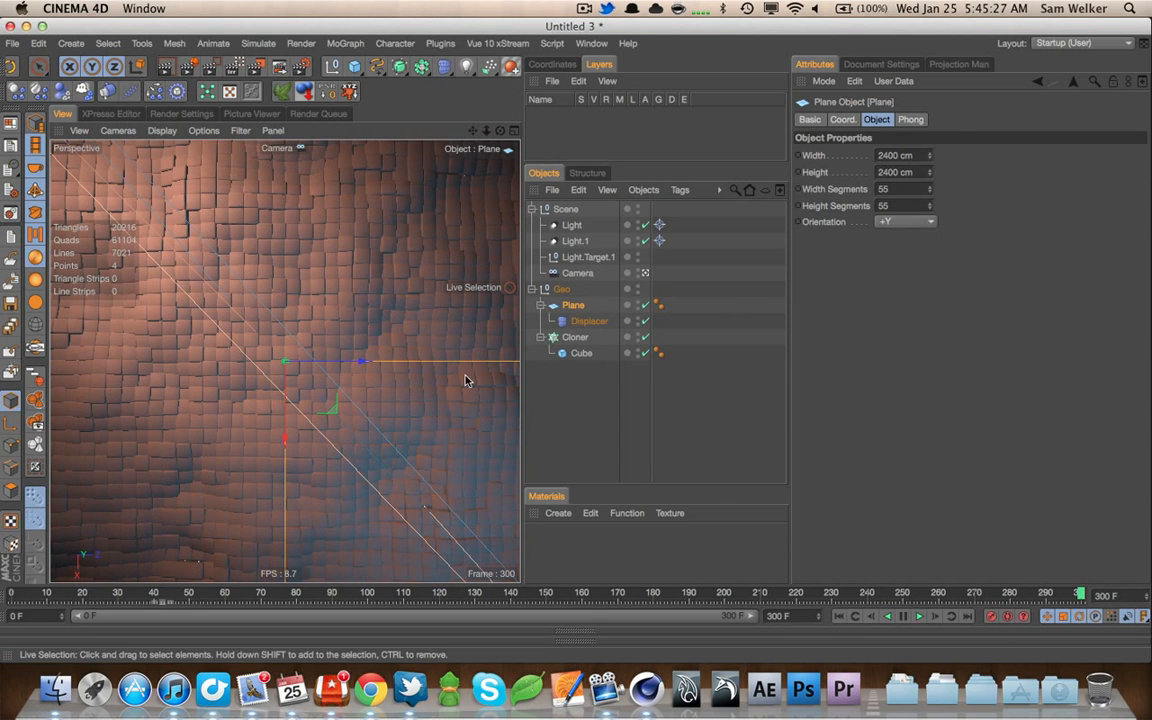
Widen the viewport, create a new material and apply it to the Cloner
{"action": "left_click_drag", "start_coordinate": [522, 325], "coordinate": [579, 327]}
{"action": "double_click", "coordinate": [648, 543]}
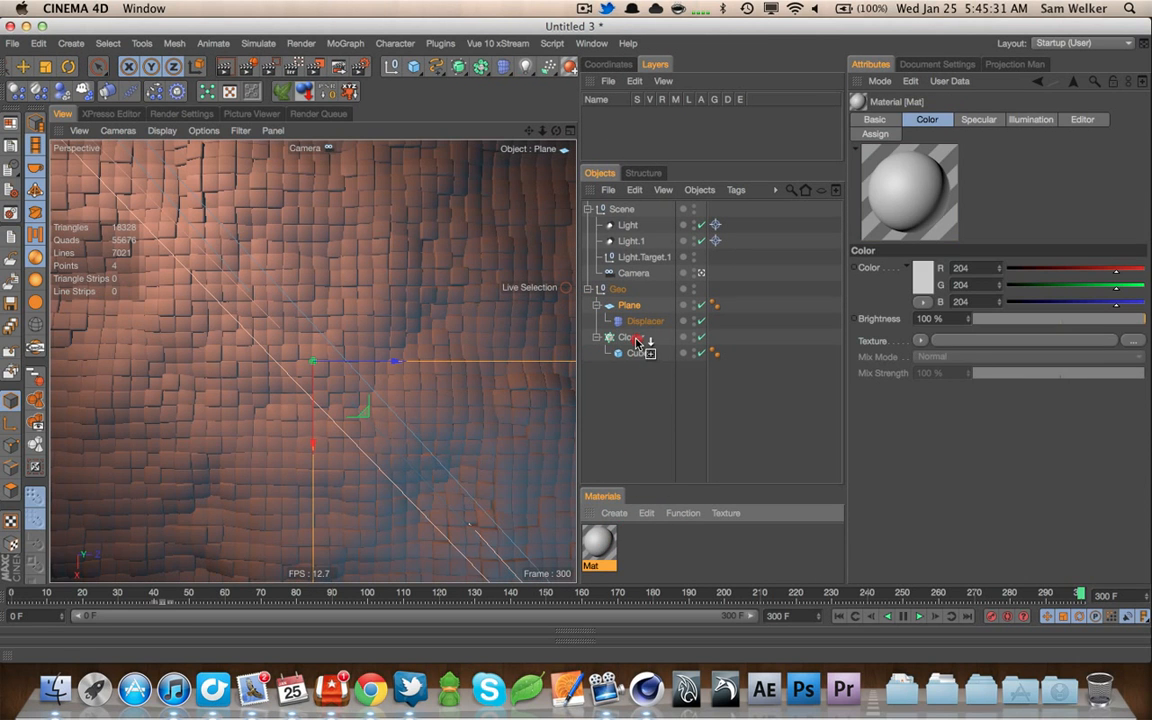
{"action": "left_click_drag", "start_coordinate": [637, 343], "coordinate": [645, 345]}
Open the new material for editing, enable its Reflection and Bump channels, and load a Noise texture into Bump
{"action": "double_click", "coordinate": [601, 543]}
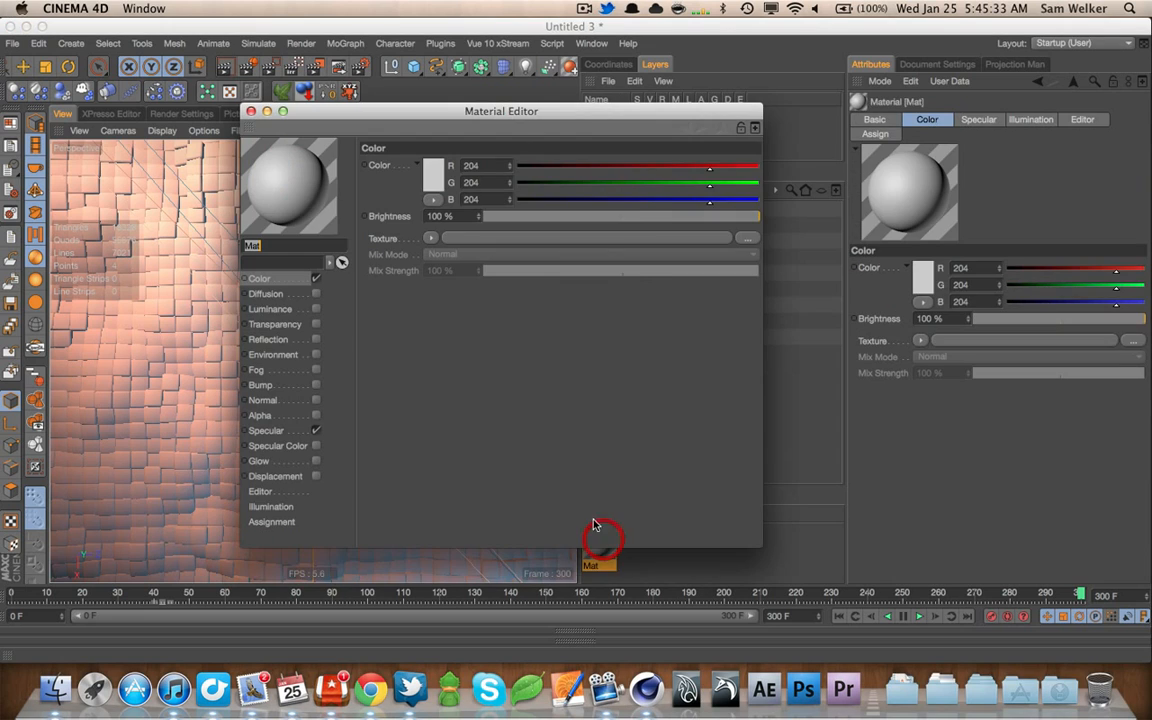
{"action": "left_click", "coordinate": [428, 175]}
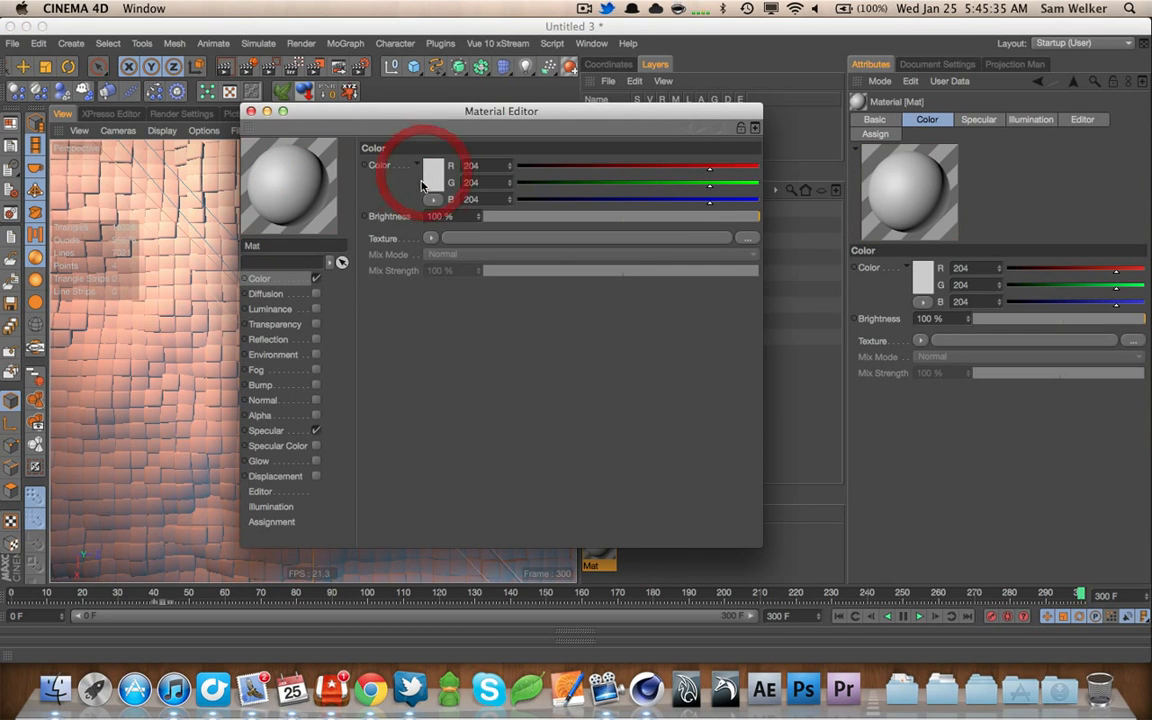
{"action": "left_click", "coordinate": [315, 340]}
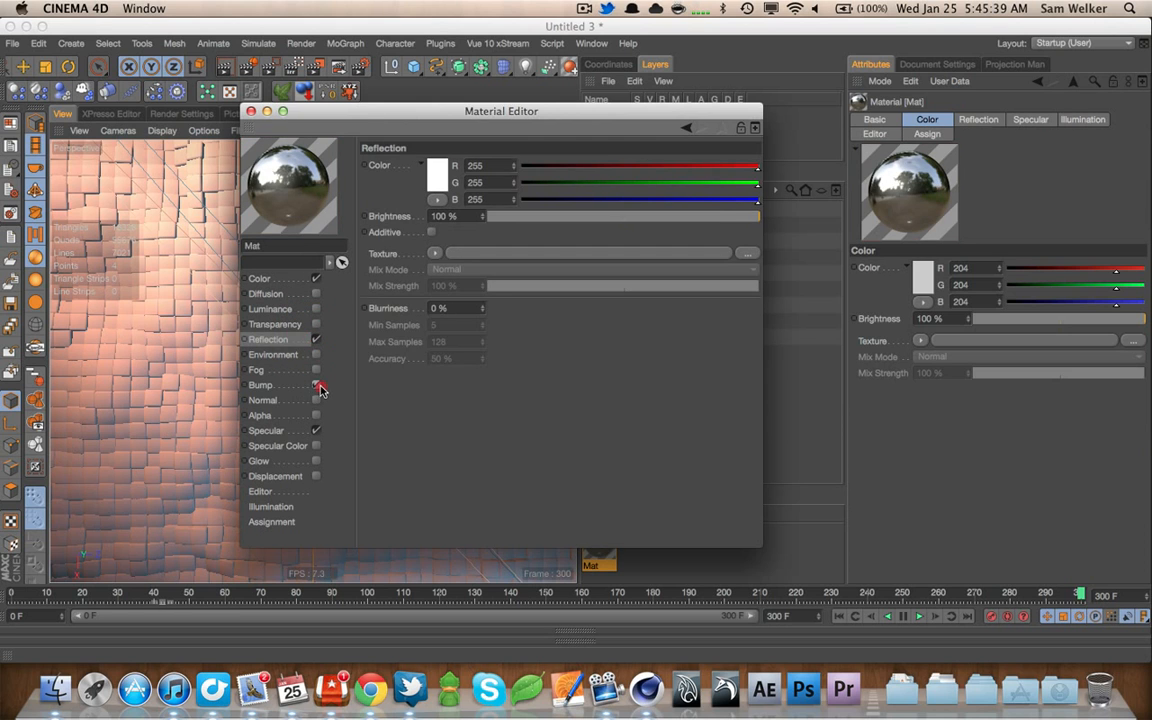
{"action": "left_click", "coordinate": [316, 386]}
{"action": "left_click", "coordinate": [422, 204]}
{"action": "left_click", "coordinate": [466, 396]}
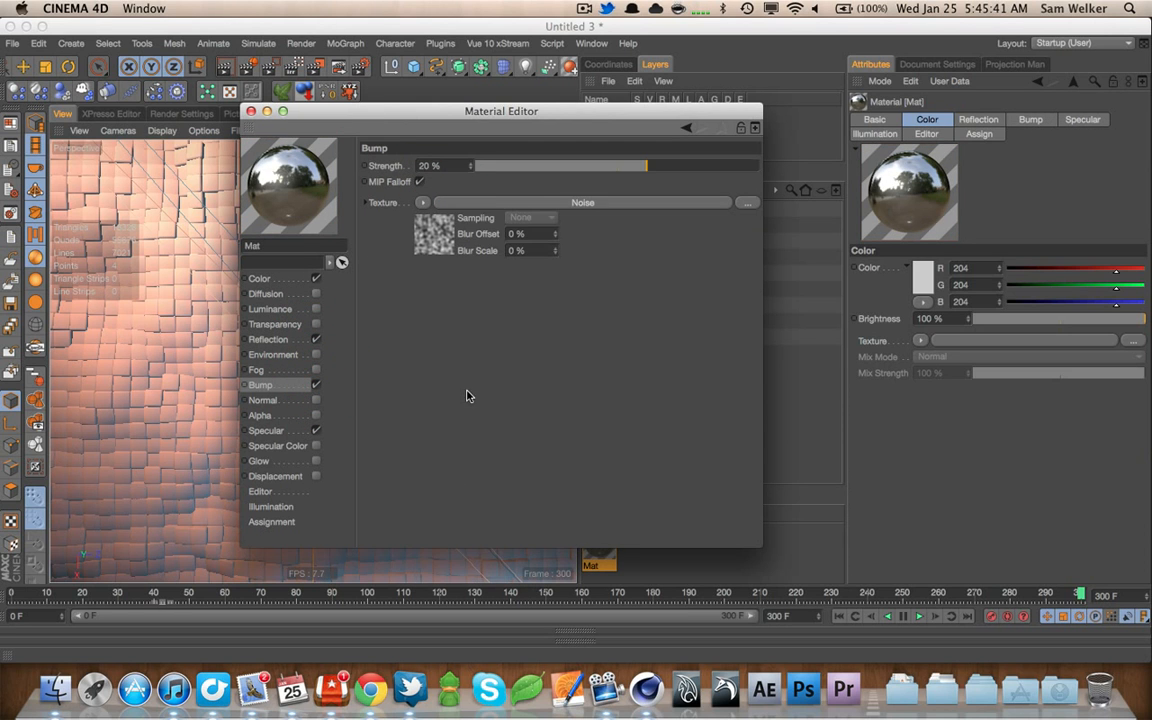
Change the bump noise type to Turbulence and return to the Bump channel settings
{"action": "left_click", "coordinate": [442, 200]}
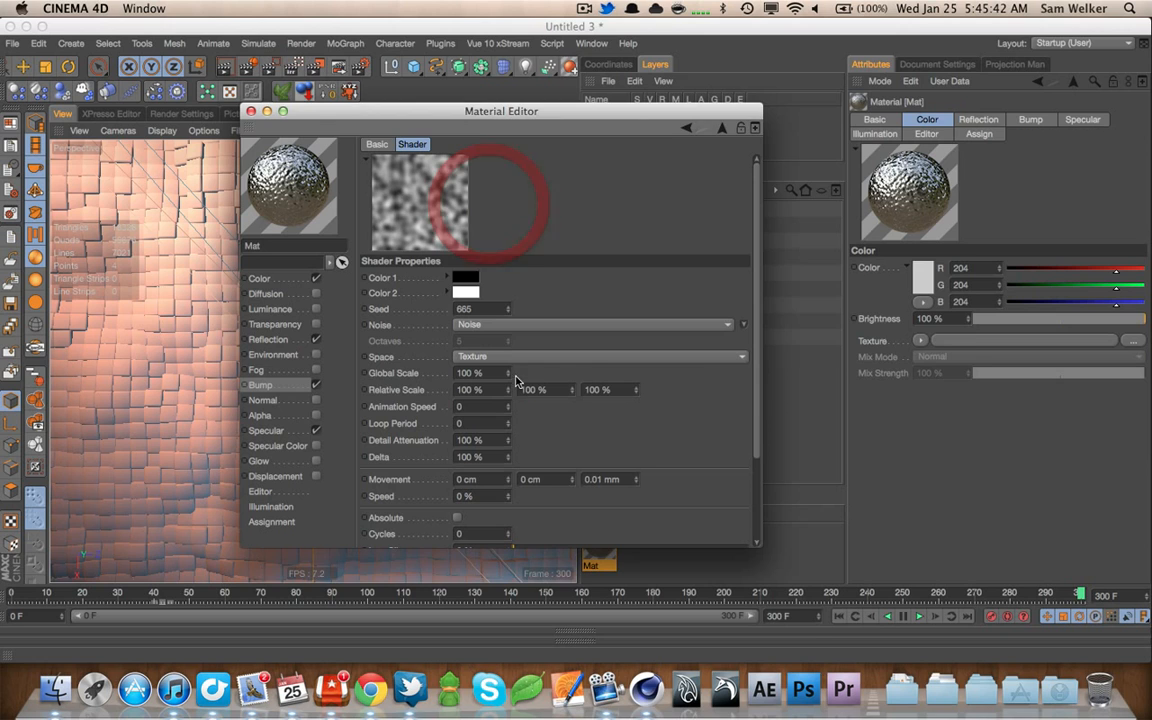
{"action": "left_click", "coordinate": [744, 324]}
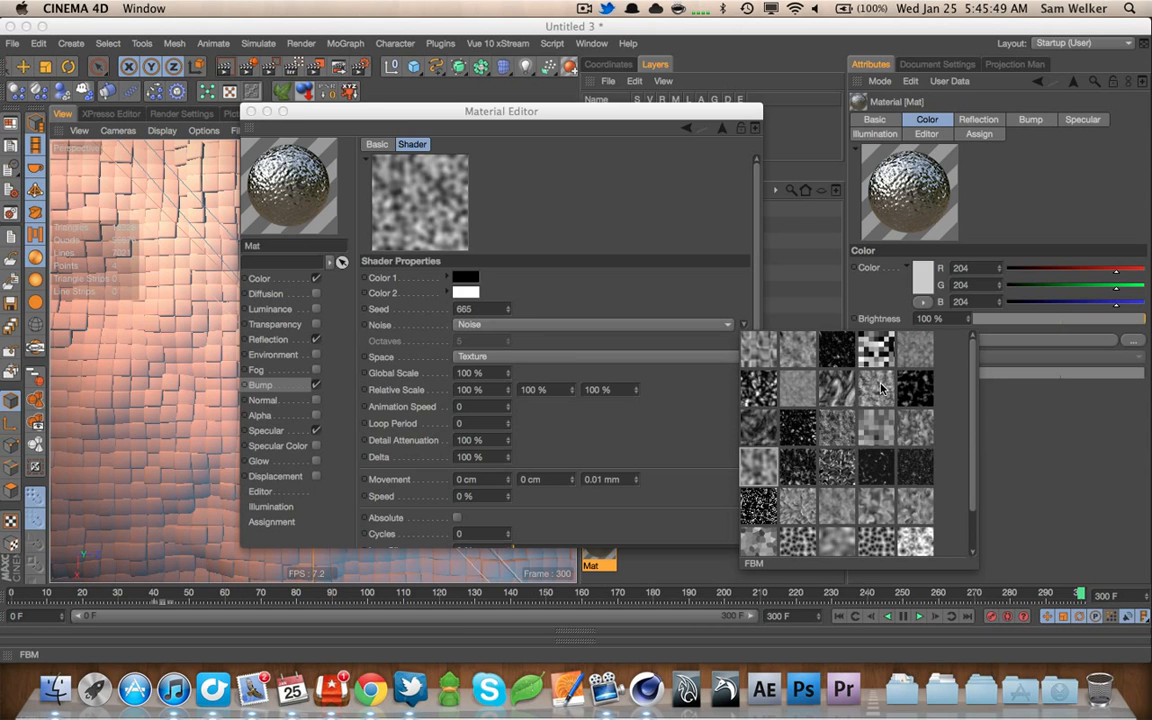
{"action": "left_click", "coordinate": [668, 328]}
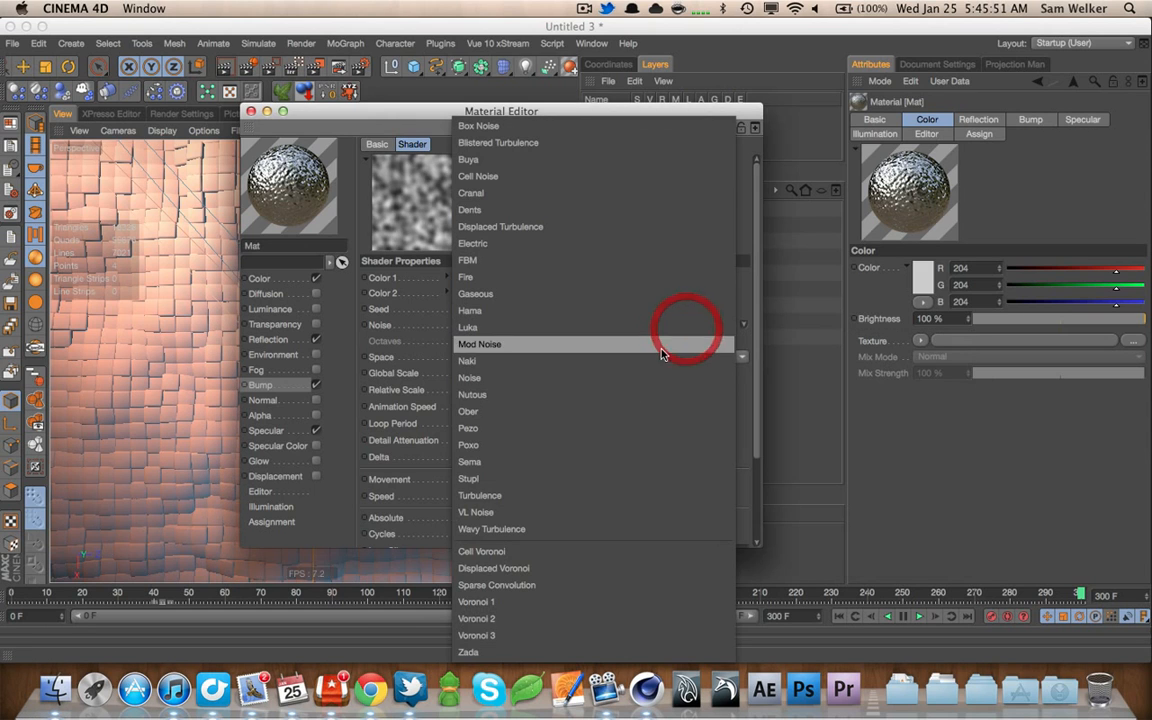
{"action": "left_click", "coordinate": [605, 494]}
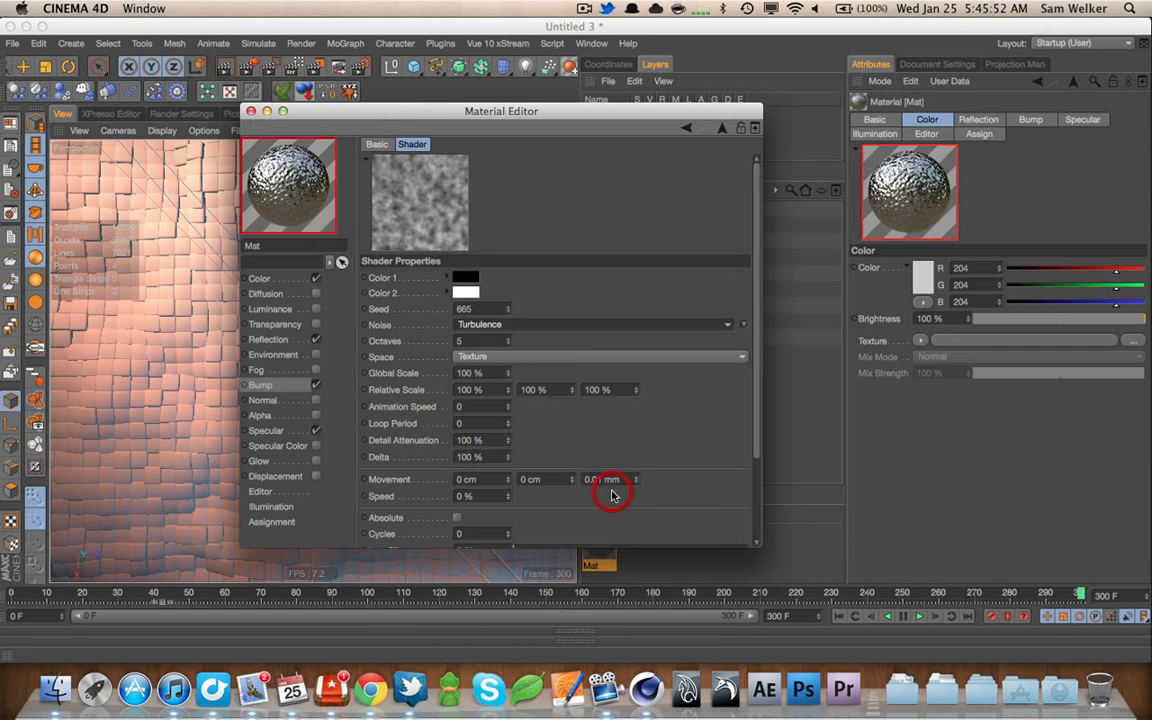
{"action": "left_click", "coordinate": [294, 387]}
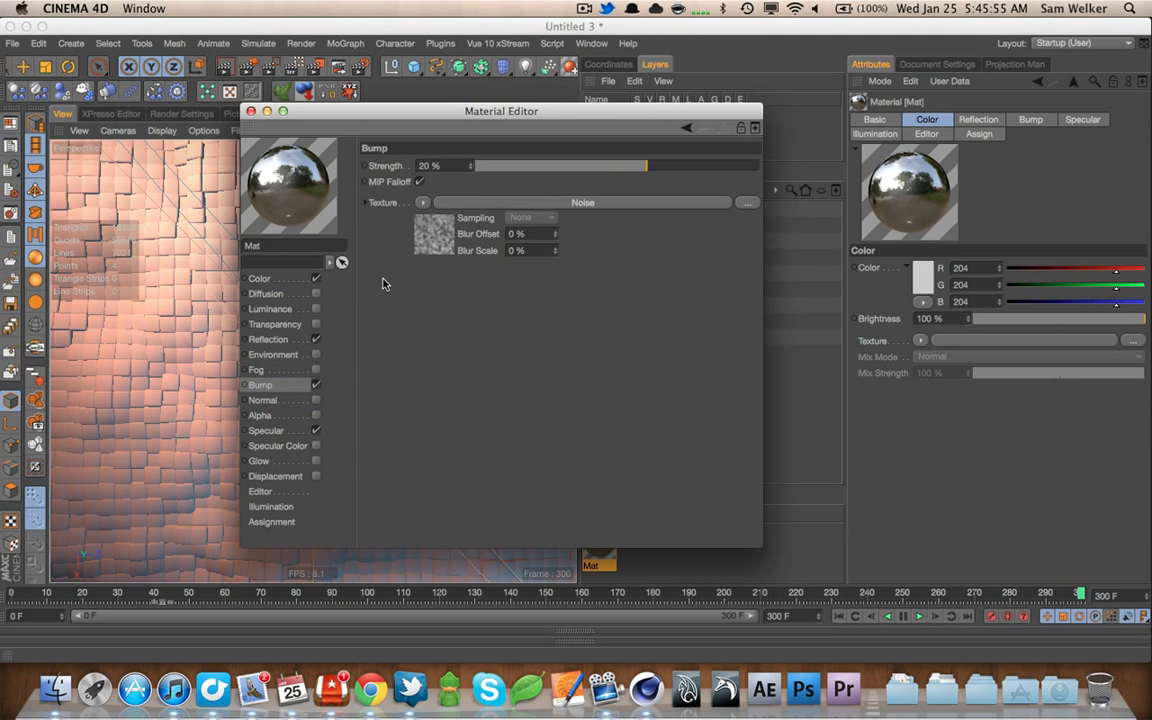
Load a Fresnel texture into the material's Reflection channel
{"action": "left_click", "coordinate": [316, 340]}
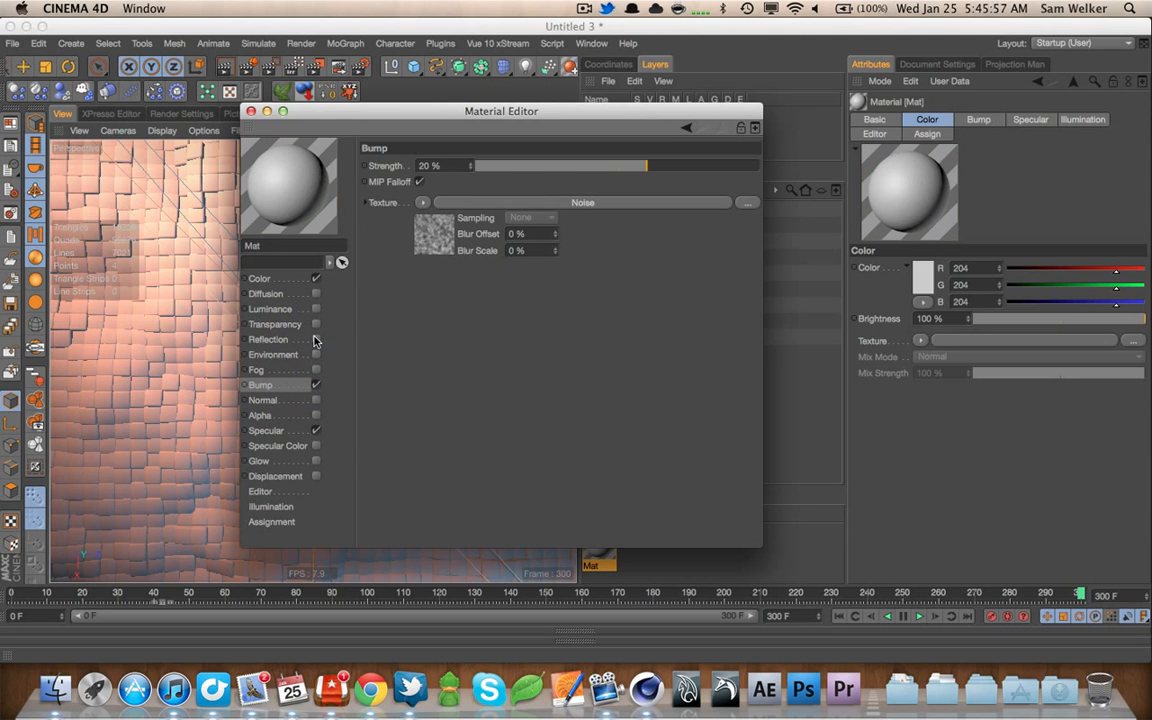
{"action": "left_click", "coordinate": [315, 340]}
{"action": "left_click", "coordinate": [435, 253]}
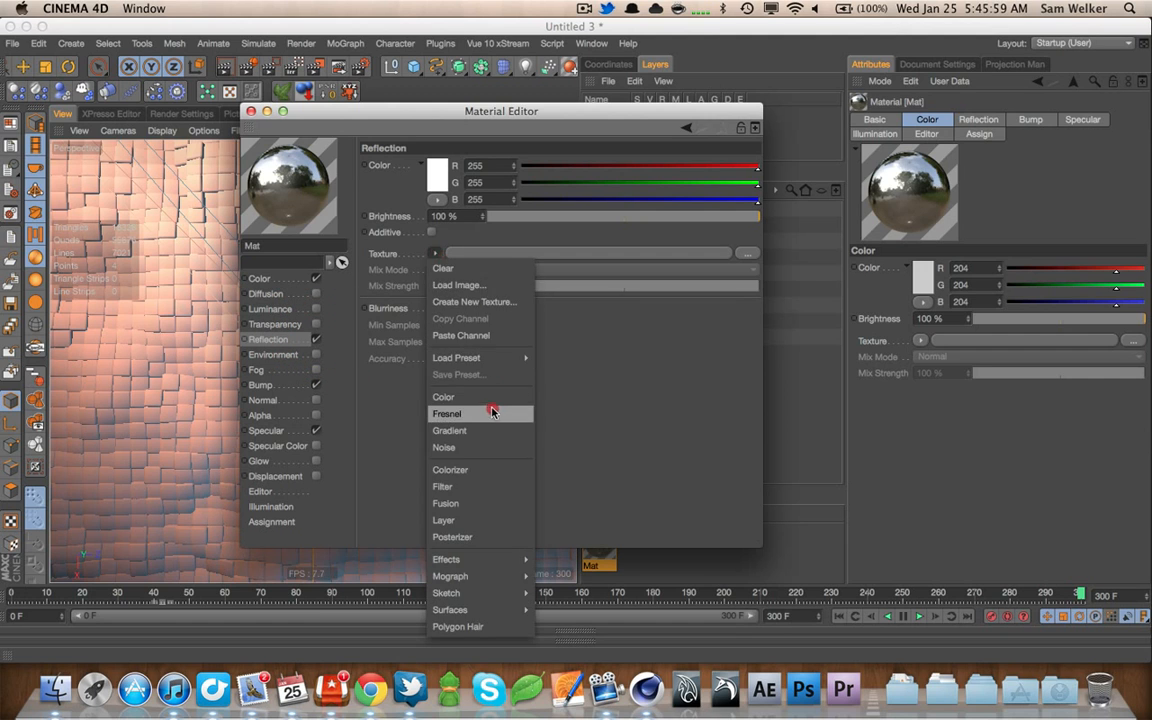
{"action": "left_click", "coordinate": [491, 412]}
Make the reflection's Fresnel shader physical with the Glass preset and return to the Reflection channel settings
{"action": "left_click", "coordinate": [445, 254]}
{"action": "left_click", "coordinate": [421, 338]}
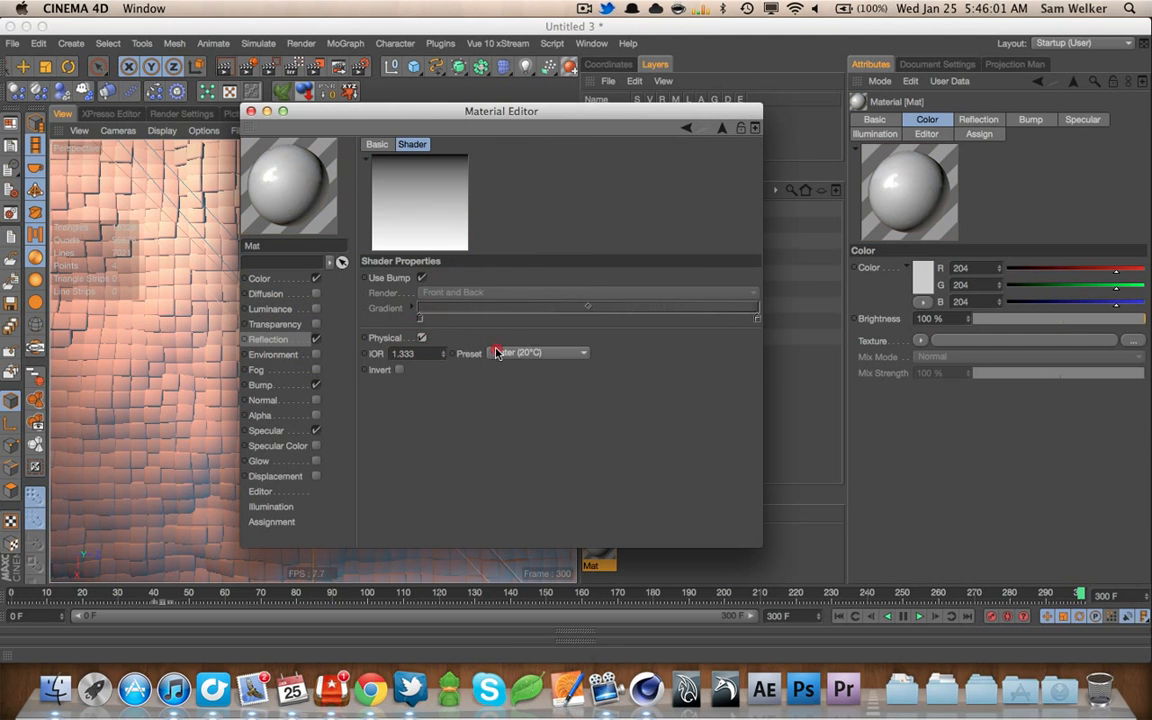
{"action": "left_click", "coordinate": [495, 353]}
{"action": "left_click", "coordinate": [520, 345]}
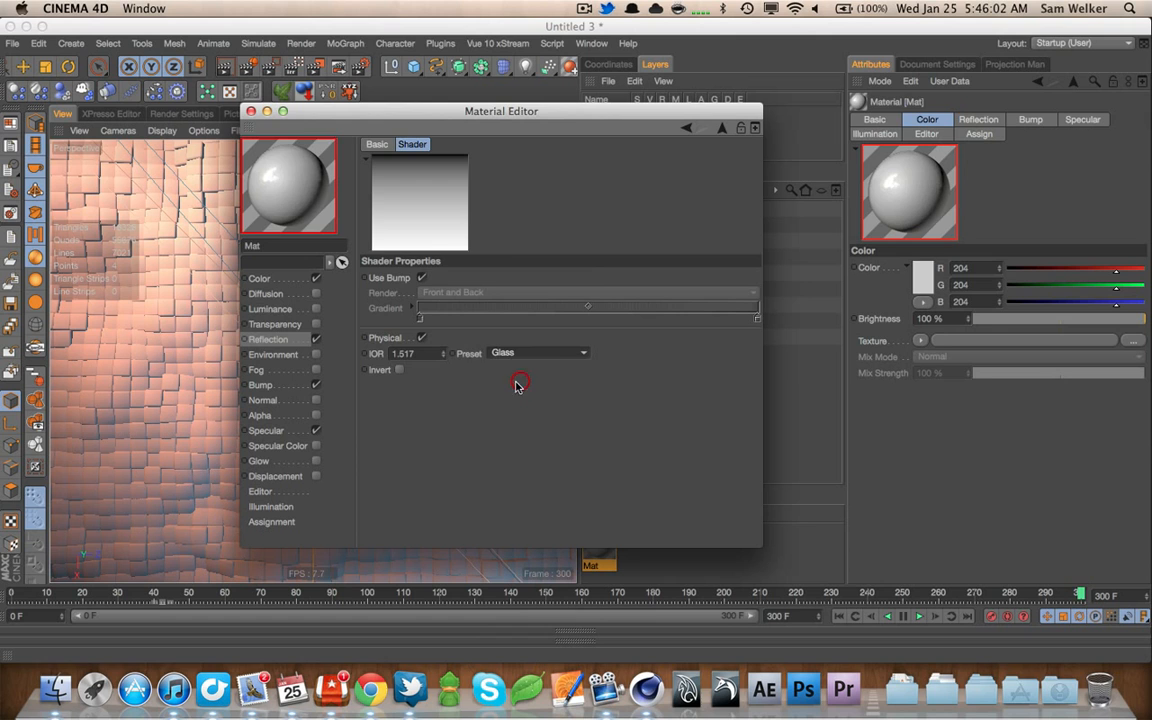
{"action": "left_click", "coordinate": [266, 339]}
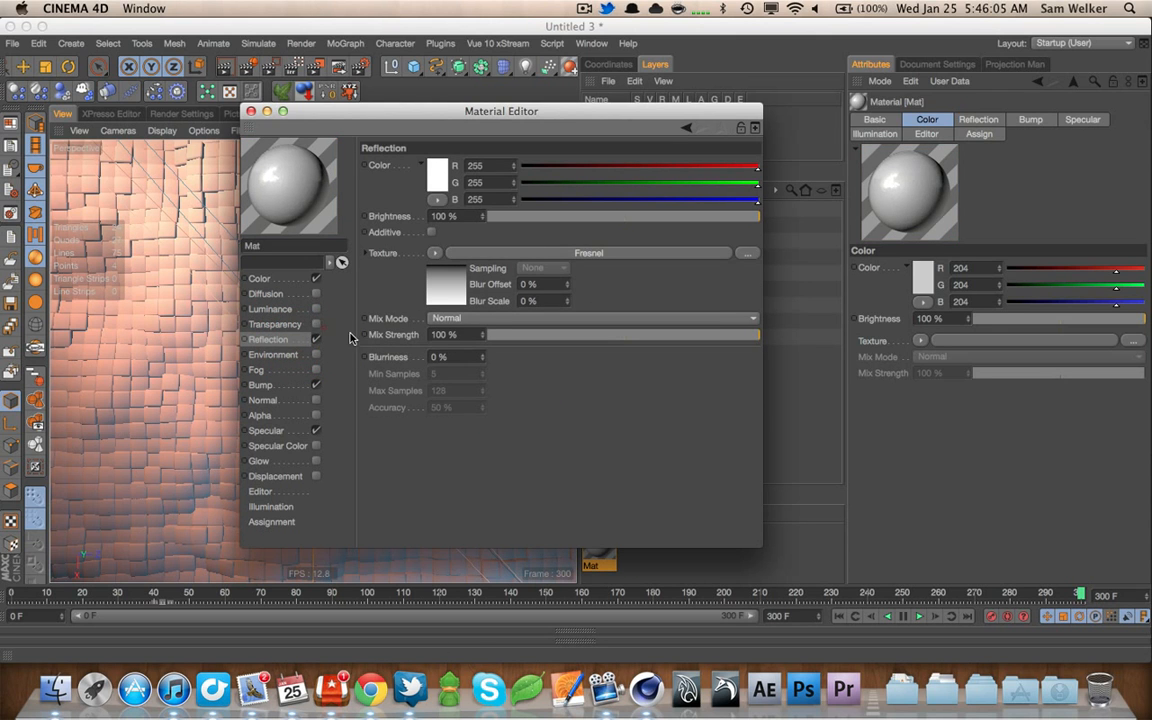
Enable the material's Transparency channel with 90% brightness and a refraction of 1.517
{"action": "left_click", "coordinate": [316, 324]}
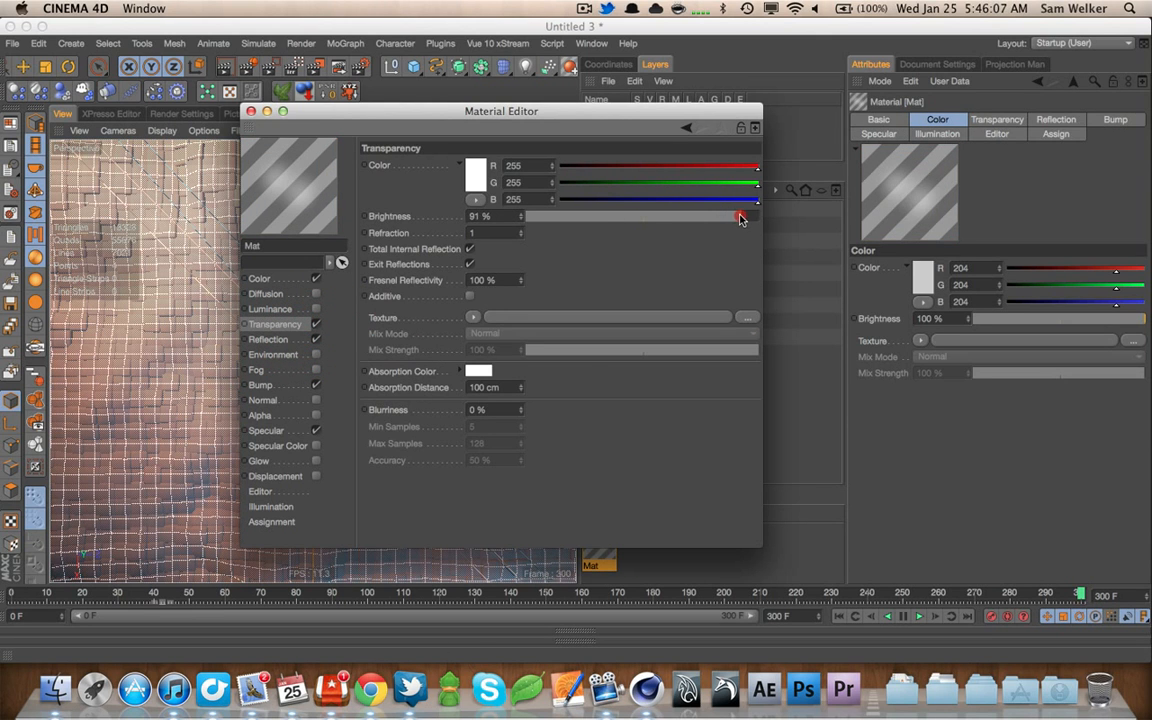
{"action": "left_click_drag", "start_coordinate": [740, 218], "coordinate": [737, 218]}
{"action": "left_click", "coordinate": [497, 234]}
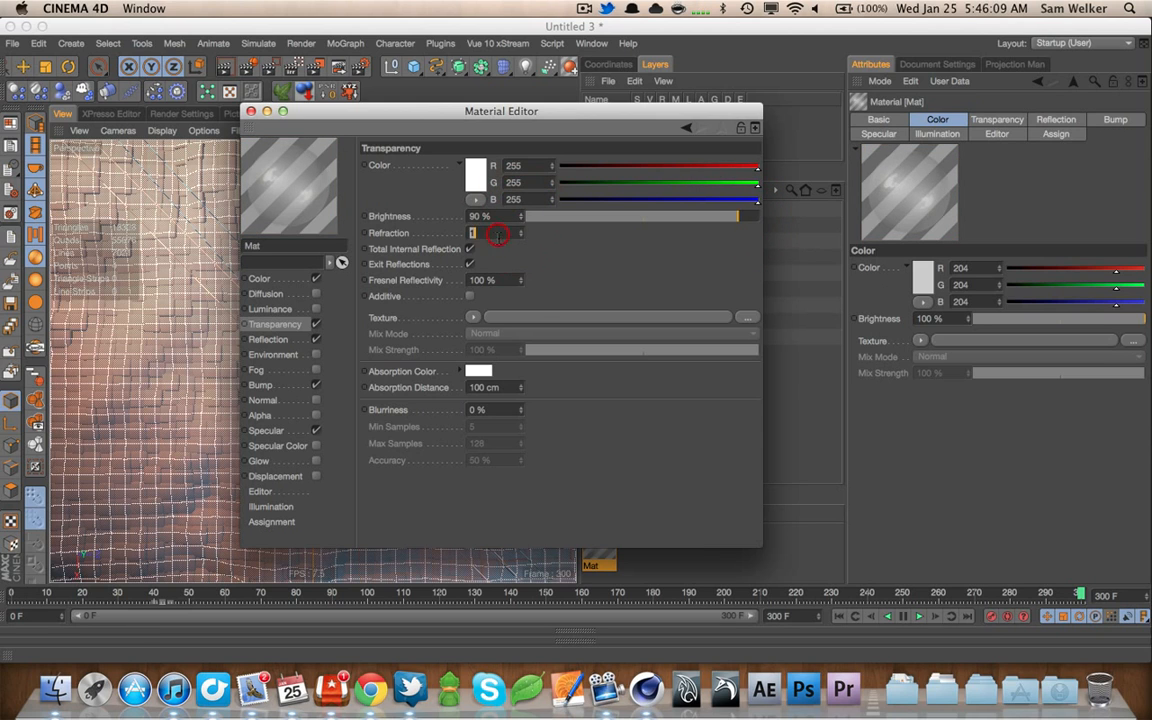
{"action": "key", "text": "Right"}
{"action": "type", "text": "."}
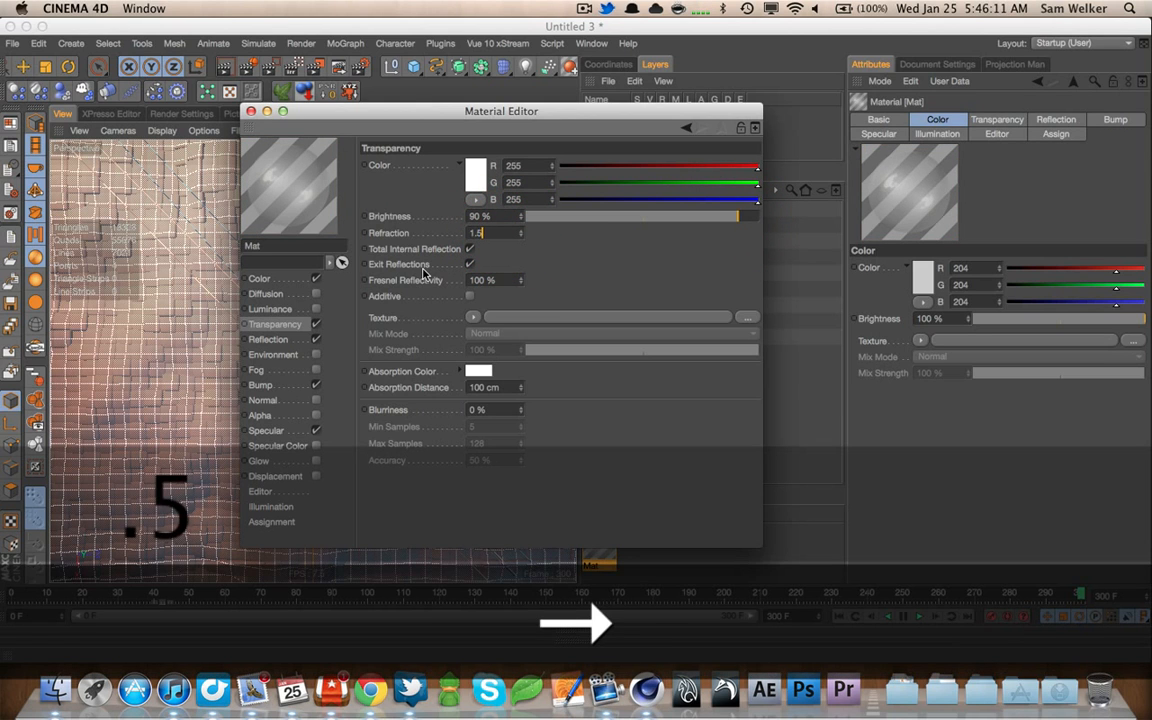
{"action": "type", "text": "517"}
{"action": "key", "text": "Return"}
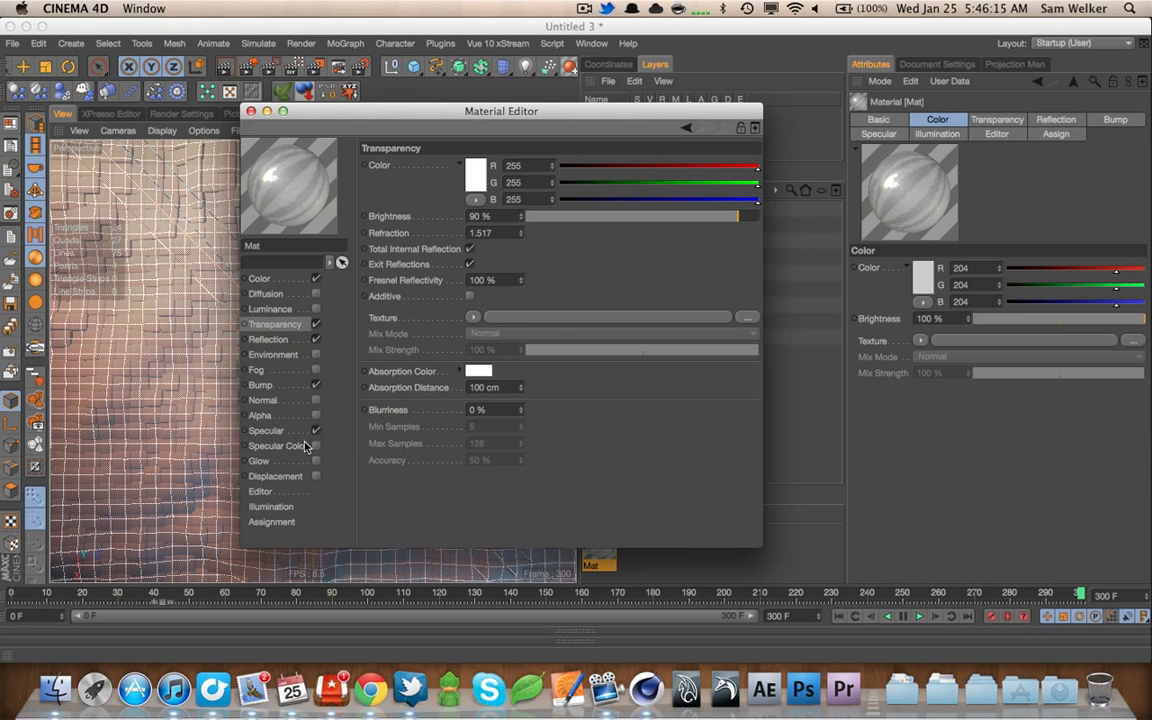
Set the material's specular highlight to 25% height and 40% width
{"action": "left_click", "coordinate": [299, 431]}
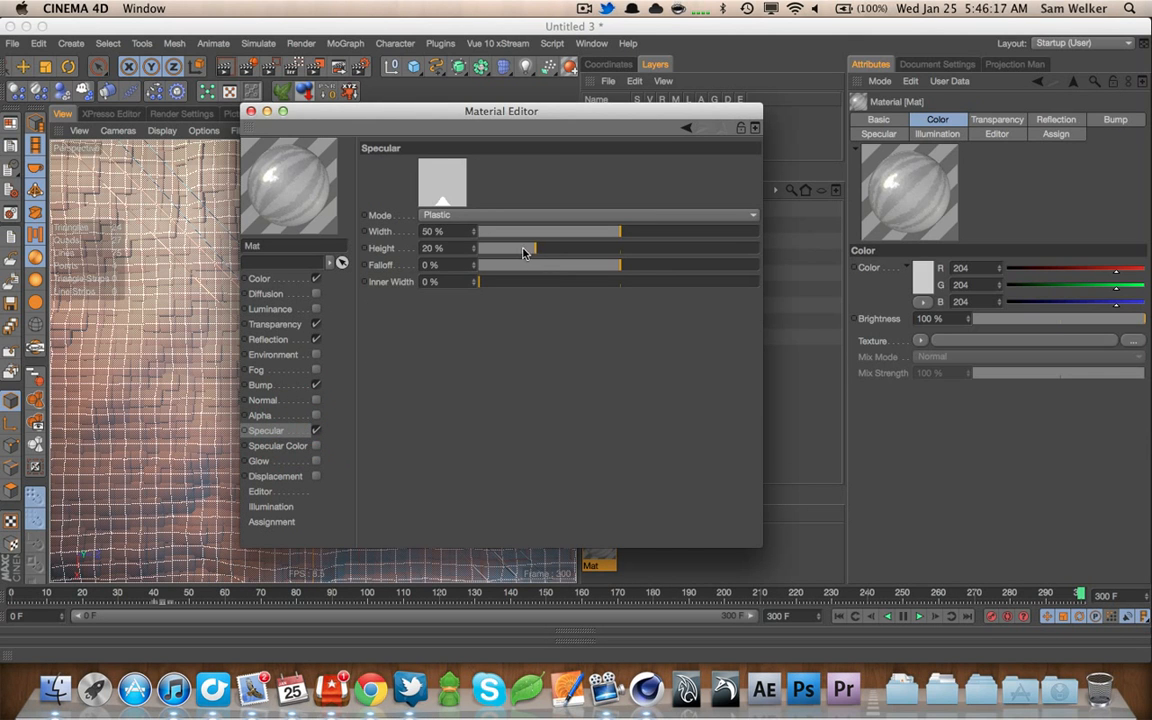
{"action": "left_click_drag", "start_coordinate": [547, 250], "coordinate": [548, 249]}
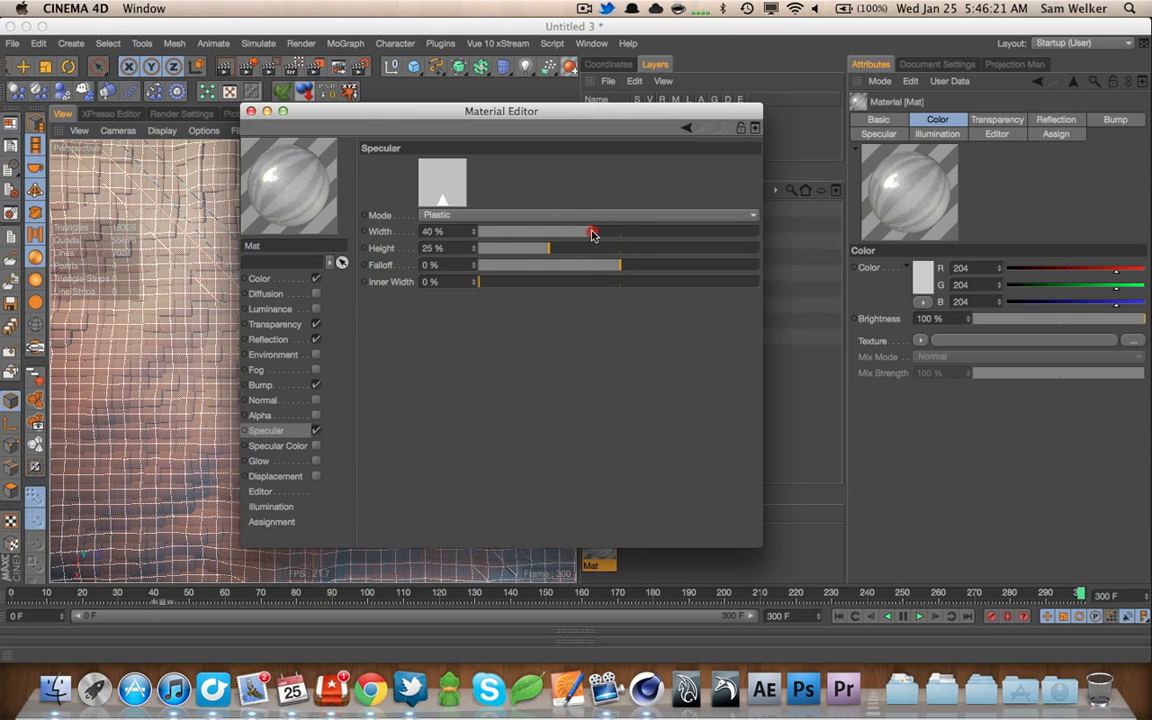
{"action": "left_click", "coordinate": [592, 232]}
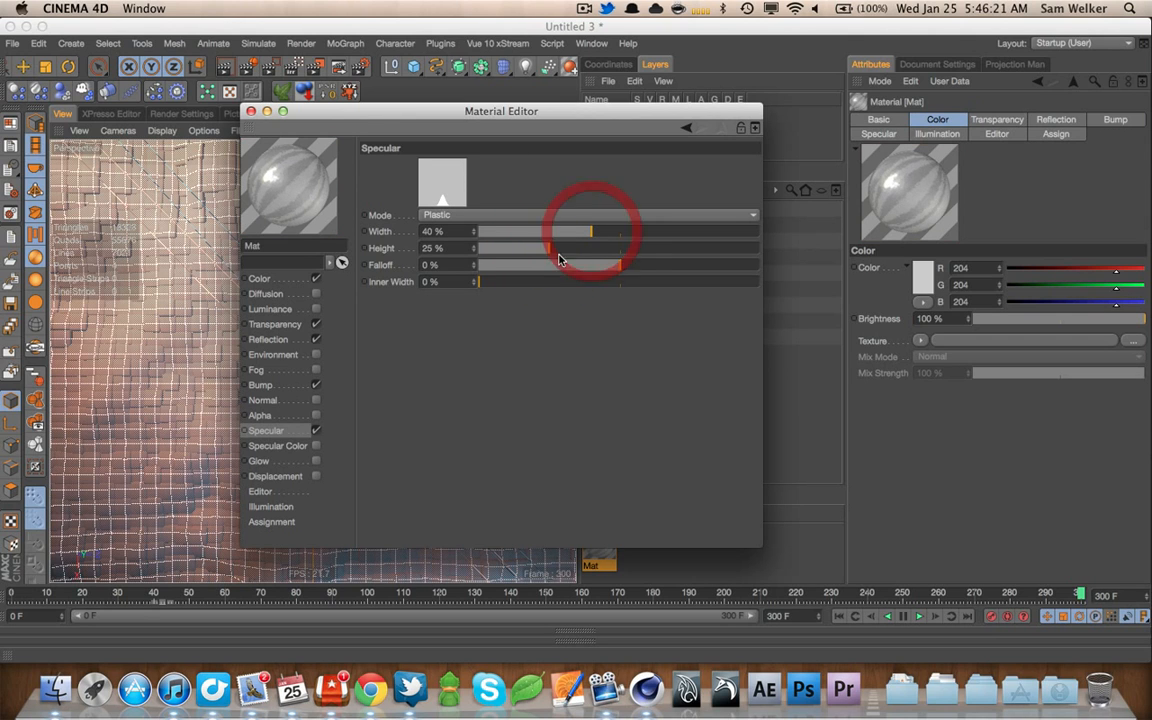
Enable the Luminance channel, disable Transparency, and load a Subsurface Scattering texture into Luminance
{"action": "left_click", "coordinate": [299, 310]}
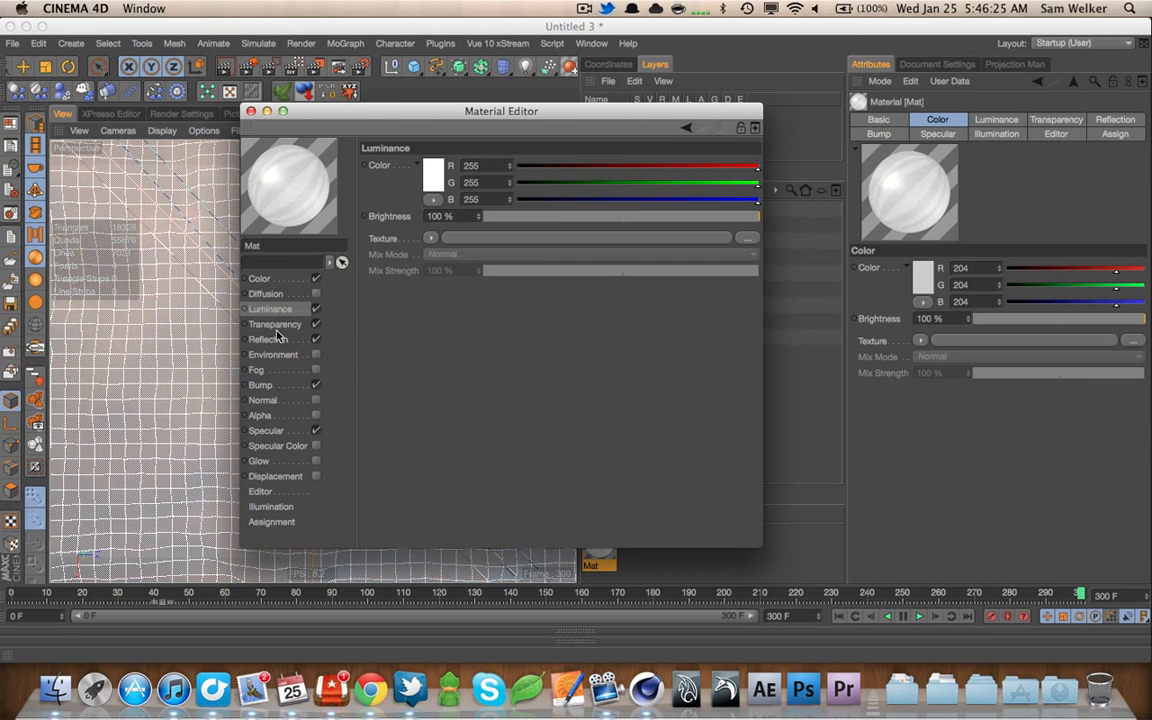
{"action": "left_click", "coordinate": [316, 326]}
{"action": "left_click", "coordinate": [430, 238]}
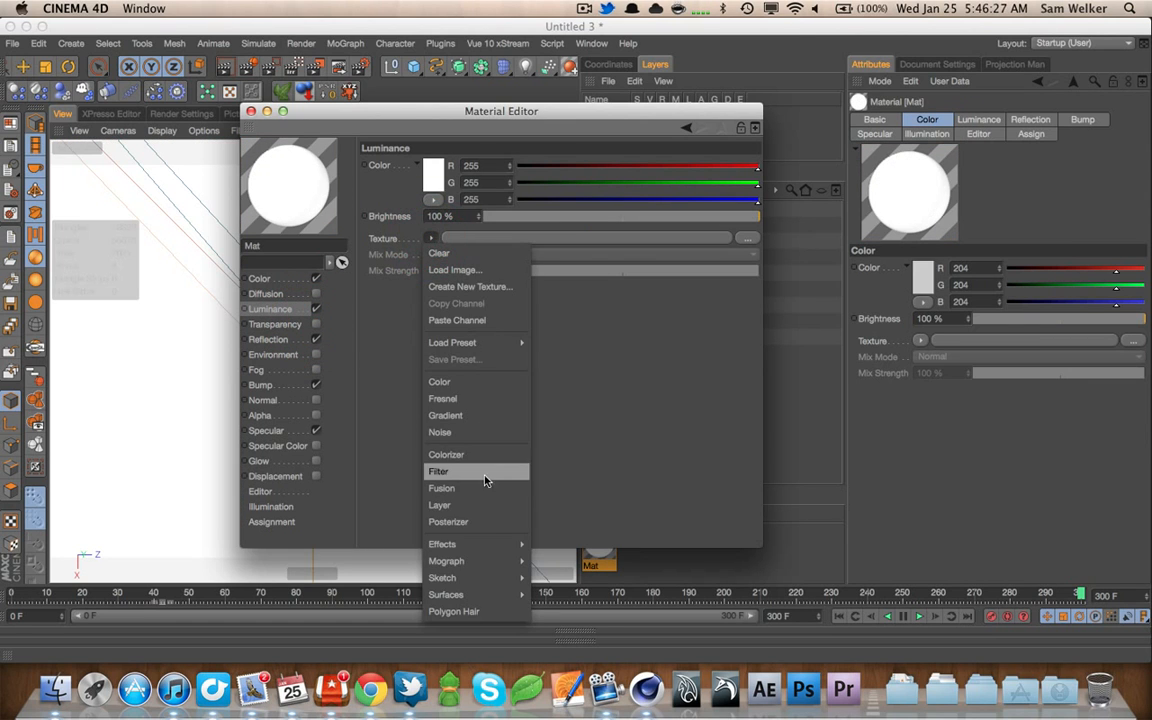
{"action": "mouse_move", "coordinate": [498, 556]}
{"action": "mouse_move", "coordinate": [445, 544]}
{"action": "left_click", "coordinate": [565, 668]}
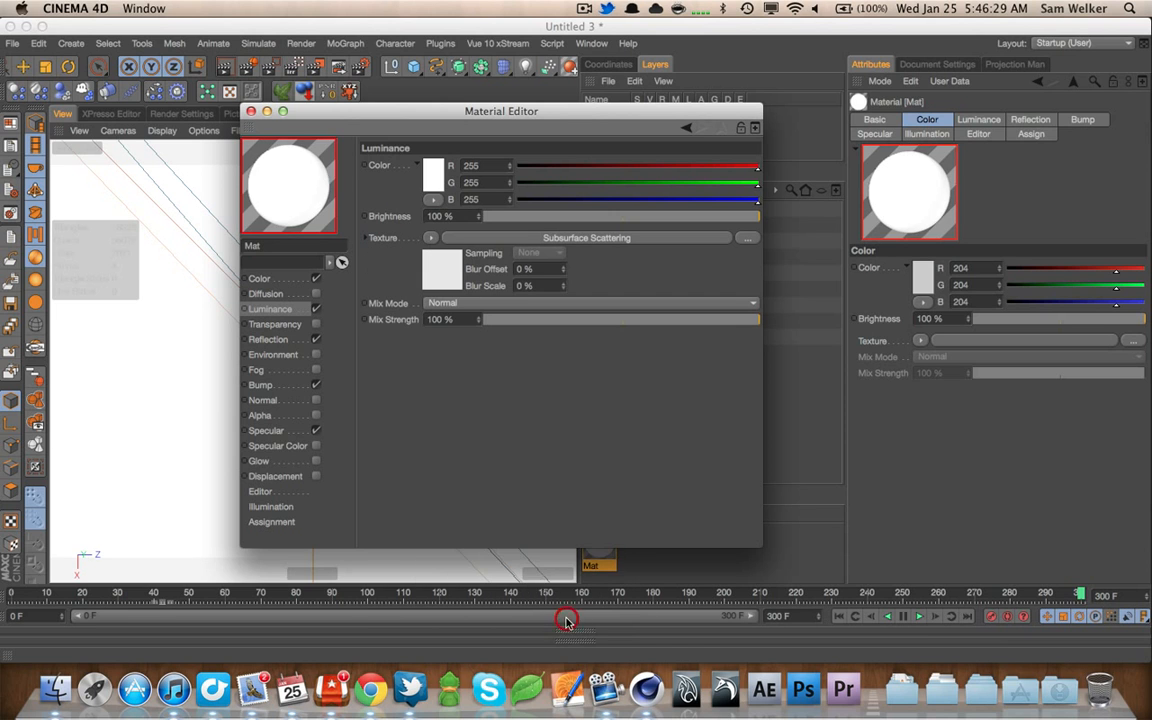
Apply the Cream preset to the Subsurface Scattering shader and adjust its color to an off-white of RGB 240, 235, 226
{"action": "left_click", "coordinate": [450, 238]}
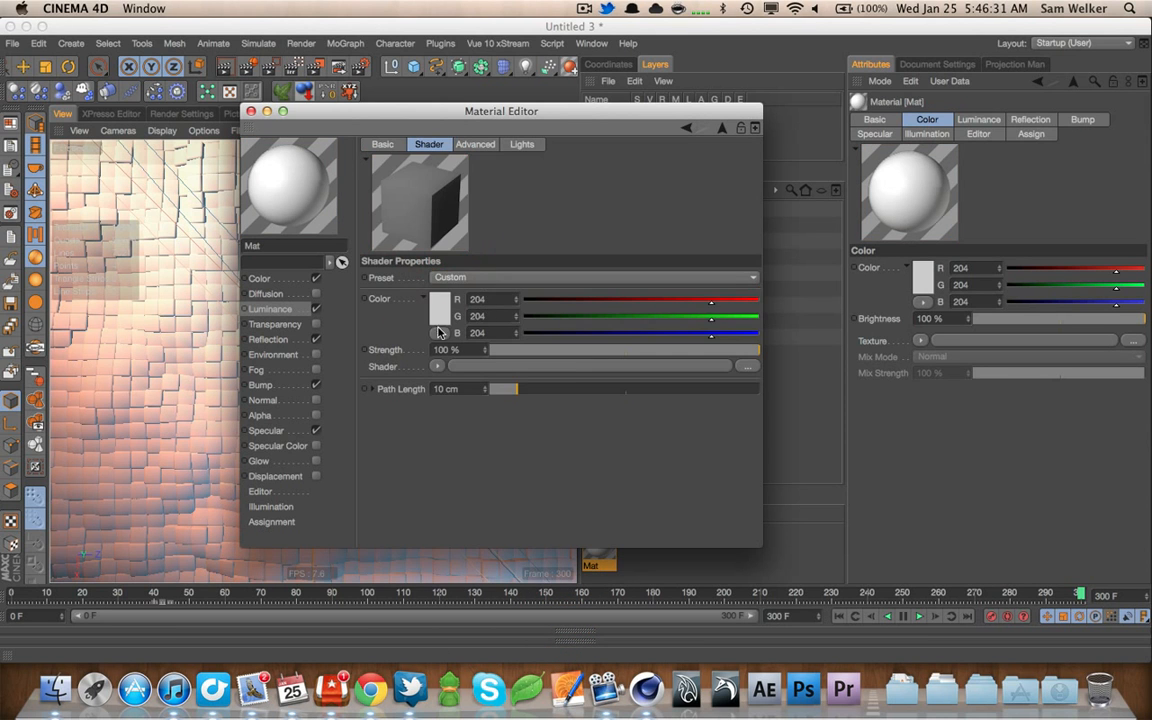
{"action": "left_click", "coordinate": [464, 278]}
{"action": "left_click", "coordinate": [450, 343]}
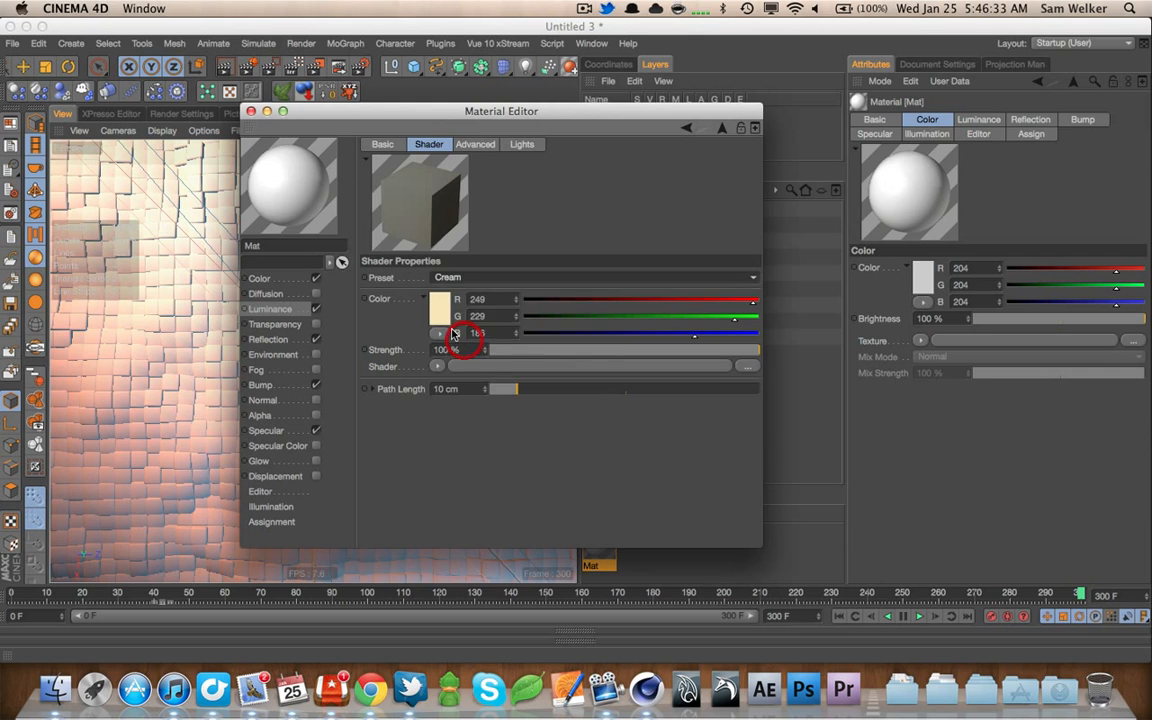
{"action": "left_click", "coordinate": [443, 310]}
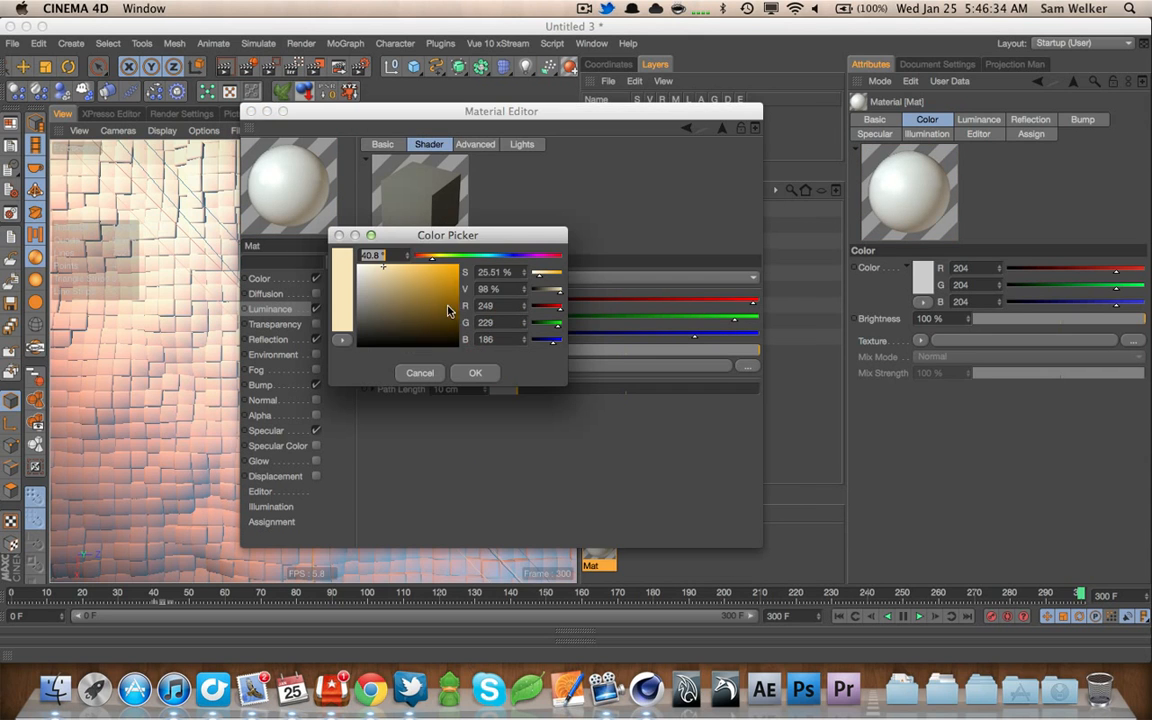
{"action": "left_click", "coordinate": [360, 269]}
{"action": "left_click", "coordinate": [475, 372]}
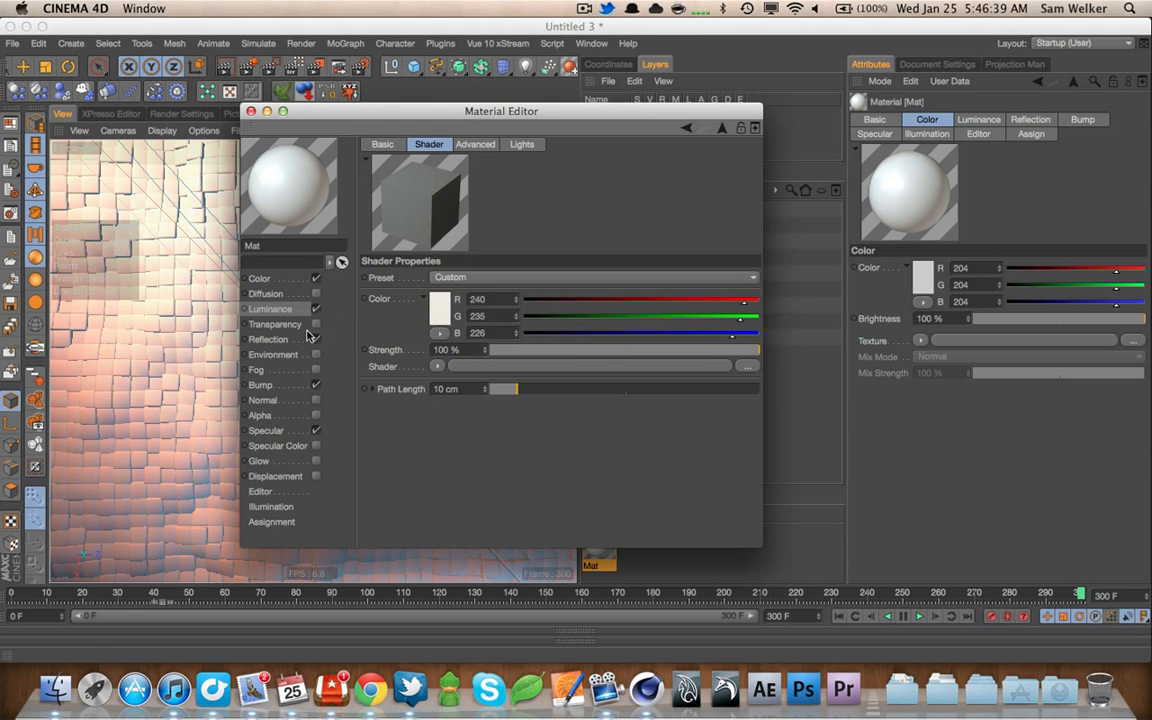
Close the material editor, reopen the material and disable its Luminance channel
{"action": "left_click", "coordinate": [251, 111]}
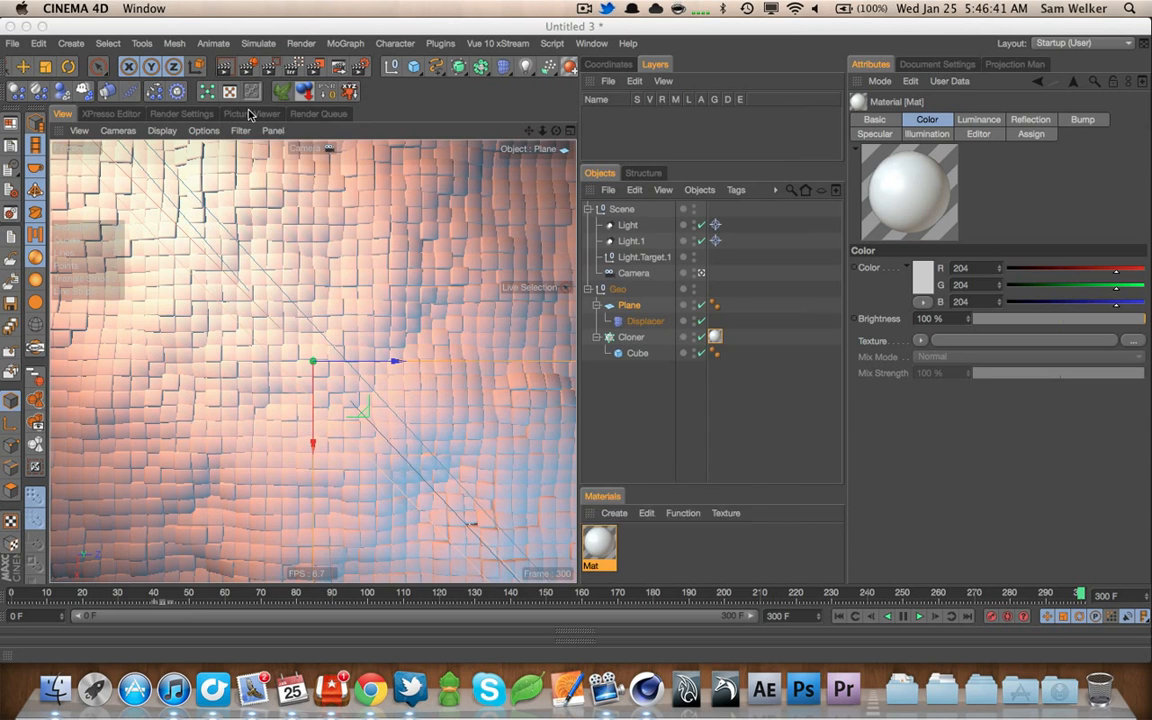
{"action": "double_click", "coordinate": [597, 545]}
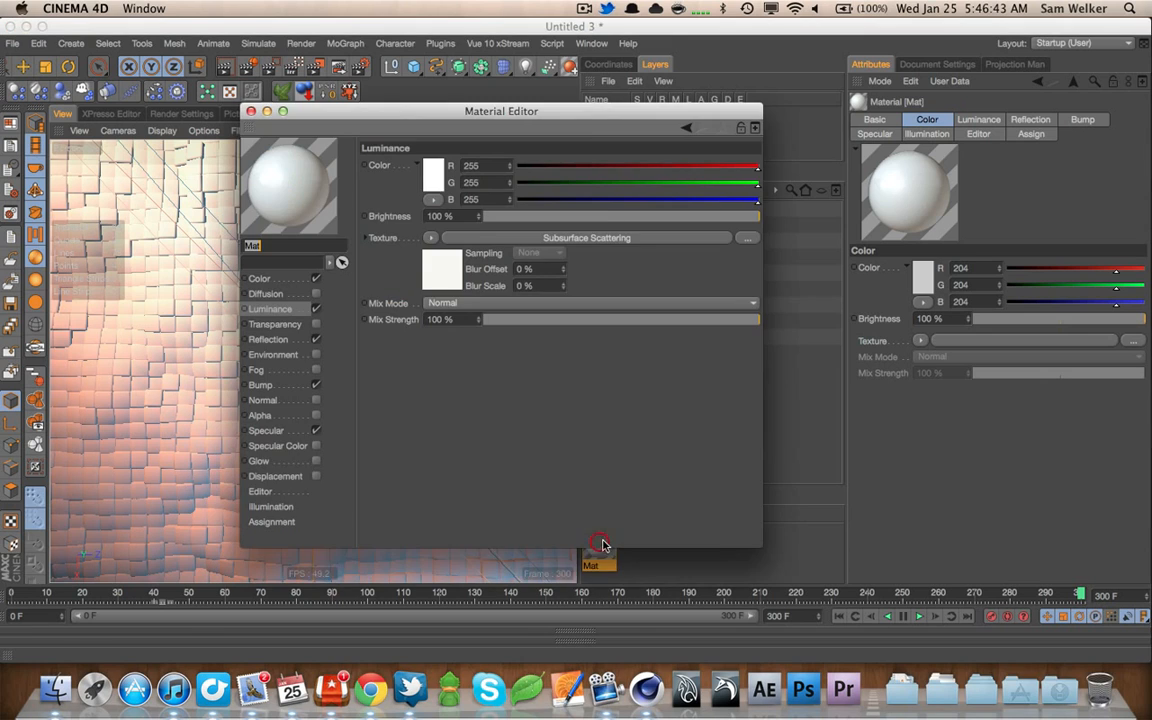
{"action": "left_click", "coordinate": [317, 311]}
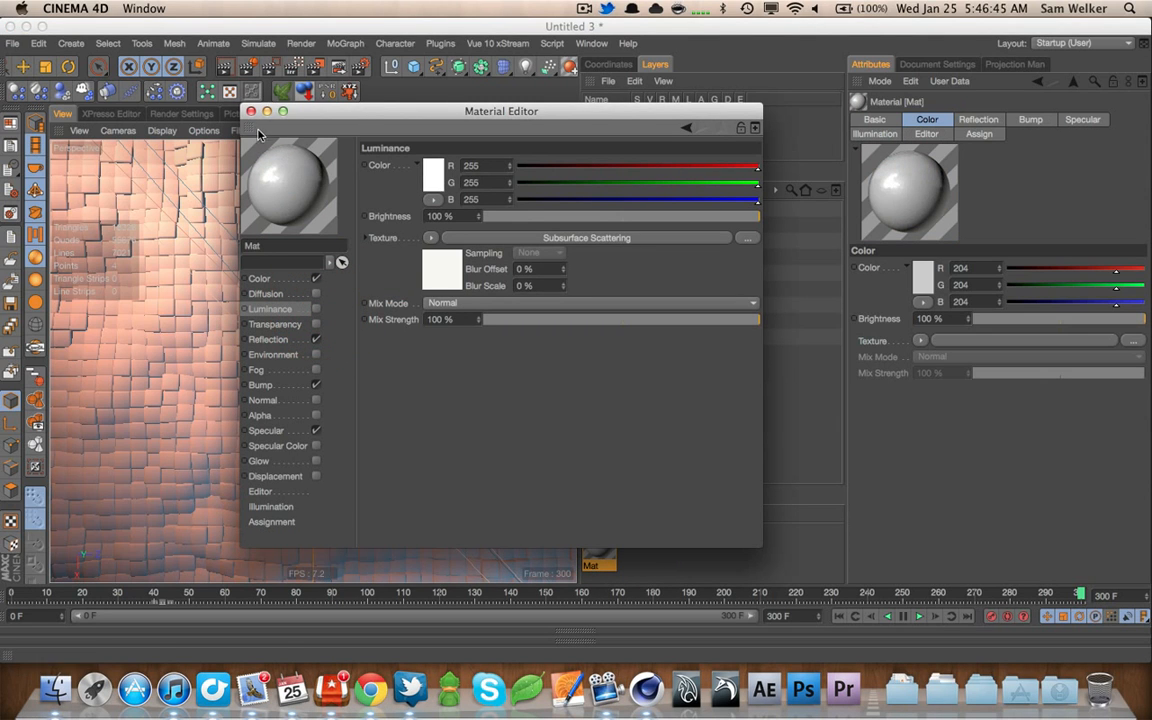
Set the reflection's brightness to 20% and its mix strength to 70%, and close the material editor
{"action": "left_click", "coordinate": [268, 339]}
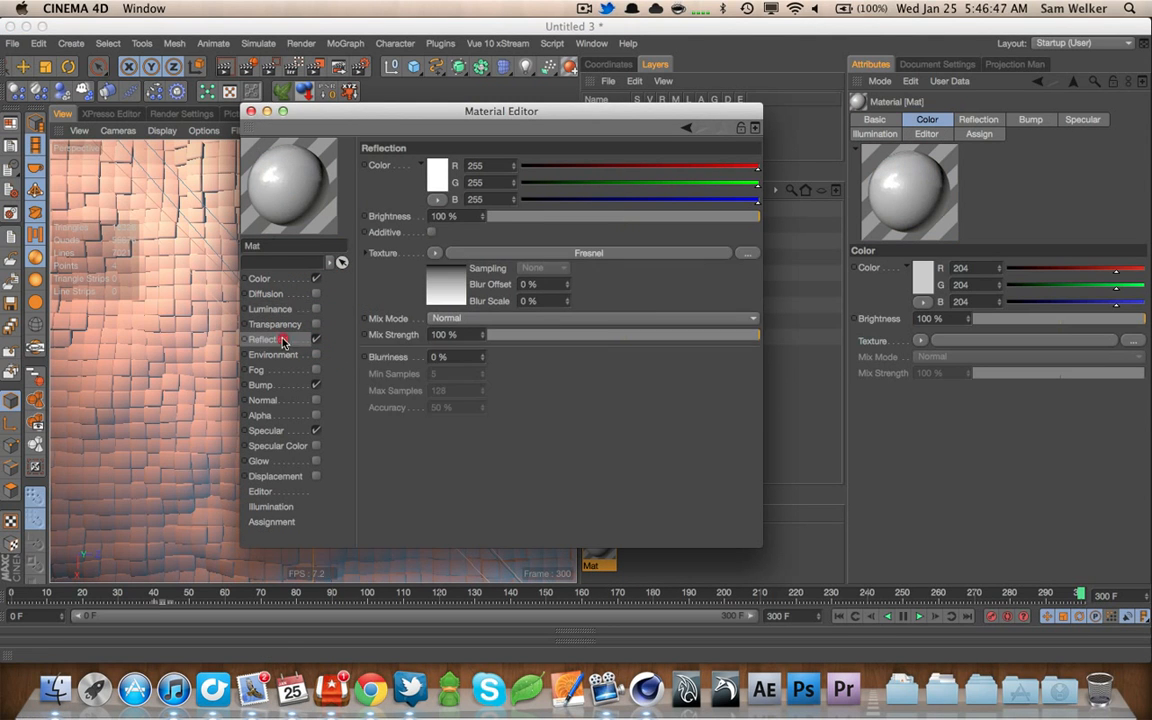
{"action": "left_click_drag", "start_coordinate": [502, 219], "coordinate": [514, 218]}
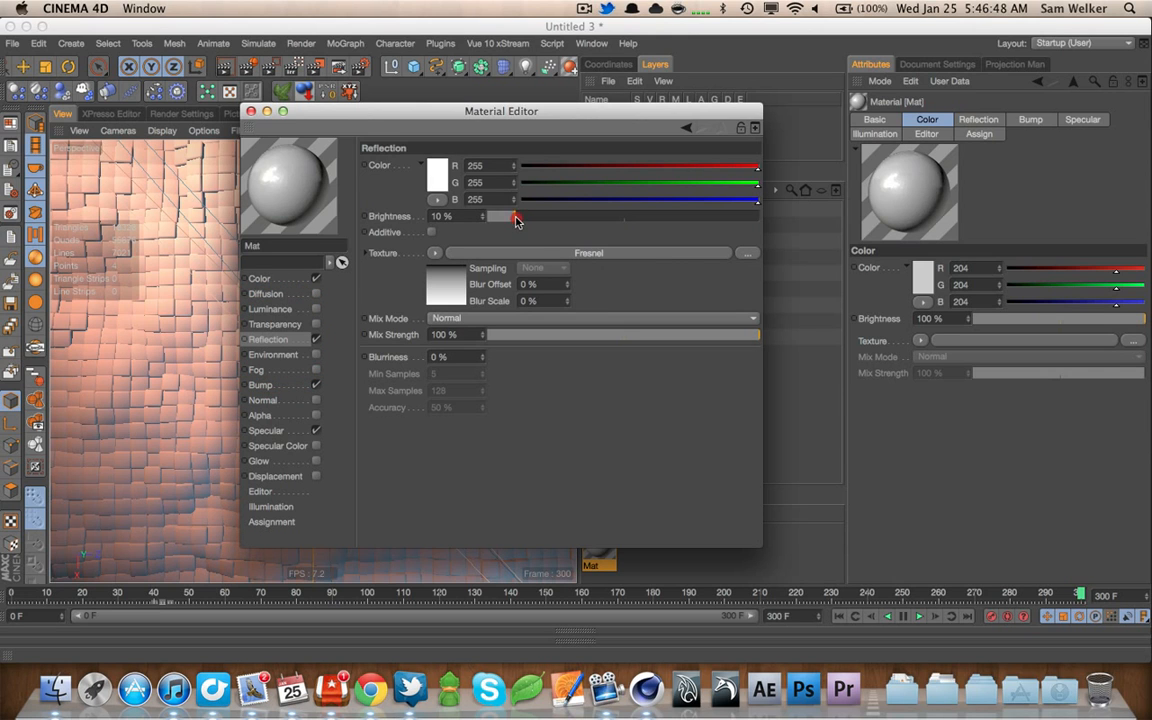
{"action": "left_click", "coordinate": [690, 336]}
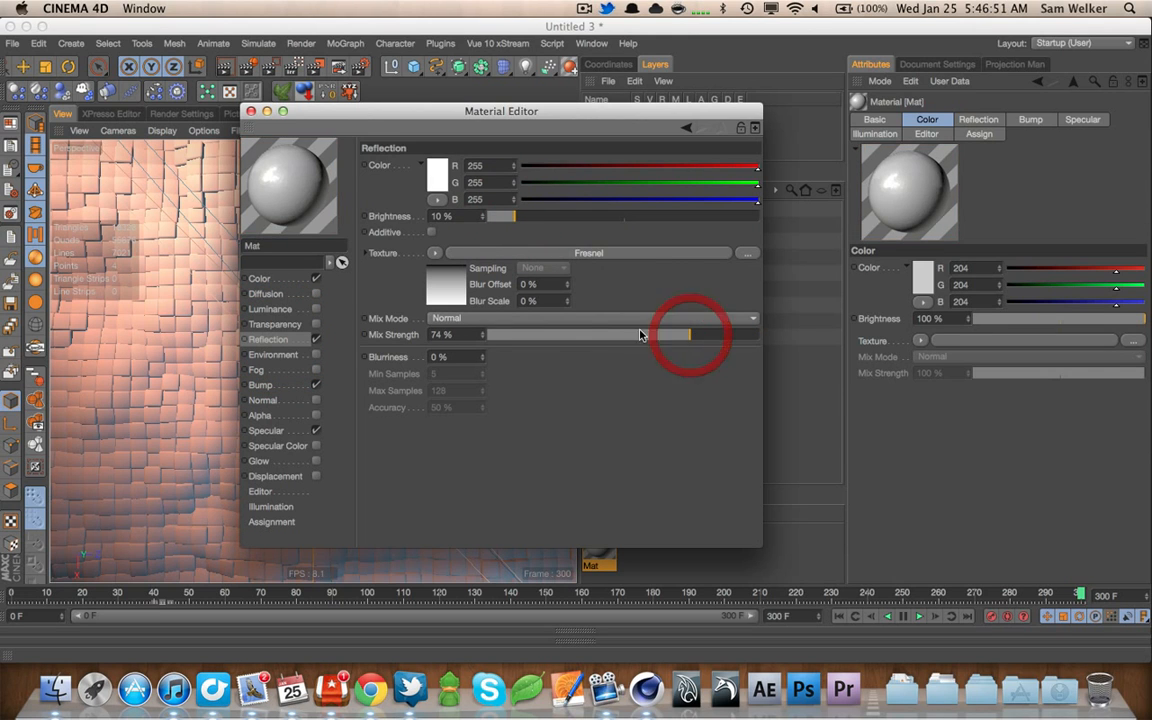
{"action": "left_click", "coordinate": [542, 219]}
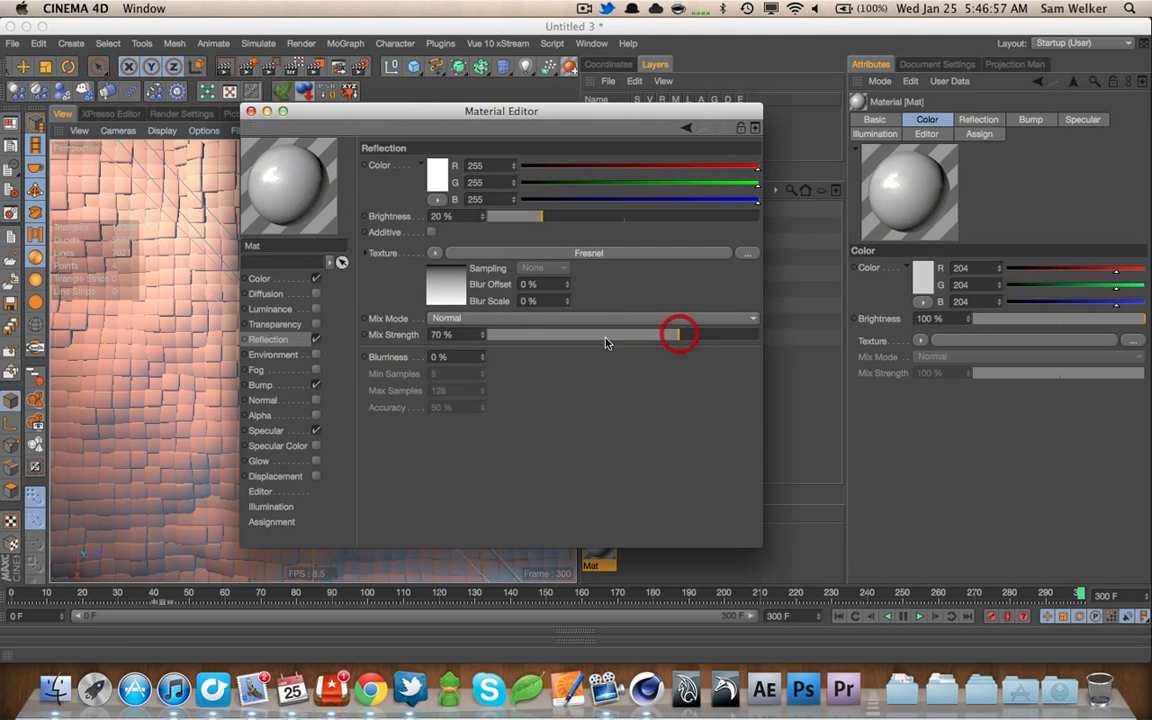
{"action": "left_click", "coordinate": [251, 111]}
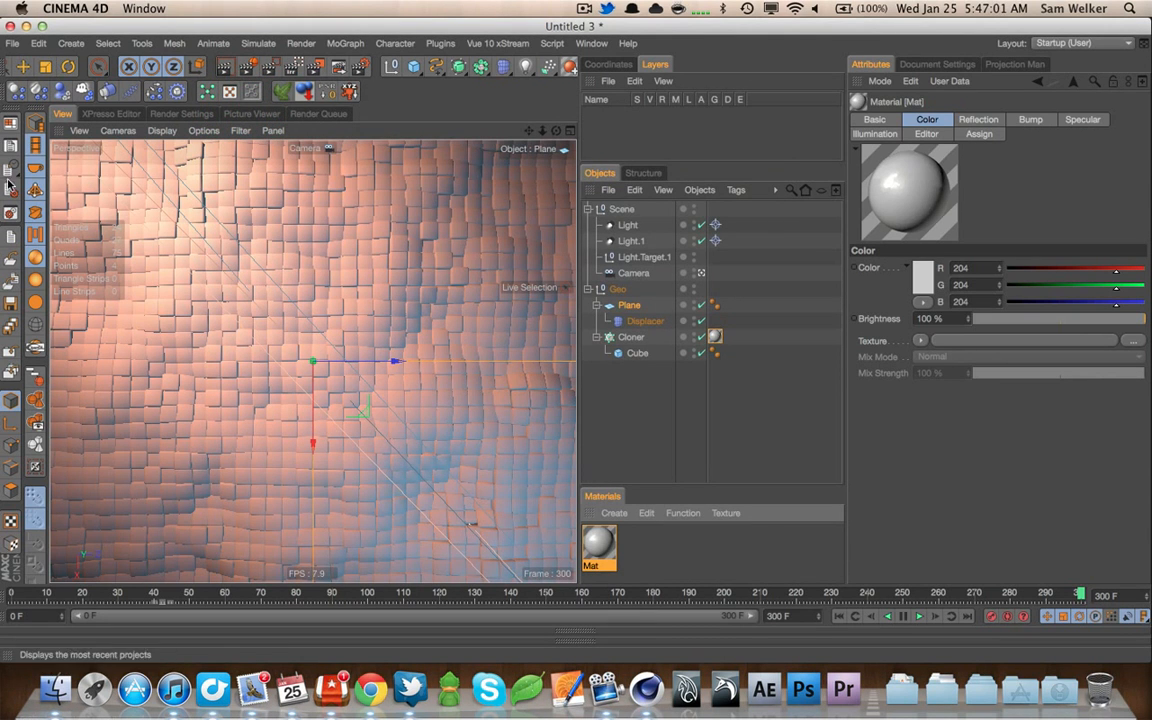
Open the cubeocean.c4d project and copy its blue sky material Mat
{"action": "left_click", "coordinate": [10, 122]}
{"action": "left_click", "coordinate": [10, 150]}
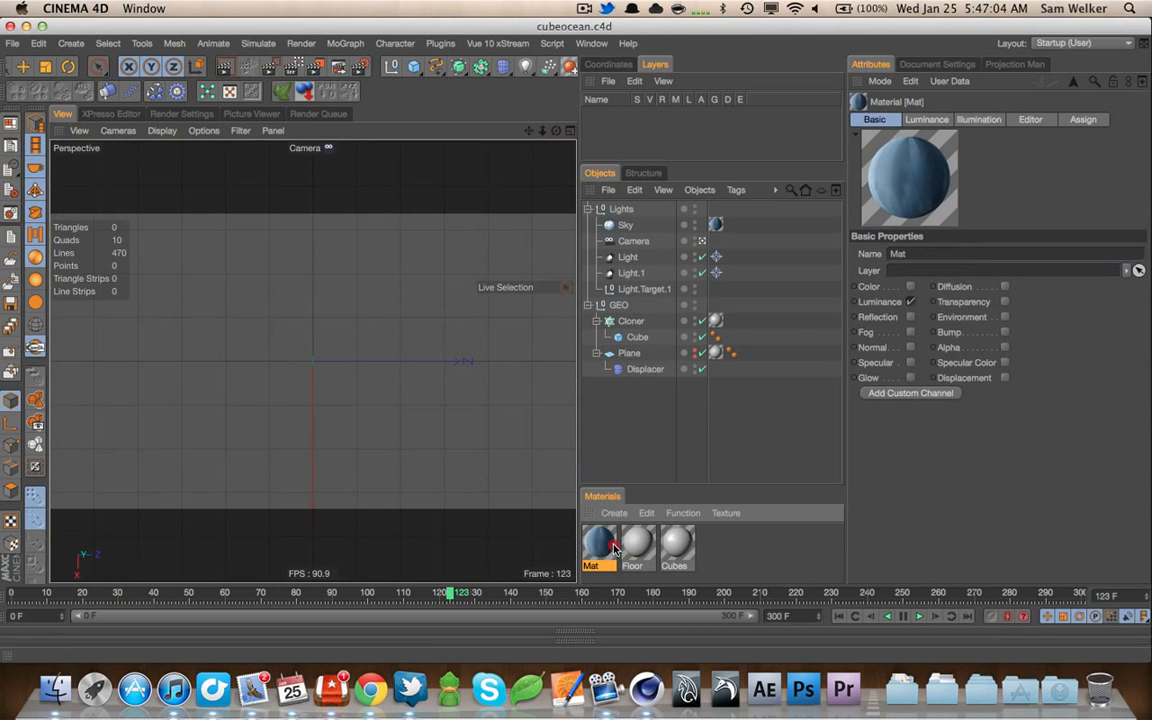
{"action": "left_click", "coordinate": [614, 548]}
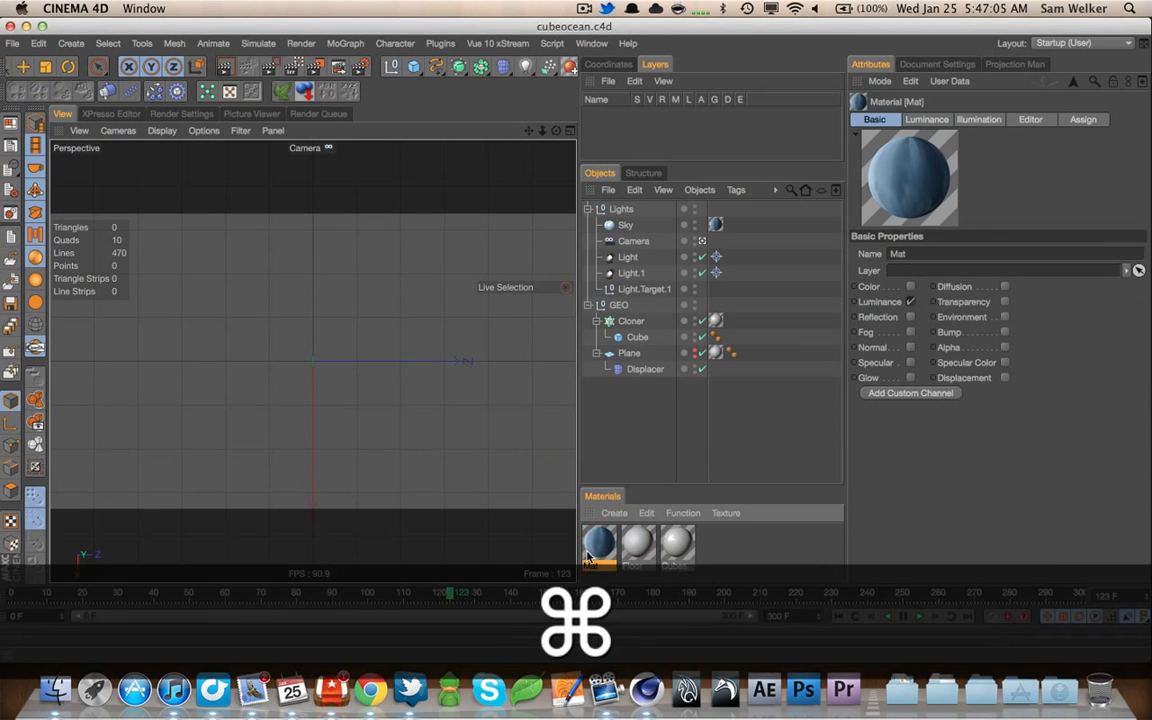
{"action": "key", "text": "super+c"}
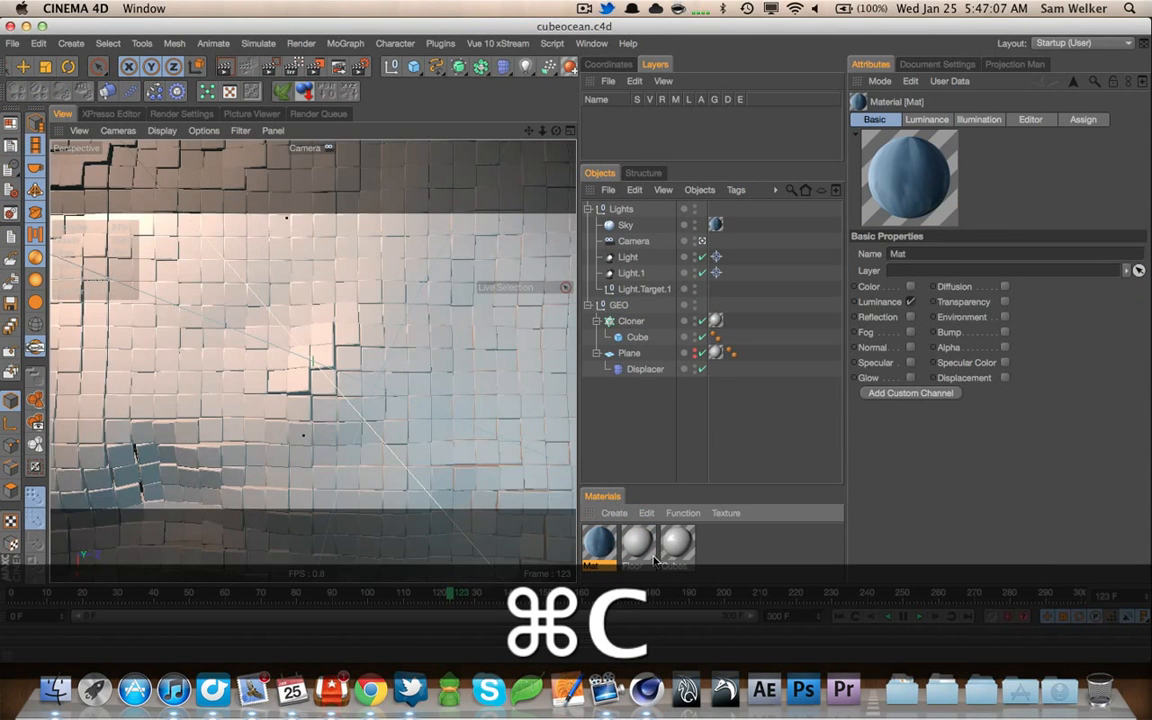
Check the Cubes and Floor materials and the Plane's settings, and return to the Untitled 3 project
{"action": "left_click", "coordinate": [675, 548]}
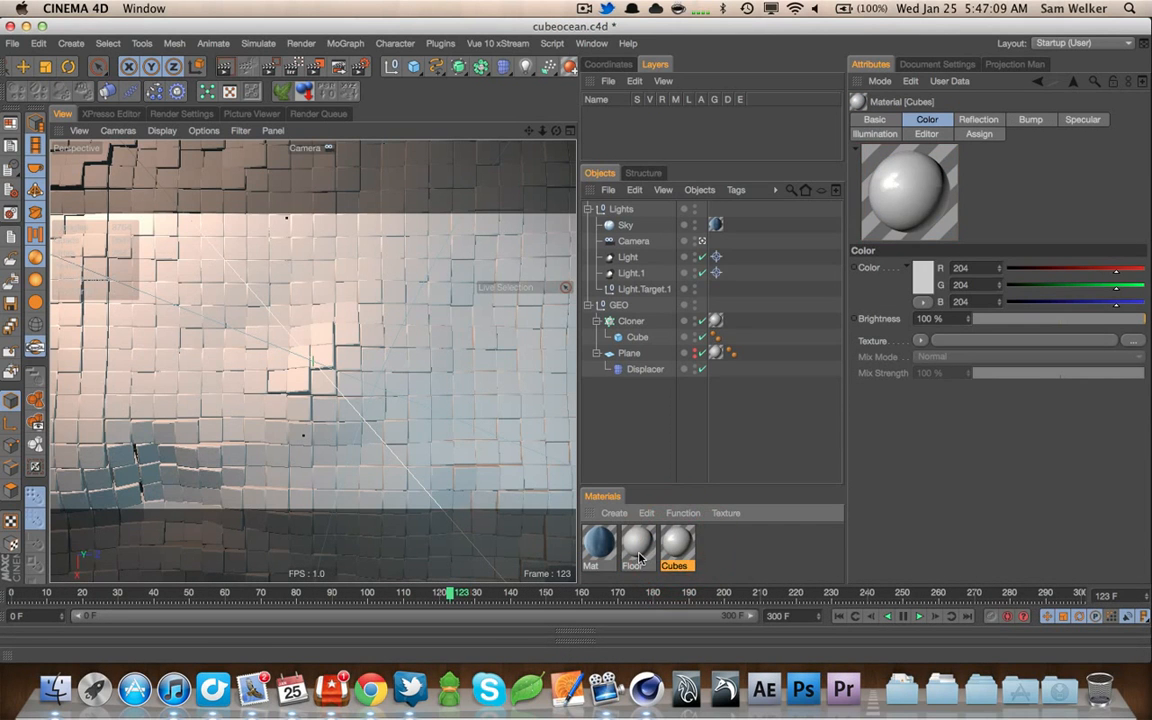
{"action": "left_click", "coordinate": [639, 556]}
{"action": "left_click", "coordinate": [676, 544]}
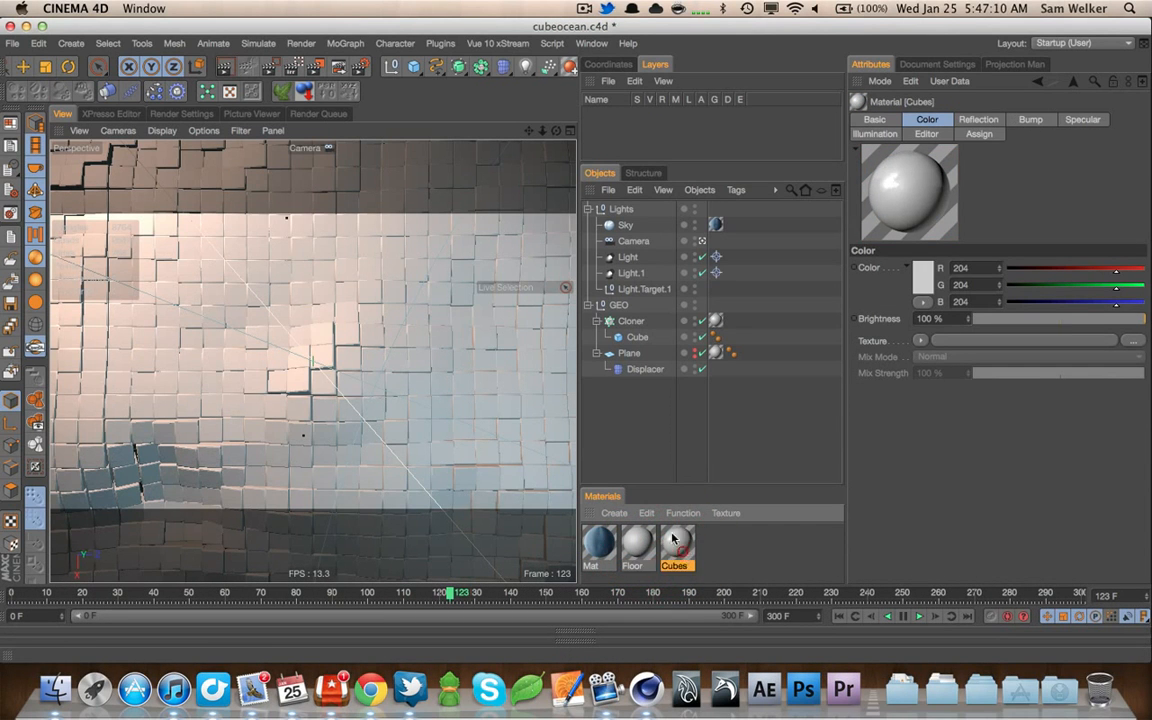
{"action": "left_click", "coordinate": [622, 354]}
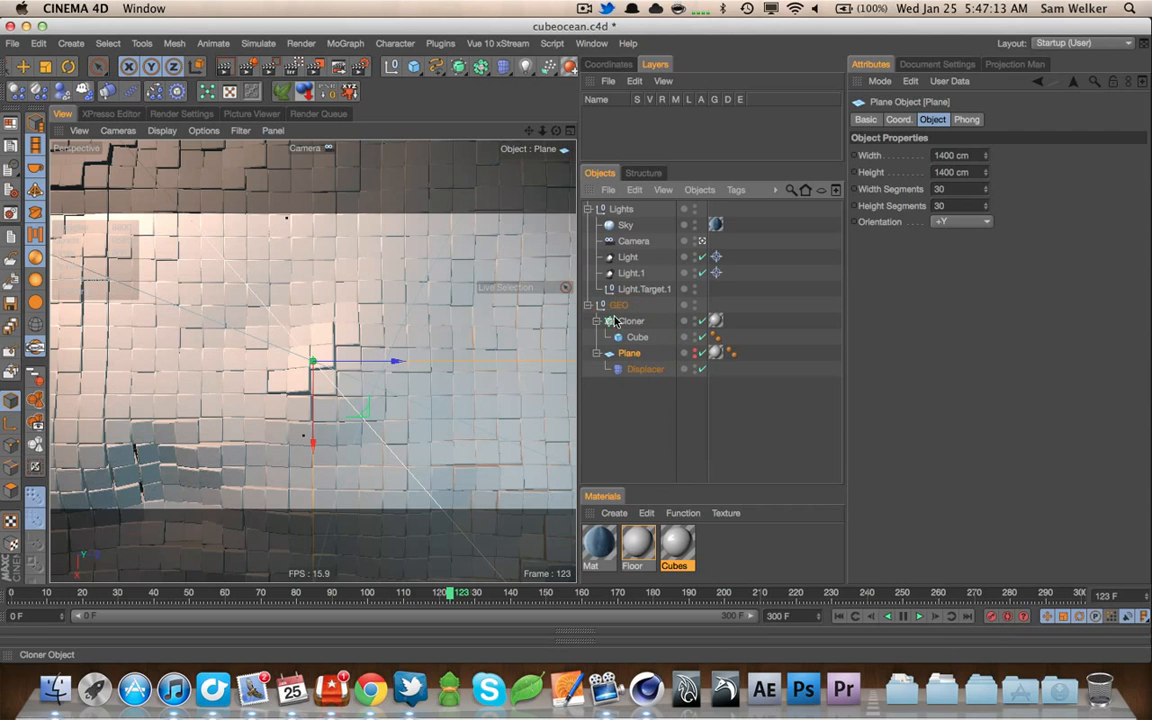
{"action": "left_click", "coordinate": [12, 147]}
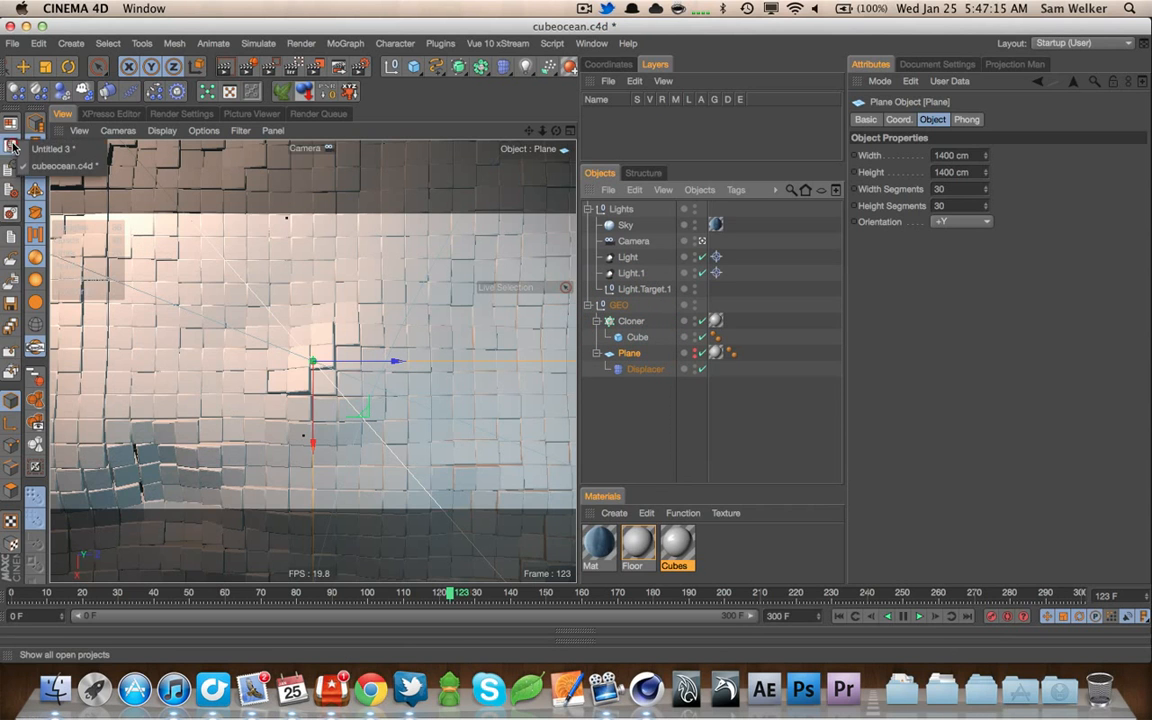
{"action": "left_click", "coordinate": [50, 152]}
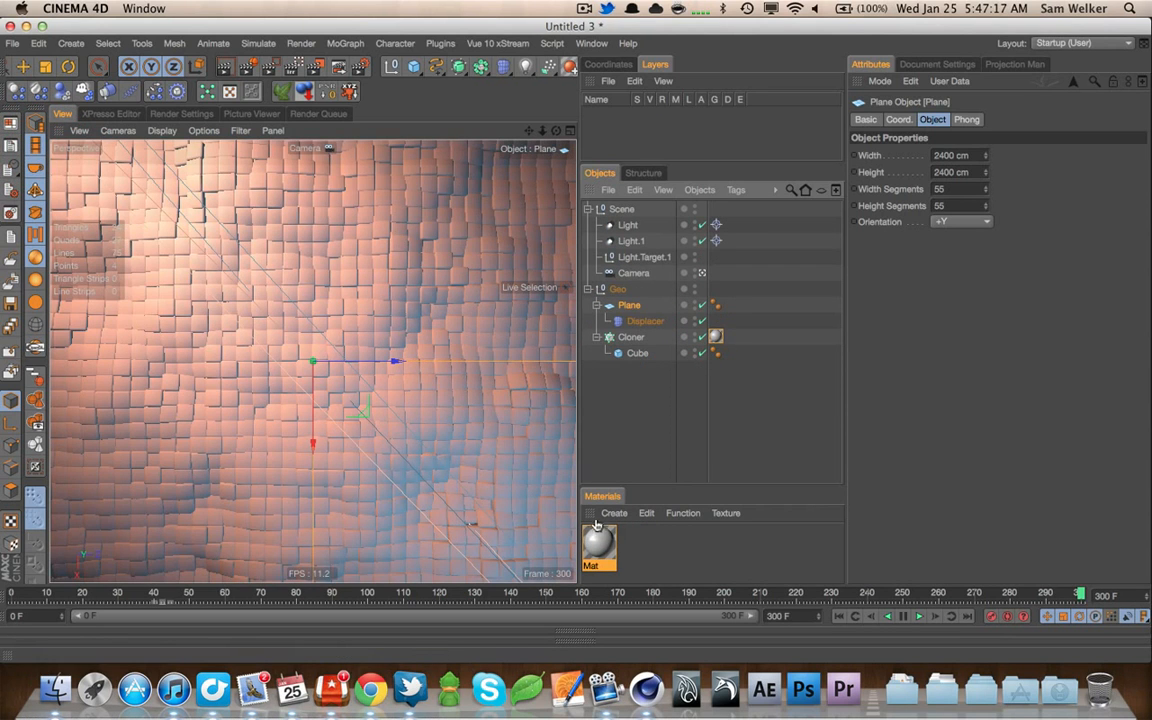
Paste the copied blue sky material and apply it to a new Sky object in the Scene group
{"action": "left_click", "coordinate": [665, 557]}
{"action": "key", "text": "super+v"}
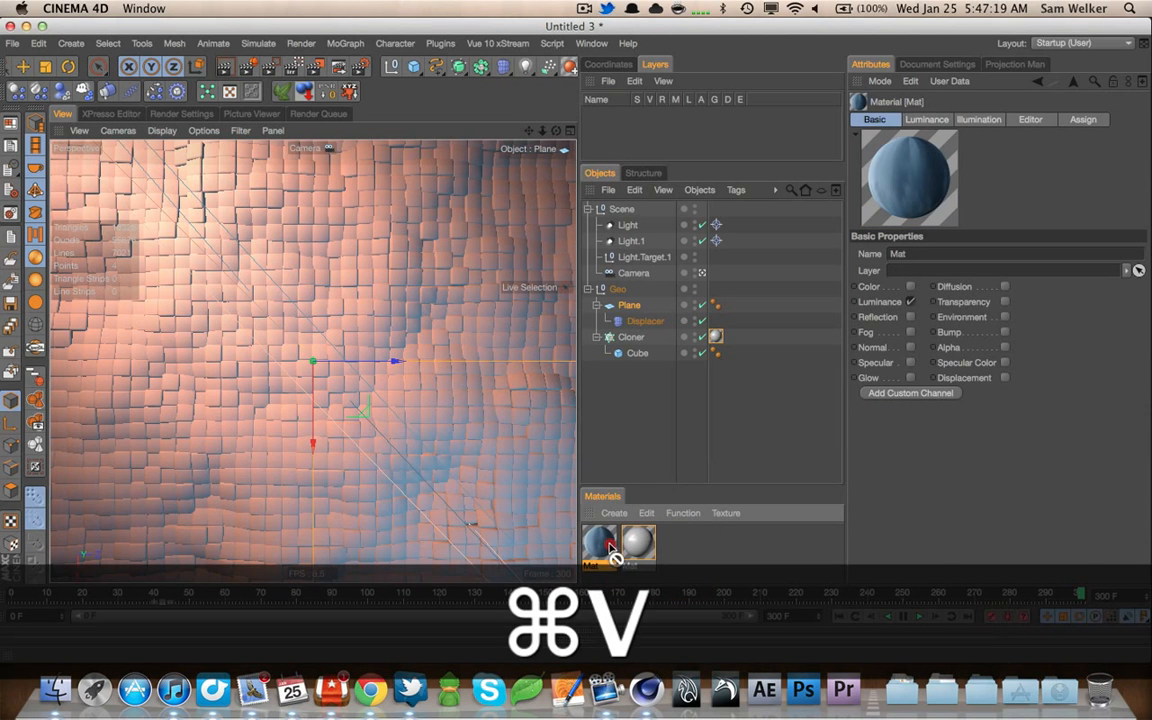
{"action": "left_click_drag", "start_coordinate": [481, 66], "coordinate": [624, 225]}
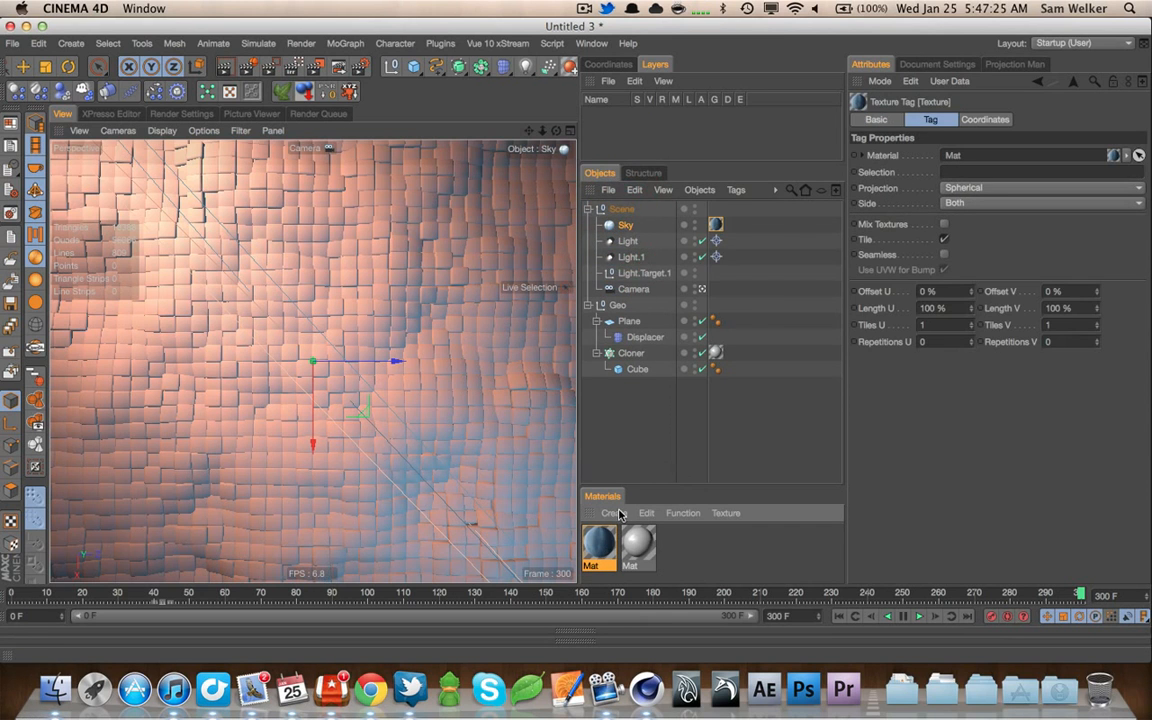
Examine the sky material's Luminance channel and the shader settings of its image texture
{"action": "double_click", "coordinate": [598, 543]}
{"action": "left_click", "coordinate": [265, 293]}
{"action": "left_click", "coordinate": [269, 308]}
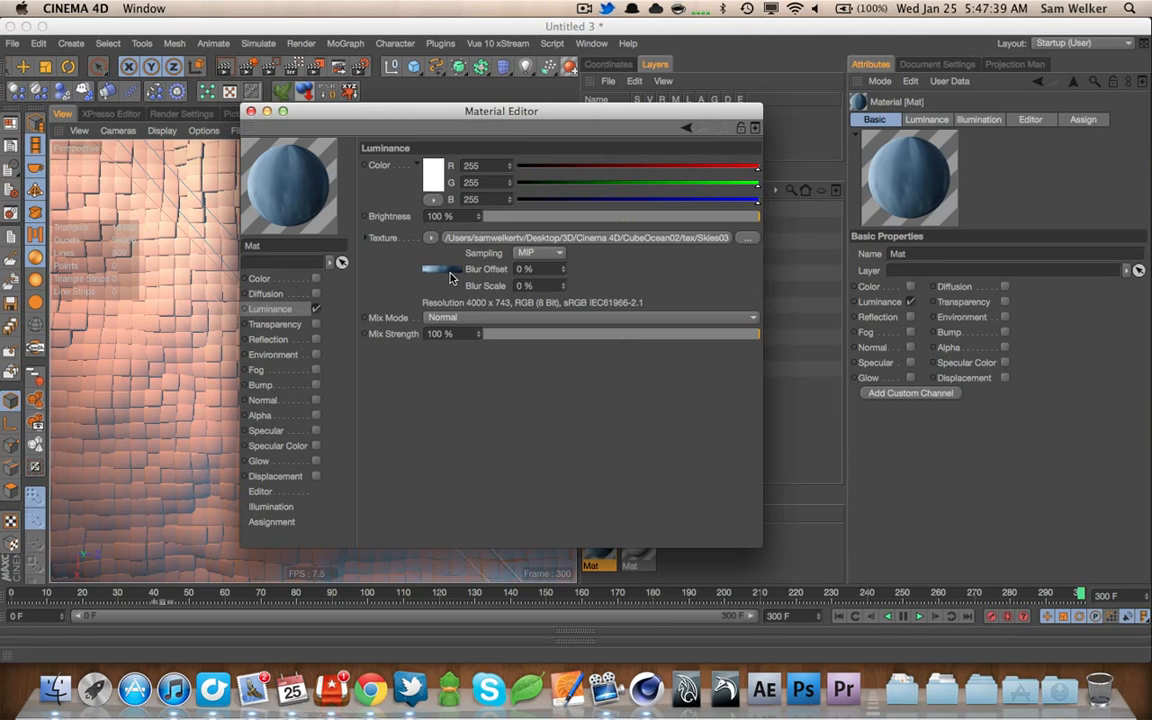
{"action": "left_click", "coordinate": [447, 272]}
{"action": "left_click", "coordinate": [434, 208]}
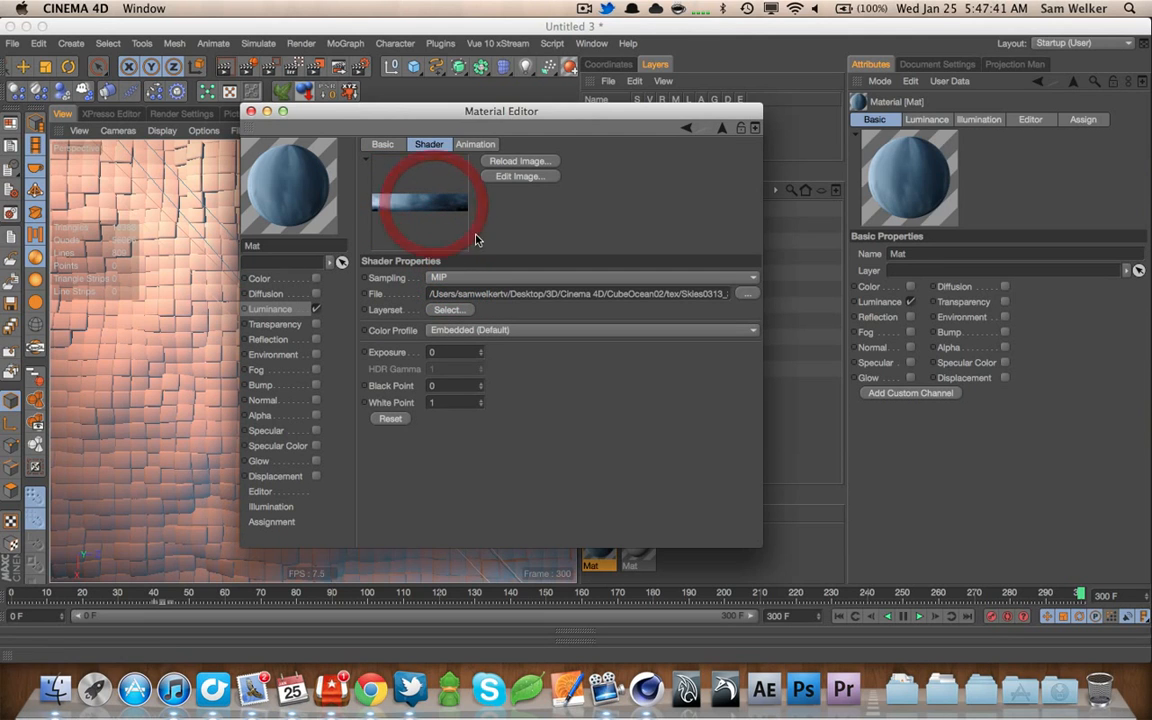
{"action": "left_click", "coordinate": [366, 160]}
{"action": "left_click", "coordinate": [366, 160]}
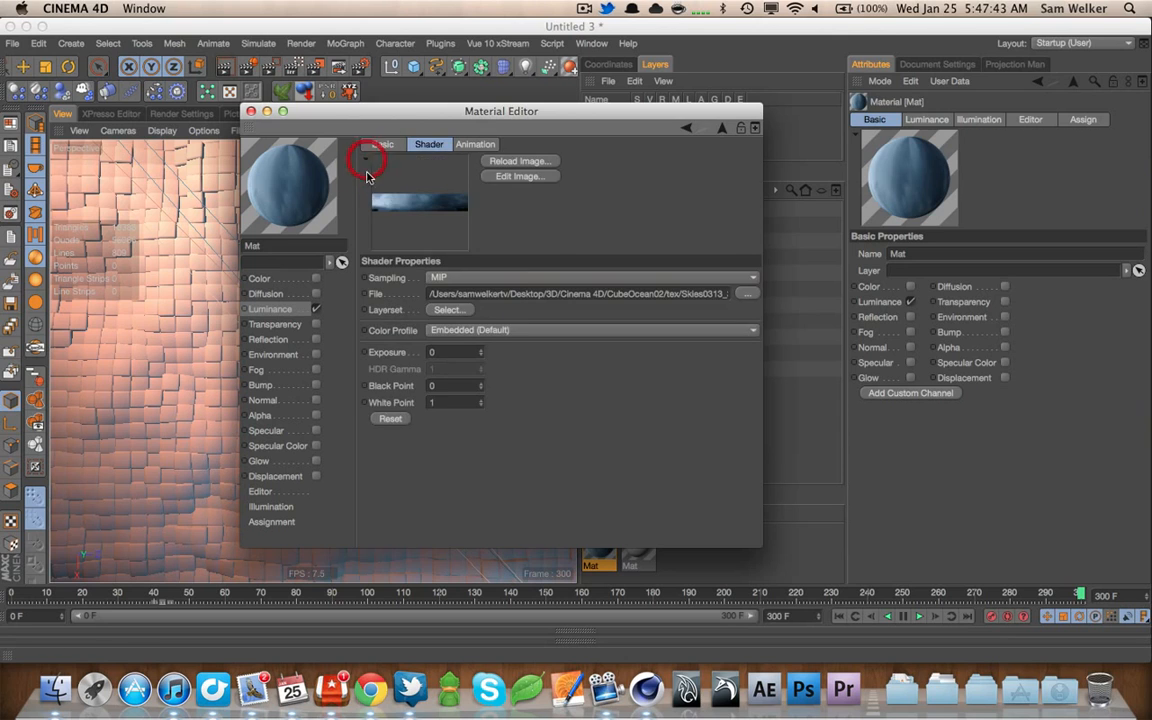
{"action": "left_click", "coordinate": [301, 309]}
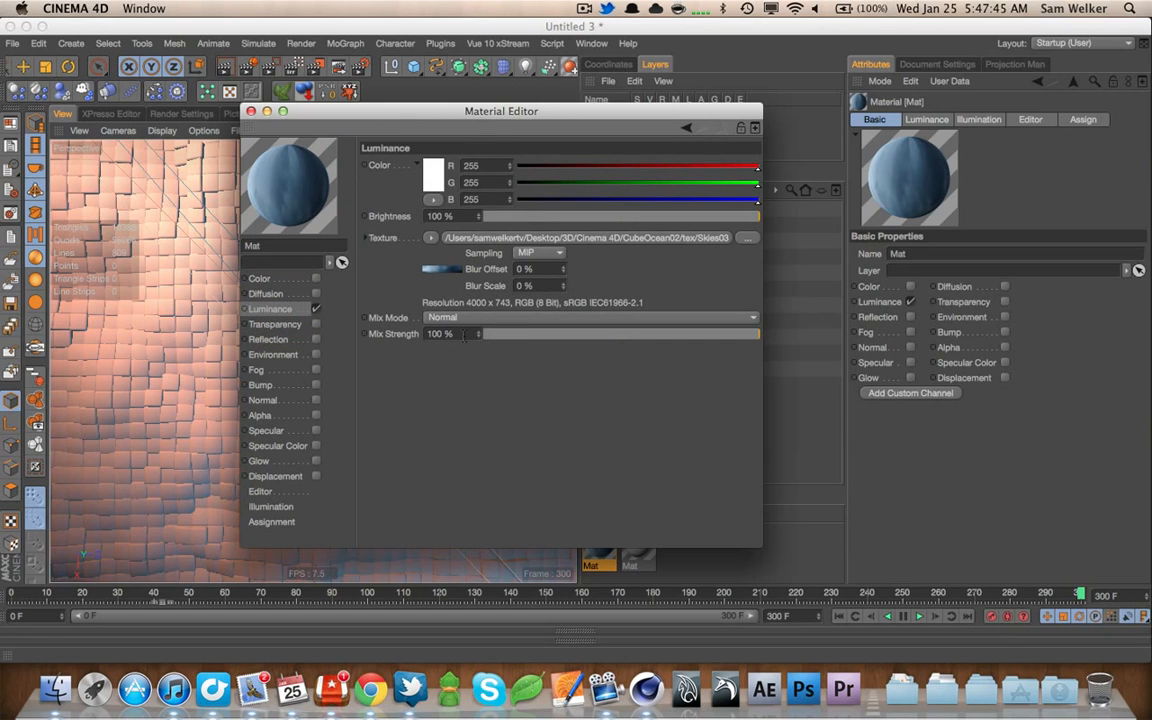
Try the Add and Multiply mix modes on the sky's luminance texture, restore Normal and close the material editor
{"action": "left_click", "coordinate": [490, 317]}
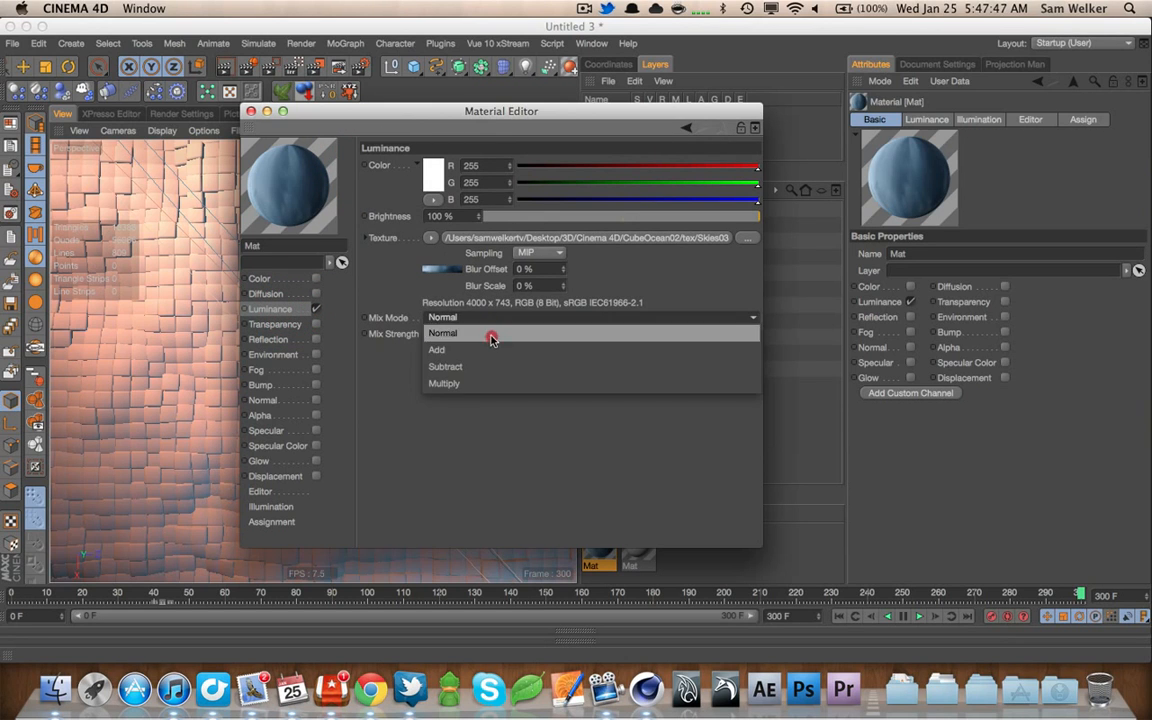
{"action": "left_click", "coordinate": [489, 348]}
{"action": "left_click", "coordinate": [466, 317]}
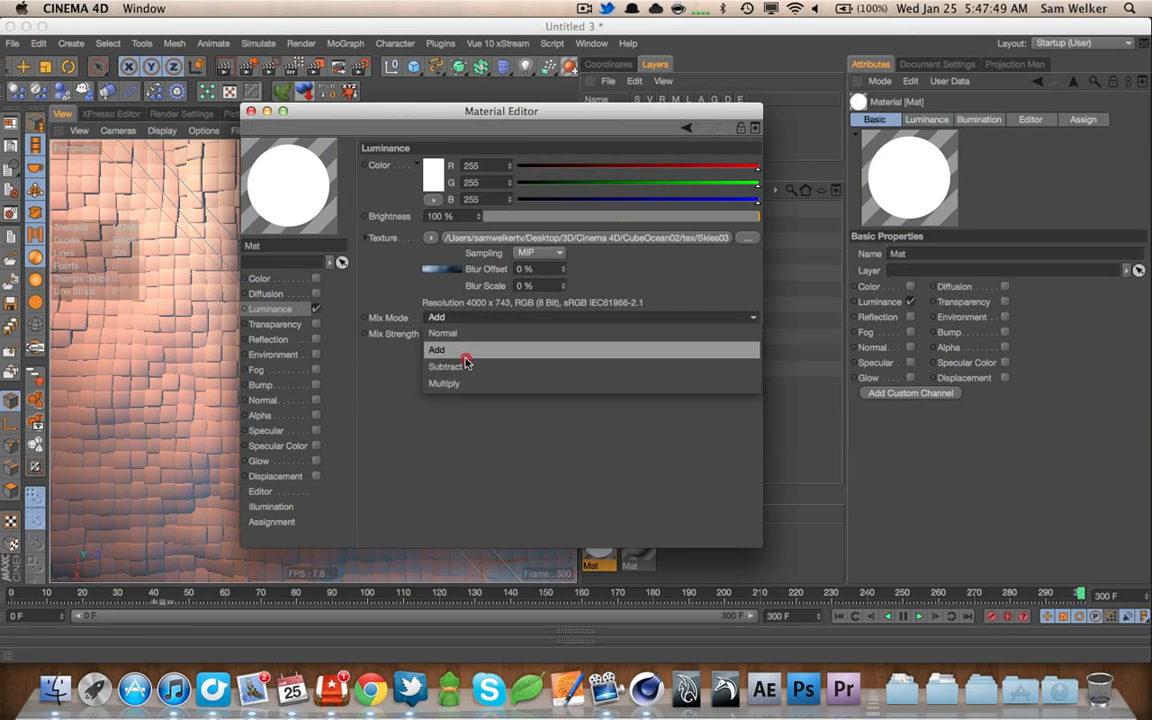
{"action": "left_click", "coordinate": [456, 382]}
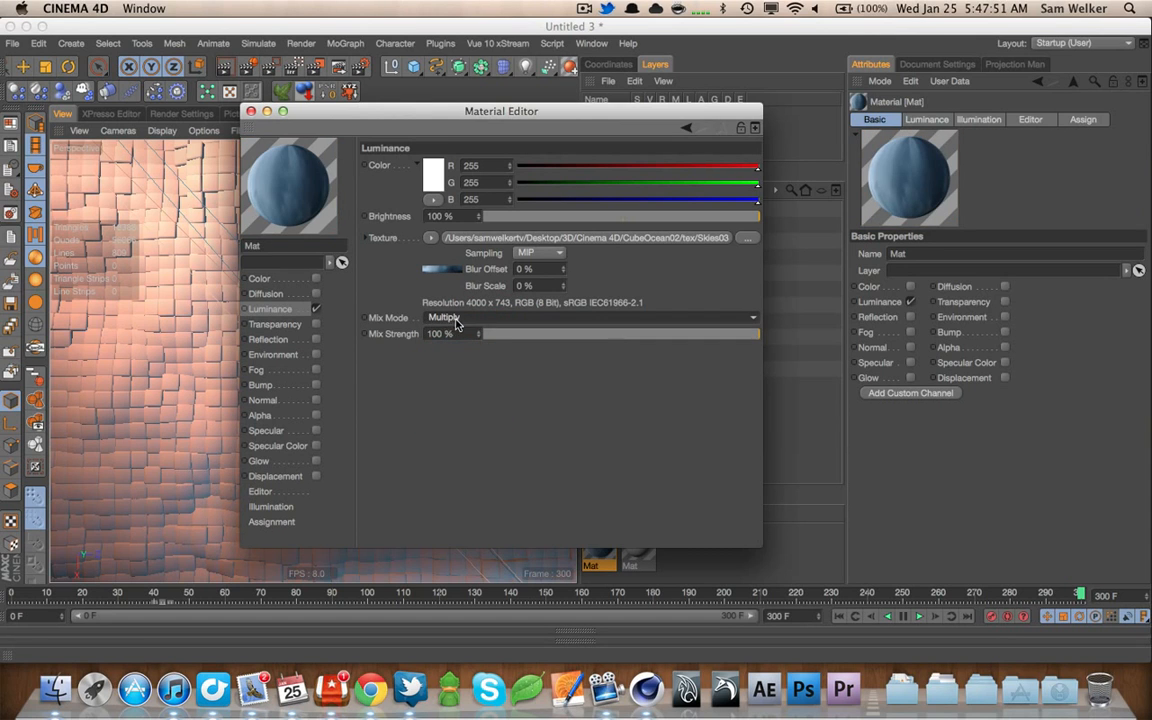
{"action": "left_click", "coordinate": [456, 317]}
{"action": "left_click", "coordinate": [454, 334]}
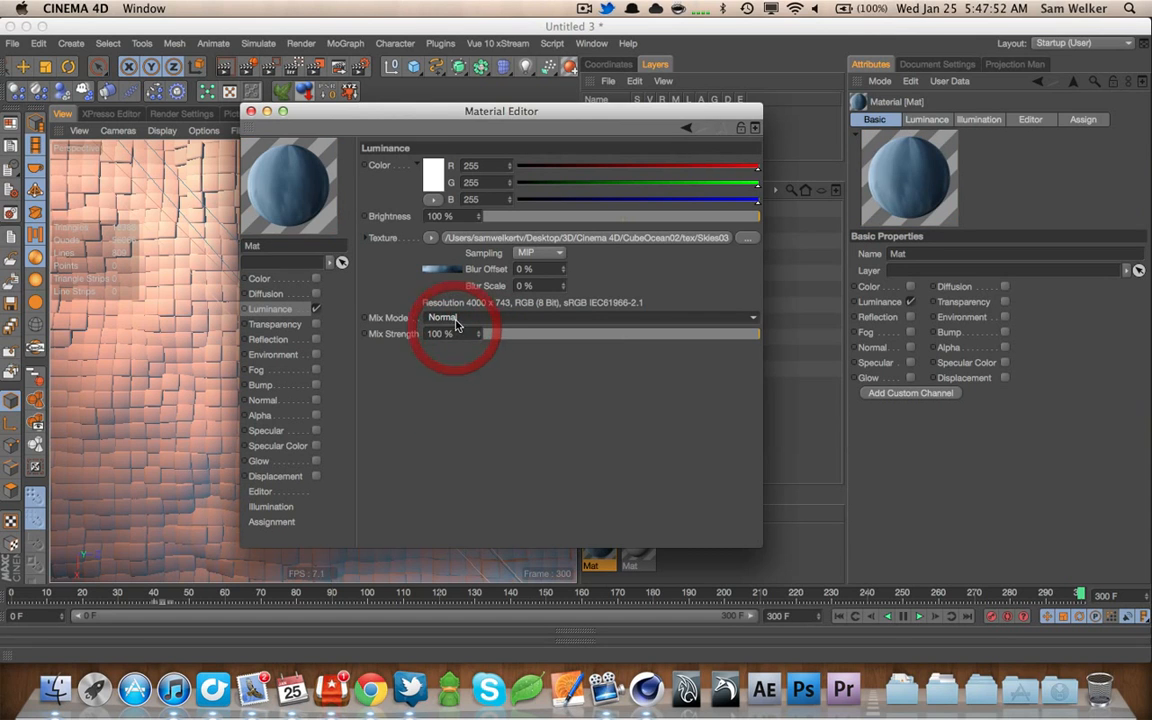
{"action": "left_click", "coordinate": [251, 111]}
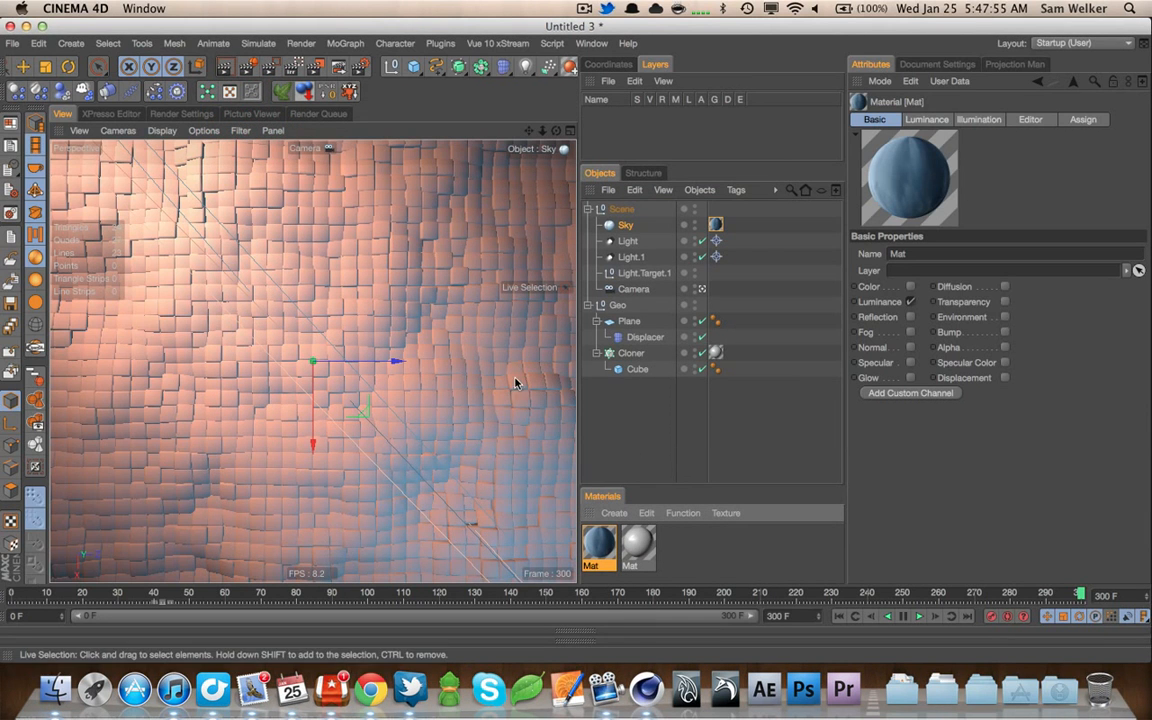
Switch the renderer to Physical in the render settings
{"action": "left_click", "coordinate": [158, 113]}
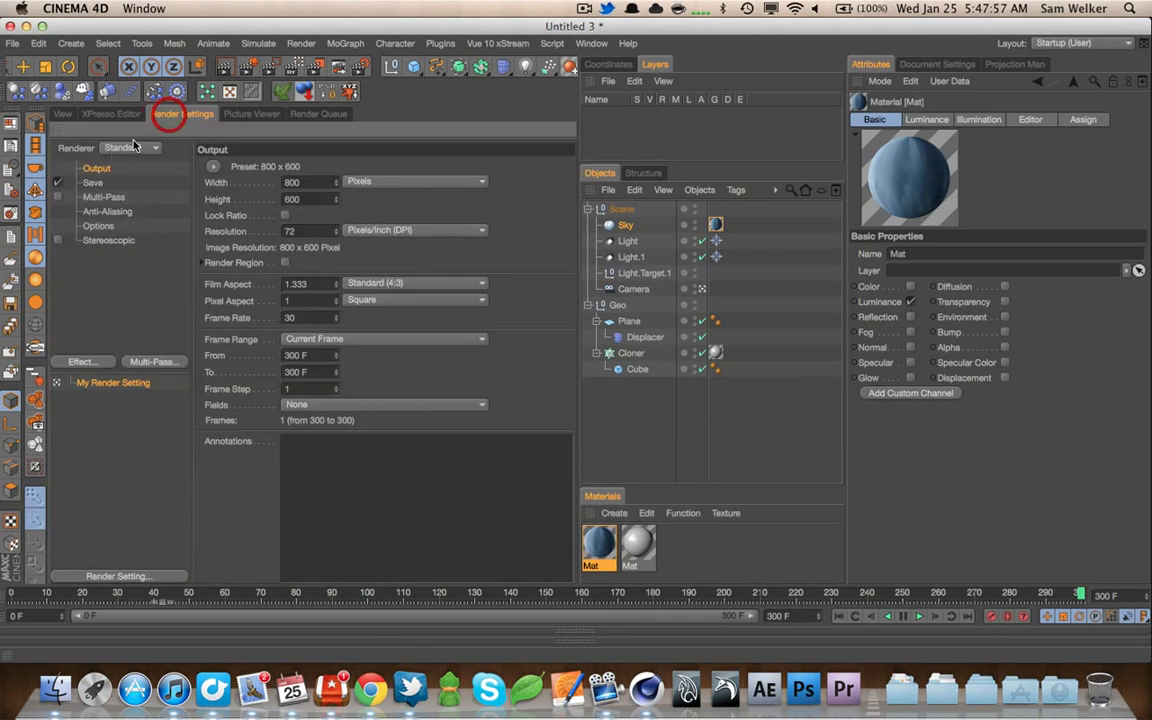
{"action": "left_click", "coordinate": [123, 148]}
{"action": "left_click", "coordinate": [122, 180]}
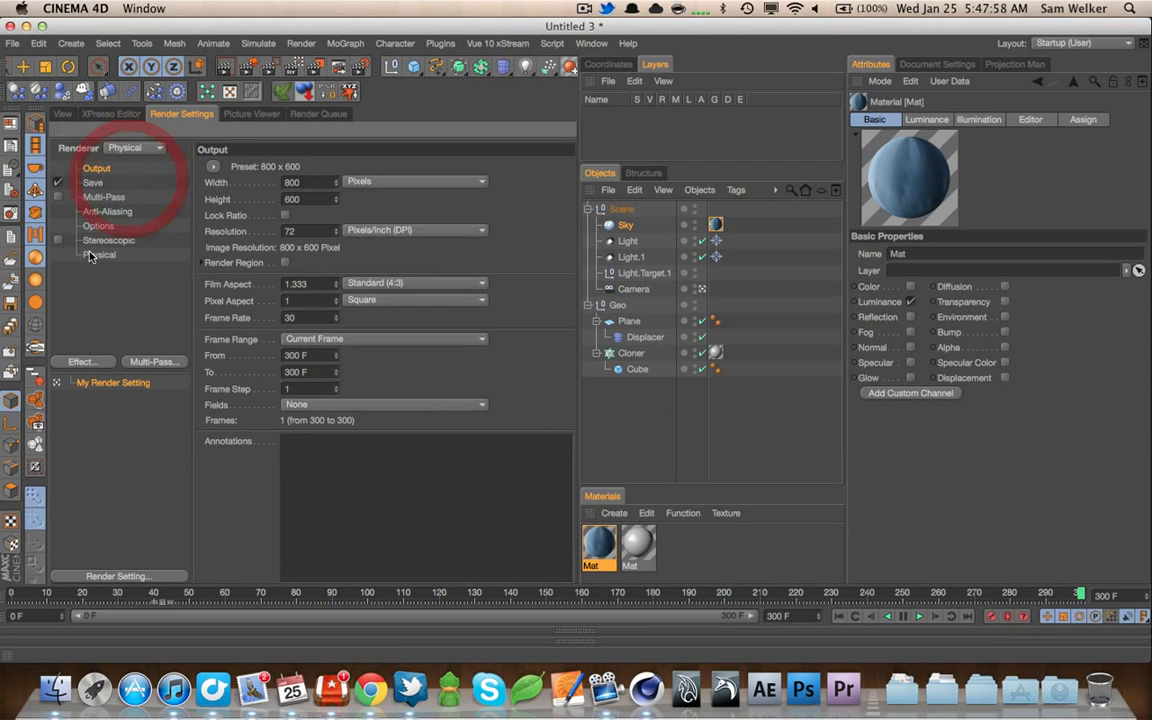
Set the render's save format to OpenEXR and disable 8 Bit Dithering and Include Sound
{"action": "left_click", "coordinate": [92, 184]}
{"action": "left_click", "coordinate": [378, 213]}
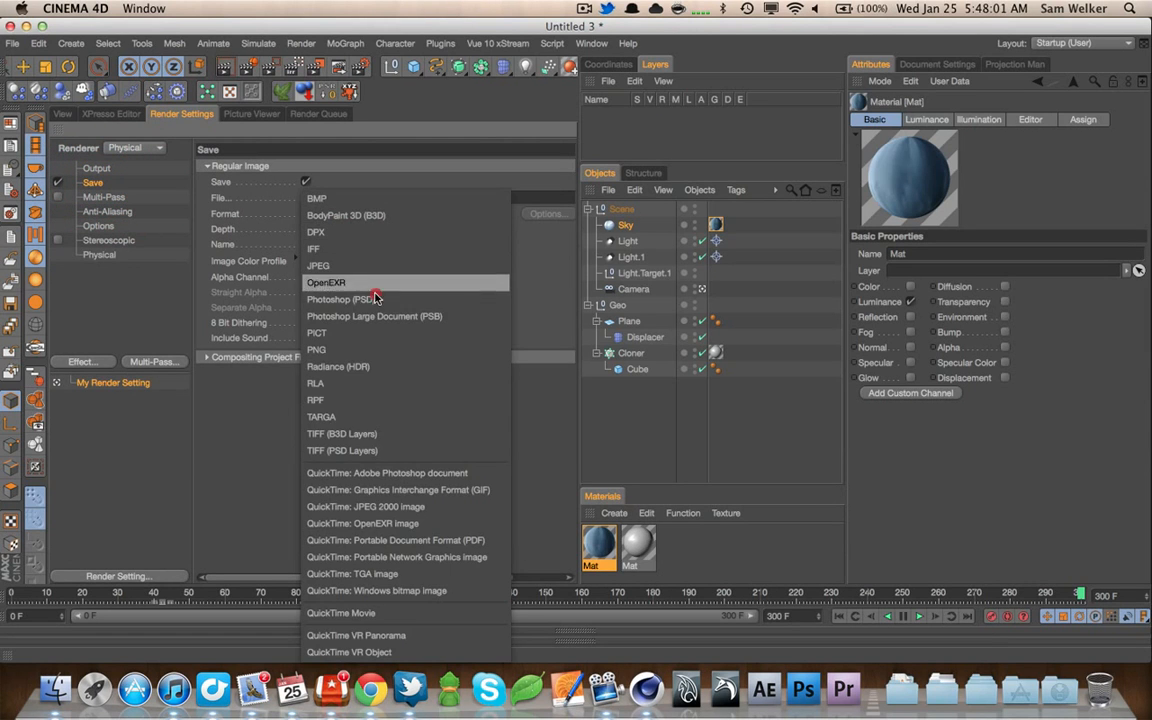
{"action": "left_click", "coordinate": [376, 302]}
{"action": "left_click", "coordinate": [333, 213]}
{"action": "left_click", "coordinate": [328, 280]}
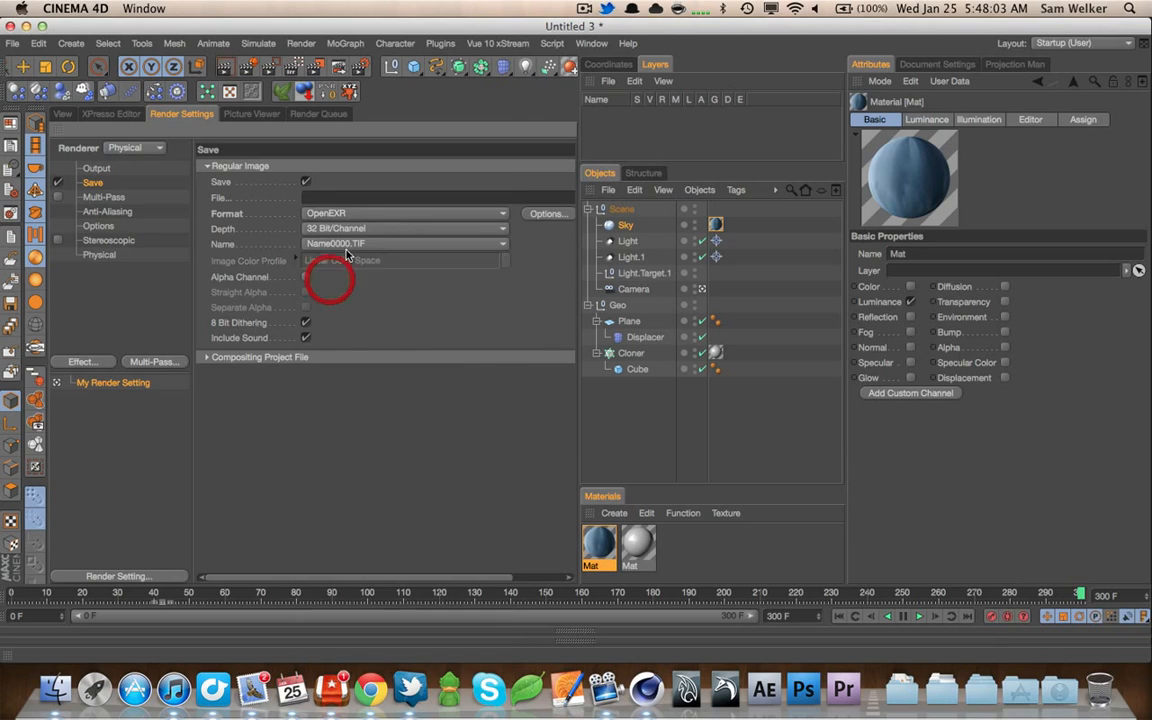
{"action": "left_click", "coordinate": [340, 213]}
{"action": "left_click", "coordinate": [352, 283]}
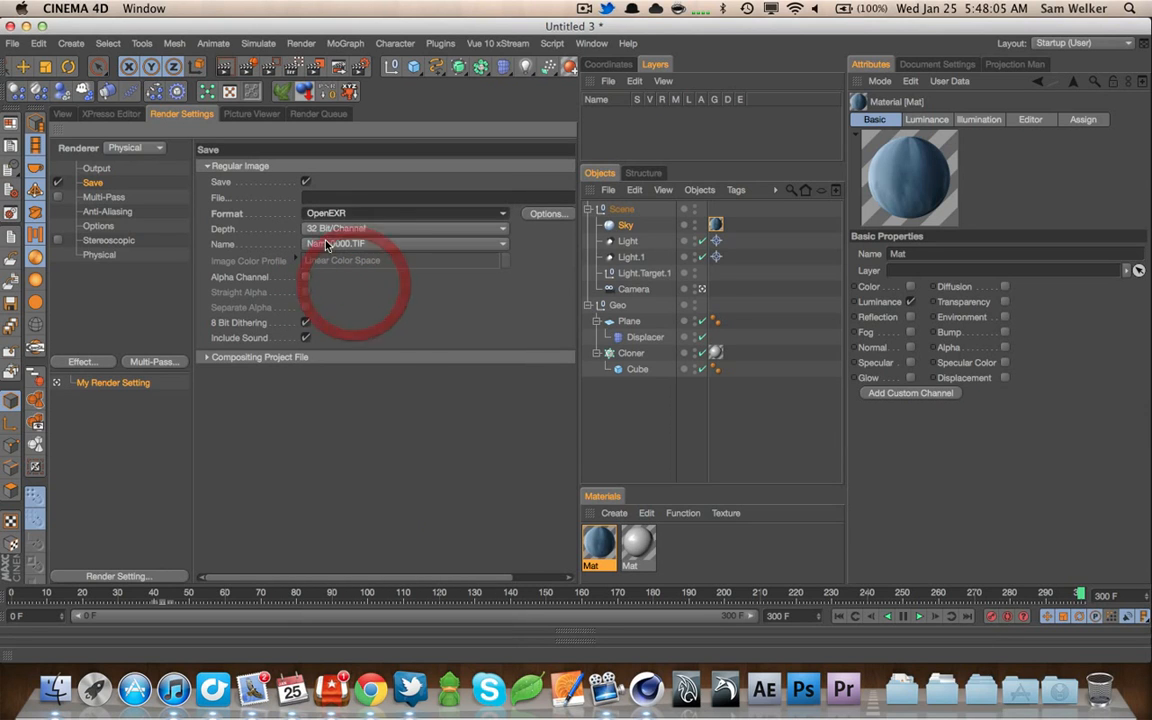
{"action": "left_click", "coordinate": [305, 322]}
{"action": "left_click", "coordinate": [306, 337]}
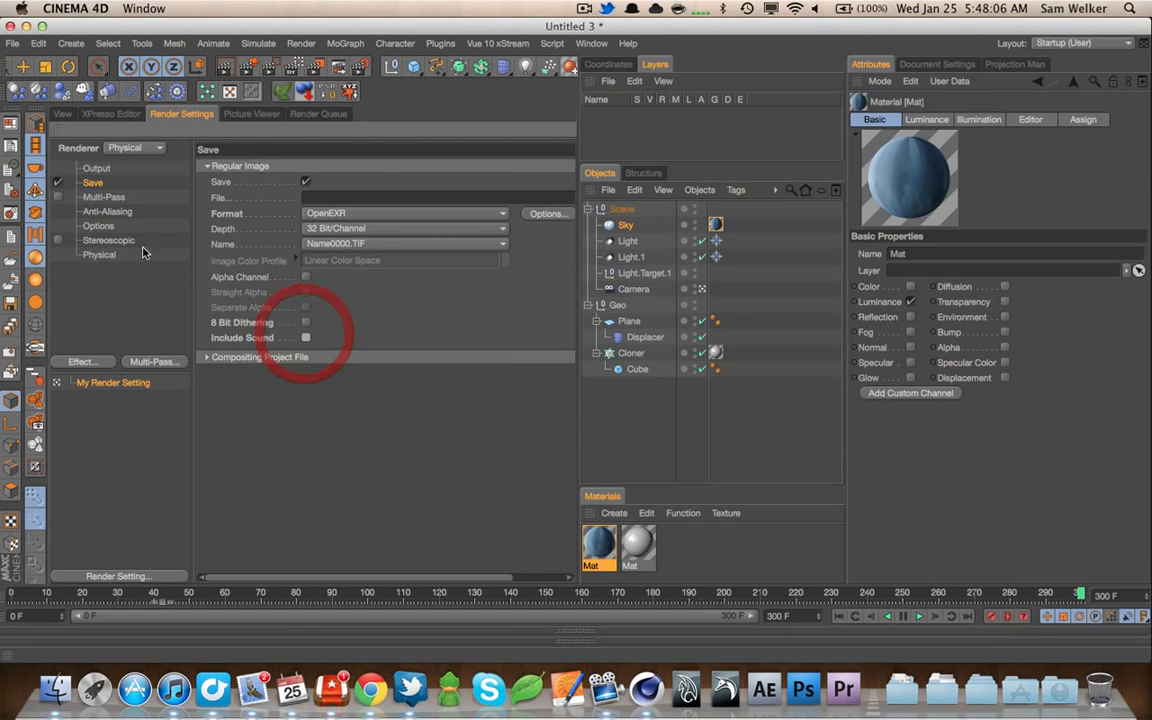
Set the render output size to 1280 x 720 pixels
{"action": "left_click", "coordinate": [96, 168]}
{"action": "left_click", "coordinate": [316, 183]}
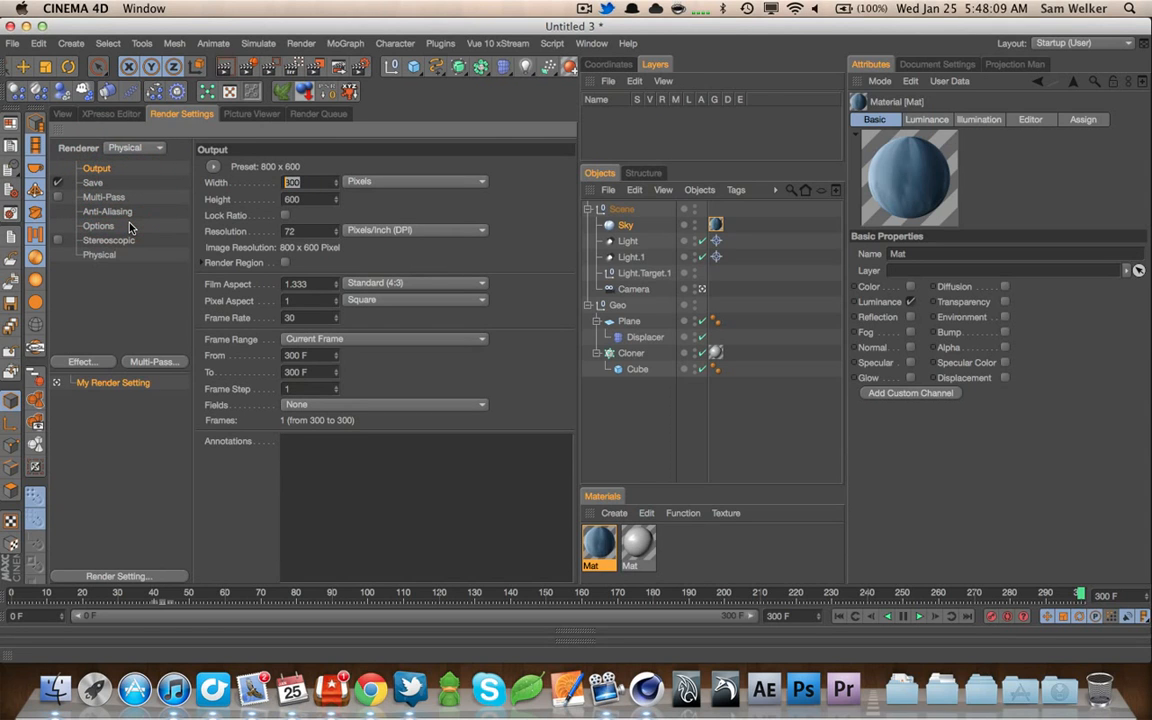
{"action": "type", "text": "1280"}
{"action": "key", "text": "Tab"}
{"action": "type", "text": "72"}
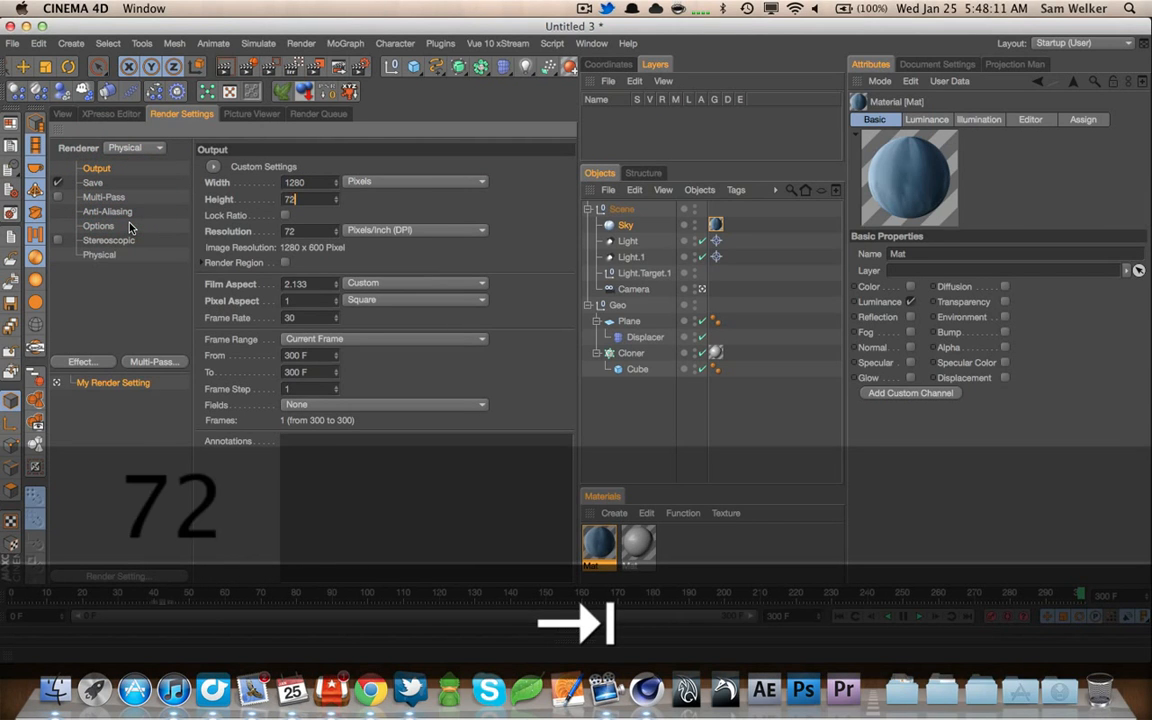
Set the anti-aliasing filter to Mitchell and disable Default Light in the render options
{"action": "left_click", "coordinate": [121, 212]}
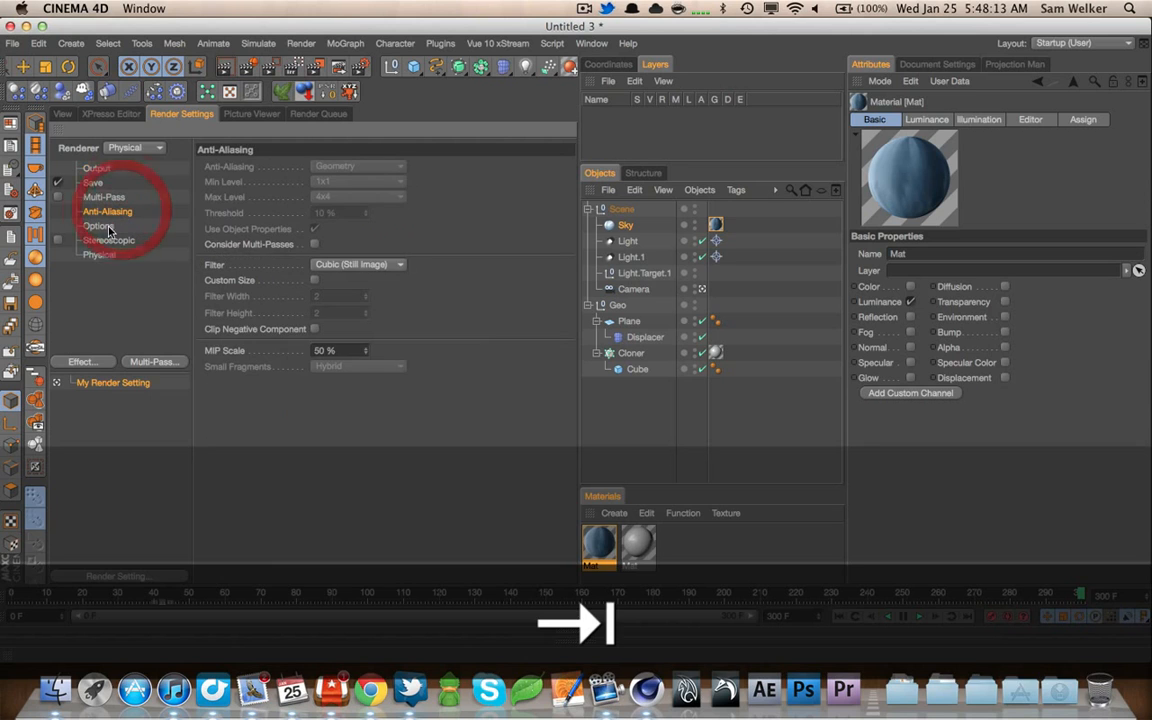
{"action": "left_click", "coordinate": [357, 265]}
{"action": "left_click", "coordinate": [354, 315]}
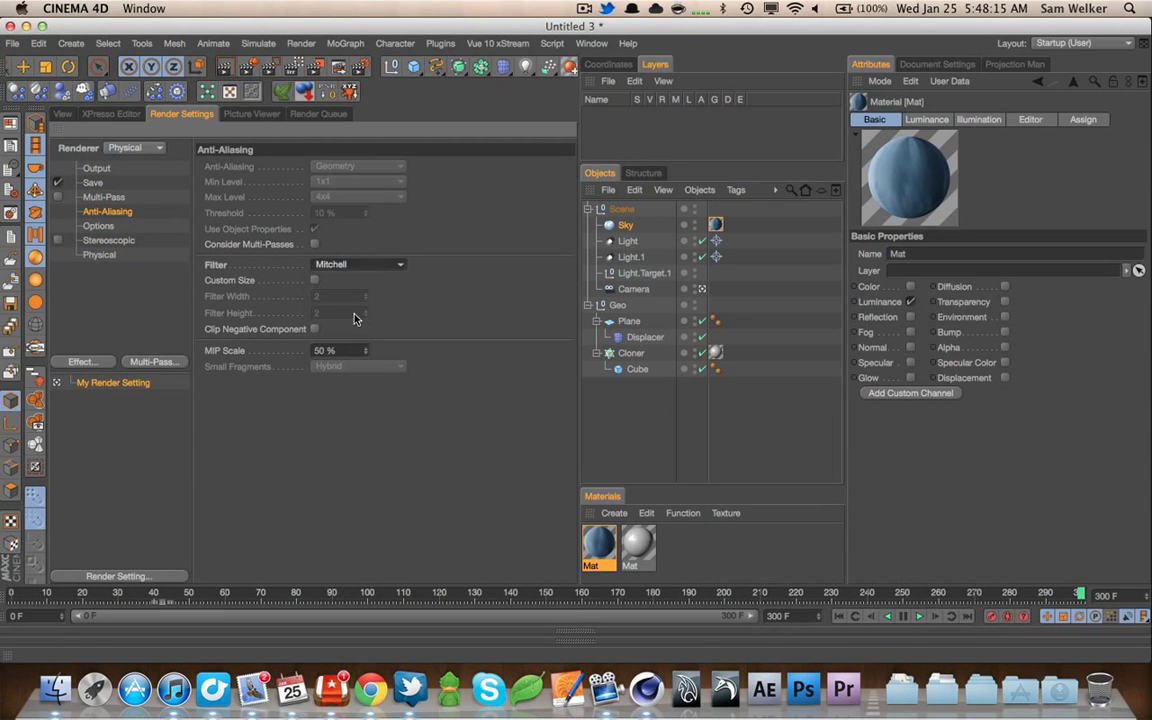
{"action": "left_click", "coordinate": [98, 226]}
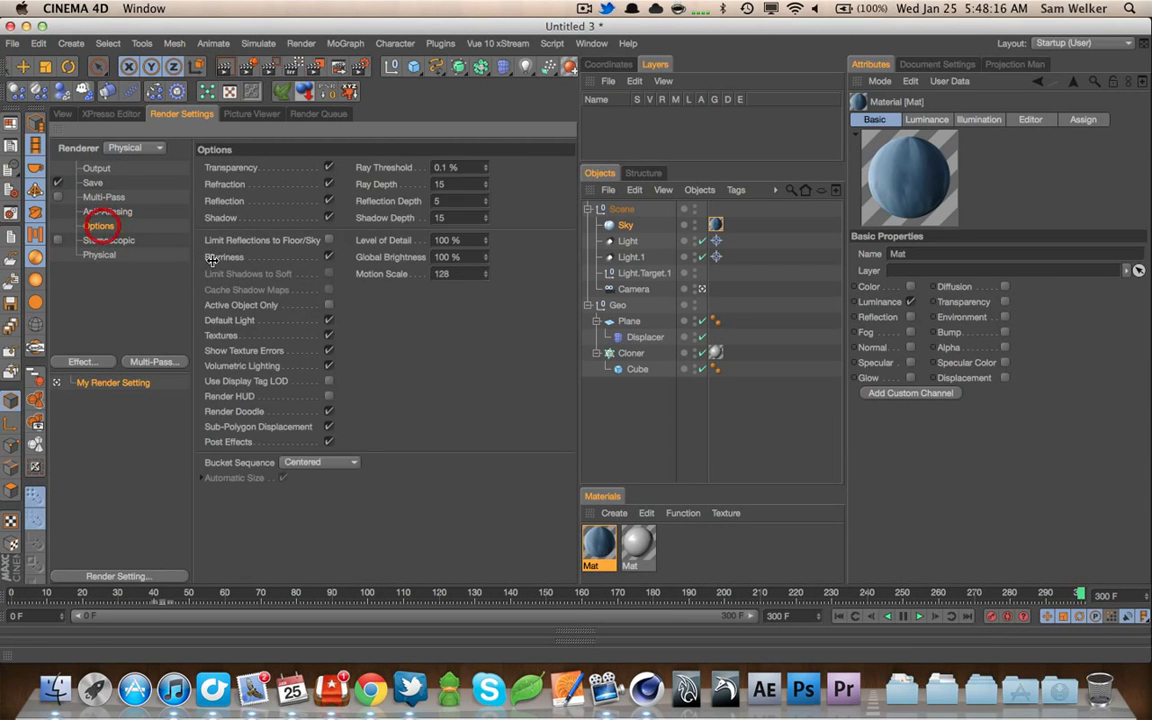
{"action": "left_click", "coordinate": [330, 321]}
Add the Ambient Occlusion effect to the render settings
{"action": "left_click", "coordinate": [108, 240]}
{"action": "left_click", "coordinate": [100, 255]}
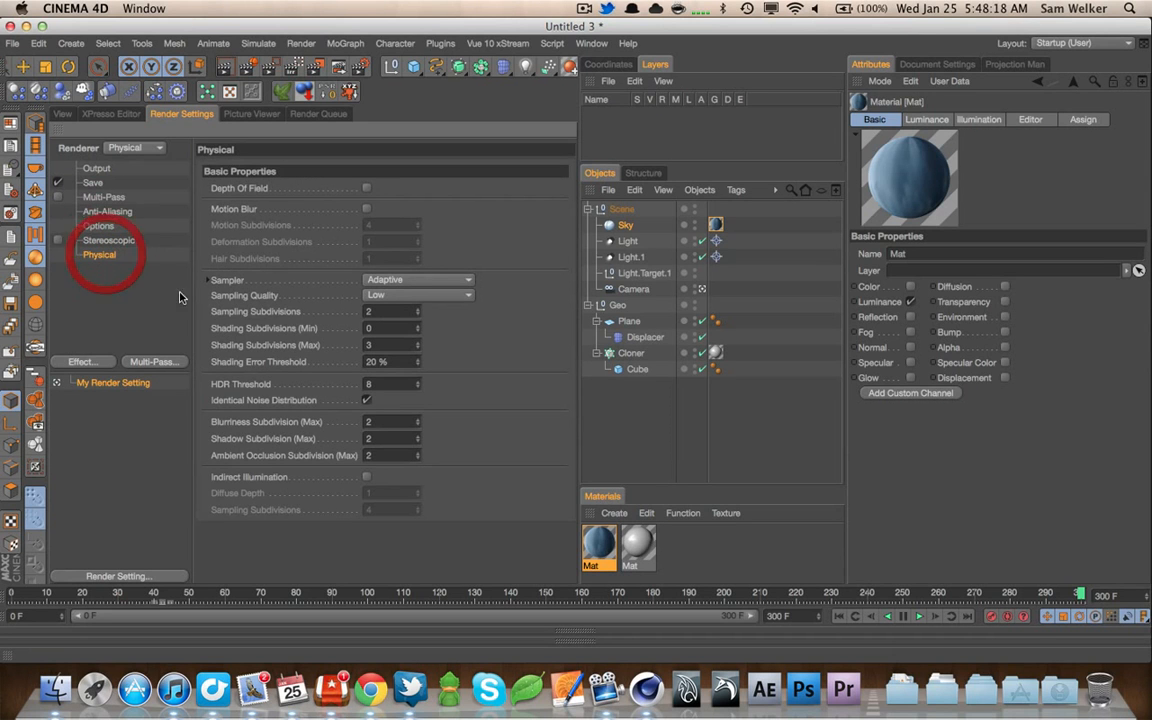
{"action": "left_click", "coordinate": [88, 362]}
{"action": "left_click", "coordinate": [125, 415]}
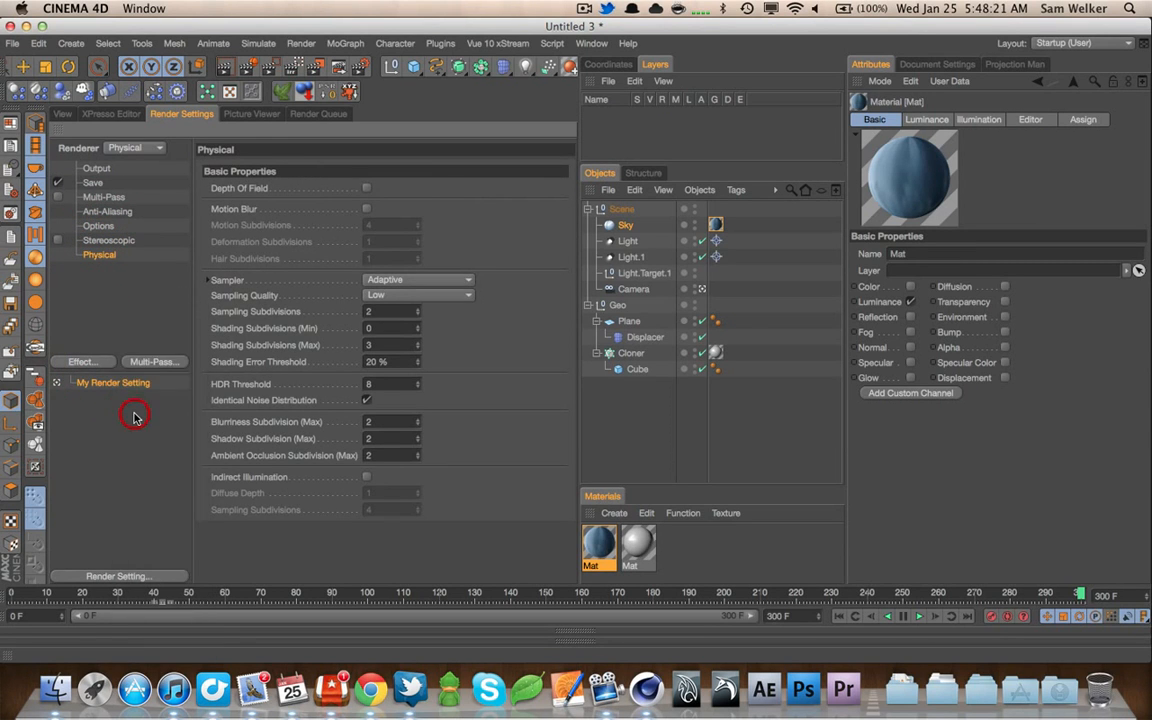
{"action": "left_click", "coordinate": [120, 268]}
Enable Depth Of Field and Motion Blur for the Physical renderer, with motion, deformation and hair subdivisions at 2
{"action": "left_click", "coordinate": [104, 256]}
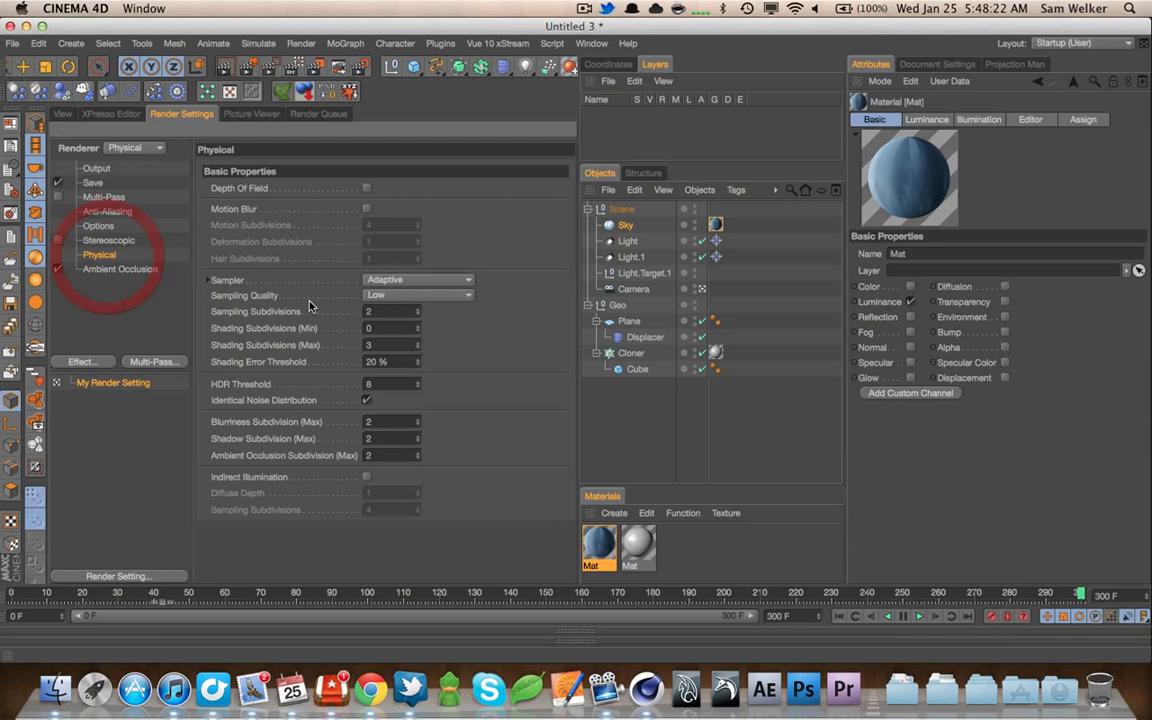
{"action": "left_click", "coordinate": [366, 189]}
{"action": "left_click", "coordinate": [366, 209]}
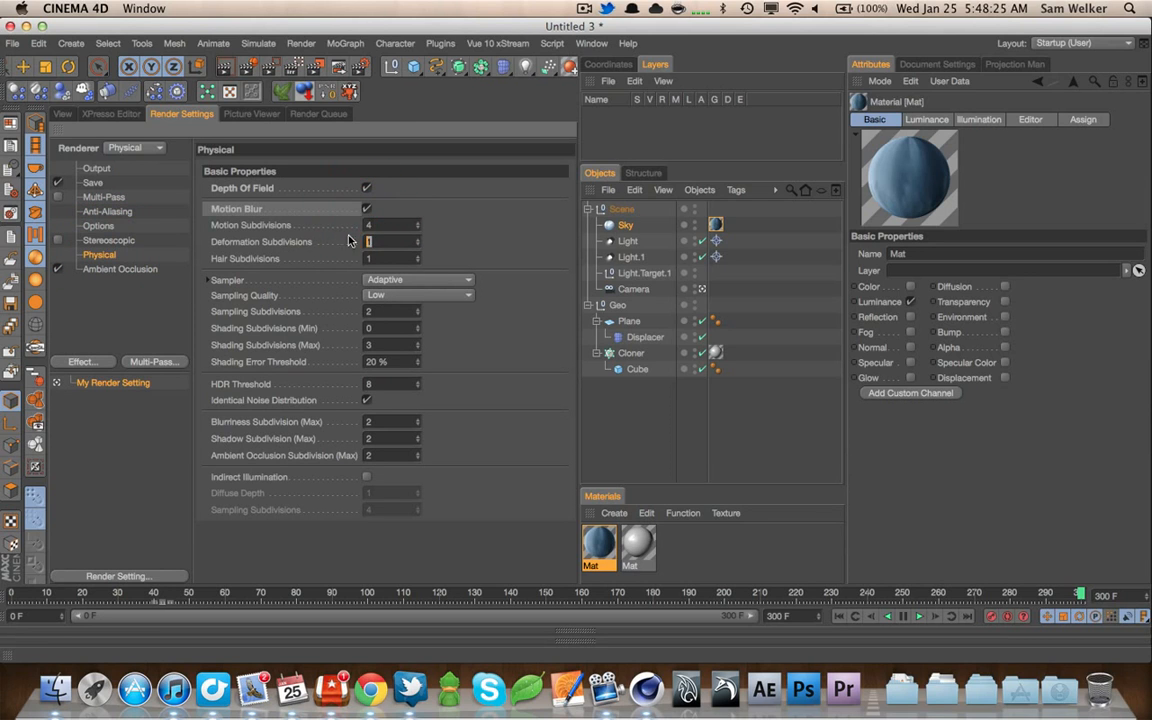
{"action": "type", "text": "2"}
{"action": "key", "text": "Tab"}
{"action": "type", "text": "2"}
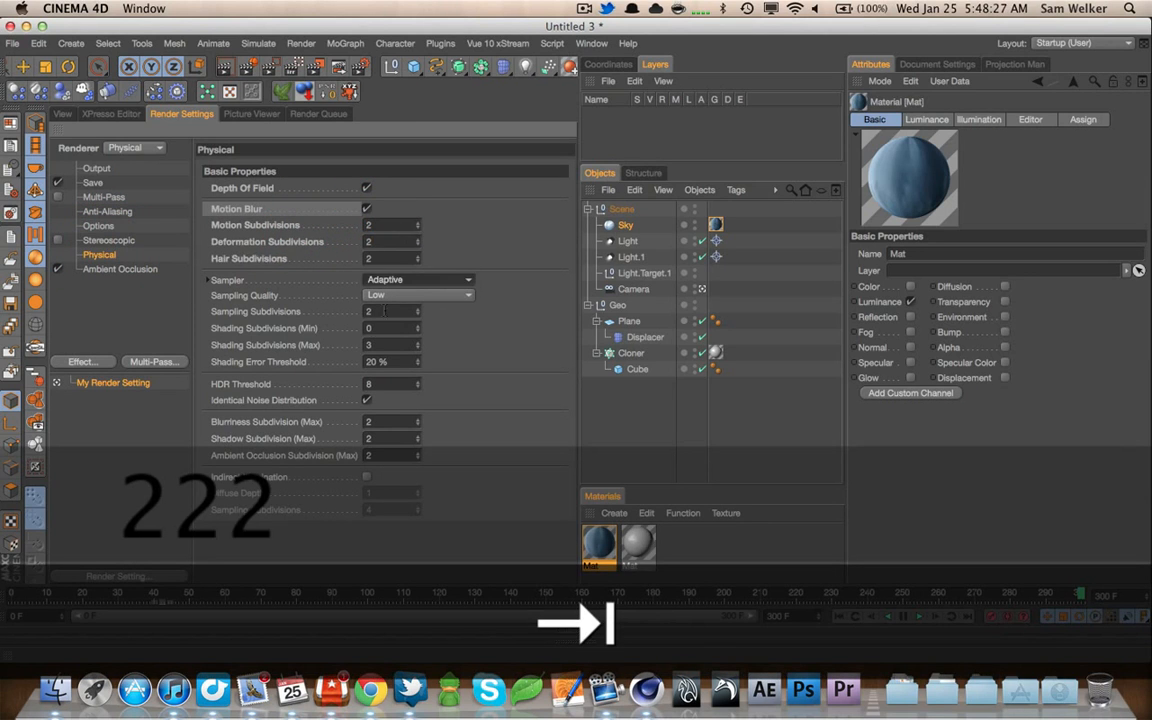
Enable Indirect Illumination with a diffuse depth of 2 and 3 sampling subdivisions
{"action": "left_click", "coordinate": [367, 477]}
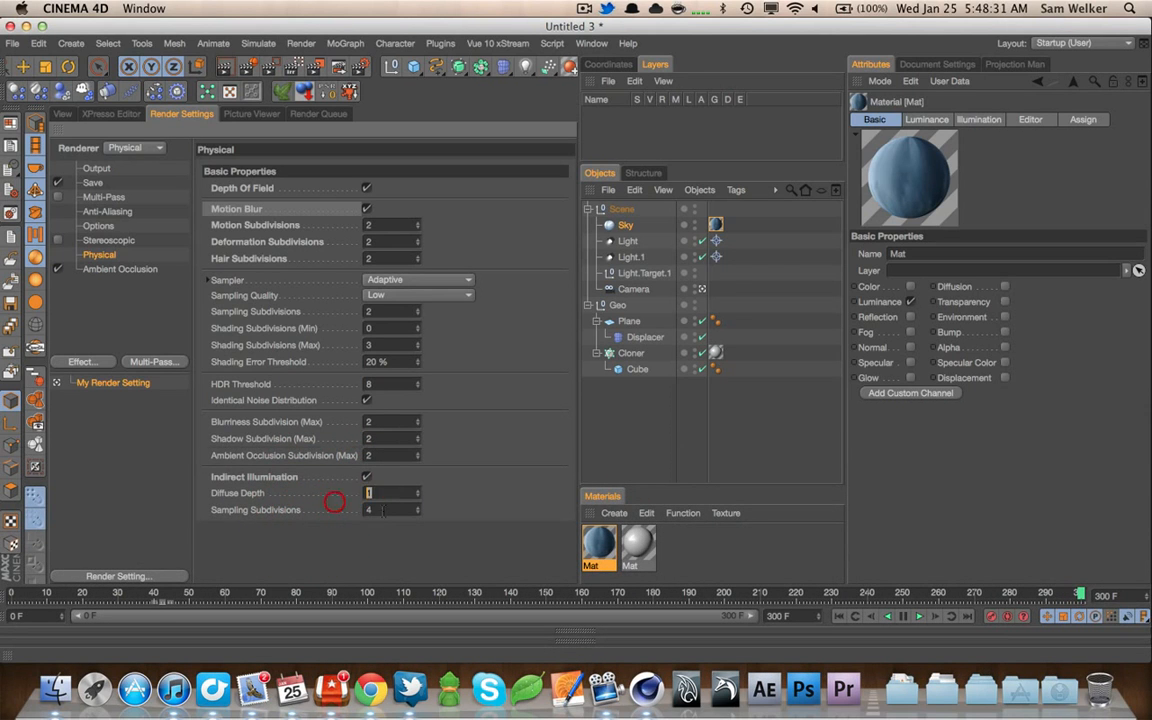
{"action": "type", "text": "2"}
{"action": "left_click", "coordinate": [380, 510]}
{"action": "type", "text": "3"}
{"action": "key", "text": "Tab"}
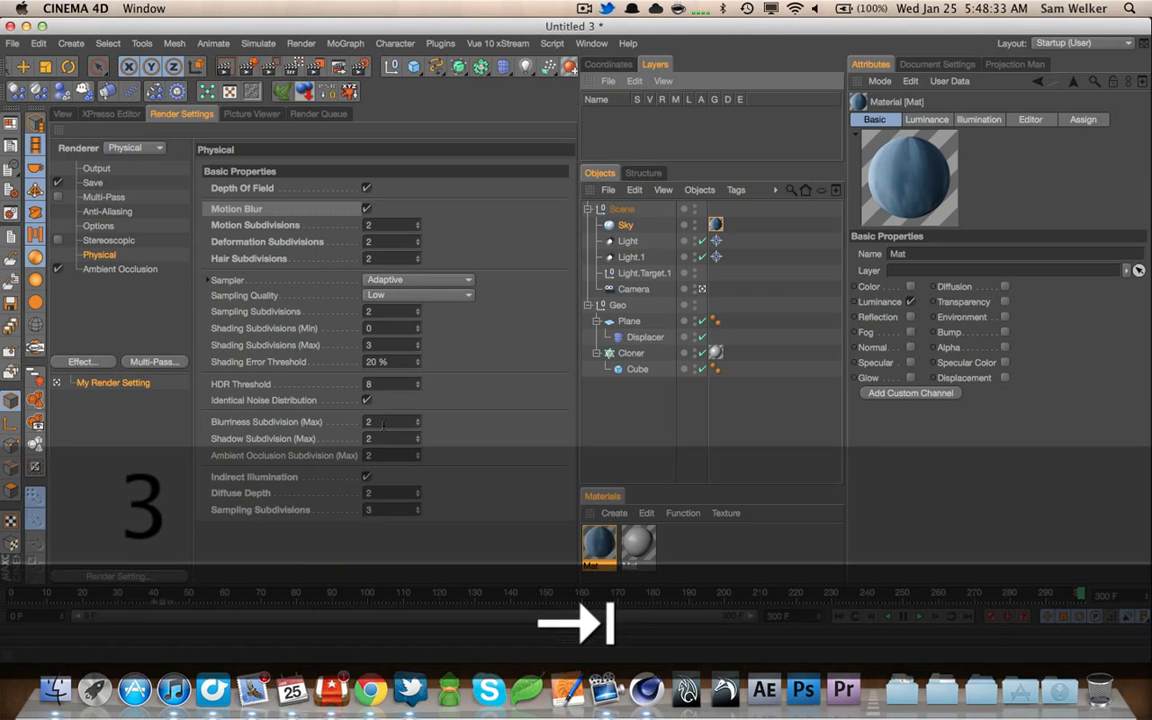
Keep the Adaptive sampler and set the maximum shading subdivisions to 2
{"action": "left_click", "coordinate": [392, 281]}
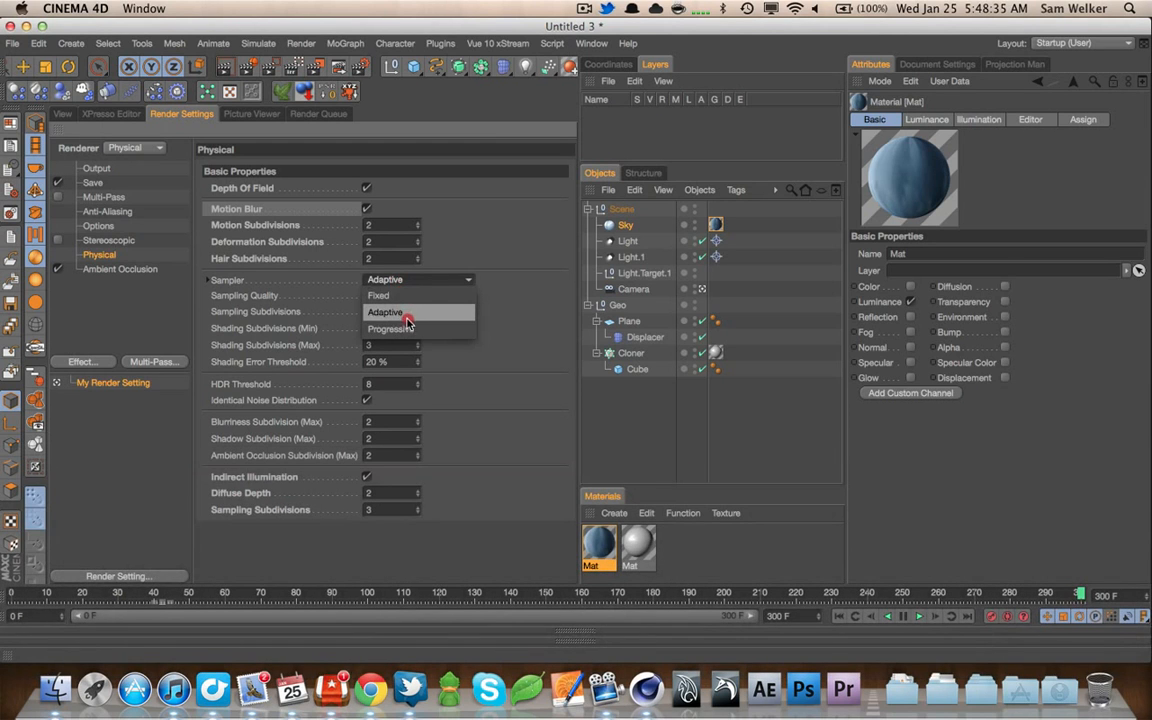
{"action": "left_click", "coordinate": [519, 313]}
{"action": "left_click_drag", "start_coordinate": [378, 347], "coordinate": [303, 356]}
{"action": "type", "text": "2"}
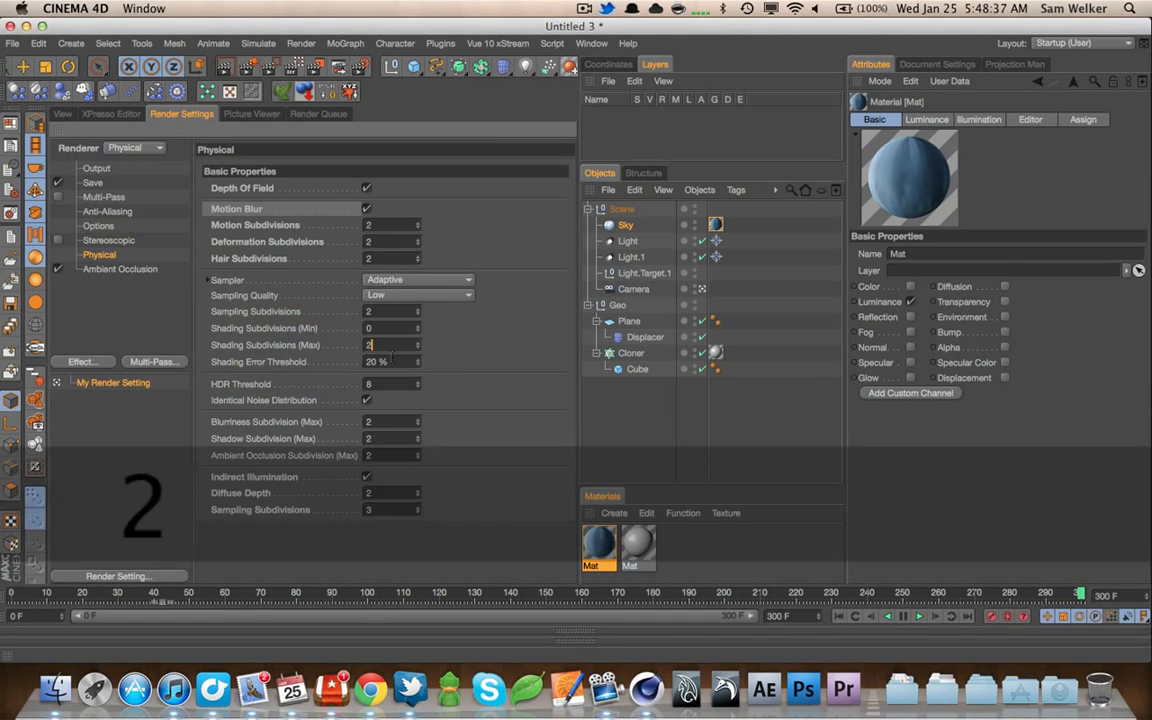
{"action": "key", "text": "Tab"}
{"action": "left_click", "coordinate": [487, 356]}
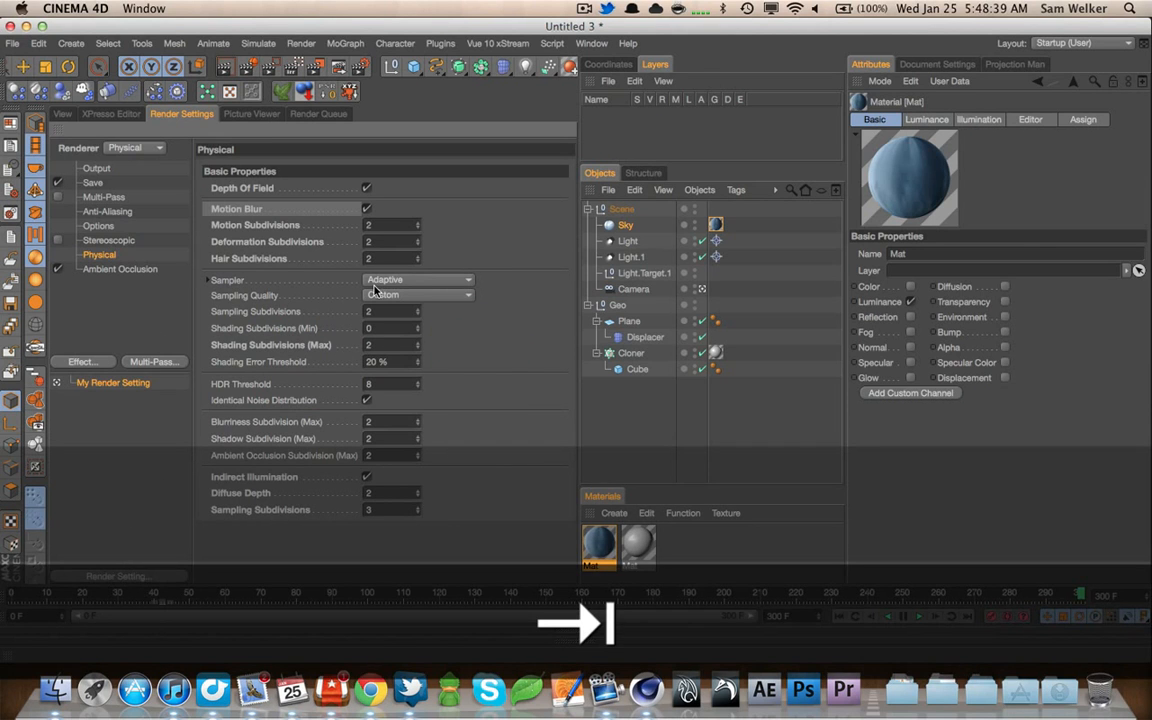
Change the Physical renderer's sampler to Progressive and render the camera view
{"action": "left_click", "coordinate": [374, 283]}
{"action": "left_click", "coordinate": [385, 326]}
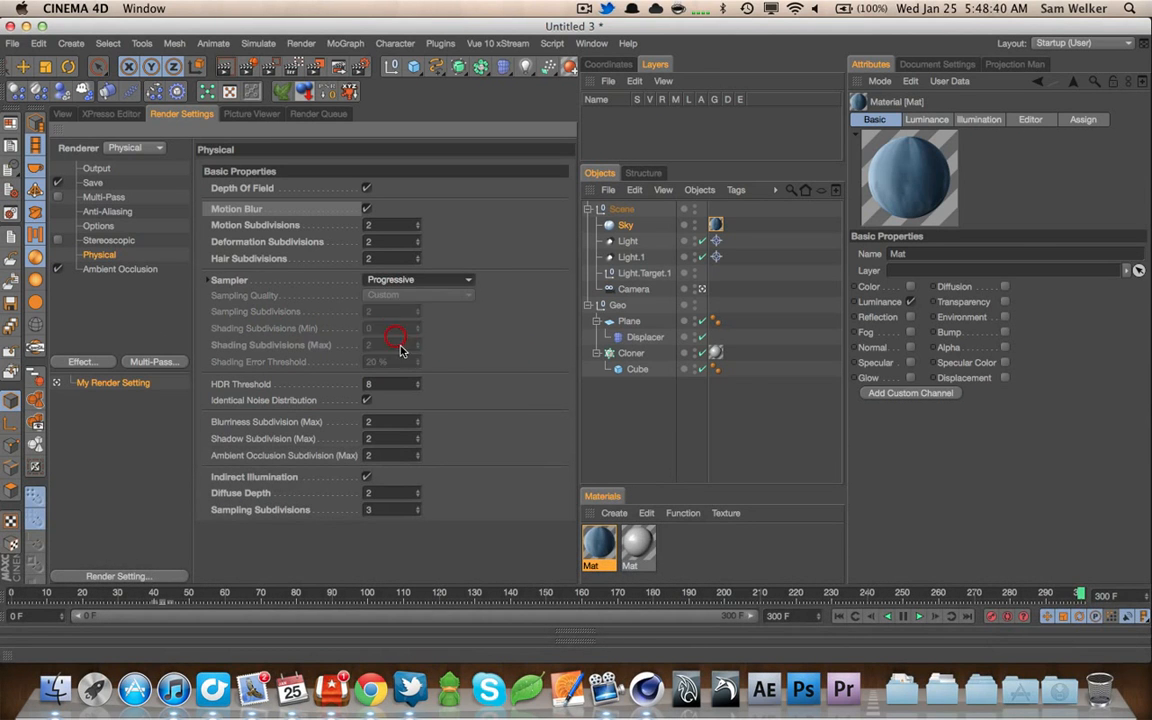
{"action": "left_click", "coordinate": [55, 115]}
{"action": "left_click", "coordinate": [222, 70]}
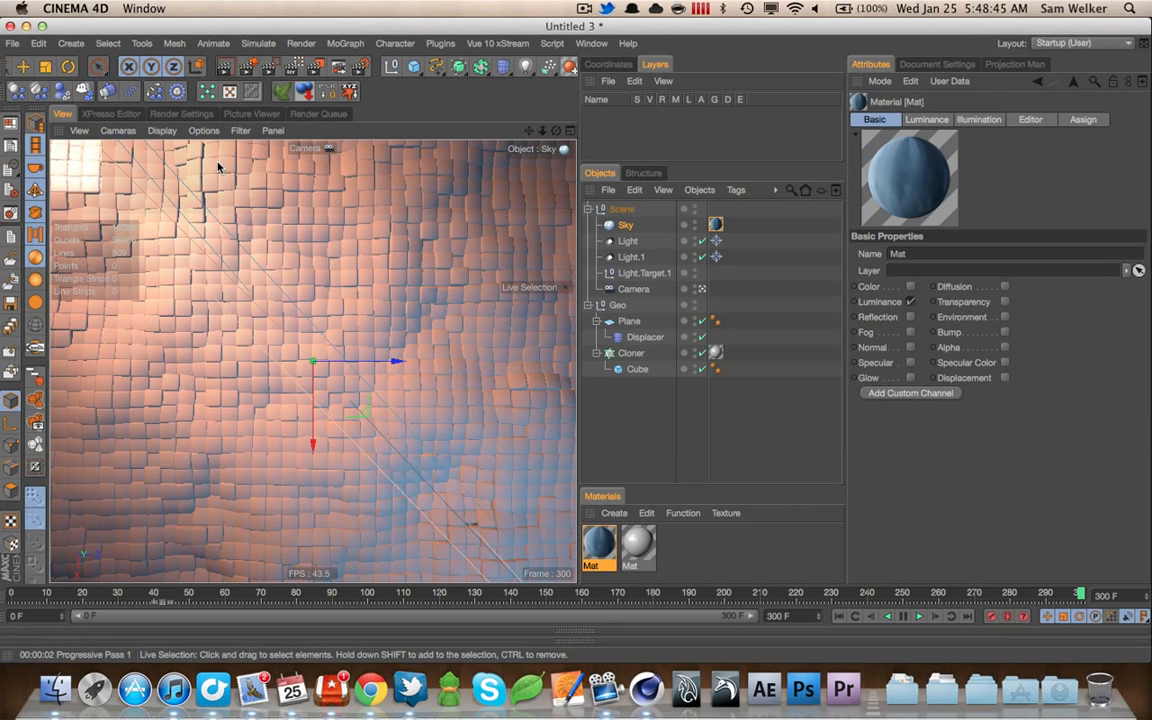
Enable Exposure in the camera's physical settings with an ISO of 50, keeping Movie Camera off
{"action": "left_click", "coordinate": [632, 288]}
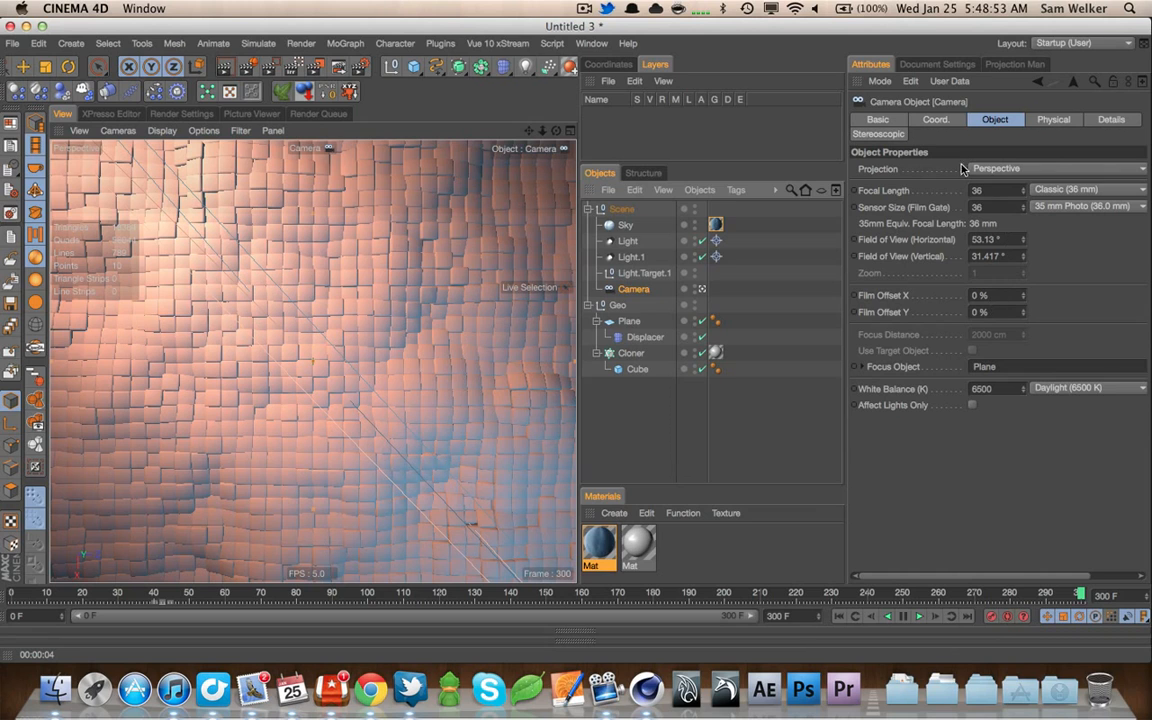
{"action": "left_click", "coordinate": [1072, 120]}
{"action": "left_click", "coordinate": [973, 169]}
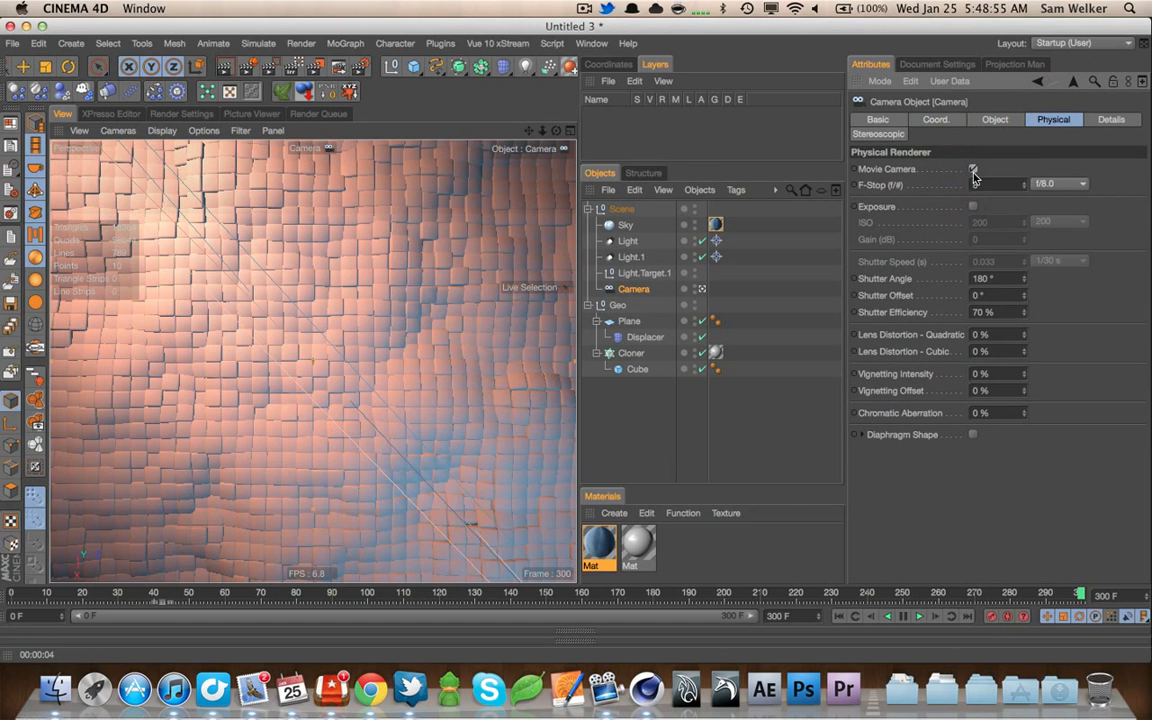
{"action": "left_click", "coordinate": [973, 169]}
{"action": "left_click", "coordinate": [973, 206]}
{"action": "left_click", "coordinate": [1082, 221]}
{"action": "left_click", "coordinate": [1045, 232]}
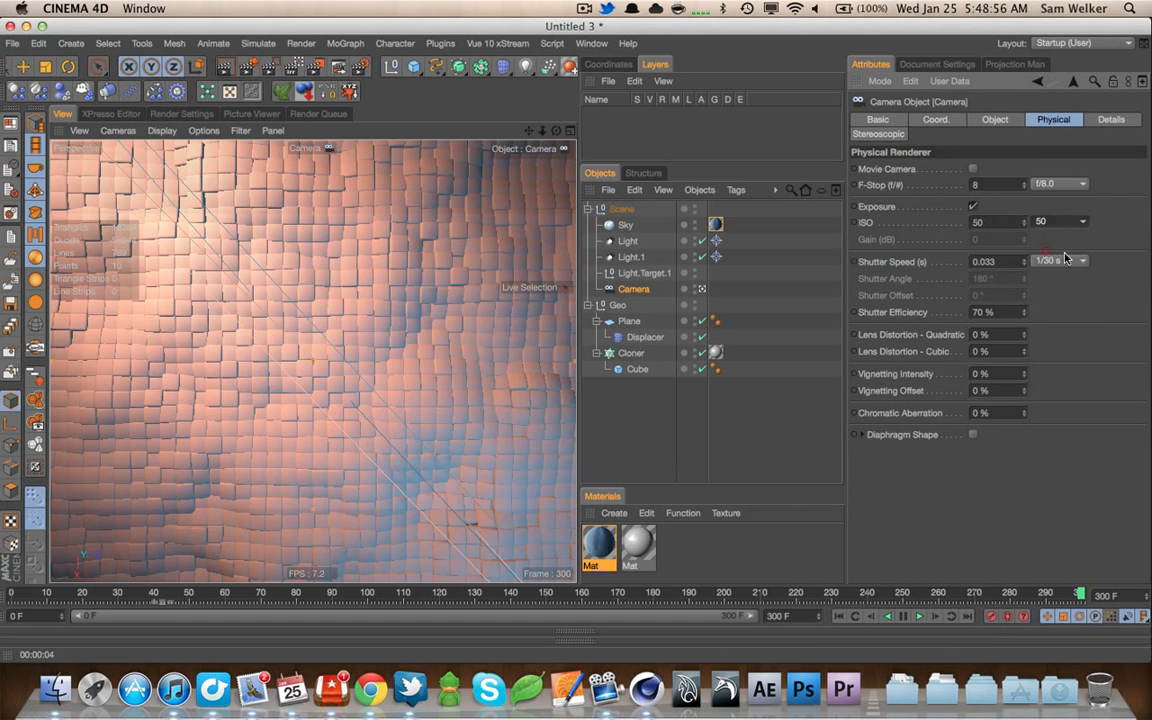
Set the camera's F-Stop to f/3.2 and its shutter speed to 1/125 s
{"action": "left_click", "coordinate": [1042, 186]}
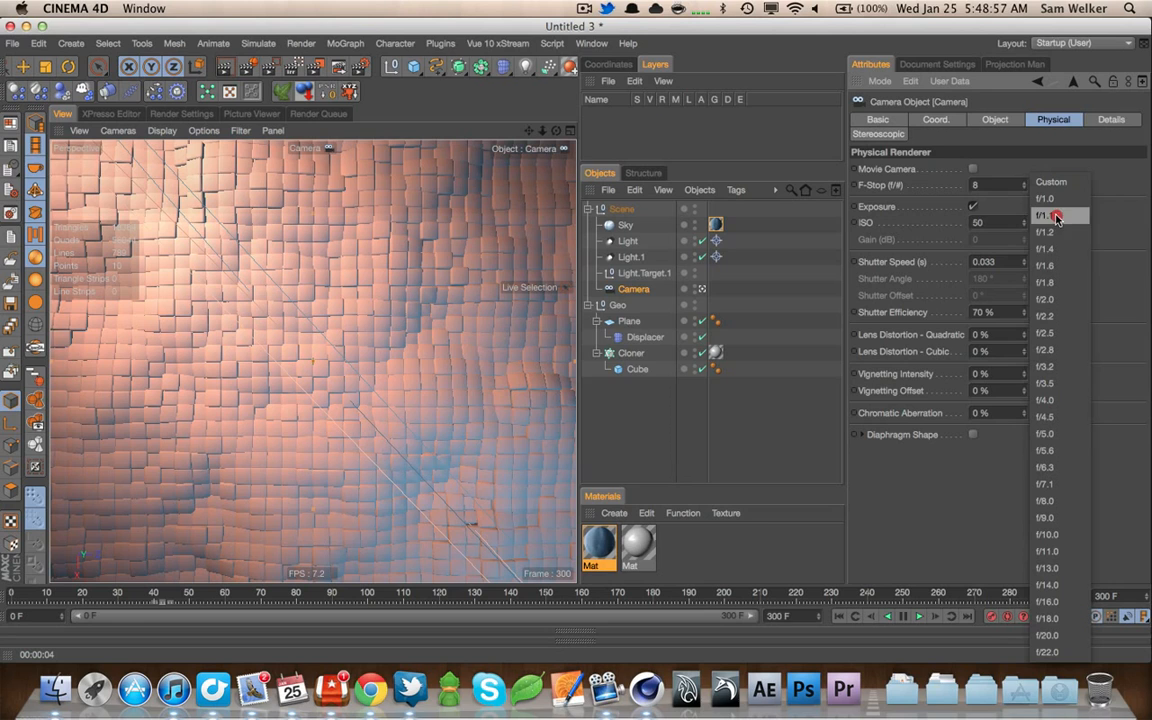
{"action": "left_click", "coordinate": [1060, 352]}
{"action": "left_click", "coordinate": [1062, 261]}
{"action": "left_click", "coordinate": [1058, 343]}
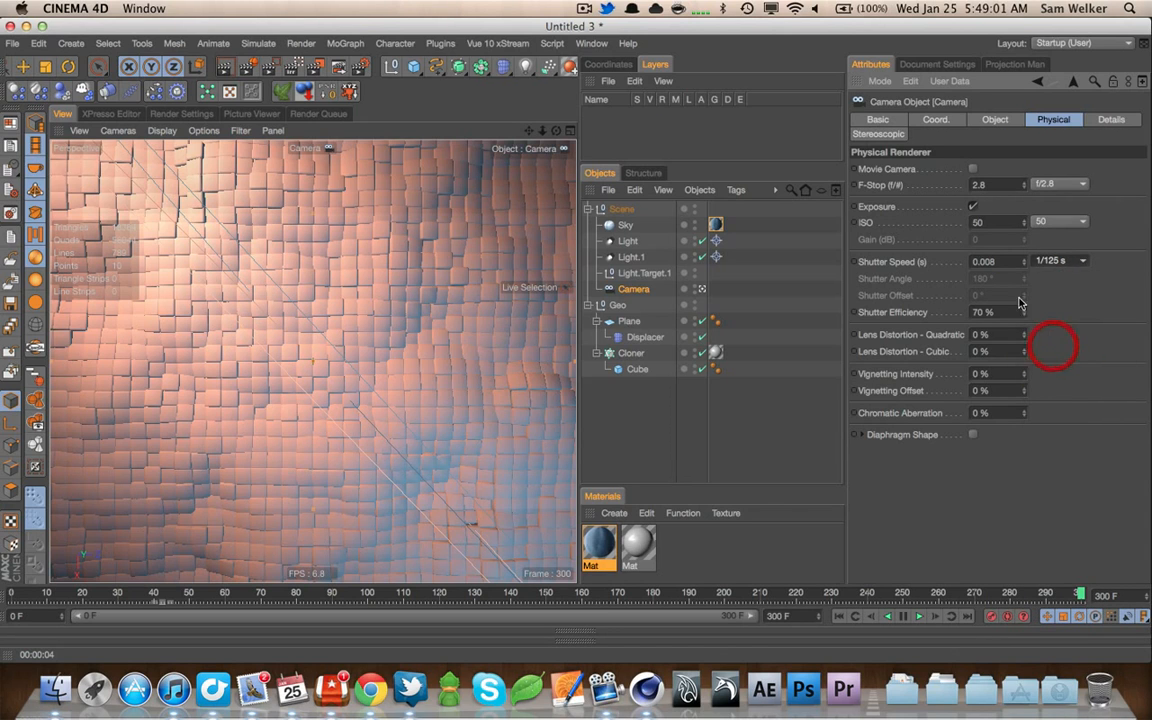
{"action": "left_click", "coordinate": [1060, 184]}
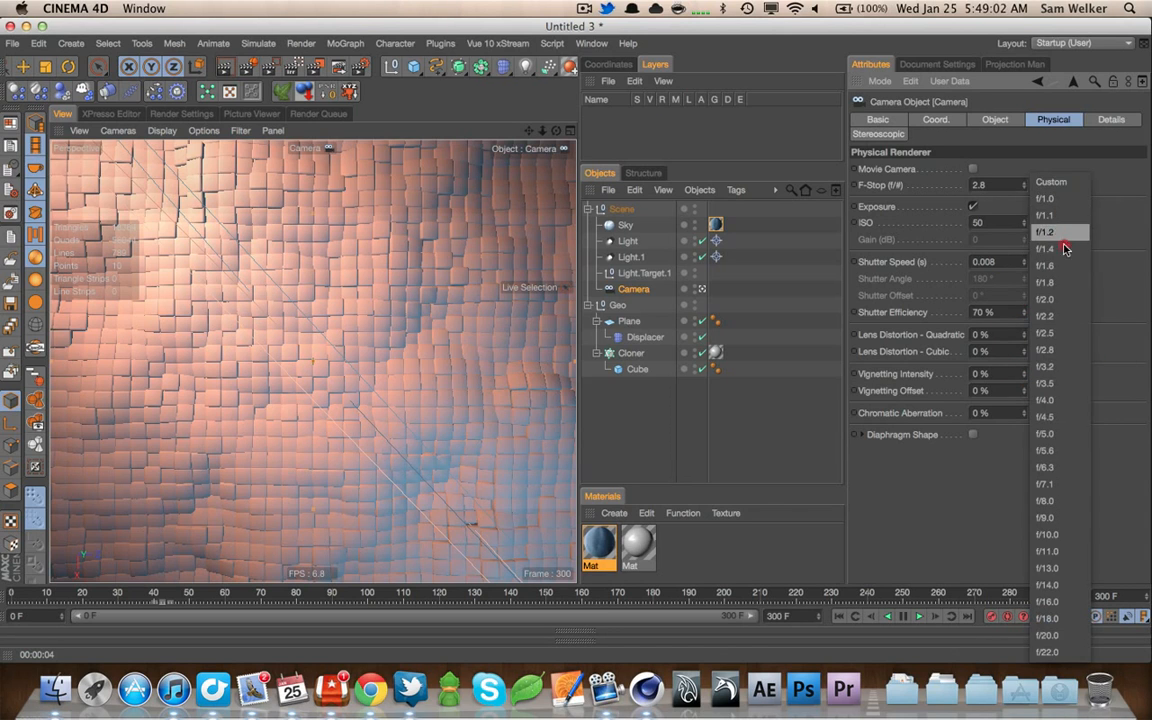
{"action": "left_click", "coordinate": [1068, 368]}
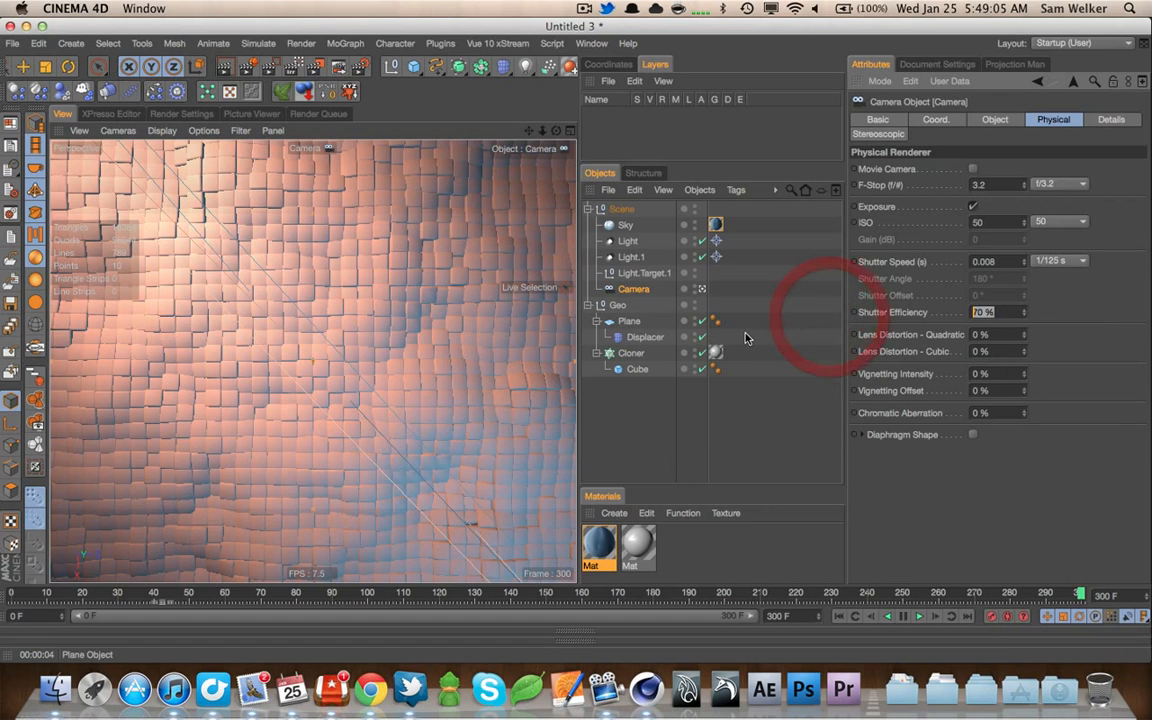
Set the camera's shutter efficiency to 90%, vignetting intensity and chromatic aberration to 15% each, and enable Diaphragm Shape
{"action": "type", "text": "90"}
{"action": "key", "text": "Tab"}
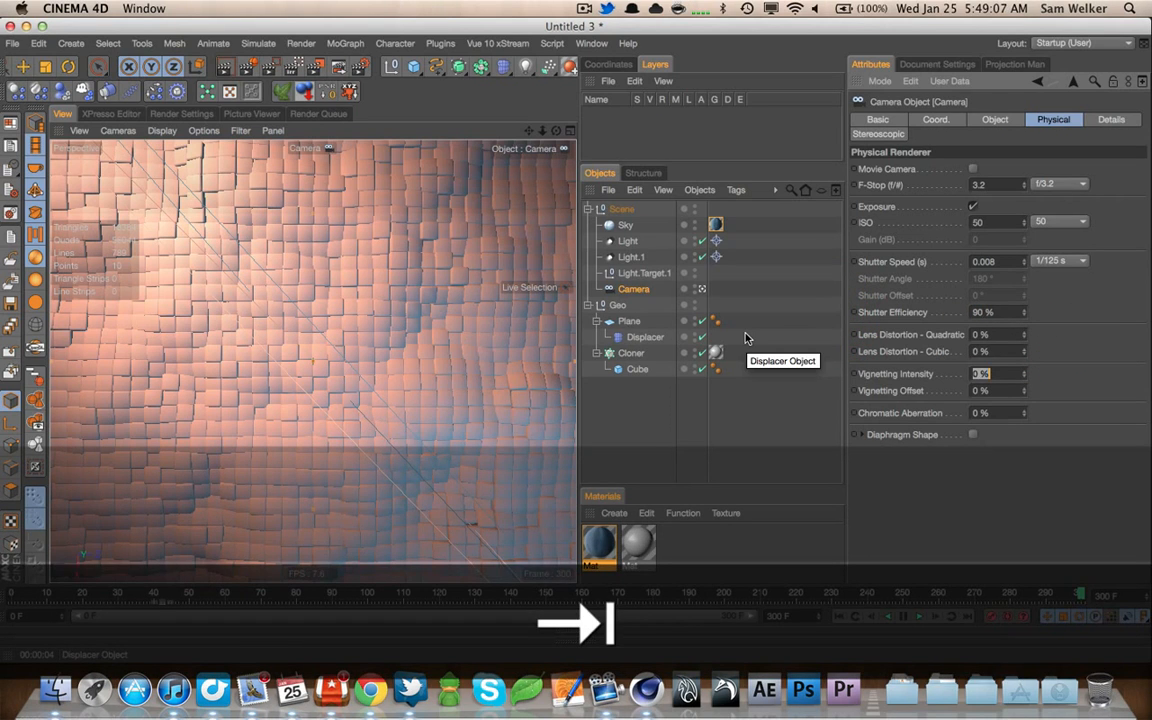
{"action": "type", "text": "15"}
{"action": "key", "text": "Tab"}
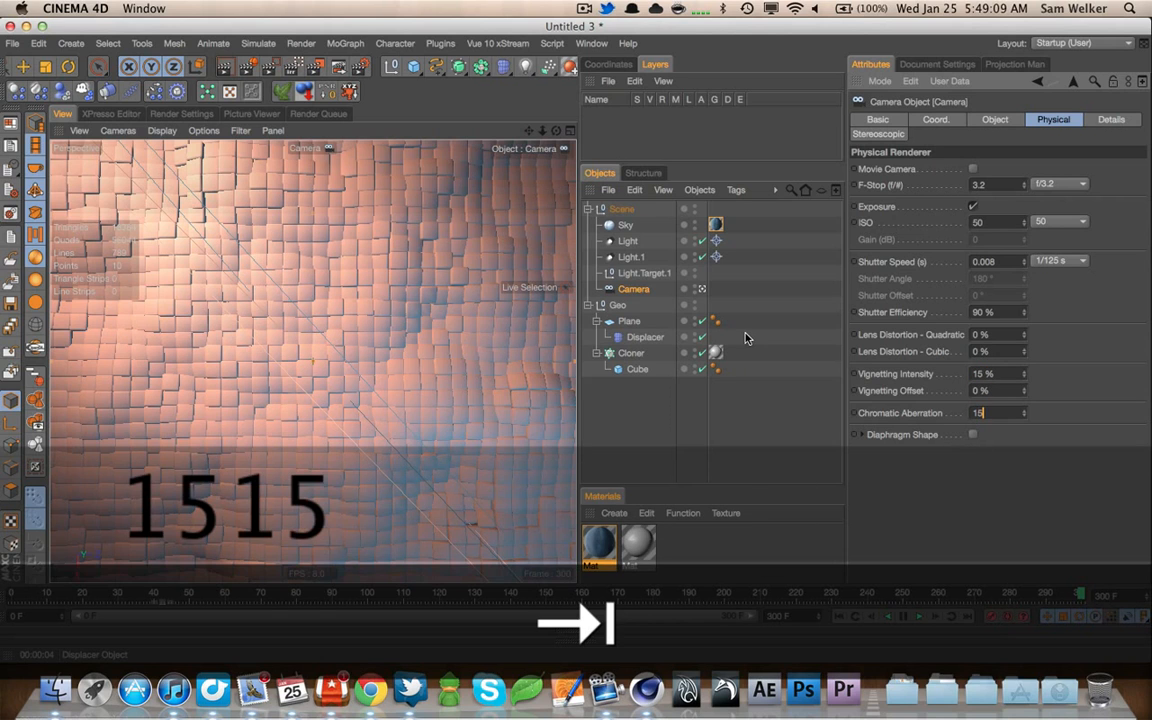
{"action": "left_click", "coordinate": [973, 435]}
Review the camera's Details and Stereoscopic settings, then render the active view
{"action": "left_click", "coordinate": [1114, 121]}
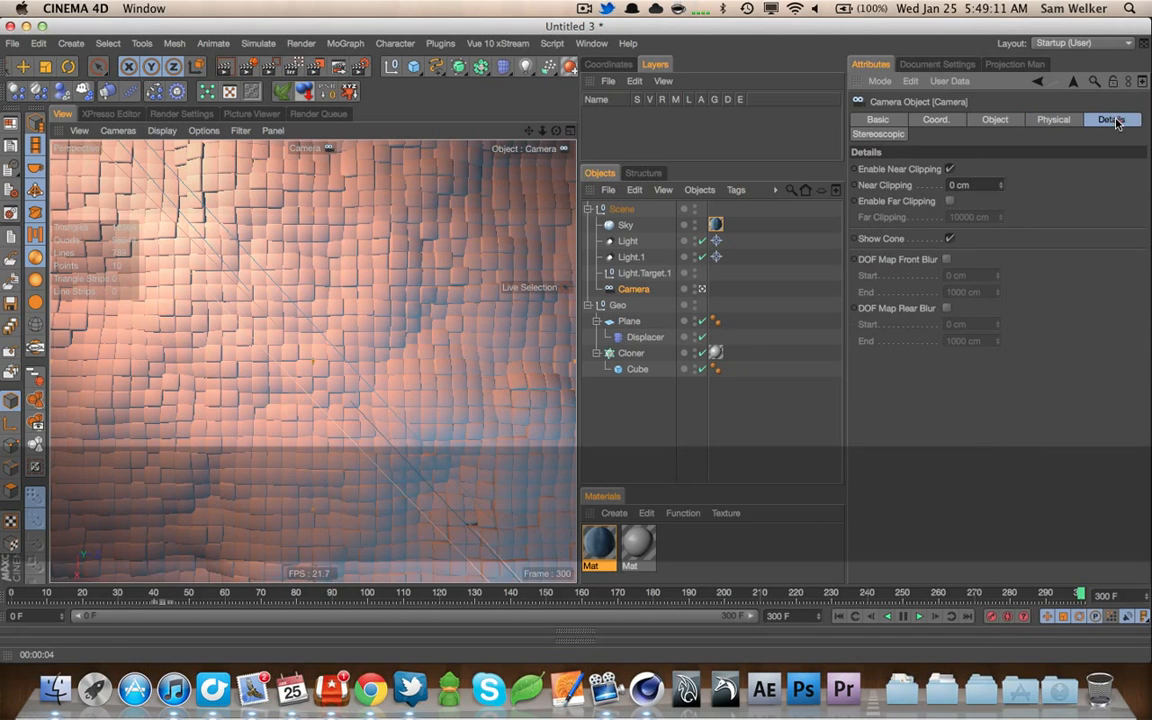
{"action": "left_click", "coordinate": [953, 185]}
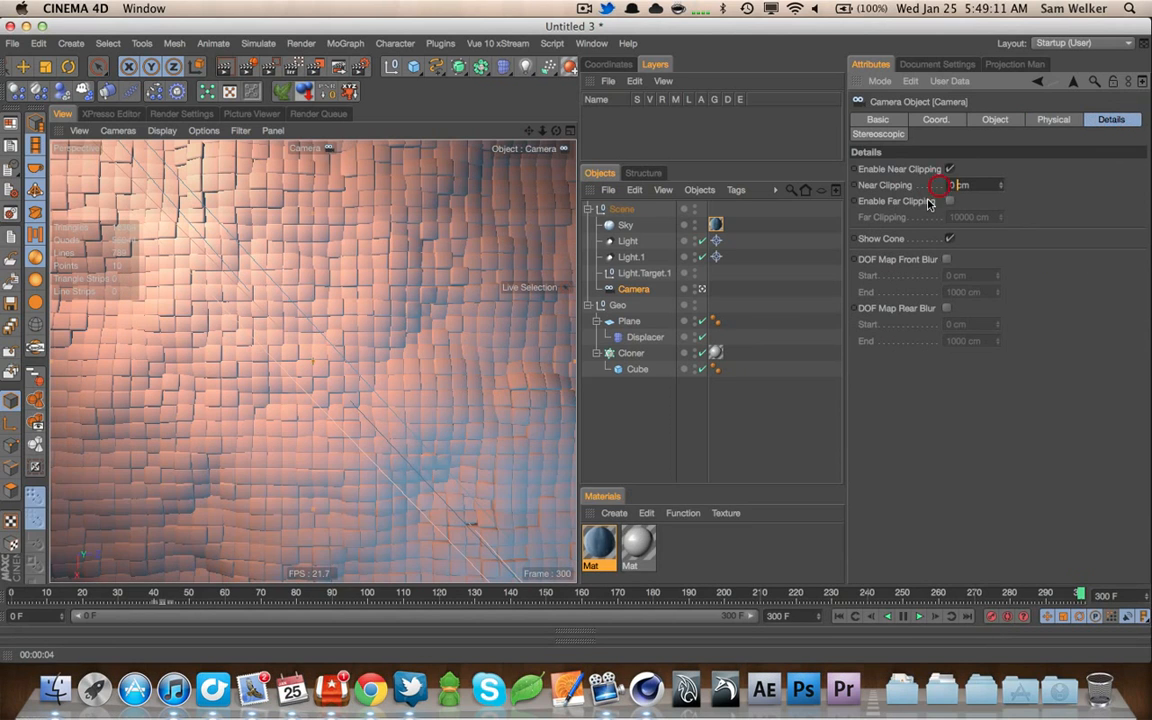
{"action": "left_click", "coordinate": [1052, 119]}
{"action": "left_click", "coordinate": [879, 133]}
{"action": "left_click", "coordinate": [1052, 119]}
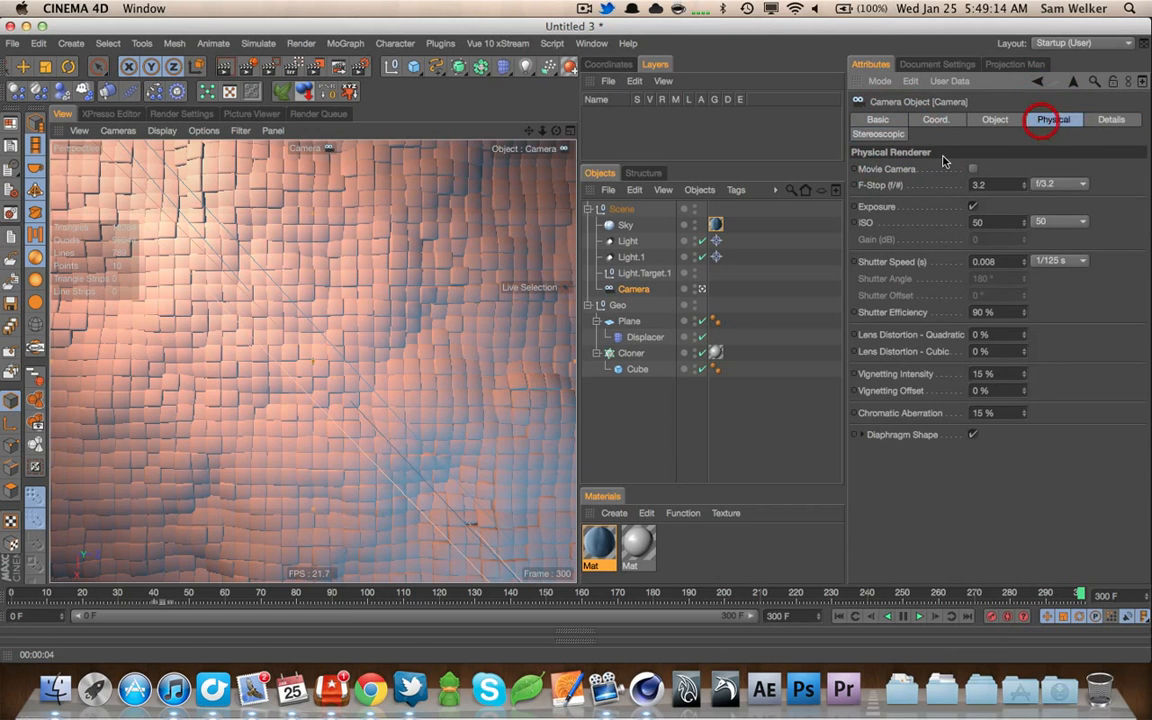
{"action": "left_click", "coordinate": [224, 68]}
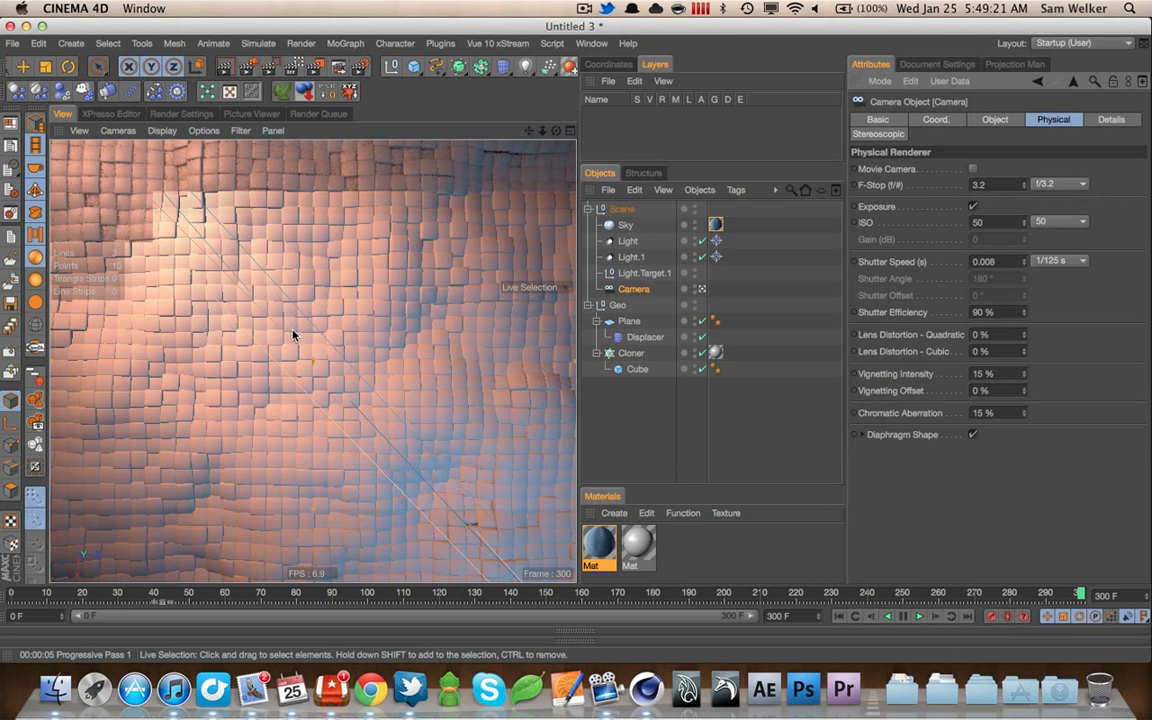
Set the cube material's reflection brightness to 40% and mix strength to 60%, then render the view again
{"action": "double_click", "coordinate": [637, 558]}
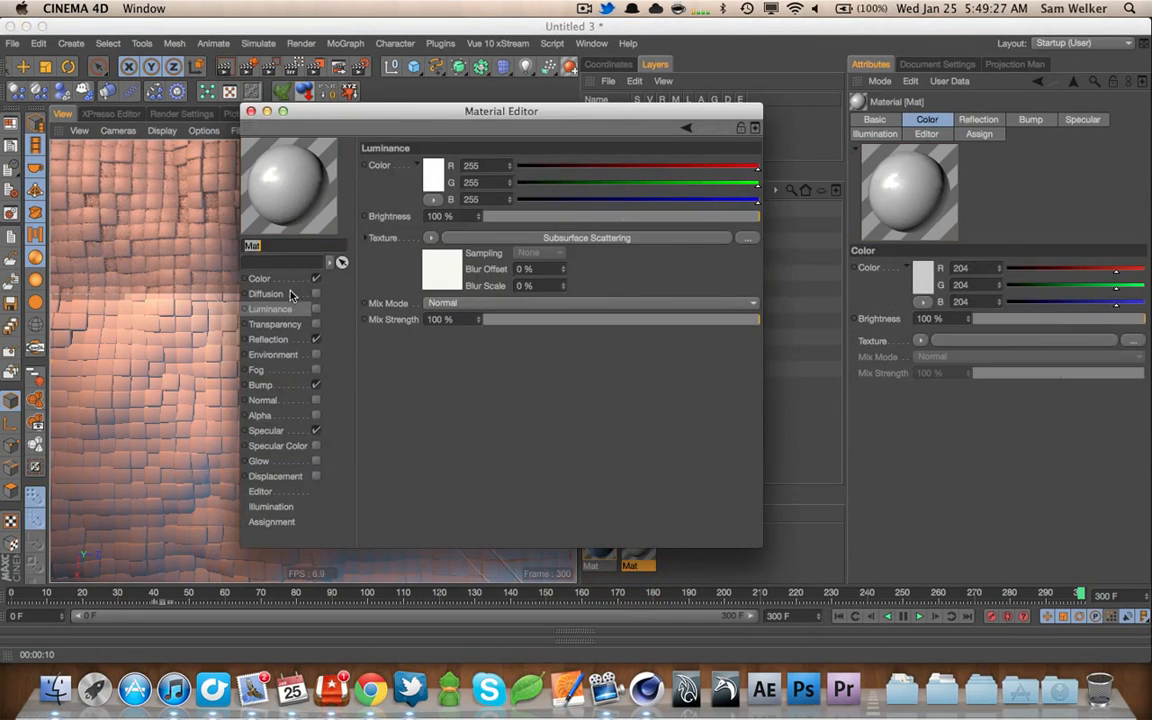
{"action": "left_click", "coordinate": [268, 340]}
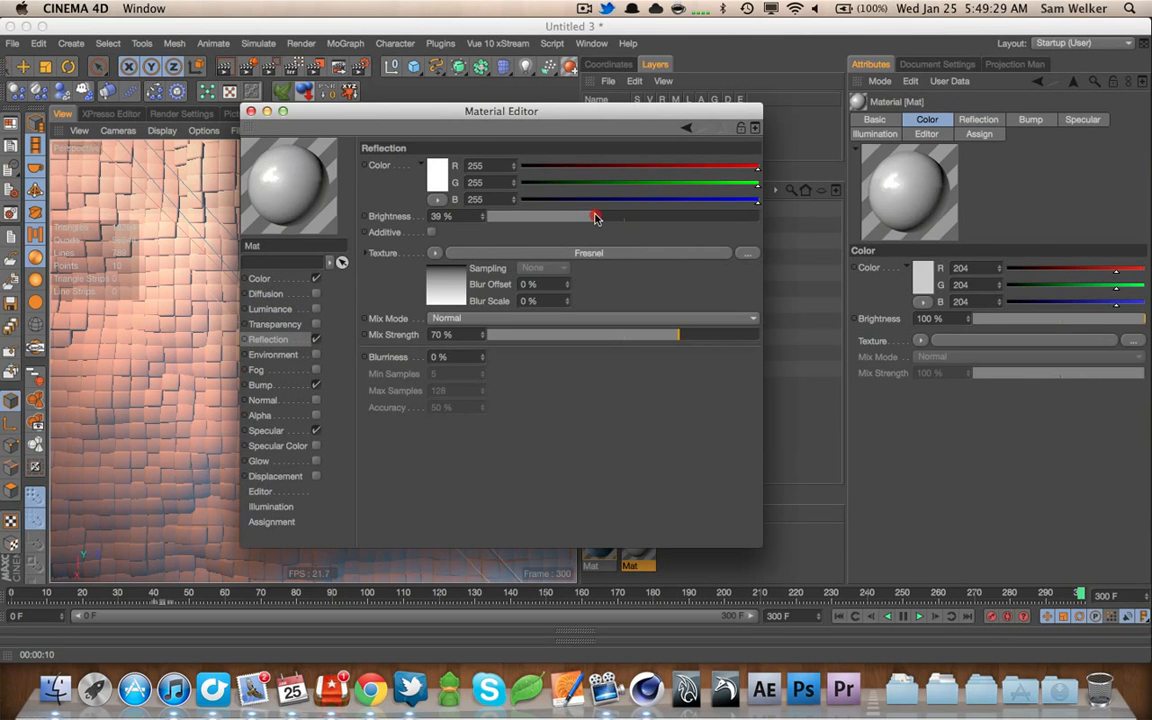
{"action": "left_click", "coordinate": [727, 335]}
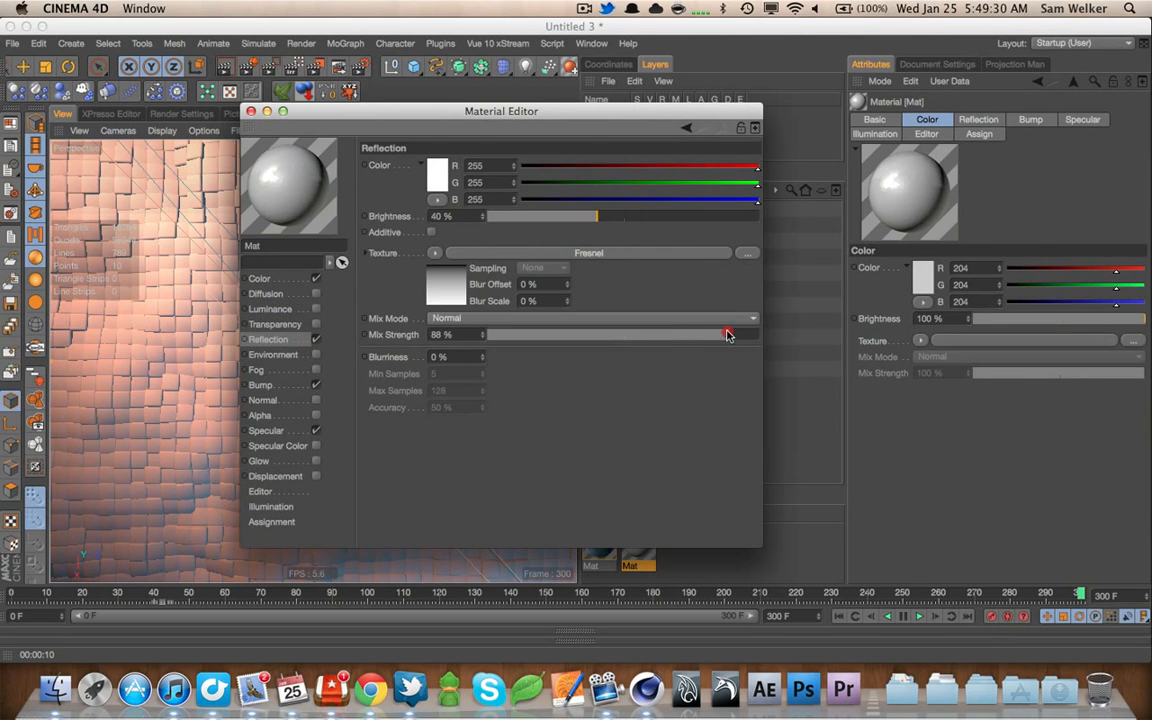
{"action": "left_click", "coordinate": [648, 345]}
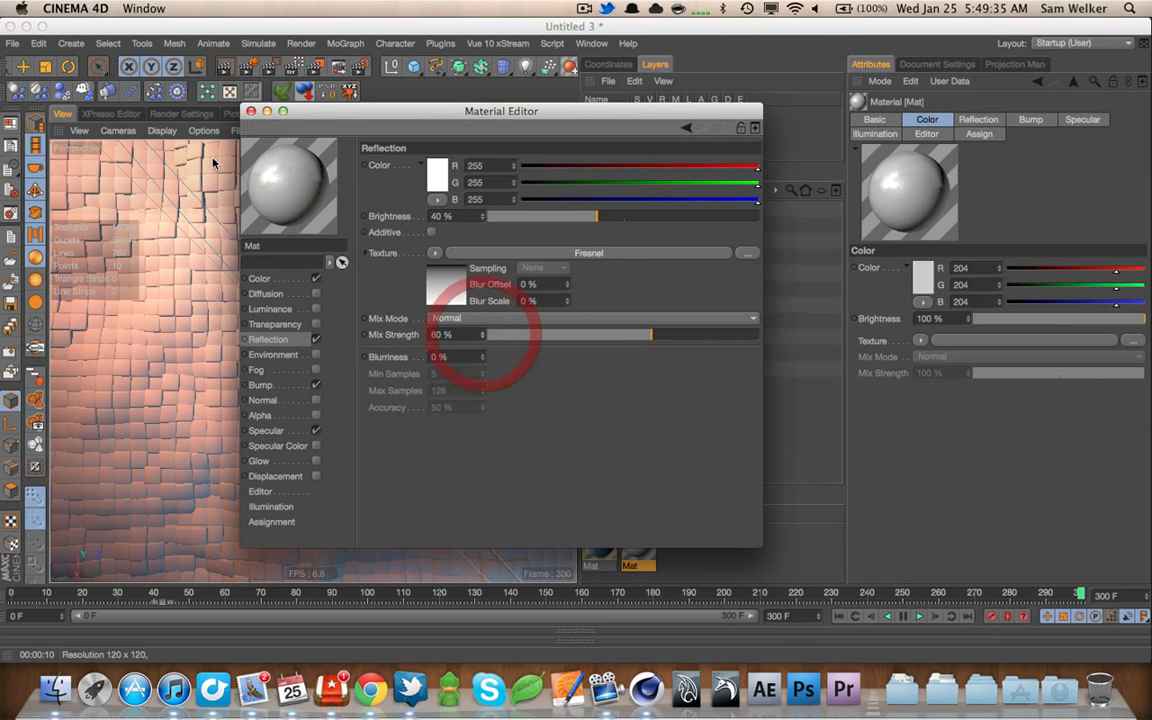
{"action": "left_click", "coordinate": [251, 112]}
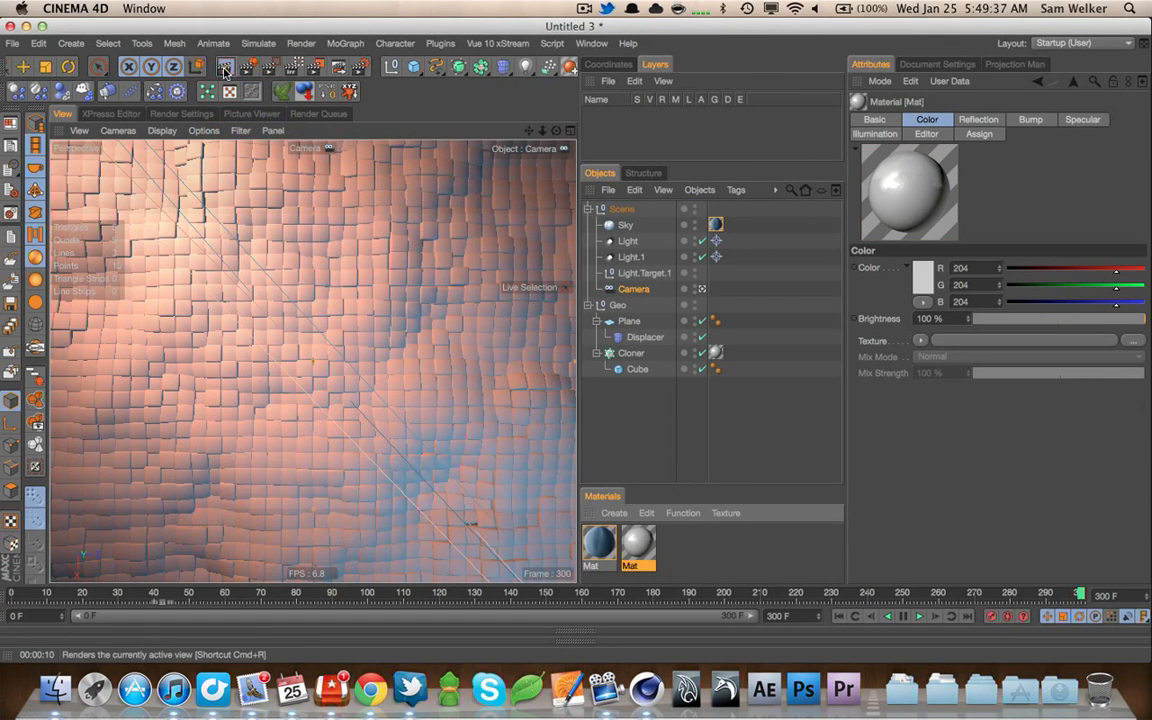
{"action": "left_click", "coordinate": [226, 72]}
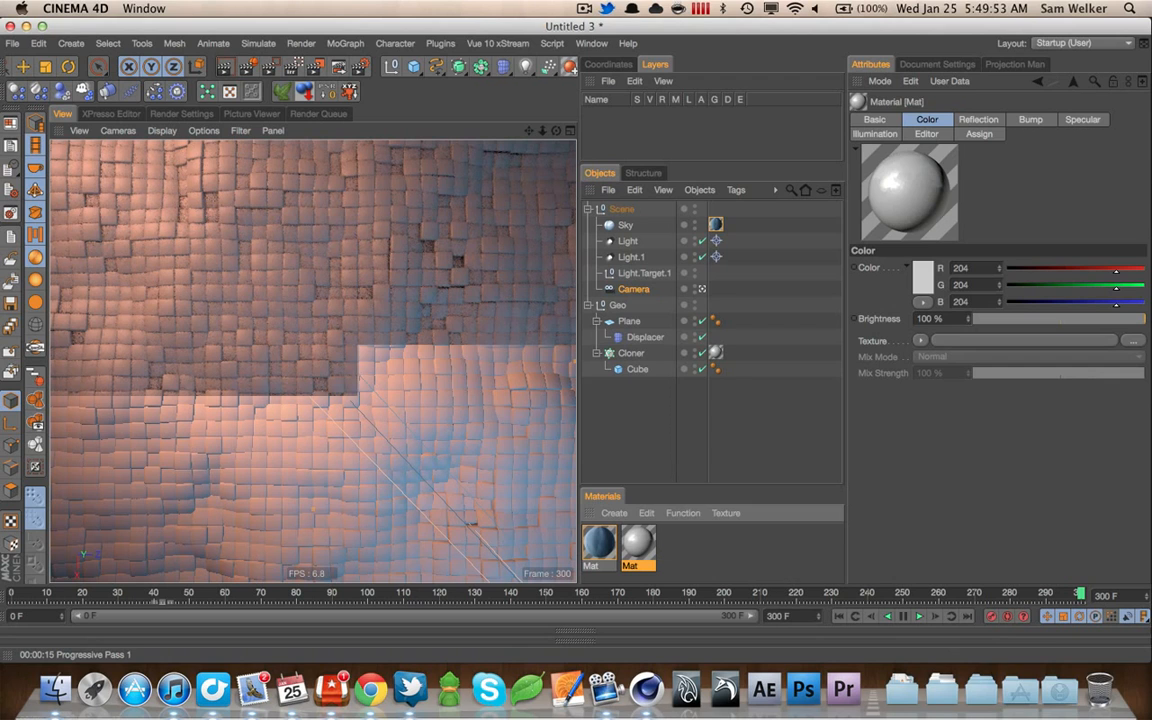
Switch to Chrome, fit a new browser window to the screen and load the Vimeo home page
{"action": "key", "text": "super+n"}
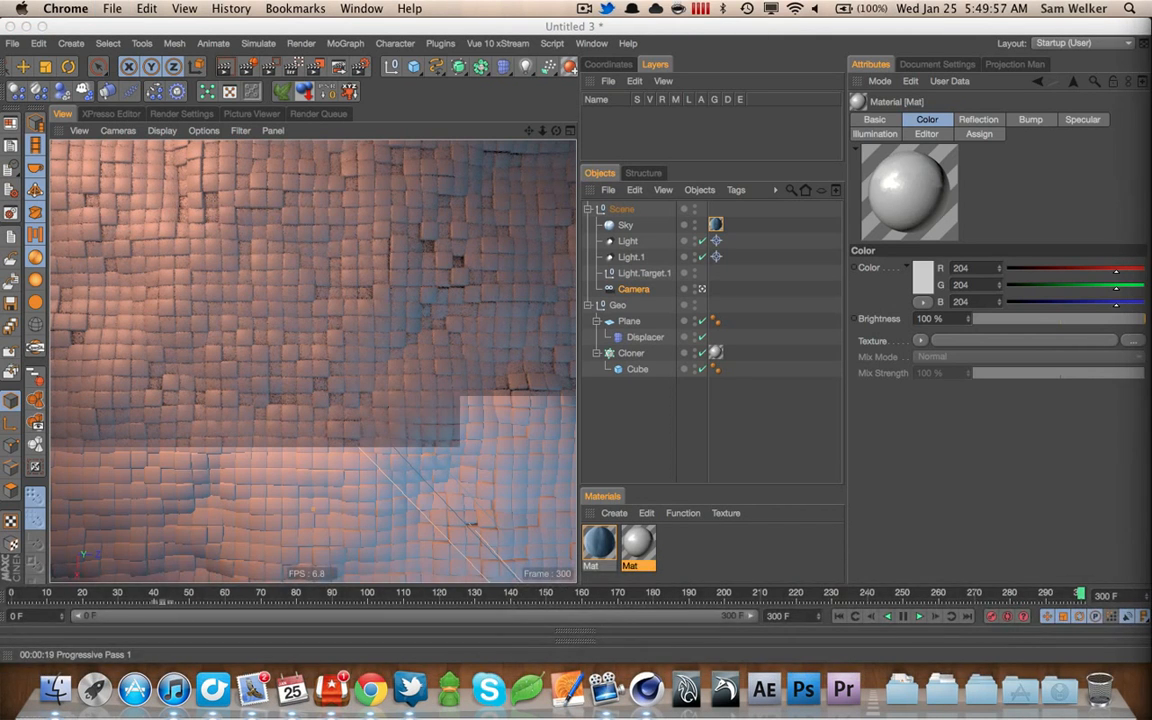
{"action": "left_click_drag", "start_coordinate": [1151, 100], "coordinate": [868, 292]}
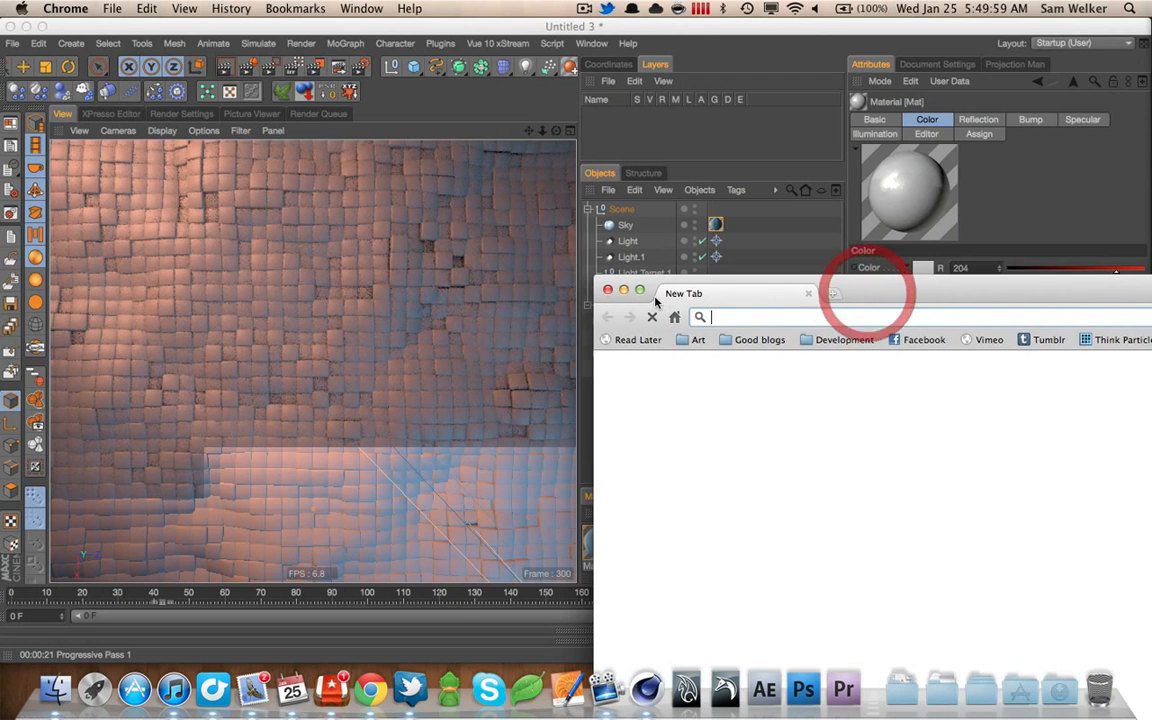
{"action": "left_click_drag", "start_coordinate": [655, 300], "coordinate": [326, 43]}
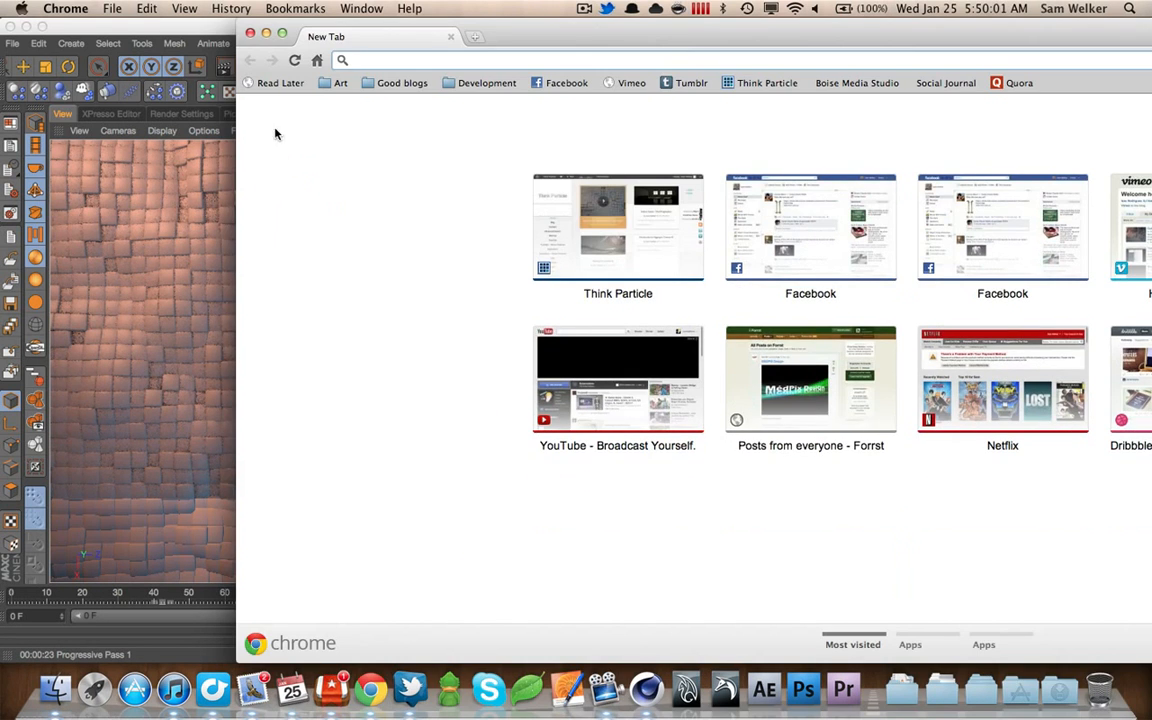
{"action": "left_click", "coordinate": [284, 35]}
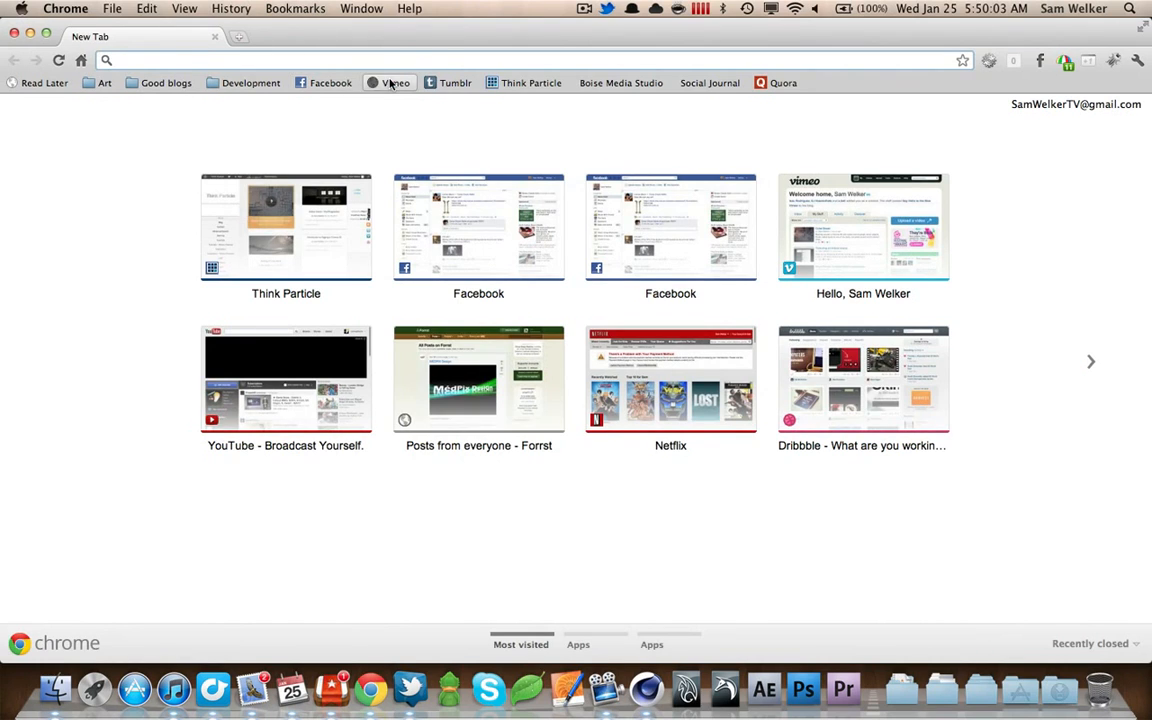
{"action": "left_click", "coordinate": [392, 83]}
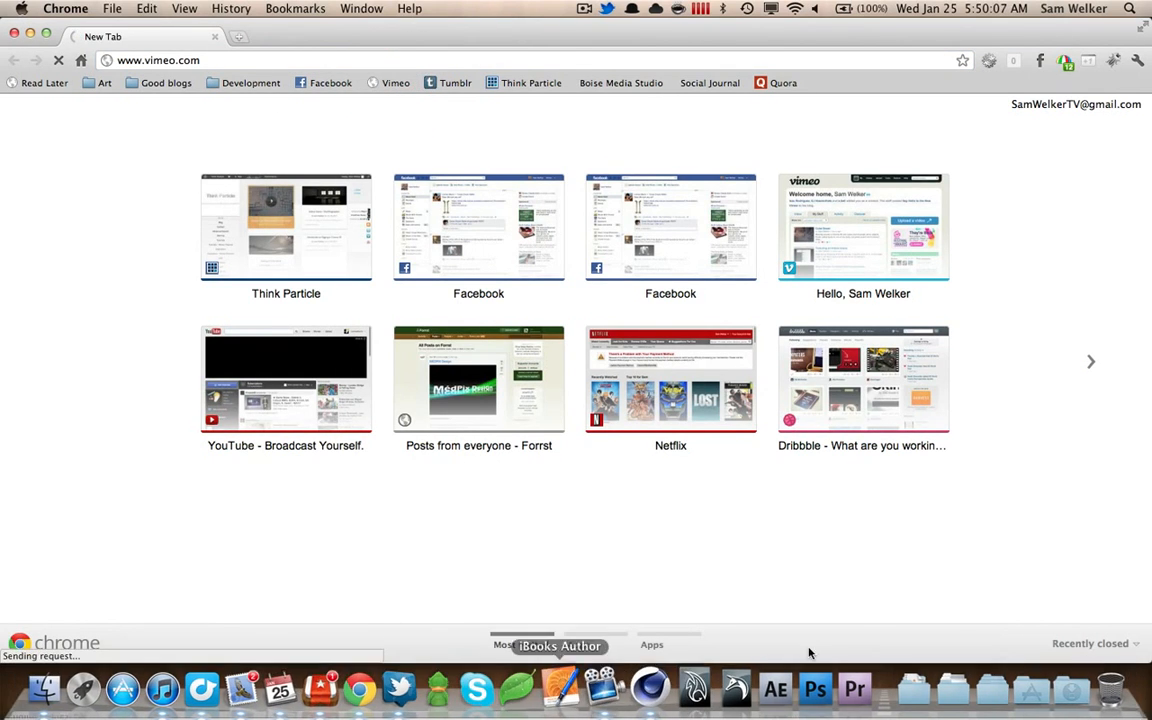
{"action": "left_click", "coordinate": [645, 688]}
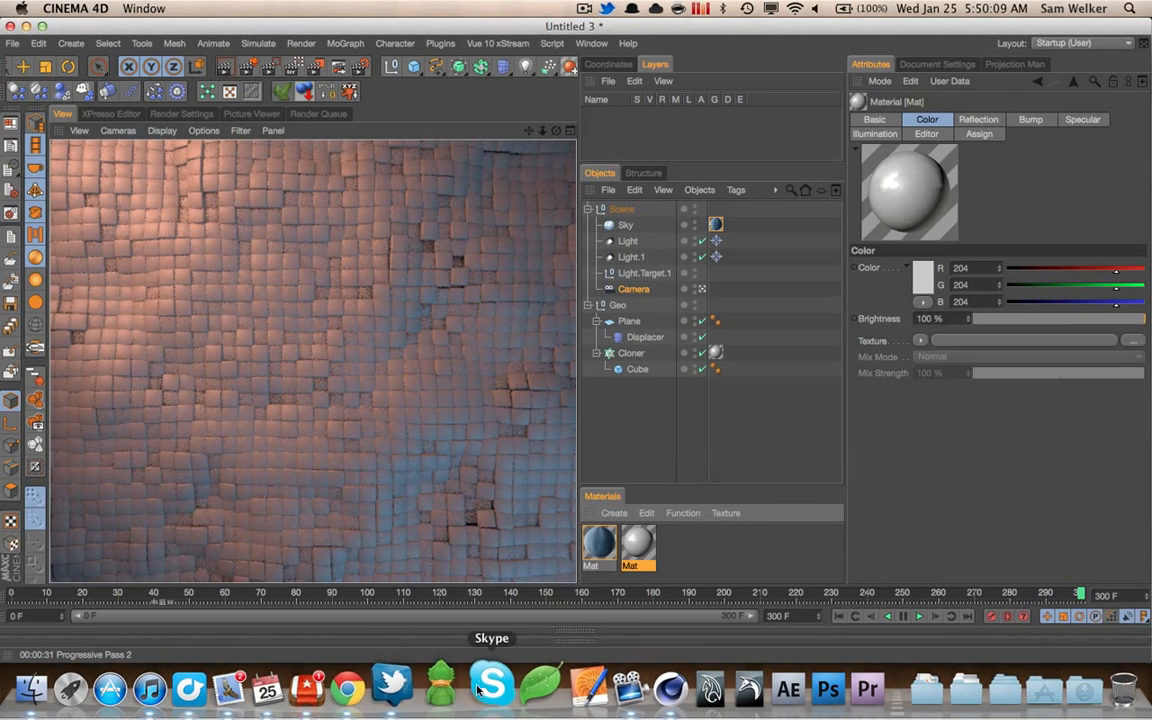
{"action": "left_click", "coordinate": [365, 689]}
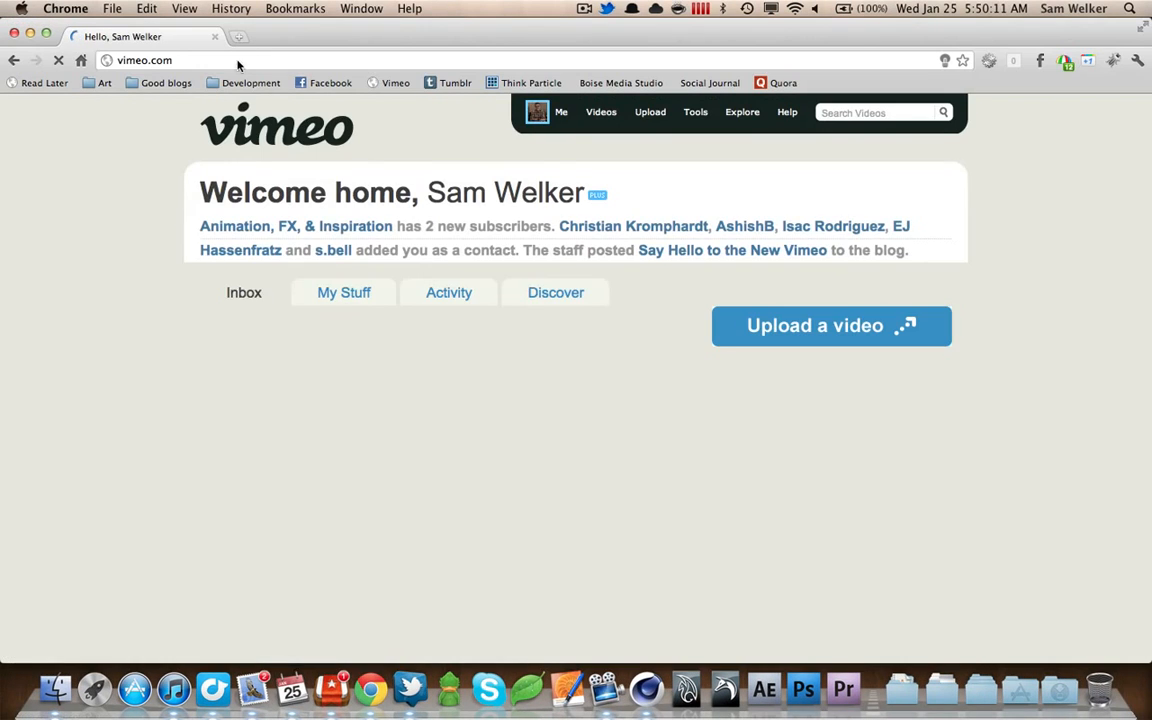
Browse the Vimeo inbox and open the C4D Ocean video
{"action": "scroll", "coordinate": [504, 349], "scroll_direction": "down", "scroll_amount": 1}
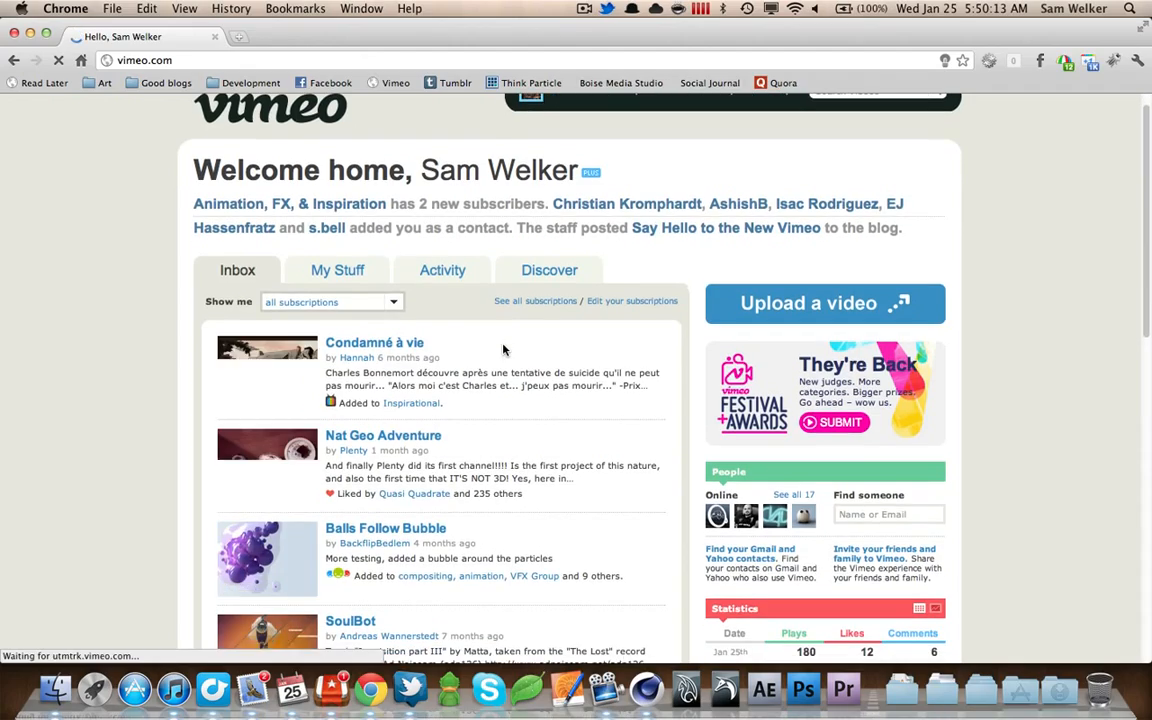
{"action": "scroll", "coordinate": [502, 349], "scroll_direction": "down", "scroll_amount": 5}
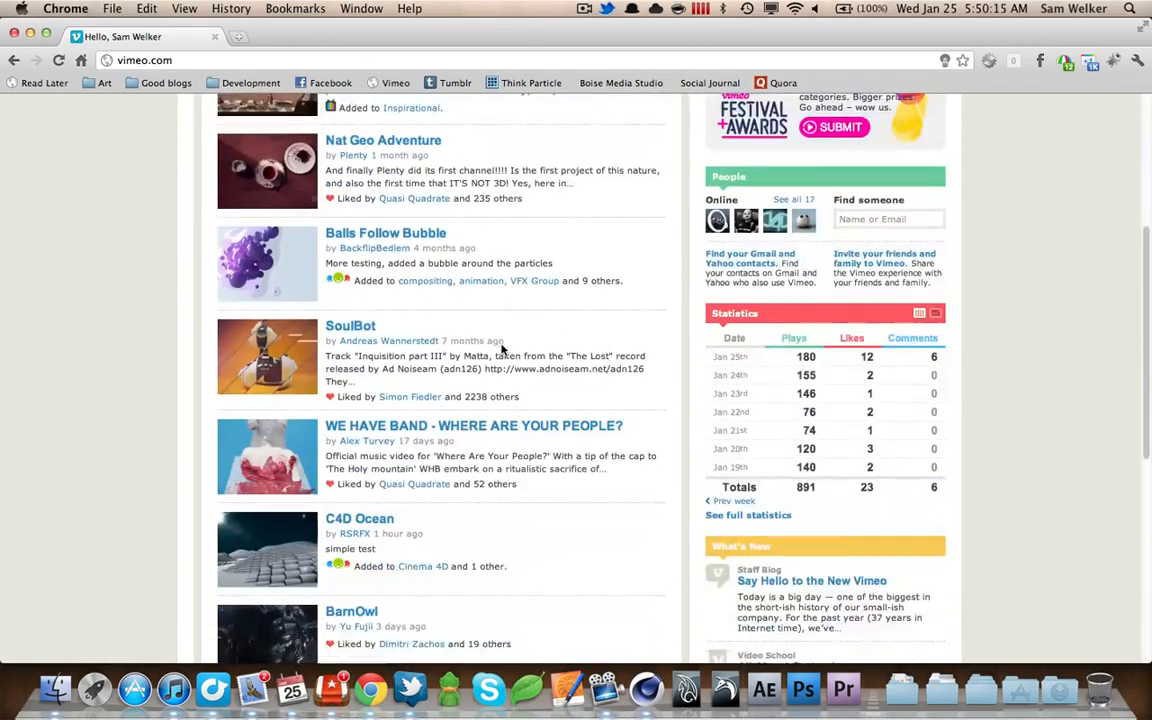
{"action": "scroll", "coordinate": [502, 349], "scroll_direction": "up", "scroll_amount": 6}
{"action": "scroll", "coordinate": [502, 349], "scroll_direction": "down", "scroll_amount": 7}
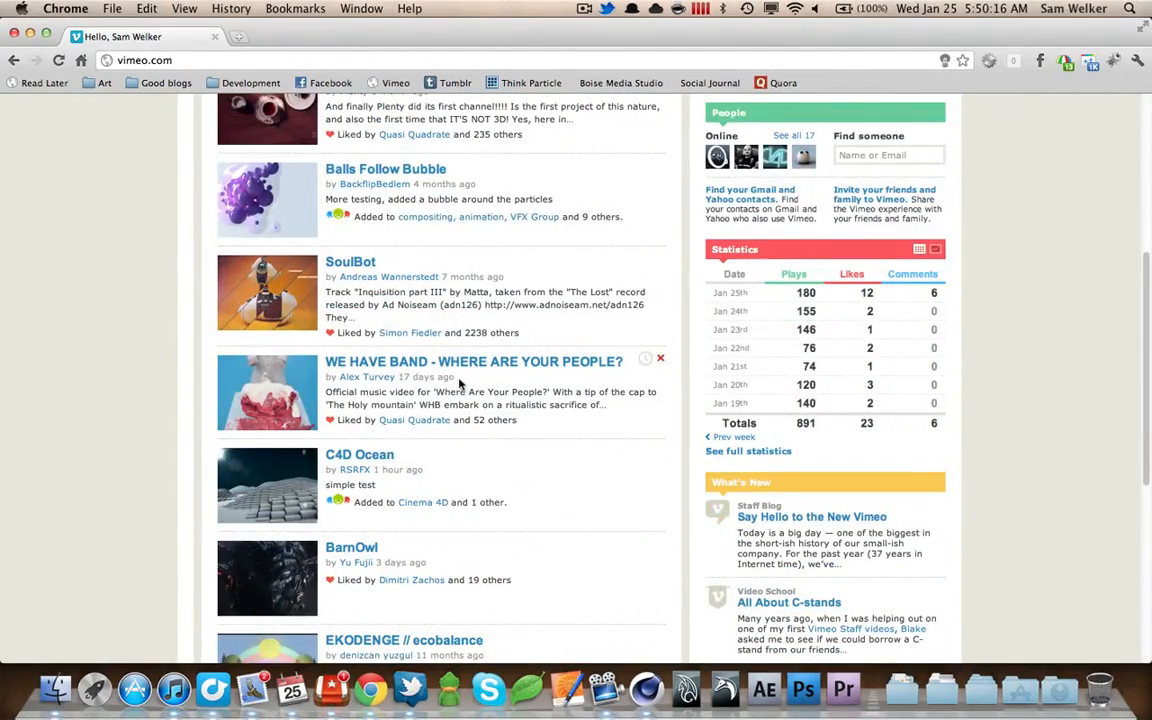
{"action": "left_click", "coordinate": [379, 456]}
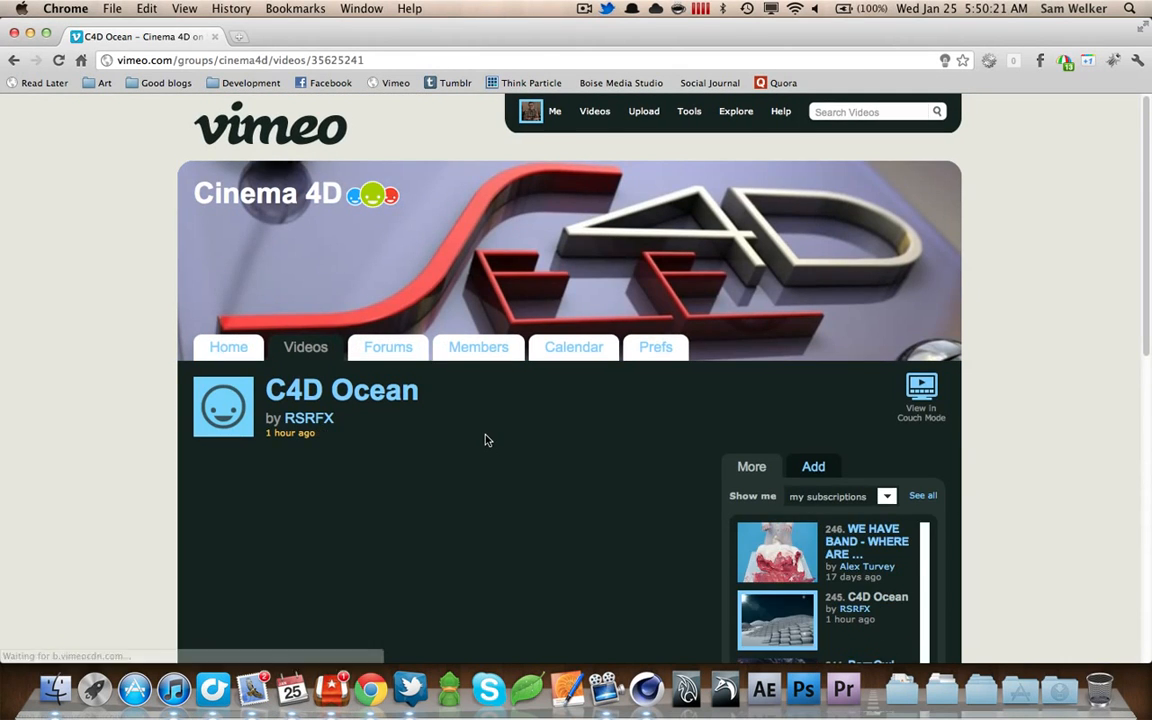
Play the C4D Ocean video on its Vimeo page
{"action": "scroll", "coordinate": [486, 440], "scroll_direction": "down", "scroll_amount": 2}
{"action": "scroll", "coordinate": [522, 478], "scroll_direction": "down", "scroll_amount": 3}
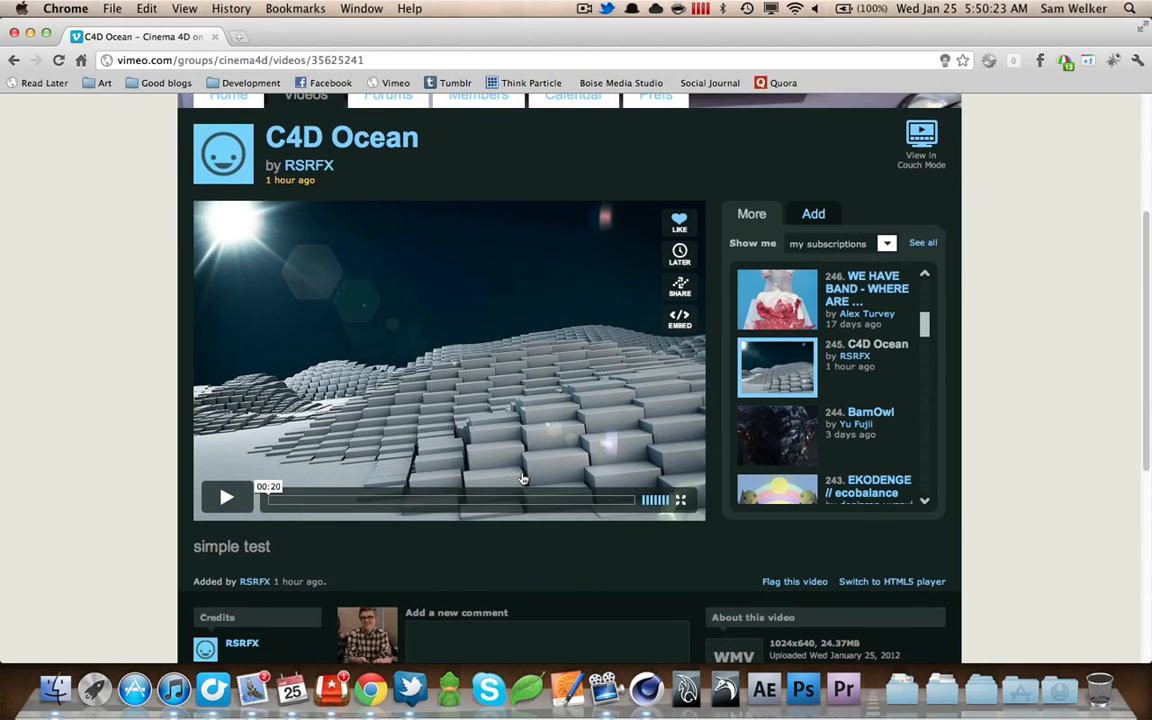
{"action": "left_click", "coordinate": [498, 448]}
{"action": "scroll", "coordinate": [432, 514], "scroll_direction": "down", "scroll_amount": 1}
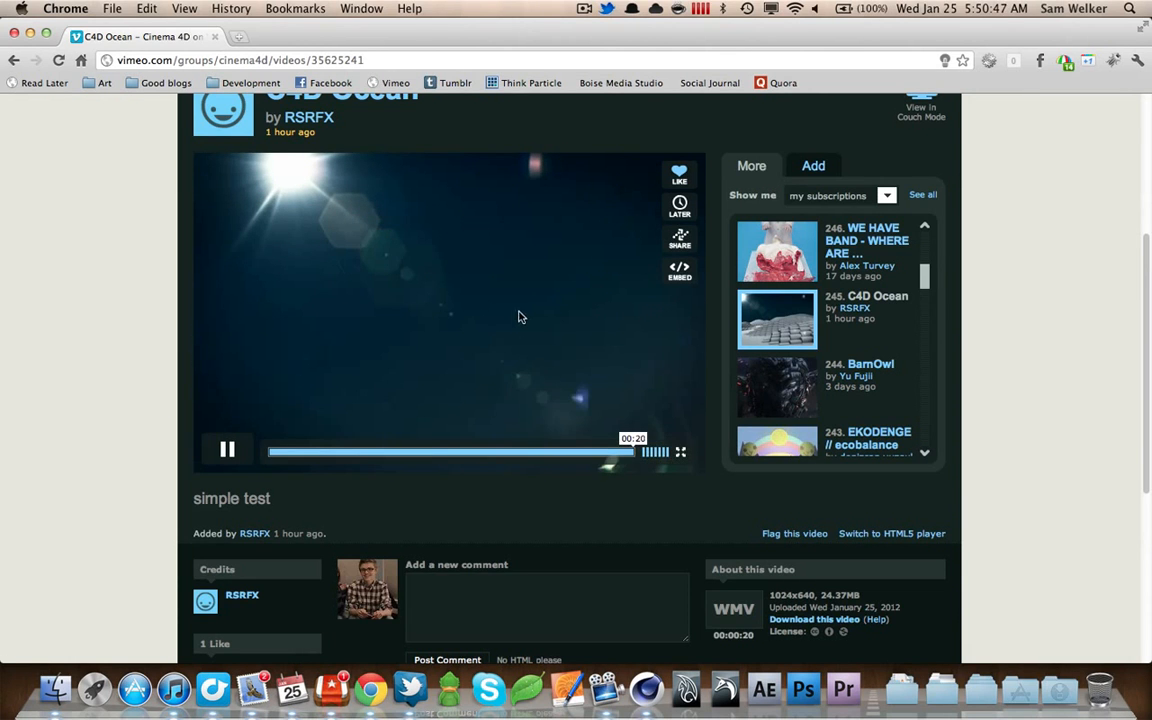
Close the Vimeo page, return to Cinema 4D and create a new empty project
{"action": "left_click", "coordinate": [213, 37]}
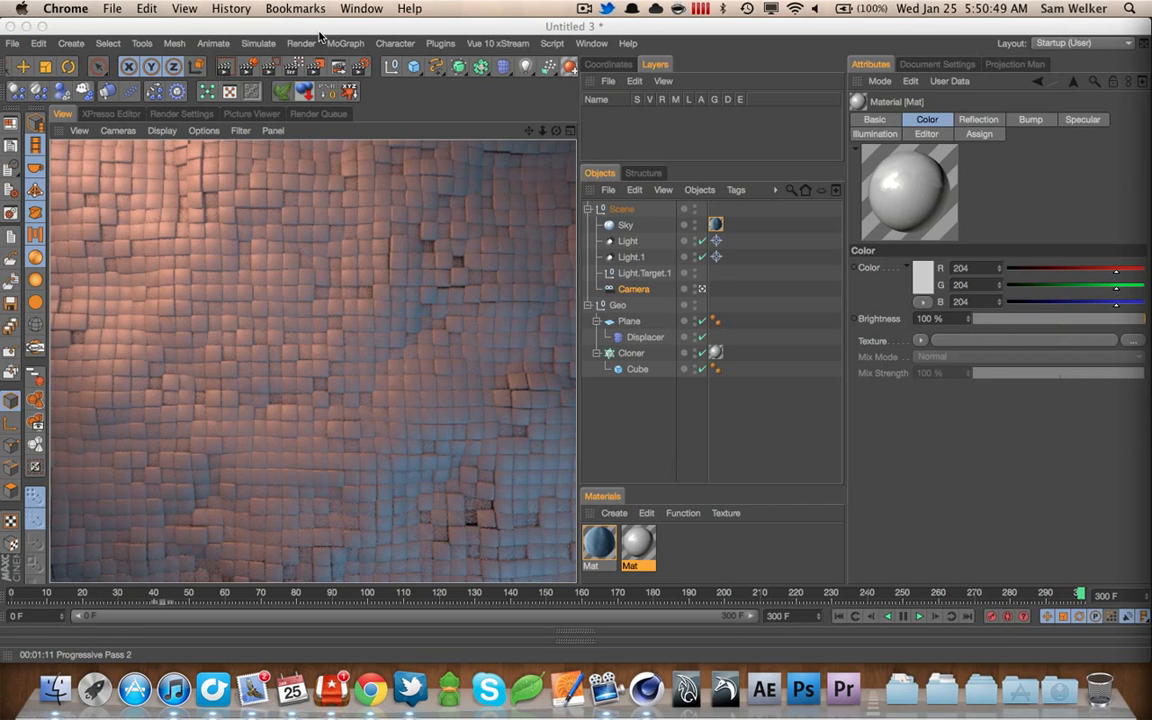
{"action": "left_click", "coordinate": [321, 30]}
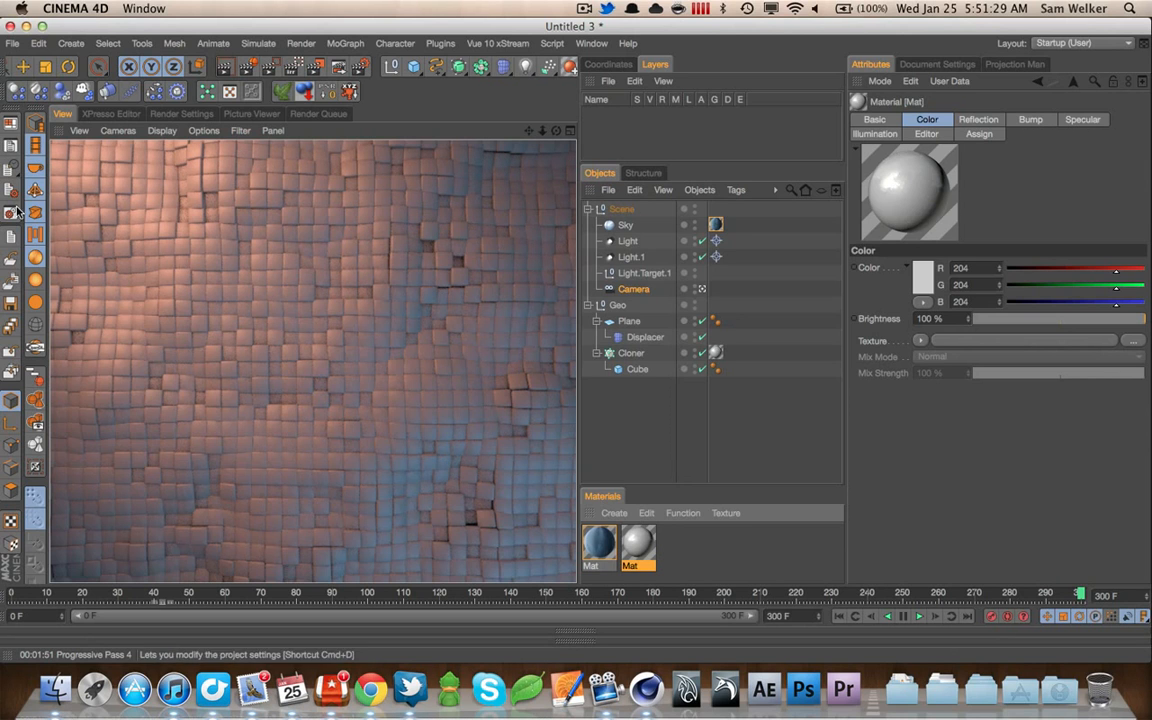
{"action": "left_click", "coordinate": [12, 238]}
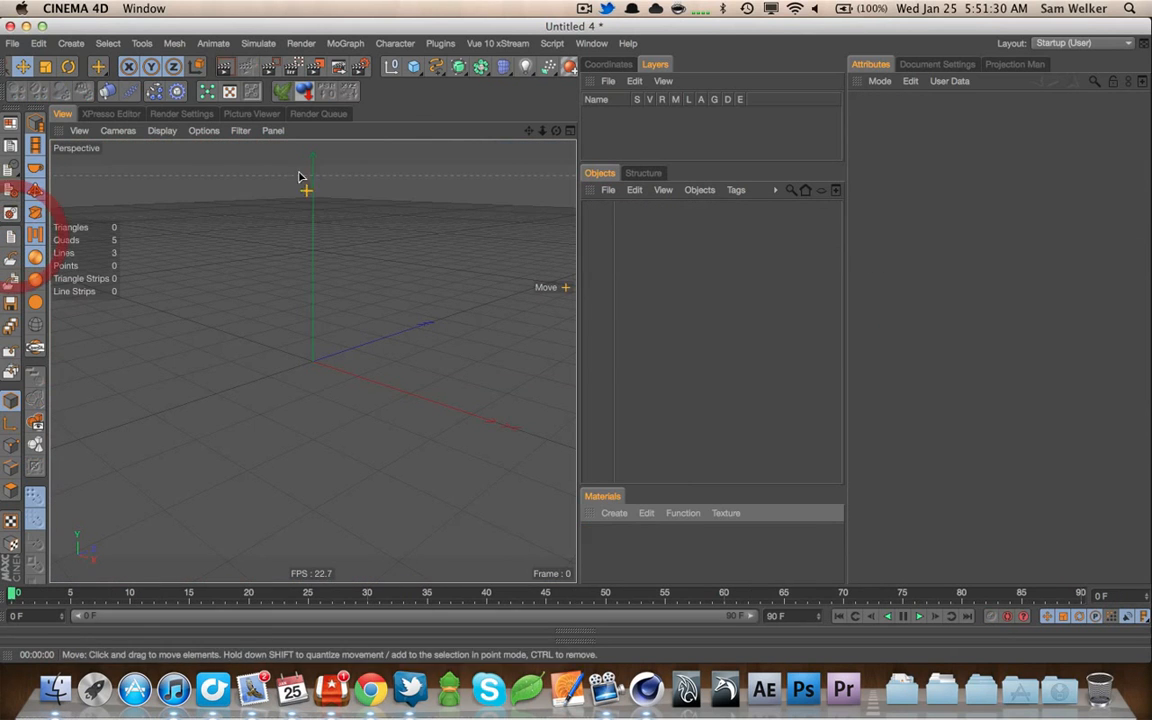
{"action": "left_click", "coordinate": [413, 66]}
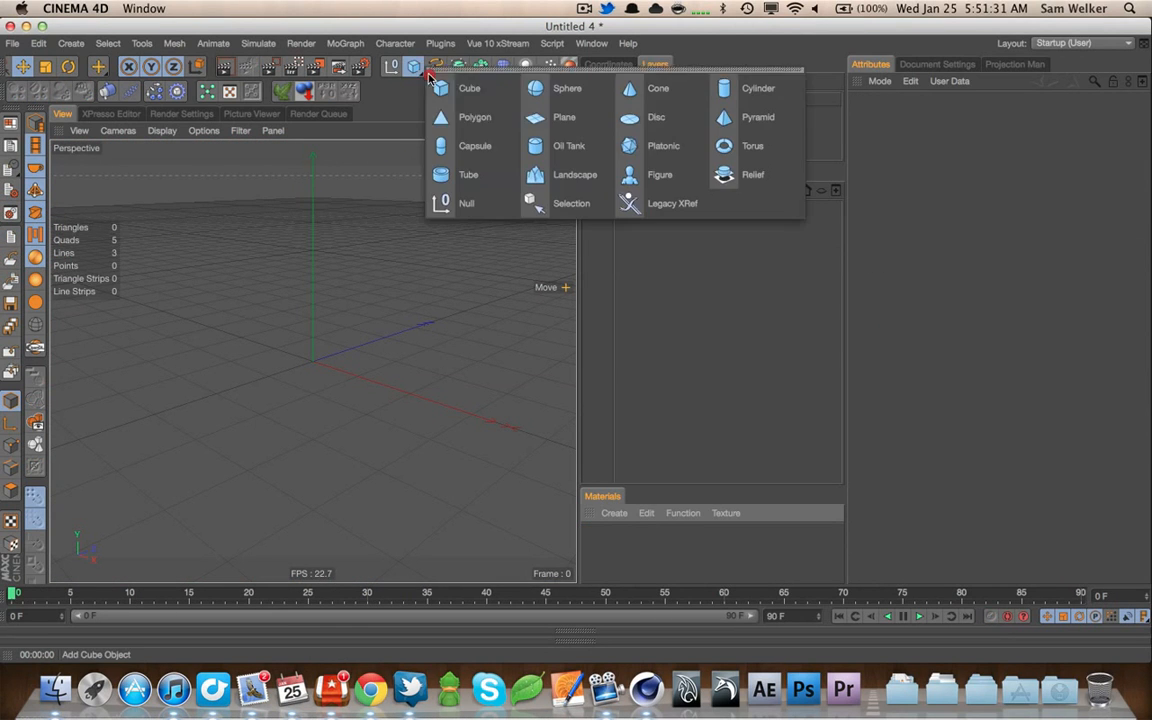
{"action": "left_click", "coordinate": [565, 120]}
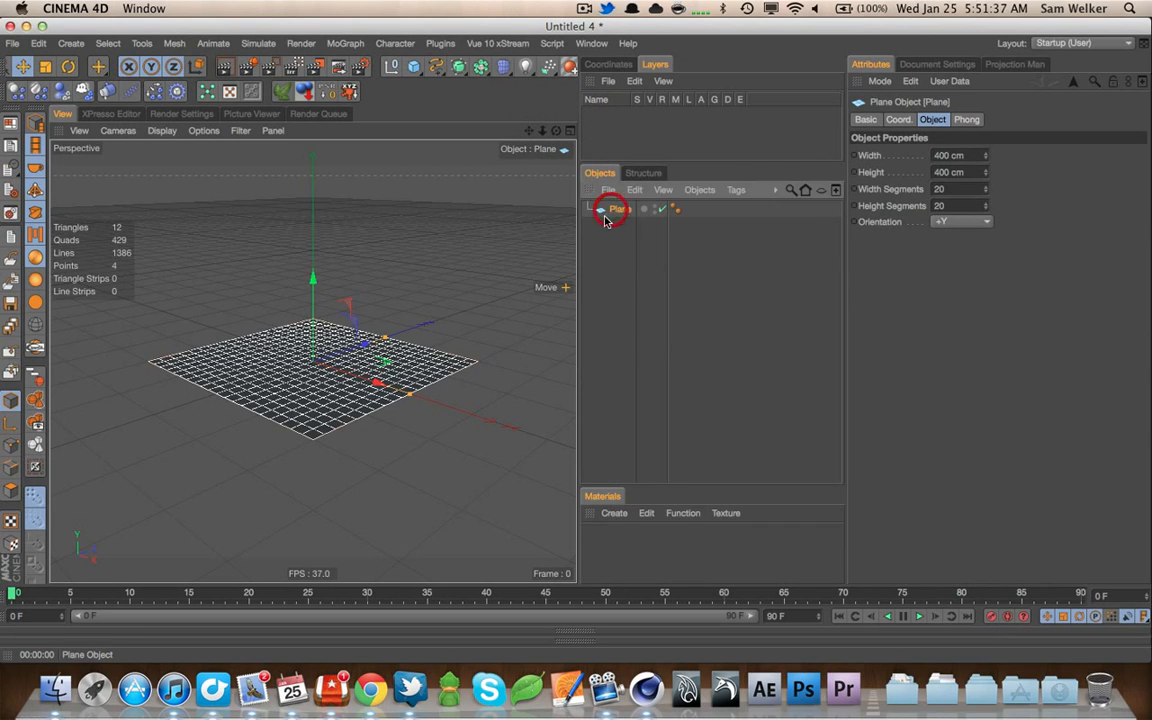
{"action": "key", "text": "Delete"}
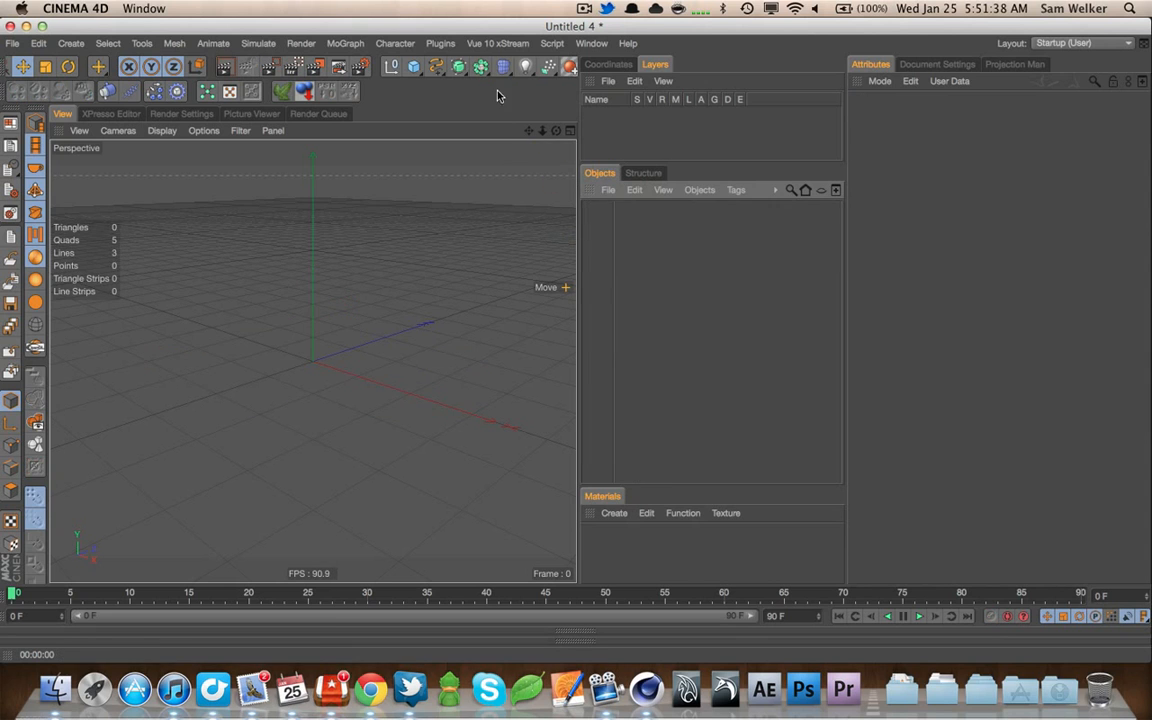
Add a Landscape primitive to the empty scene and turn off its Borders At Sea Level option
{"action": "left_click", "coordinate": [410, 73]}
{"action": "left_click", "coordinate": [595, 176]}
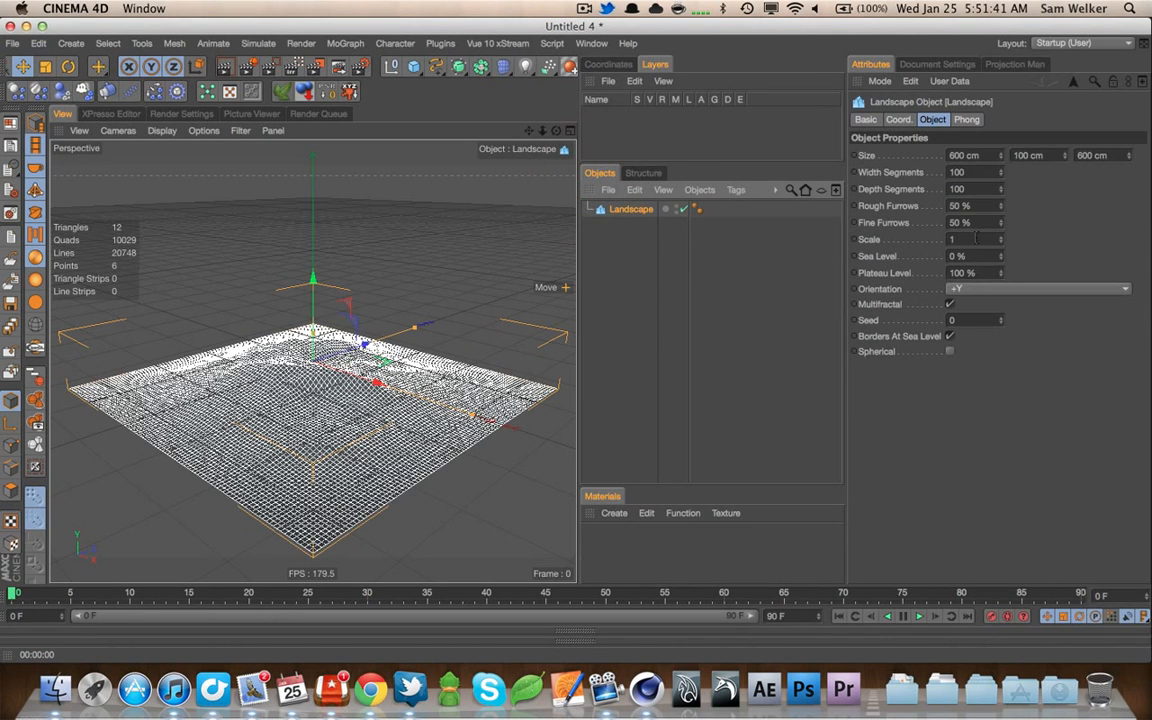
{"action": "left_click", "coordinate": [950, 351]}
{"action": "left_click", "coordinate": [950, 351]}
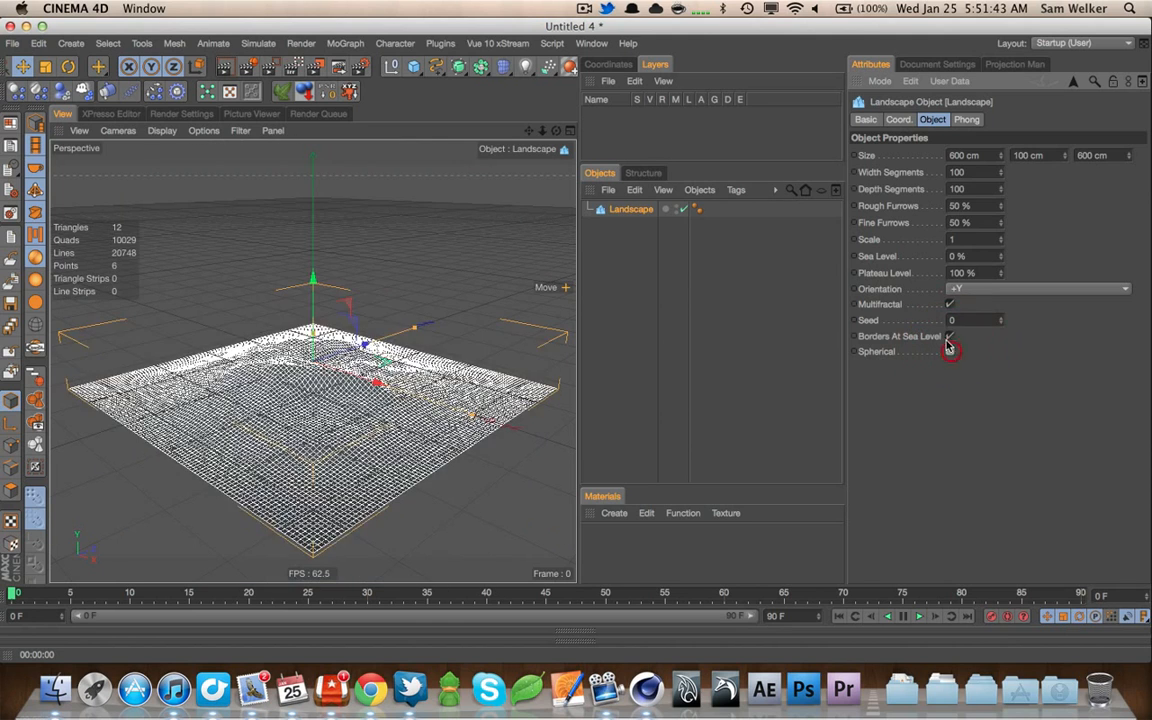
{"action": "left_click", "coordinate": [949, 336]}
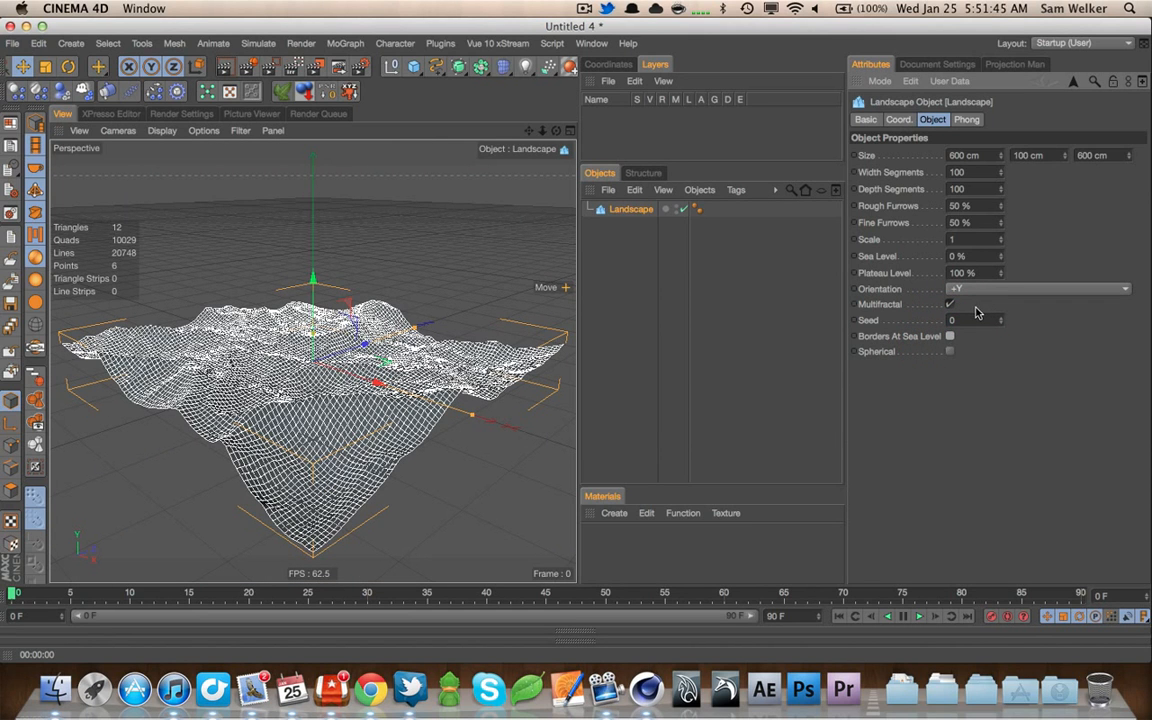
Set the landscape's width segments and depth segments to 60 each
{"action": "type", "text": "60"}
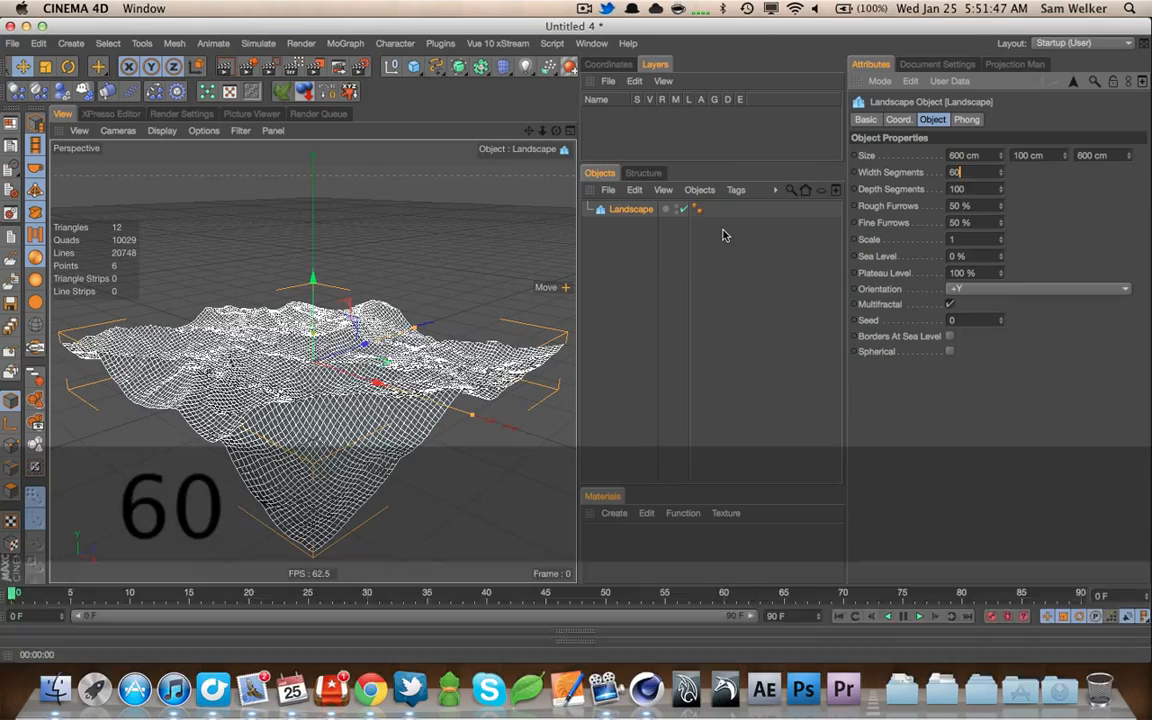
{"action": "key", "text": "Tab"}
{"action": "type", "text": "60"}
{"action": "key", "text": "Tab"}
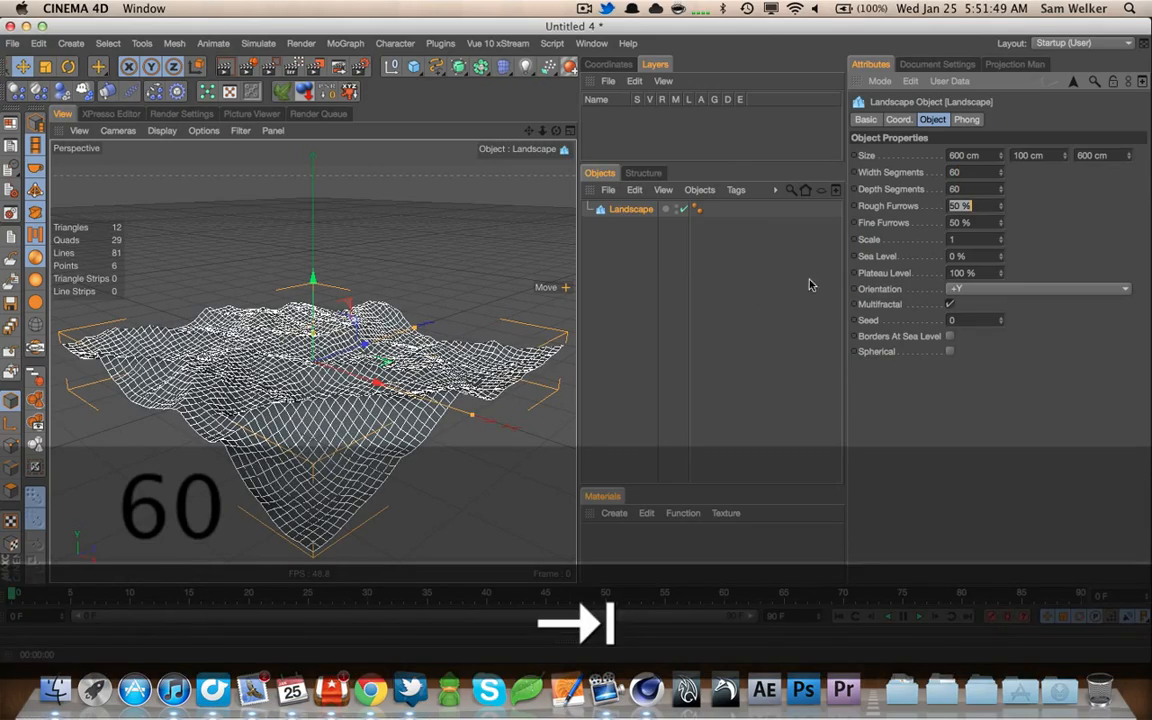
Set the landscape's rough furrows to 21%, fine furrows to 1% and height to 88 cm
{"action": "left_click_drag", "start_coordinate": [1001, 206], "coordinate": [1012, 262]}
{"action": "key", "text": "super+z"}
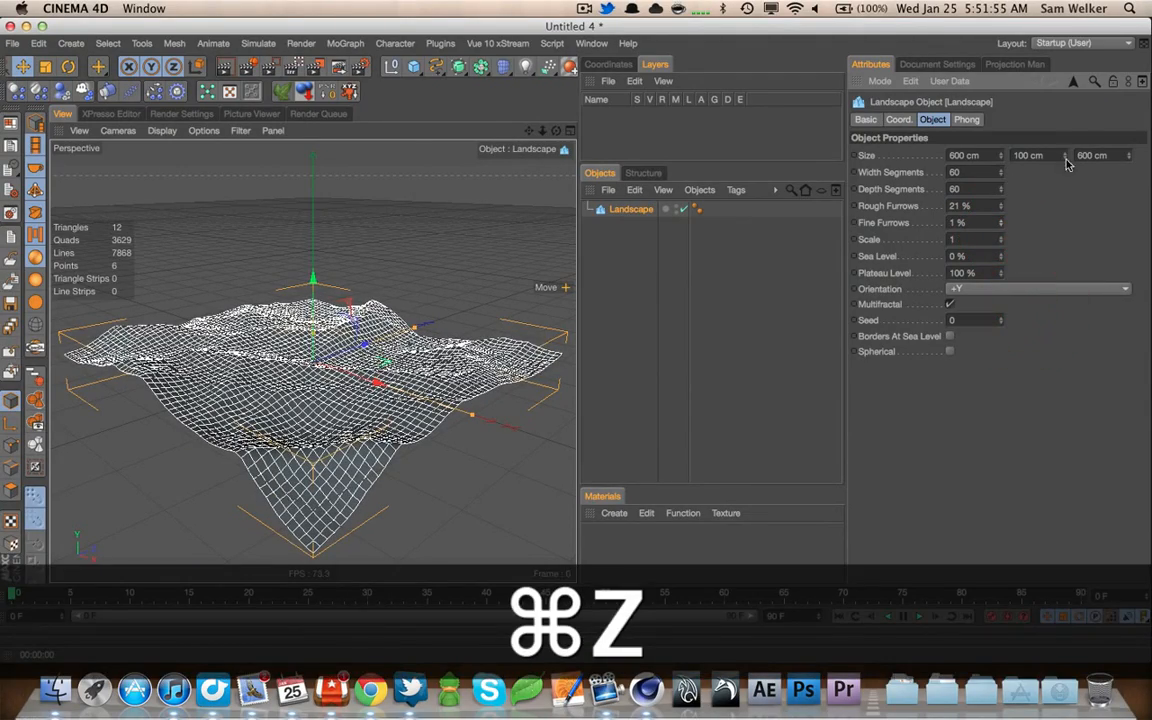
{"action": "left_click_drag", "start_coordinate": [1065, 156], "coordinate": [1108, 129]}
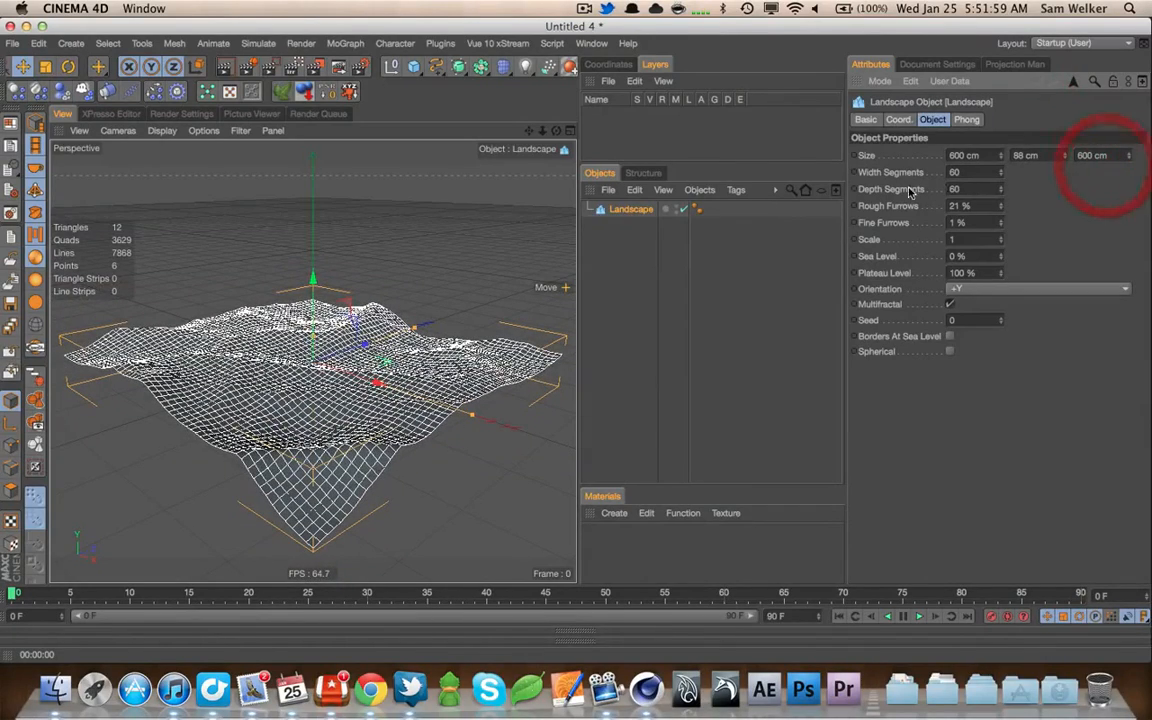
Add a Bend deformer as a child of the landscape, with 53° strength and its mode set to Within Box
{"action": "left_click_drag", "start_coordinate": [505, 69], "coordinate": [531, 90]}
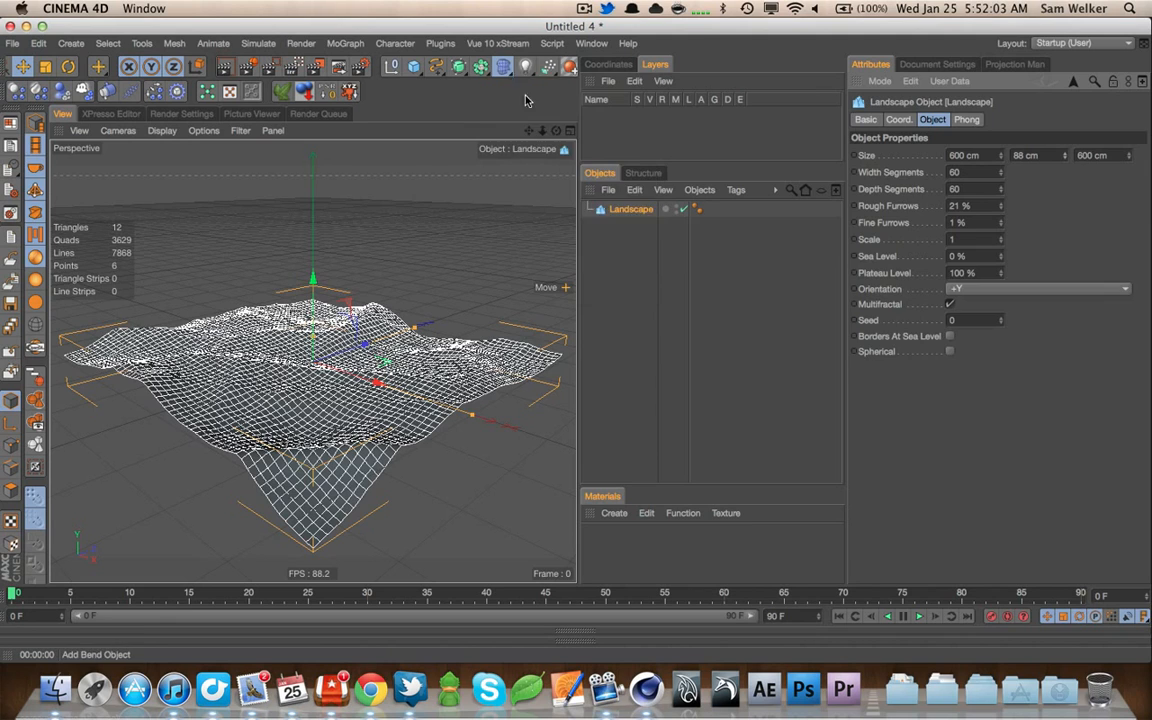
{"action": "left_click_drag", "start_coordinate": [619, 210], "coordinate": [628, 224]}
{"action": "left_click_drag", "start_coordinate": [994, 188], "coordinate": [963, 147]}
{"action": "left_click", "coordinate": [965, 171]}
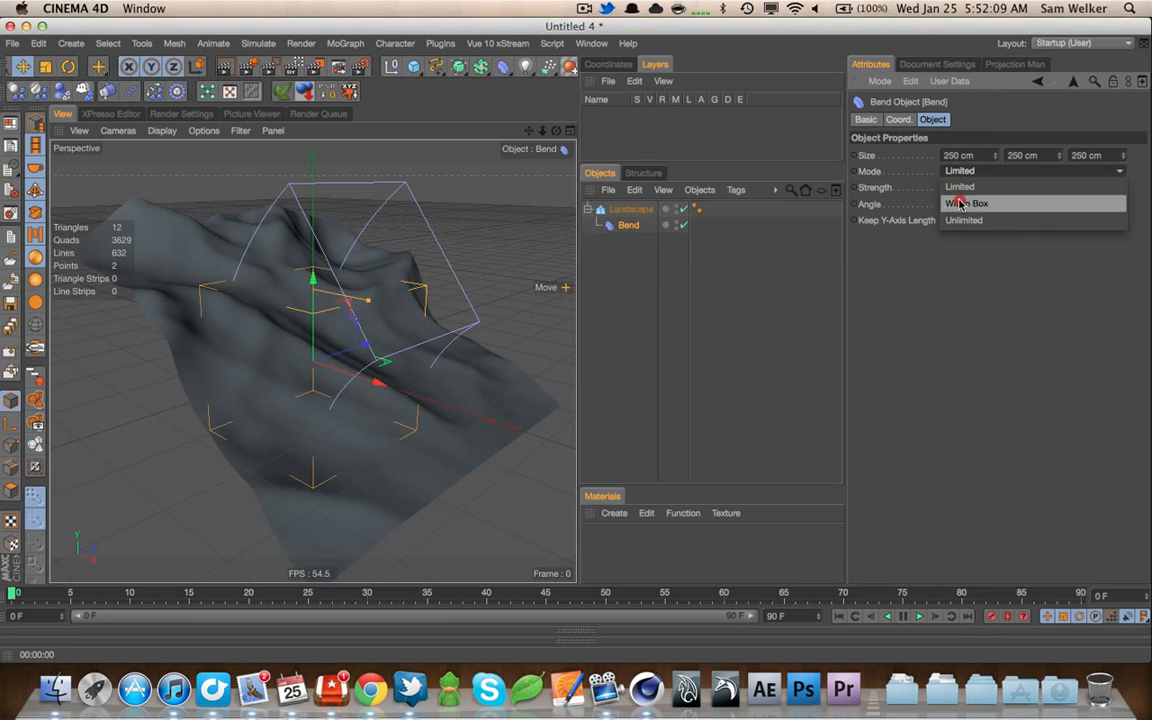
{"action": "left_click", "coordinate": [965, 190]}
{"action": "left_click", "coordinate": [970, 172]}
{"action": "left_click", "coordinate": [975, 200]}
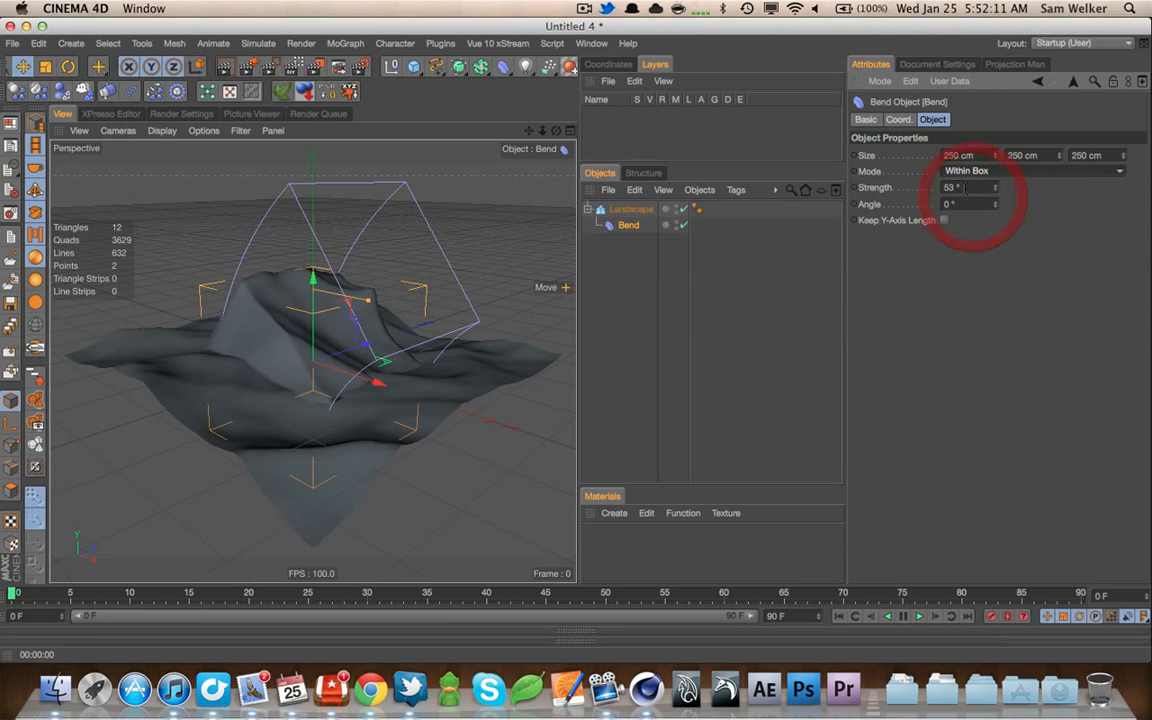
Set the Bend deformer's size to 600 cm in all three dimensions
{"action": "left_click_drag", "start_coordinate": [994, 155], "coordinate": [1020, 8]}
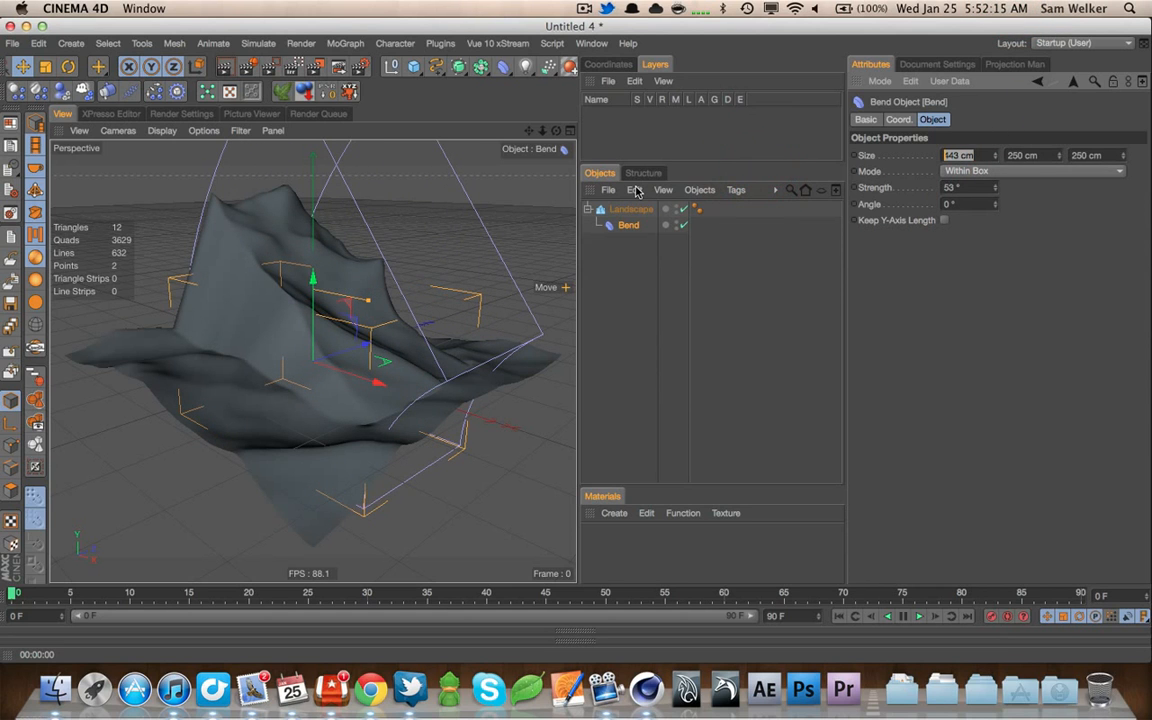
{"action": "type", "text": "600"}
{"action": "key", "text": "Tab"}
{"action": "type", "text": "600"}
{"action": "key", "text": "Tab"}
{"action": "type", "text": "600"}
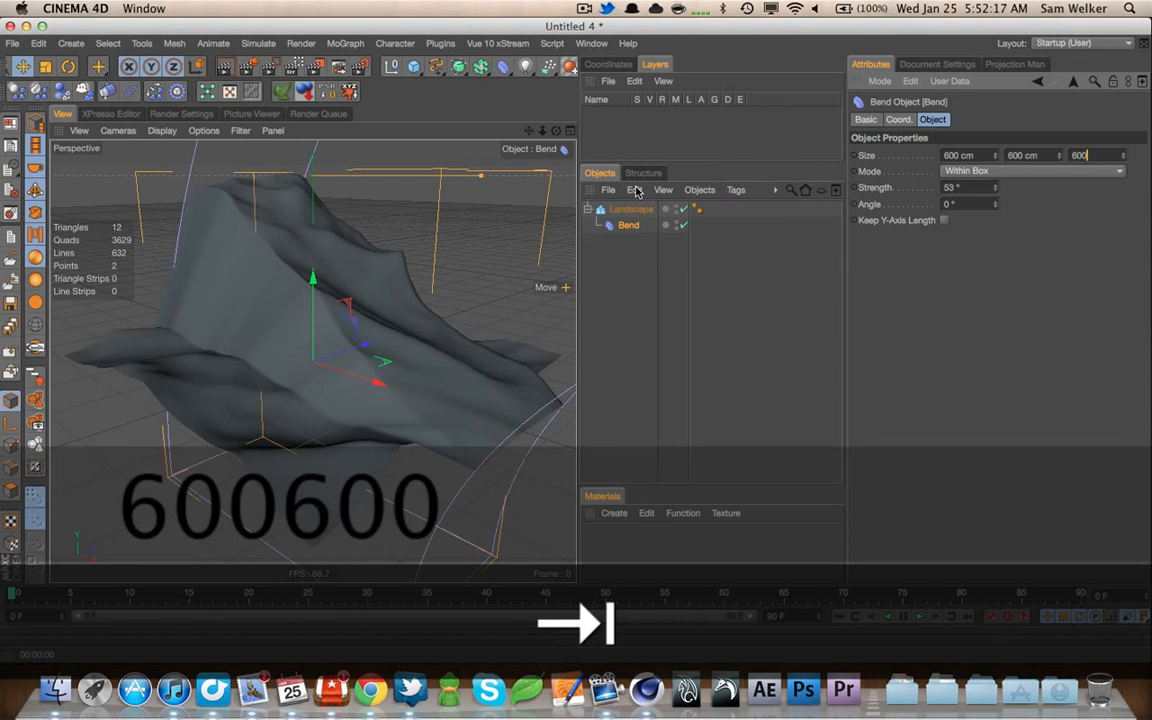
{"action": "key", "text": "Tab"}
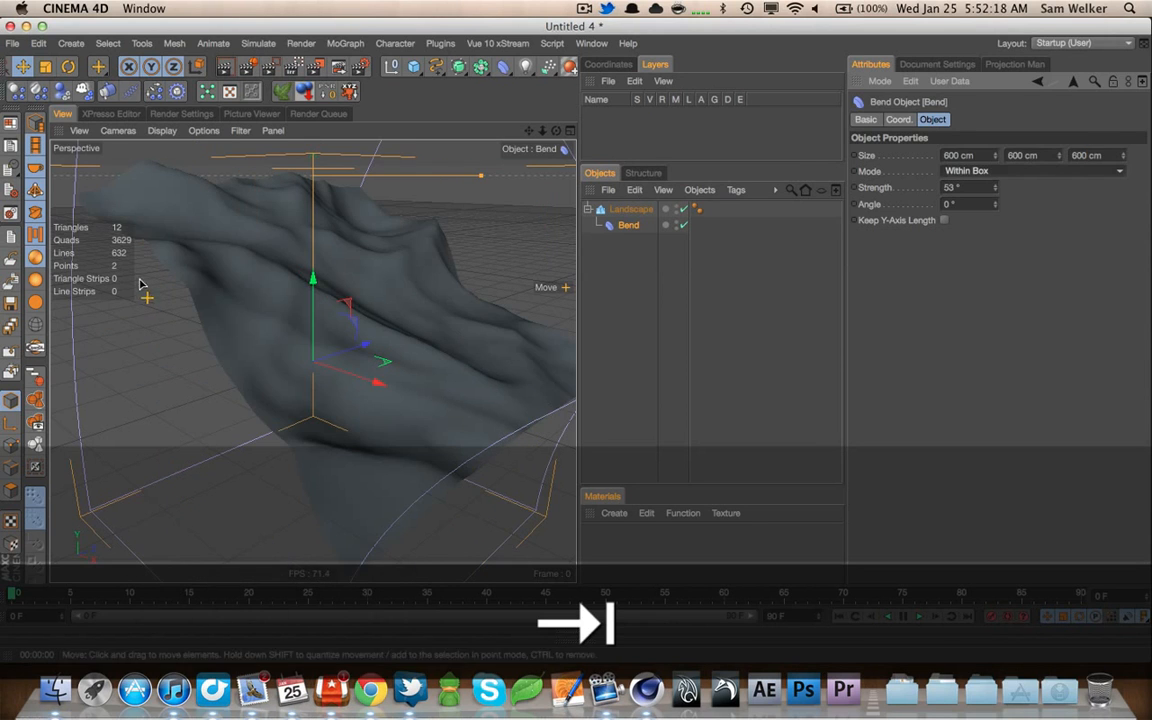
Try moving the Bend deformer off the landscape's centre with a strength of 176°, and undo both changes
{"action": "left_click", "coordinate": [634, 229]}
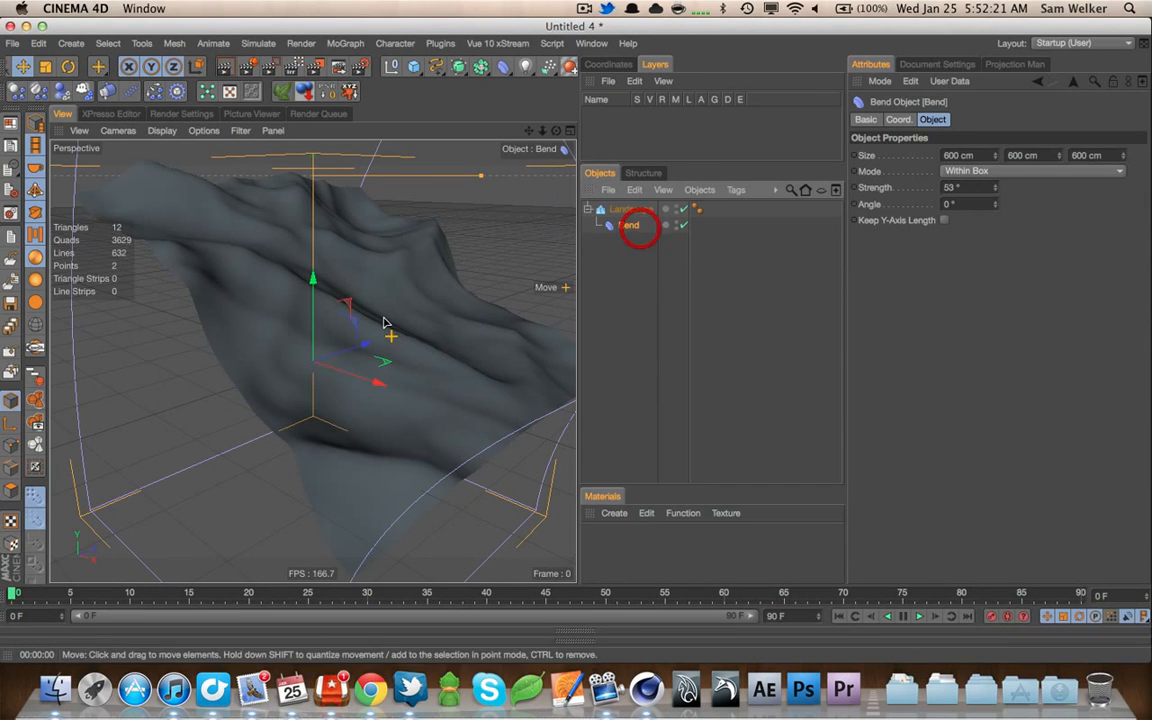
{"action": "left_click_drag", "start_coordinate": [376, 383], "coordinate": [249, 352], "text": "alt"}
{"action": "left_click", "coordinate": [633, 212]}
{"action": "left_click", "coordinate": [628, 225]}
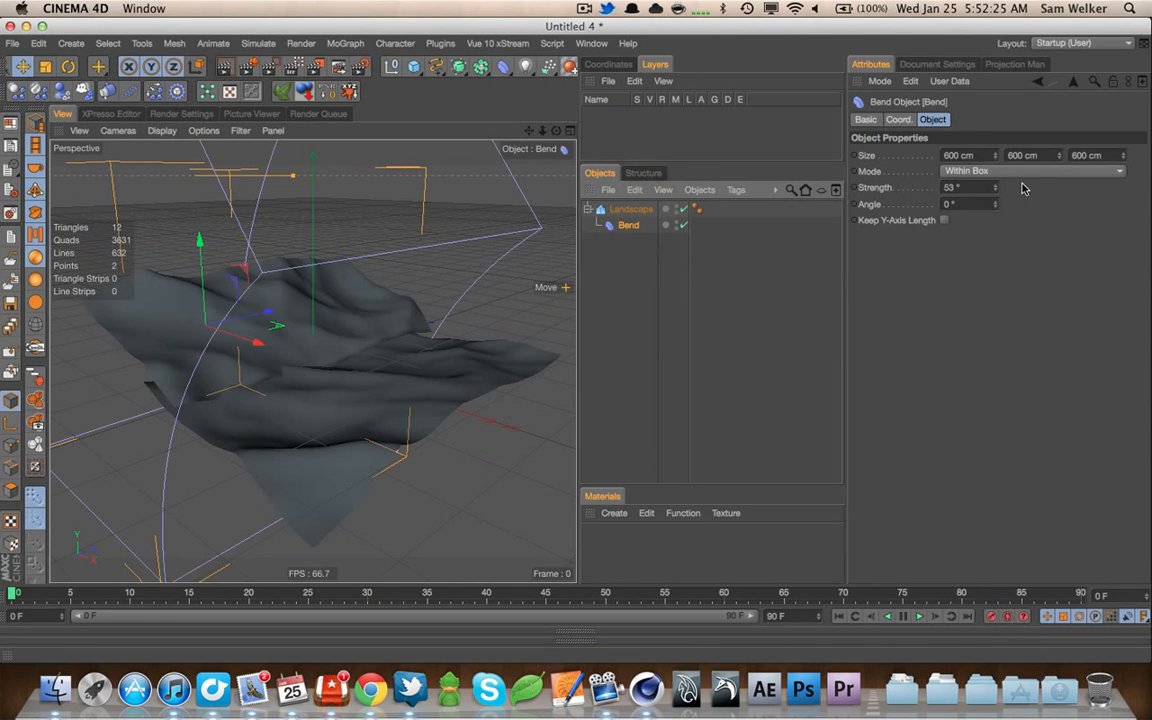
{"action": "left_click_drag", "start_coordinate": [995, 188], "coordinate": [990, 95]}
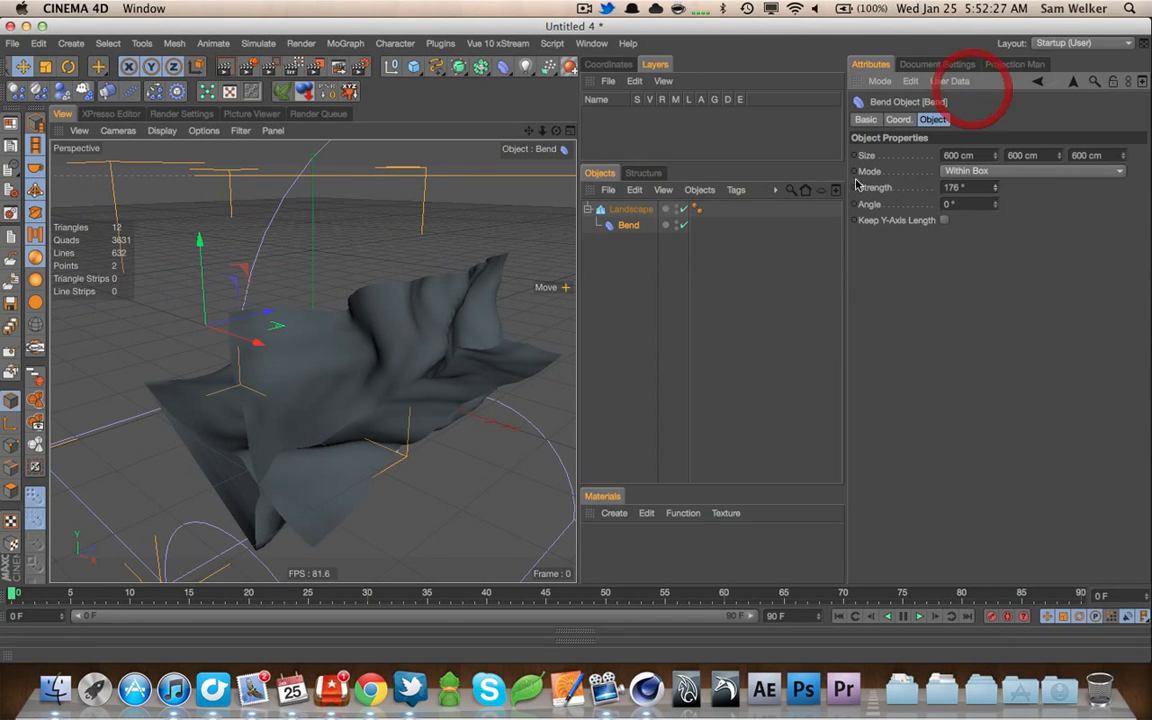
{"action": "left_click_drag", "start_coordinate": [249, 339], "coordinate": [398, 386], "text": "shift"}
{"action": "key", "text": "super+z"}
{"action": "key", "text": "super+z"}
{"action": "key", "text": "super+z"}
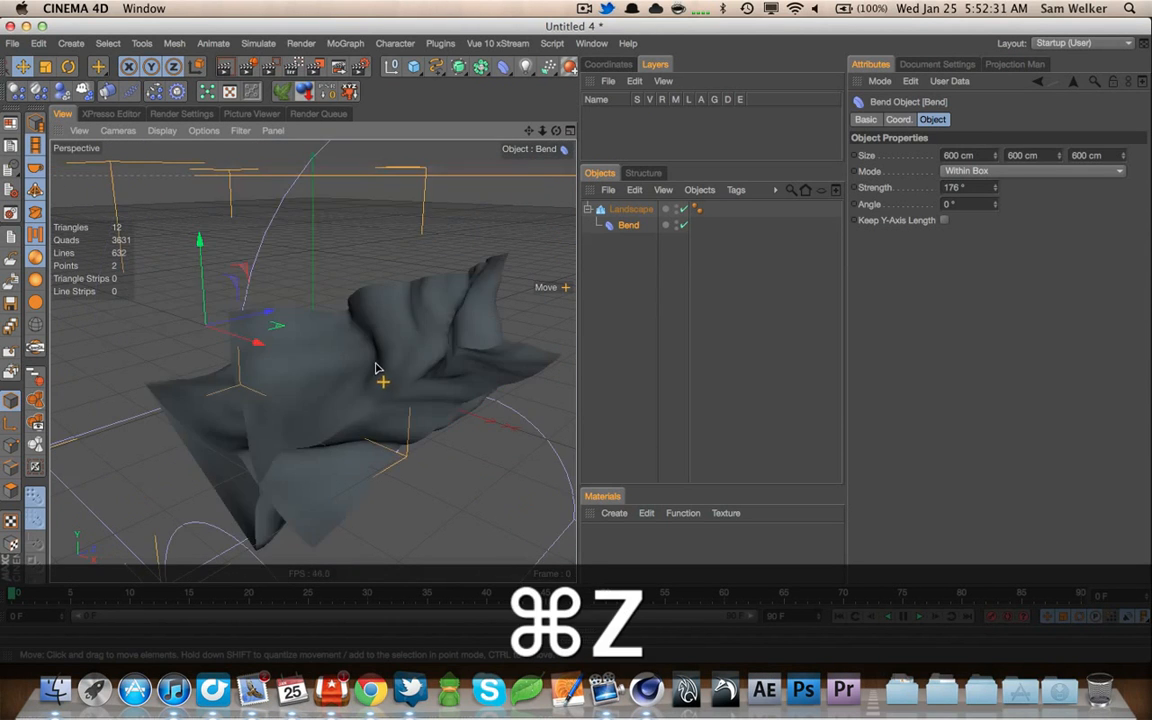
{"action": "key", "text": "super+z"}
{"action": "key", "text": "super+z"}
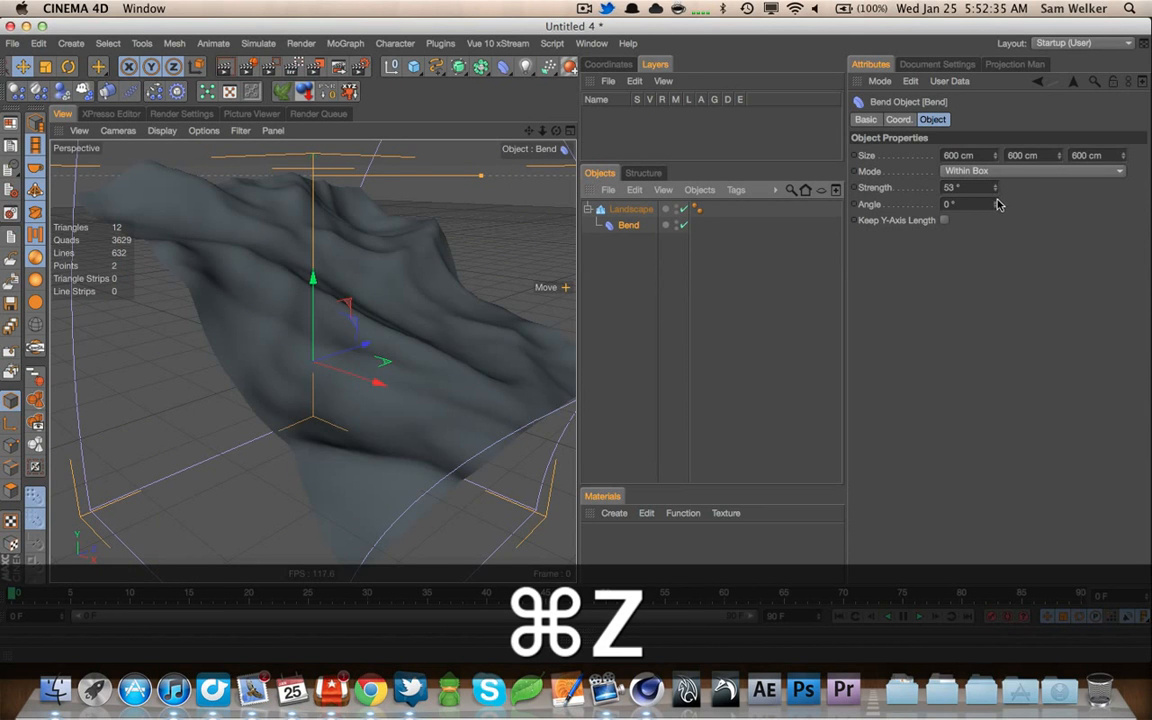
Try a Bend angle of -54° with a strength of 284° on the landscape
{"action": "left_click_drag", "start_coordinate": [997, 204], "coordinate": [980, 251]}
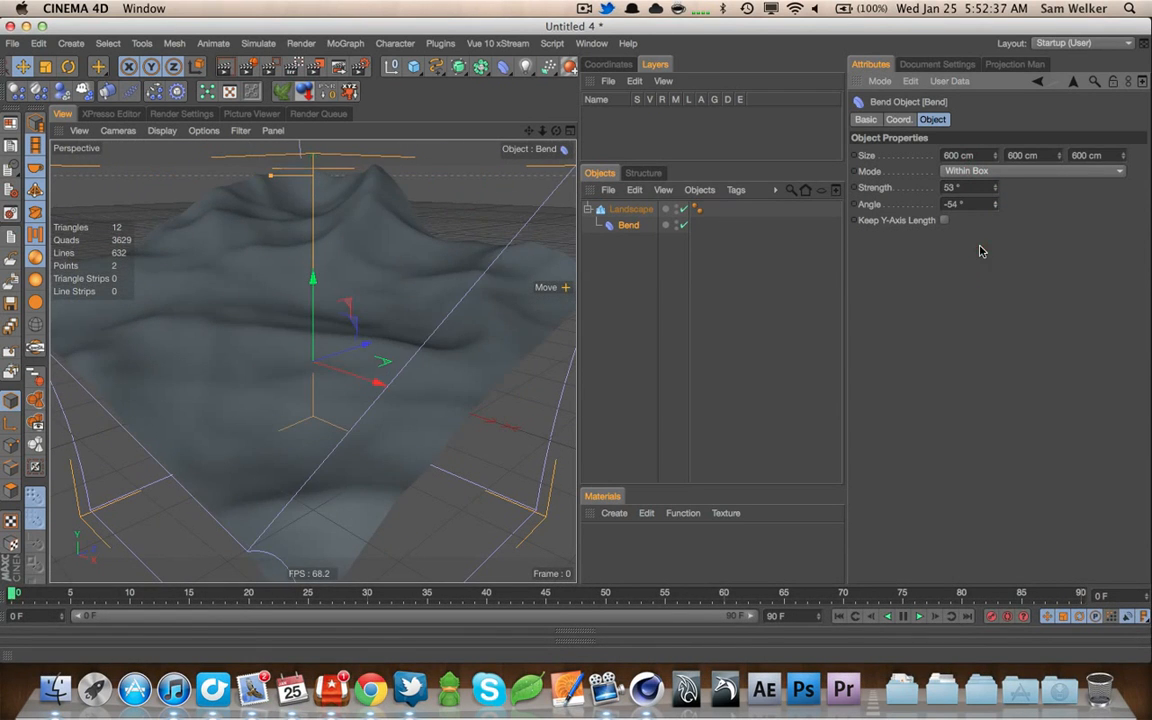
{"action": "scroll", "coordinate": [311, 319], "scroll_direction": "down", "scroll_amount": 5}
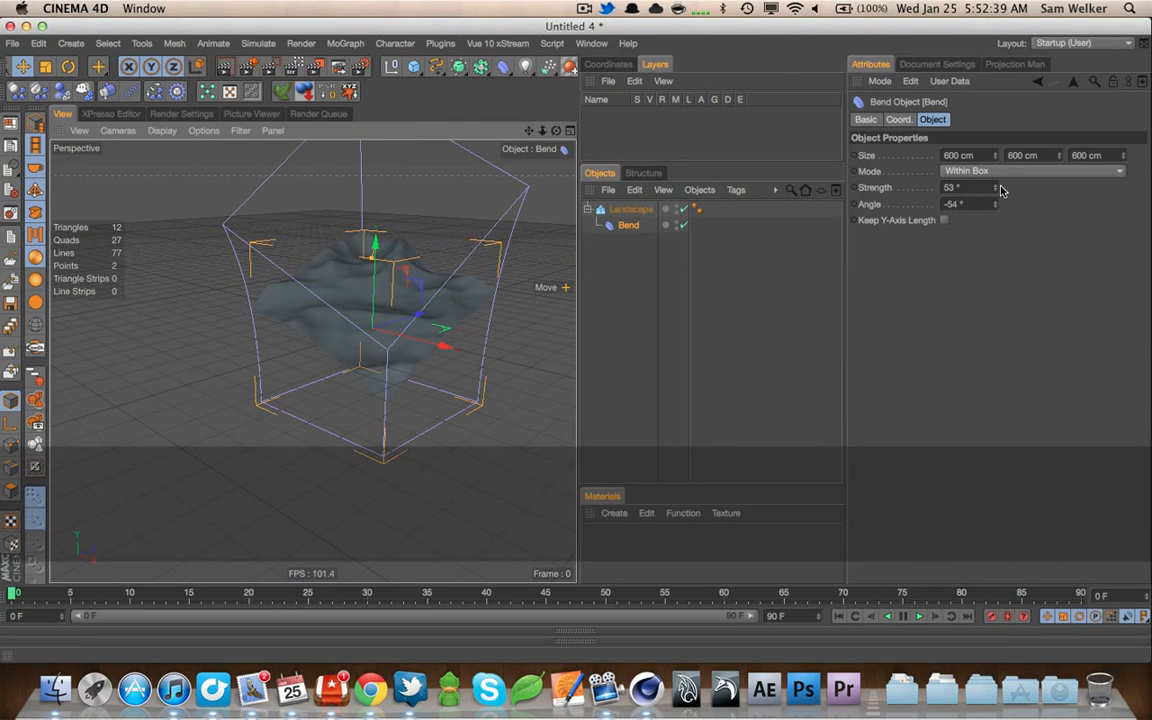
{"action": "left_click_drag", "start_coordinate": [1001, 190], "coordinate": [909, 5]}
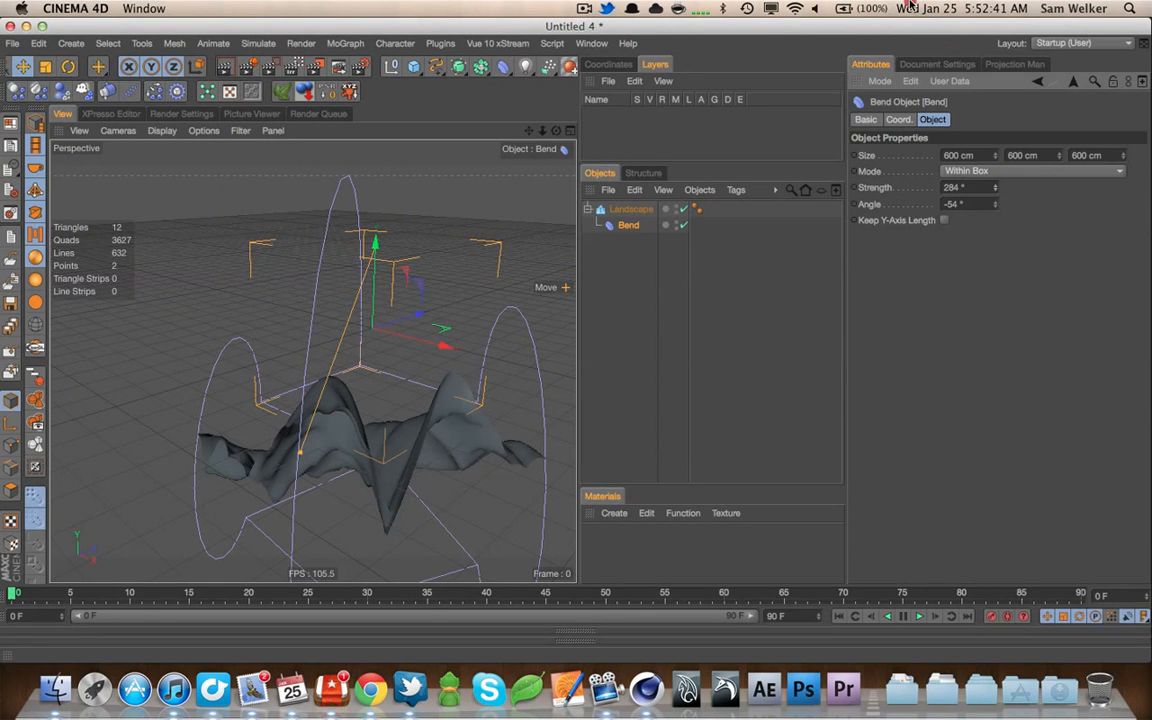
Try extreme Bend strengths of 7200° and 6548° on the landscape
{"action": "left_click_drag", "start_coordinate": [967, 188], "coordinate": [724, 199]}
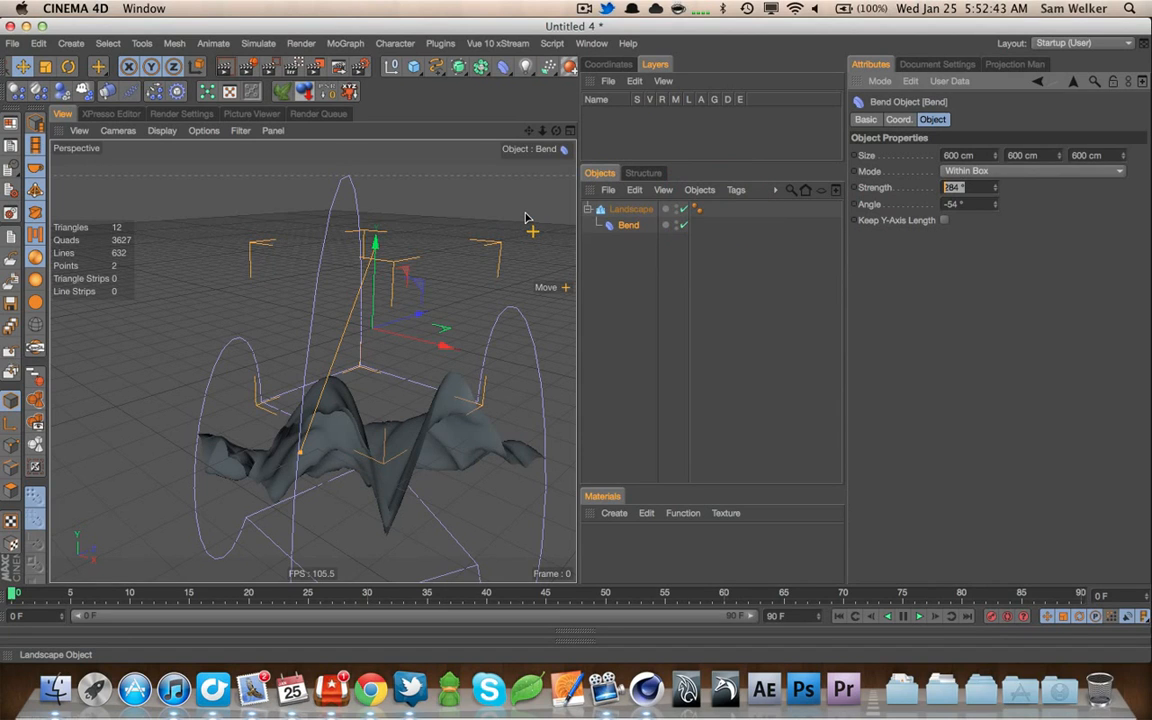
{"action": "type", "text": "7200"}
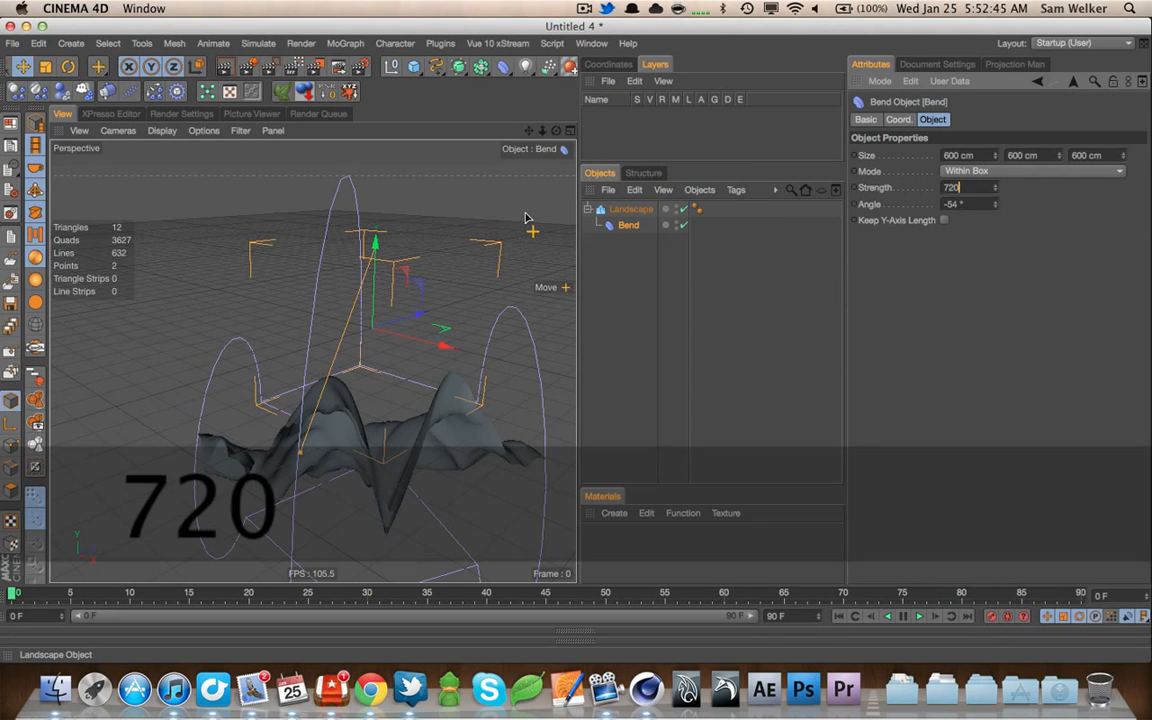
{"action": "key", "text": "Tab"}
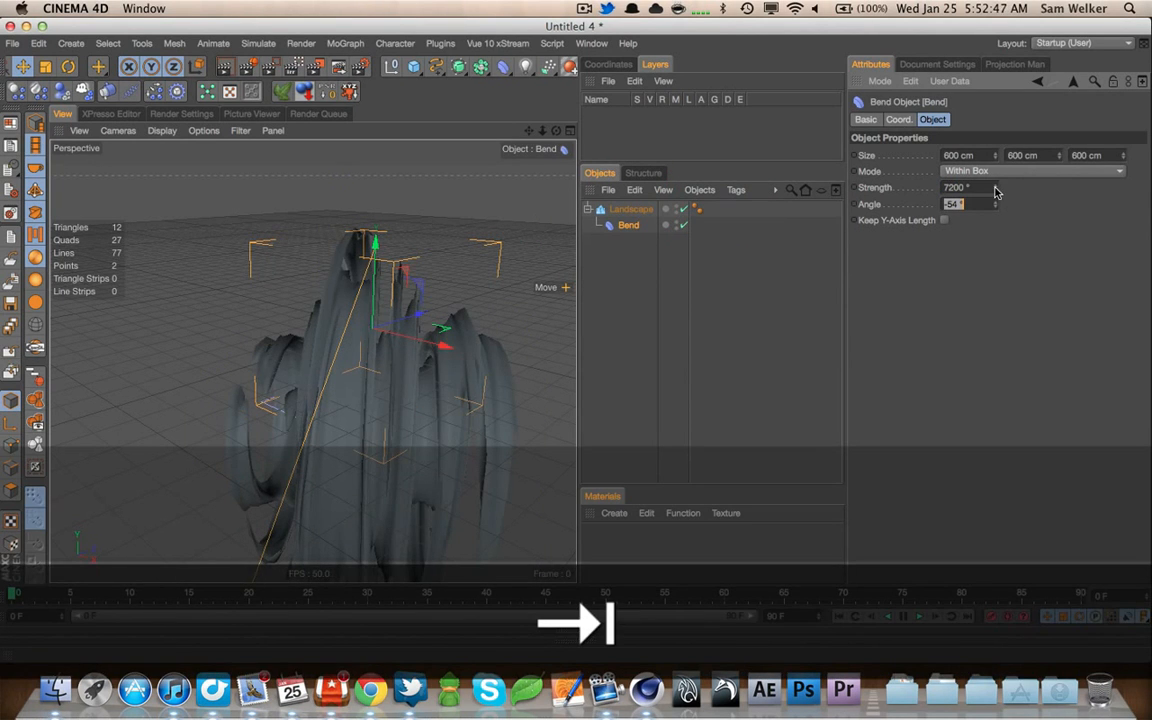
{"action": "left_click_drag", "start_coordinate": [996, 189], "coordinate": [1082, 708]}
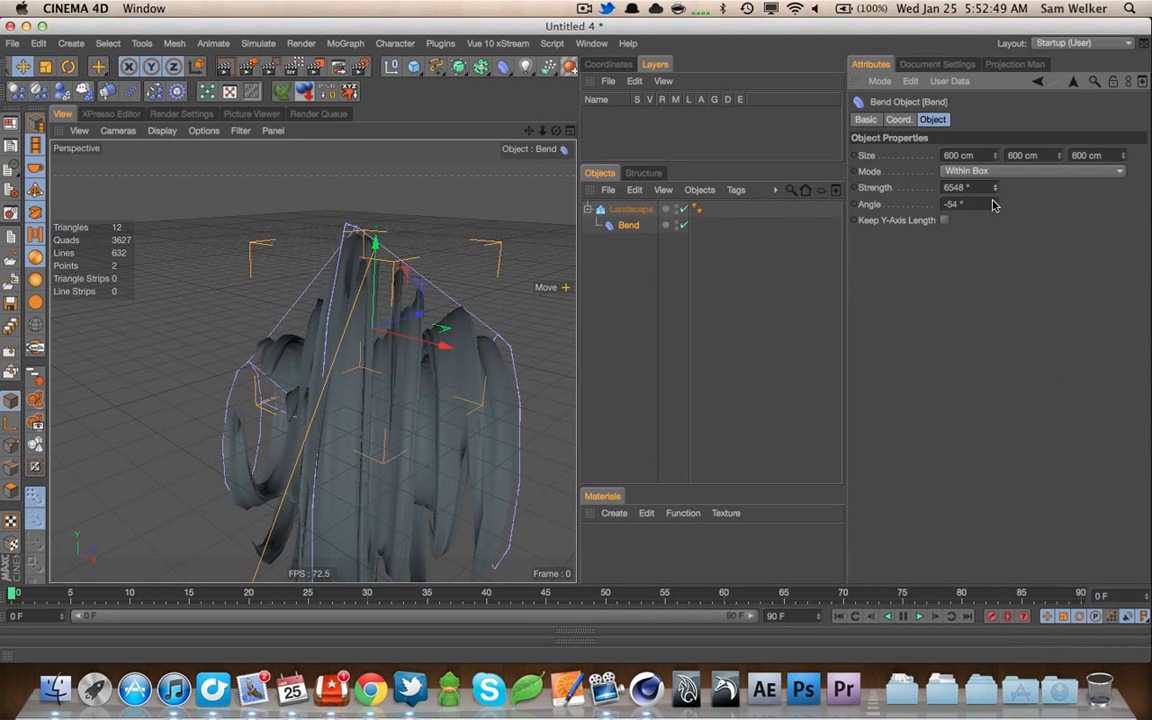
Set the Bend deformer's strength to 2400° and its angle to 1°
{"action": "type", "text": "2400"}
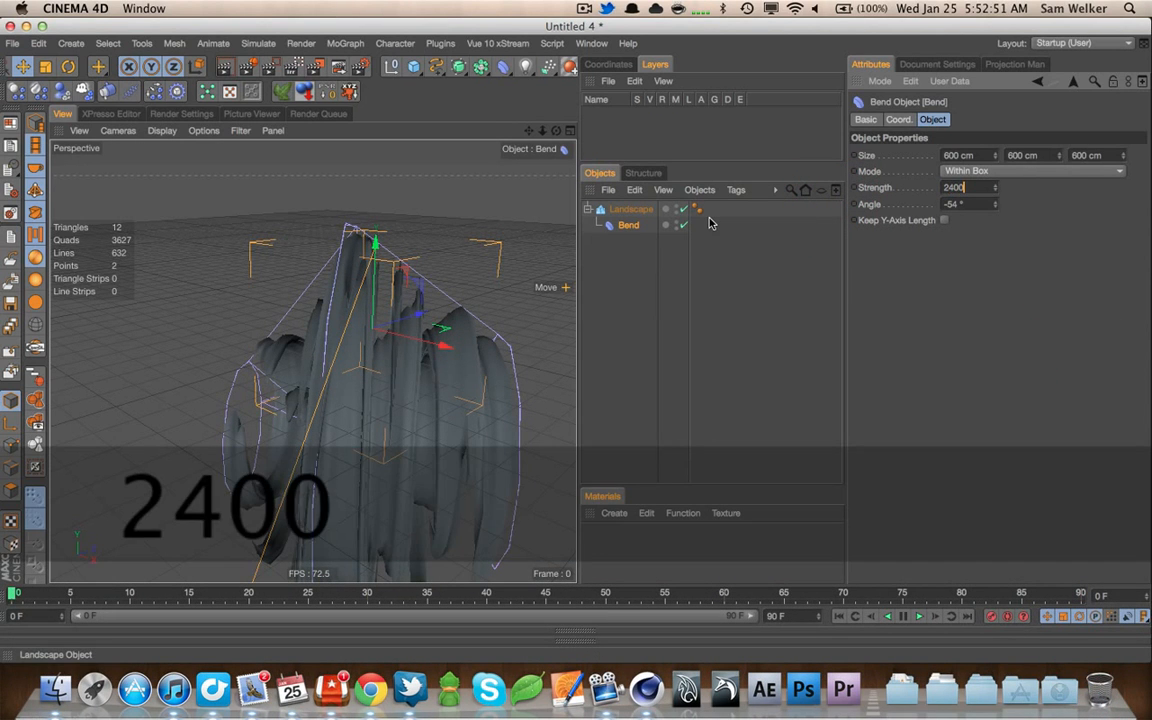
{"action": "key", "text": "Tab"}
{"action": "type", "text": "1"}
Examine the strongly bent landscape from several sides and close up
{"action": "left_click_drag", "start_coordinate": [424, 440], "coordinate": [221, 257]}
{"action": "key", "text": "2"}
{"action": "left_click_drag", "start_coordinate": [328, 294], "coordinate": [722, 245]}
{"action": "key", "text": "1"}
{"action": "key", "text": "3"}
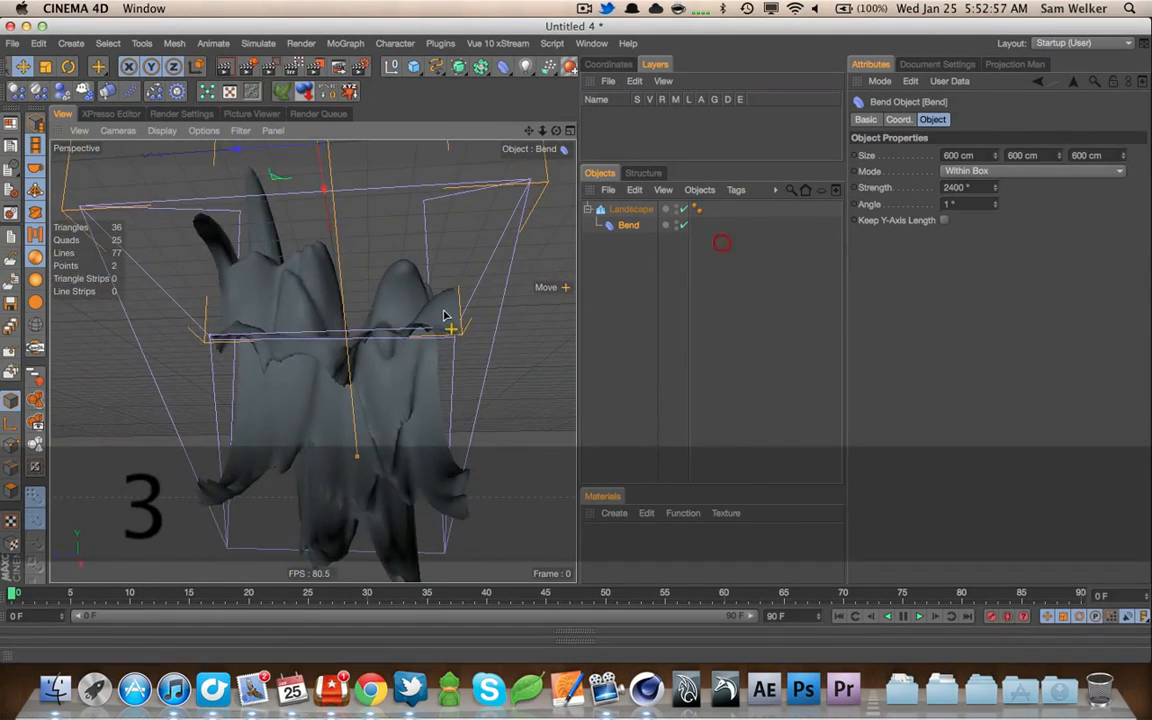
{"action": "left_click_drag", "start_coordinate": [334, 351], "coordinate": [131, 365]}
{"action": "key", "text": "2"}
{"action": "left_click_drag", "start_coordinate": [393, 306], "coordinate": [671, 293]}
{"action": "key", "text": "1"}
{"action": "left_click_drag", "start_coordinate": [314, 360], "coordinate": [488, 329]}
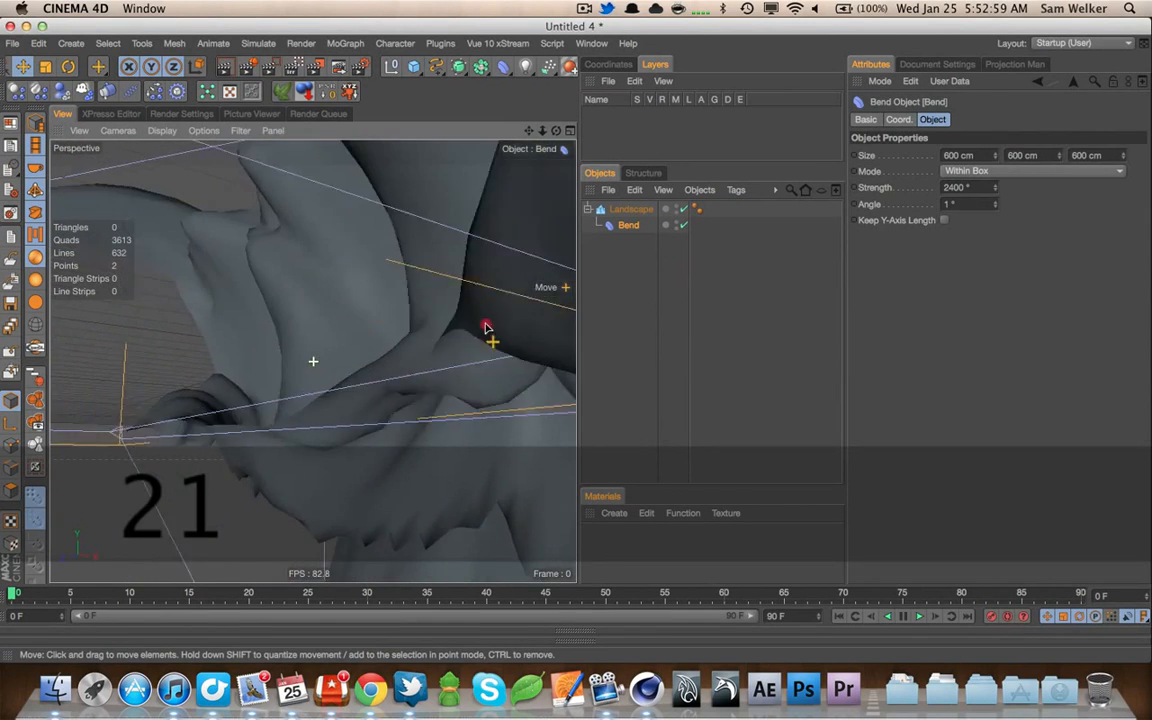
{"action": "key", "text": "3"}
{"action": "left_click_drag", "start_coordinate": [389, 365], "coordinate": [507, 286]}
{"action": "key", "text": "1"}
{"action": "left_click_drag", "start_coordinate": [435, 308], "coordinate": [410, 385]}
{"action": "key", "text": "2"}
{"action": "mouse_move", "coordinate": [329, 373]}
{"action": "left_mouse_down"}
{"action": "mouse_move", "coordinate": [489, 342]}
{"action": "mouse_move", "coordinate": [343, 358]}
{"action": "left_mouse_up"}
{"action": "key", "text": "3"}
{"action": "left_click_drag", "start_coordinate": [424, 373], "coordinate": [350, 306]}
{"action": "key", "text": "1"}
{"action": "left_click_drag", "start_coordinate": [314, 363], "coordinate": [363, 362]}
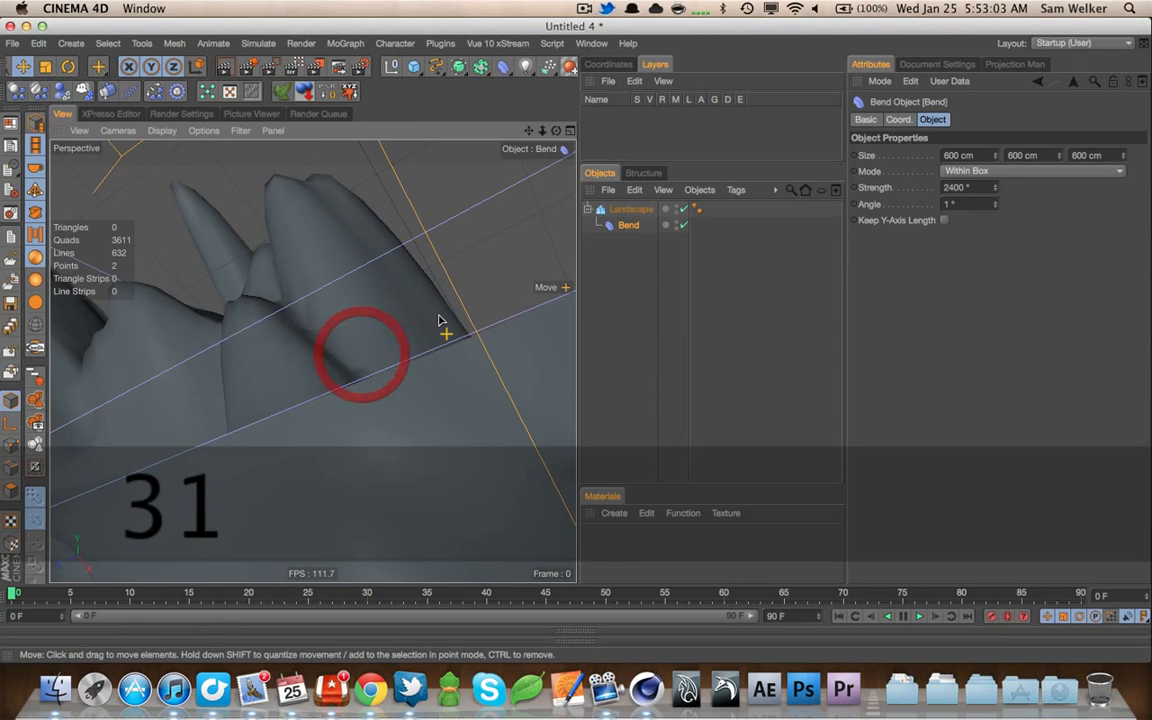
Add a MoGraph Cloner object and create a cube as its child
{"action": "left_click_drag", "start_coordinate": [459, 70], "coordinate": [427, 97]}
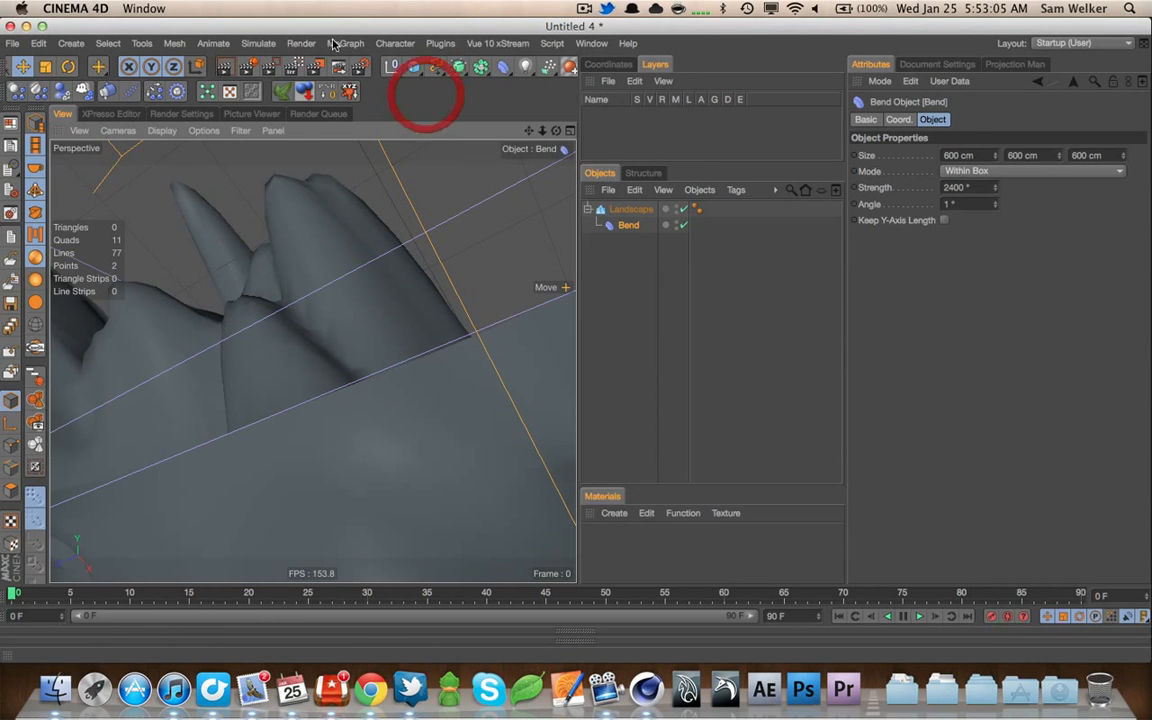
{"action": "left_click_drag", "start_coordinate": [340, 43], "coordinate": [370, 97]}
{"action": "left_click", "coordinate": [368, 167]}
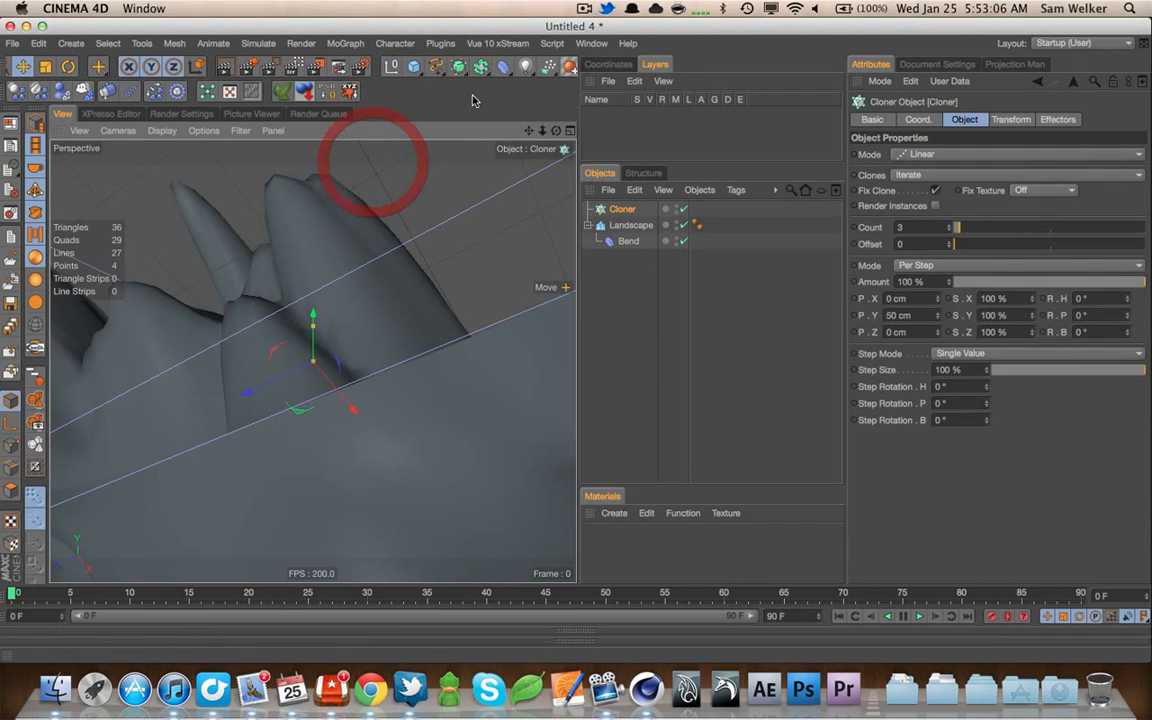
{"action": "left_click", "coordinate": [412, 66], "text": "shift"}
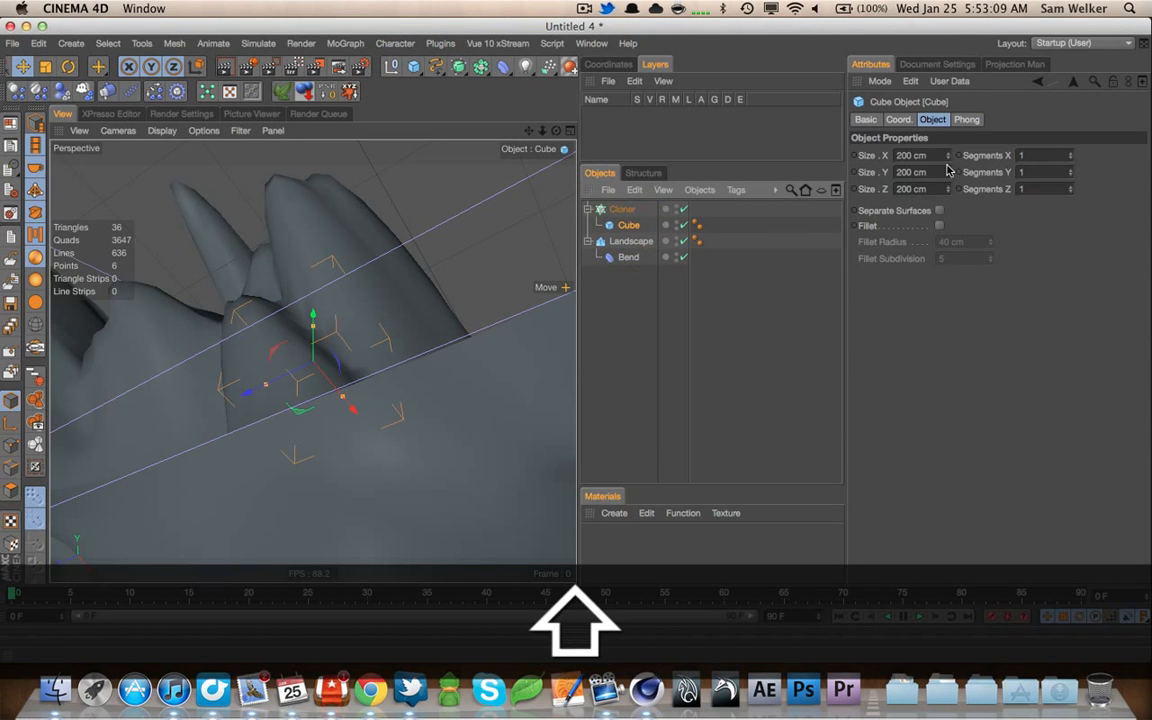
Set the cube's X, Y and Z sizes to 10 cm each
{"action": "type", "text": "10"}
{"action": "key", "text": "Tab"}
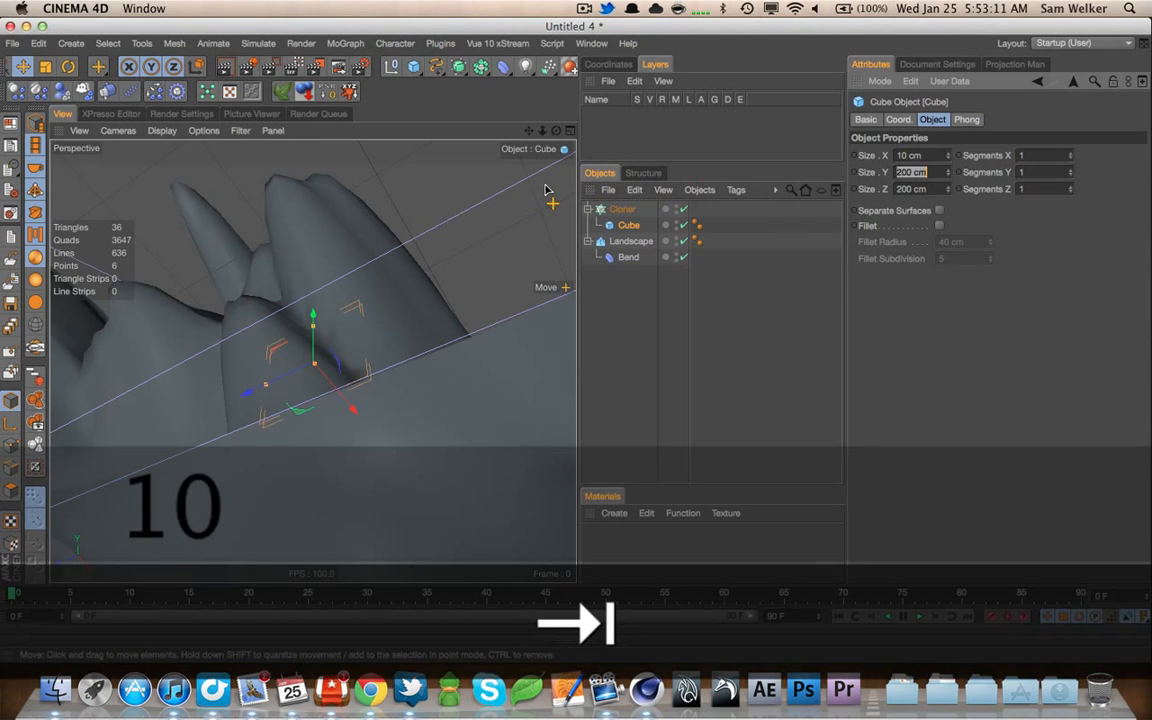
{"action": "type", "text": "10"}
{"action": "key", "text": "Tab"}
{"action": "type", "text": "10"}
{"action": "key", "text": "Tab"}
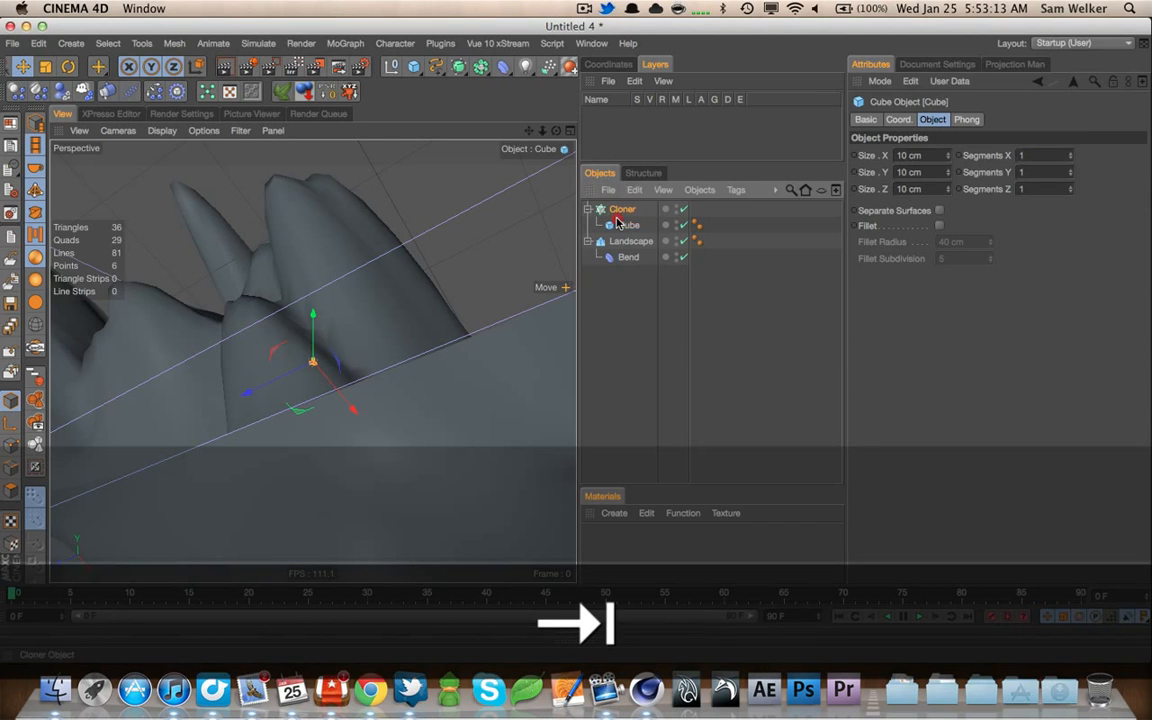
Set the Cloner's mode to Object and assign the Landscape as the object to distribute the cubes on
{"action": "left_click", "coordinate": [620, 210]}
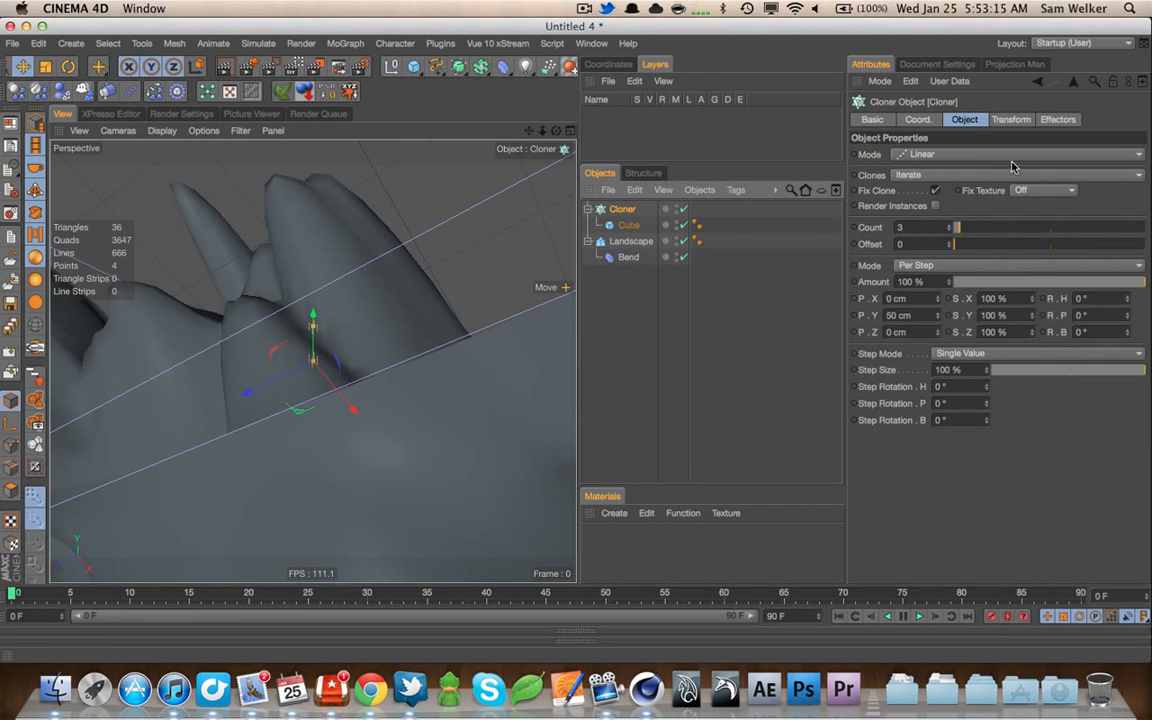
{"action": "left_click", "coordinate": [1005, 155]}
{"action": "left_click", "coordinate": [964, 160]}
{"action": "left_click_drag", "start_coordinate": [632, 241], "coordinate": [929, 233]}
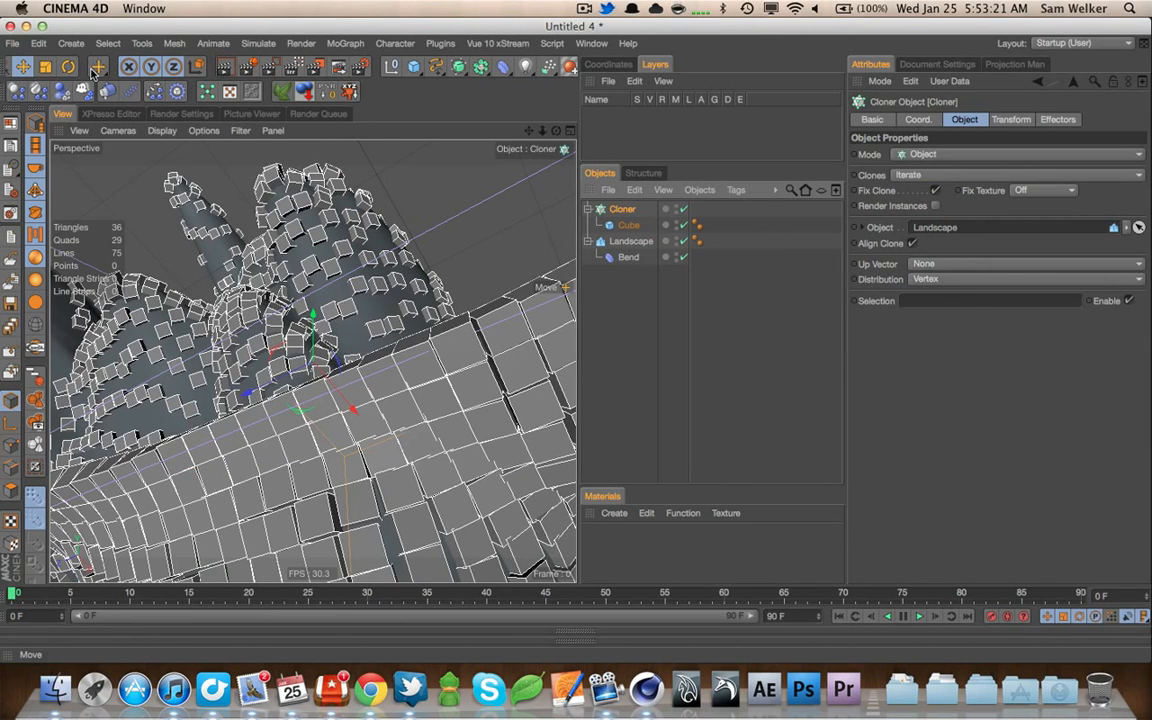
{"action": "left_click", "coordinate": [12, 66]}
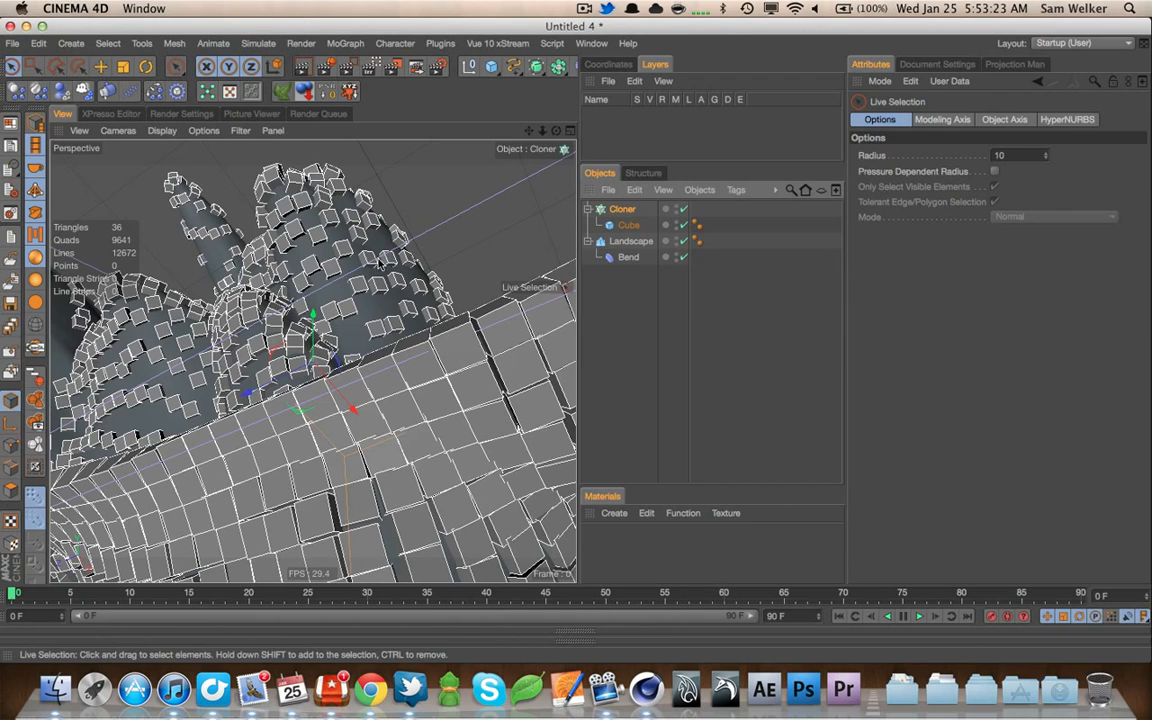
Set the Landscape's width and depth segments to 120
{"action": "left_click", "coordinate": [628, 241]}
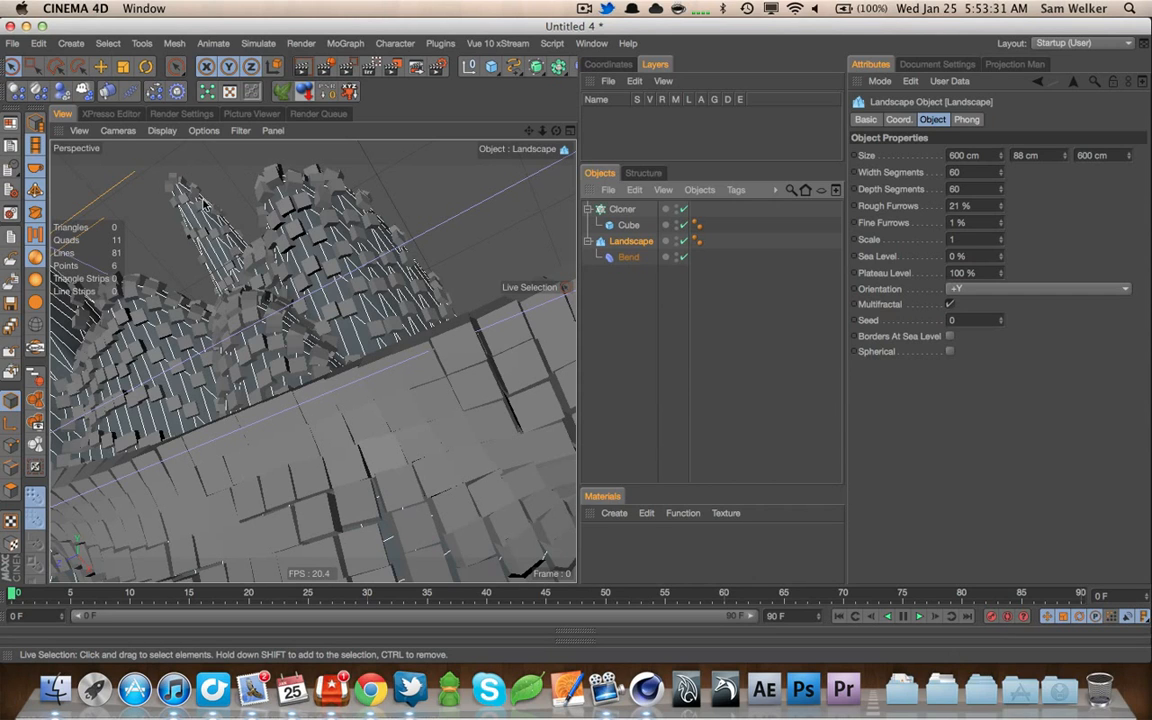
{"action": "left_click", "coordinate": [627, 258]}
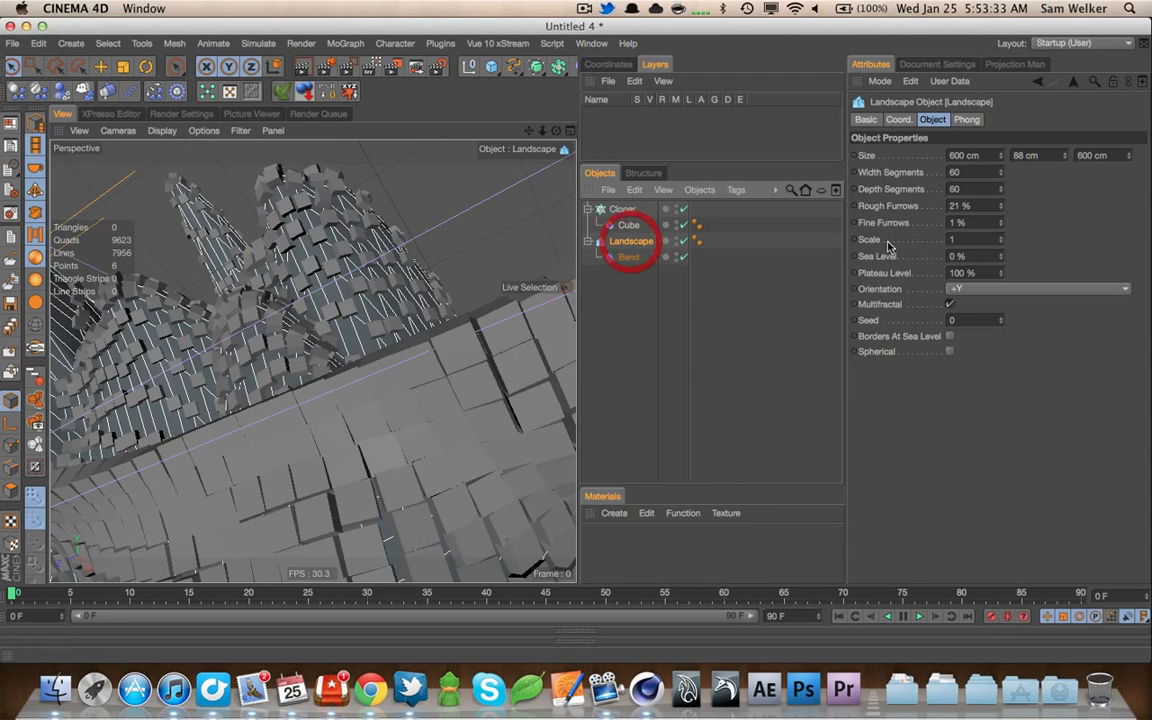
{"action": "left_click_drag", "start_coordinate": [987, 173], "coordinate": [658, 211]}
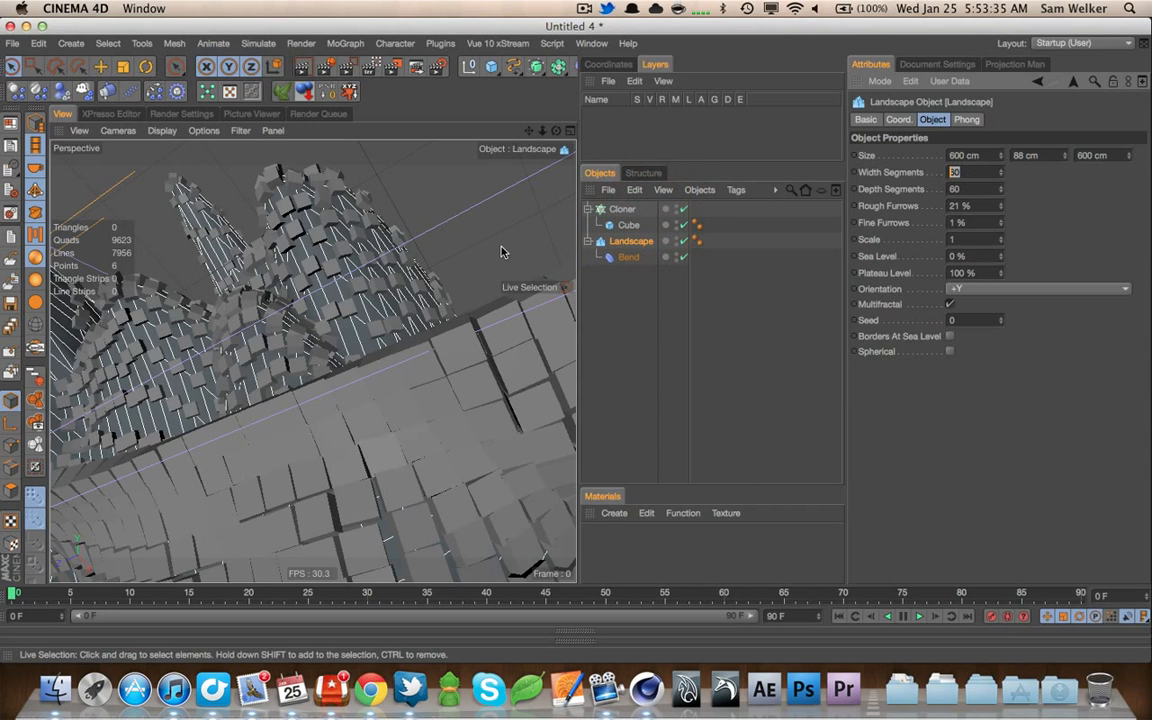
{"action": "type", "text": "120"}
{"action": "key", "text": "Tab"}
{"action": "type", "text": "120"}
{"action": "key", "text": "Tab"}
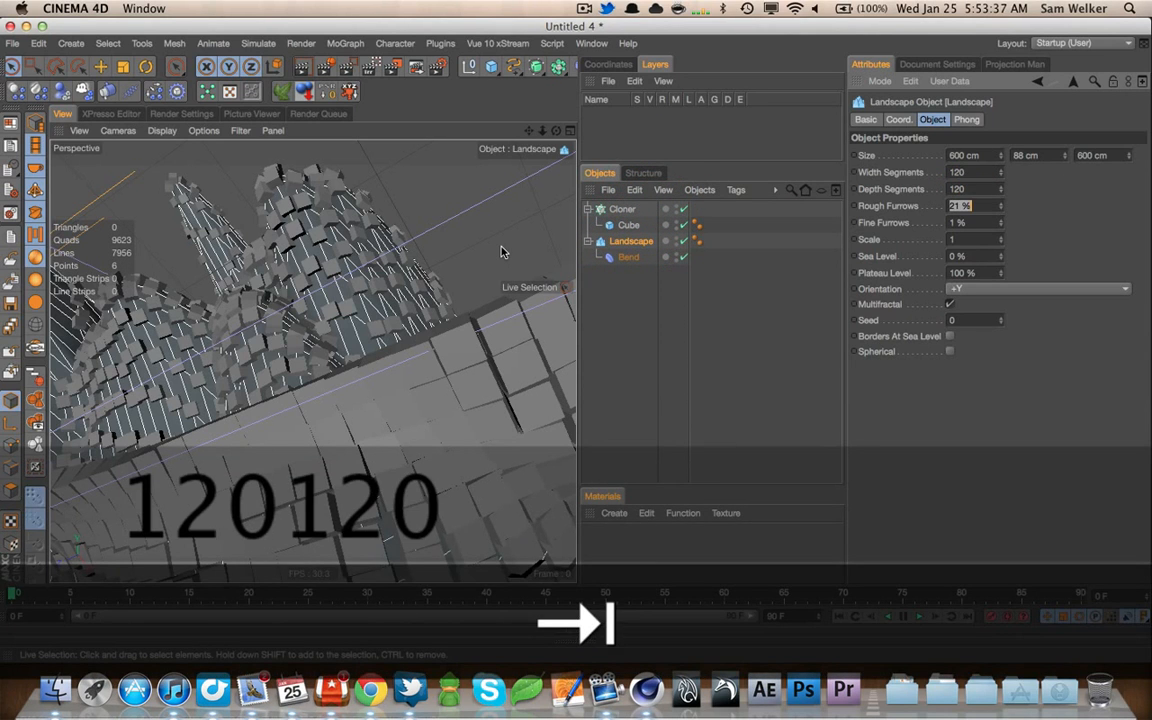
Increase the Landscape's width and depth segments to 180
{"action": "left_click_drag", "start_coordinate": [981, 175], "coordinate": [811, 183]}
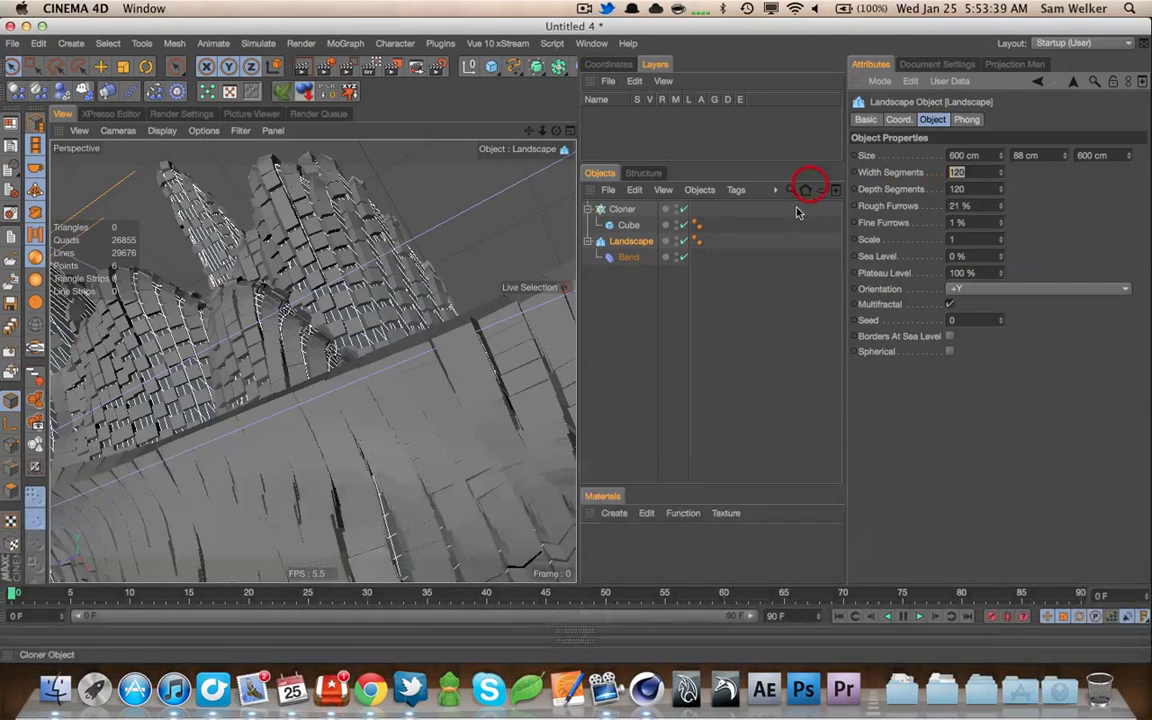
{"action": "type", "text": "180"}
{"action": "key", "text": "Tab"}
{"action": "type", "text": "0"}
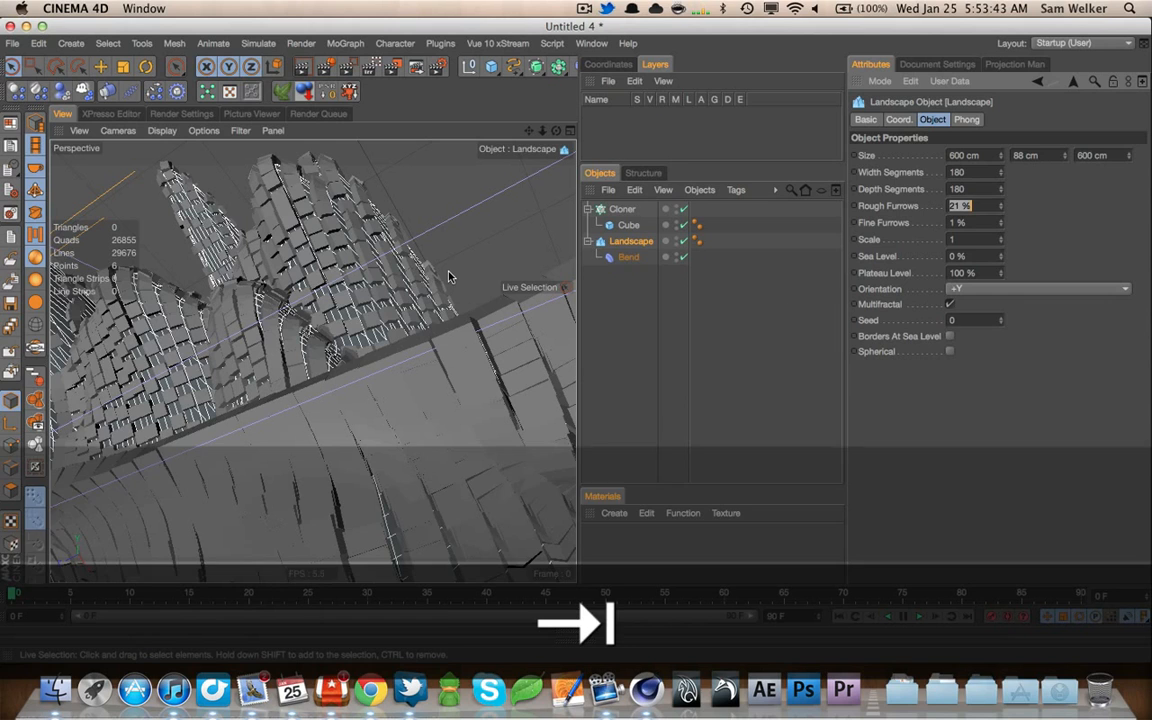
{"action": "left_click", "coordinate": [938, 404]}
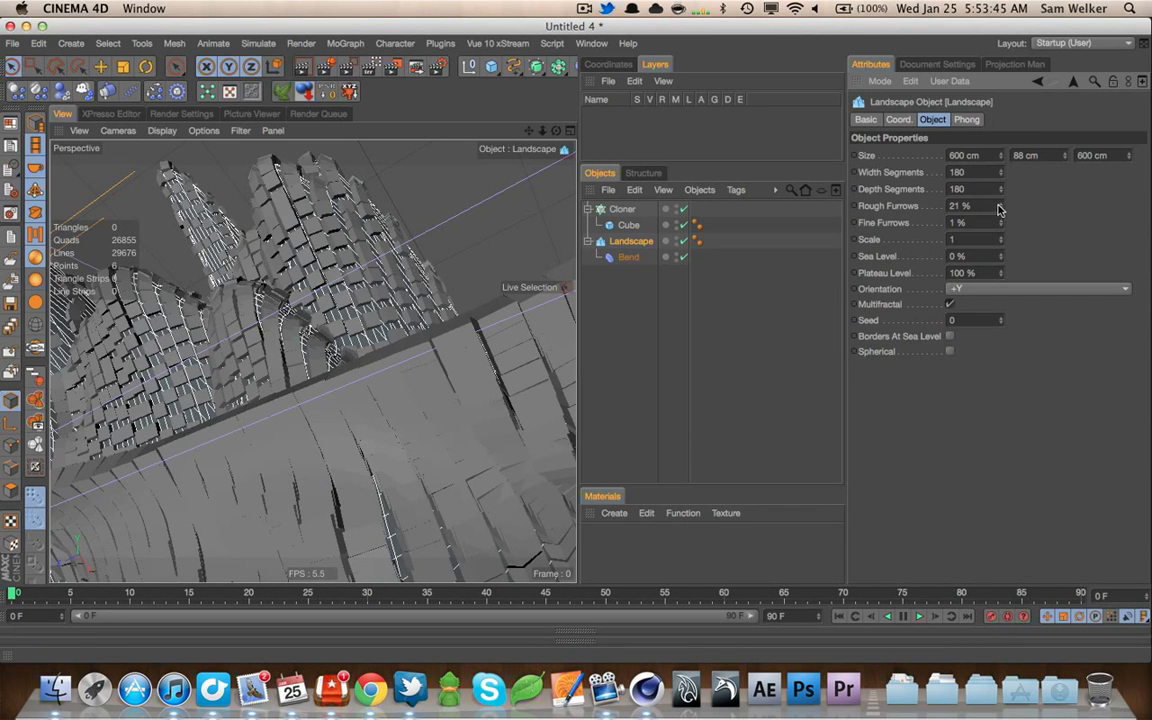
Disable the Cloner, raise the Landscape's Rough Furrows to 100 % and inspect the reshaped mesh
{"action": "left_click", "coordinate": [1002, 202]}
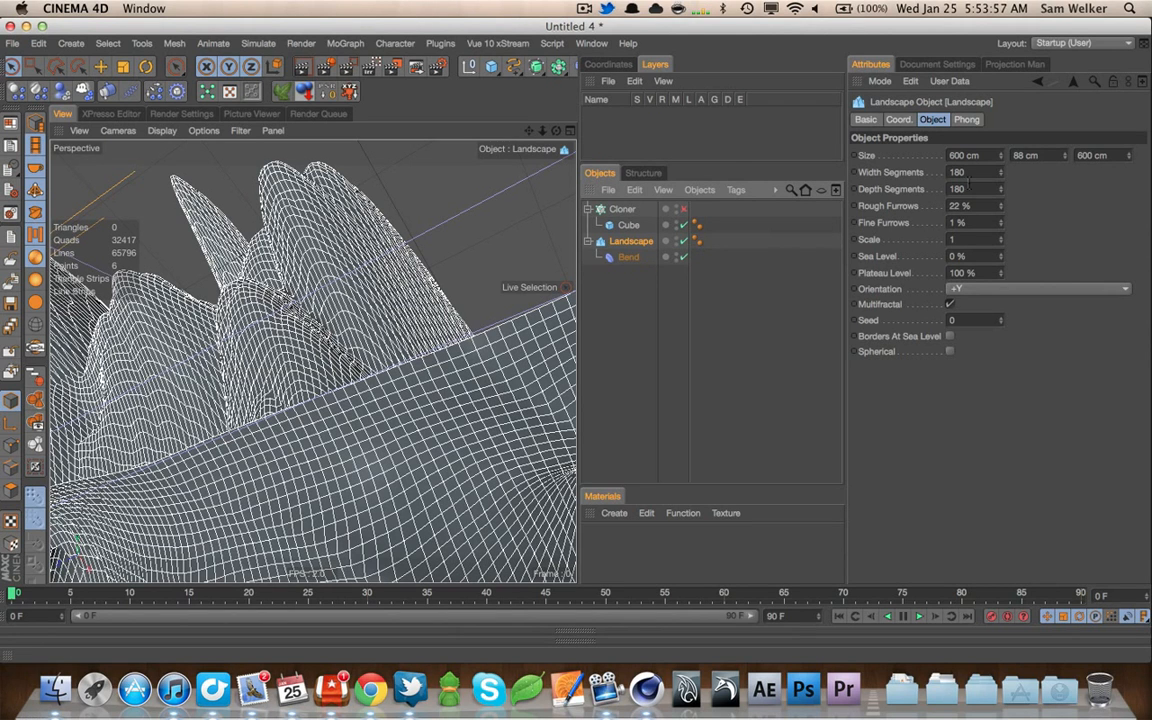
{"action": "left_click_drag", "start_coordinate": [1001, 210], "coordinate": [1021, 116]}
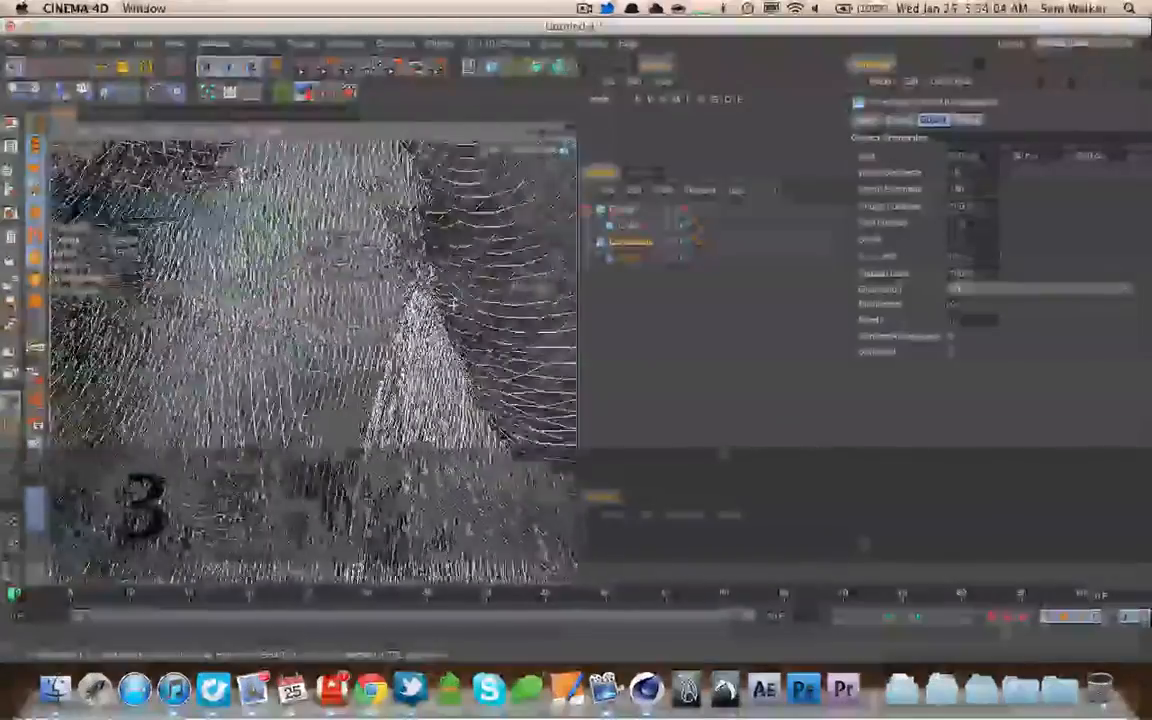
{"action": "left_click_drag", "start_coordinate": [367, 331], "coordinate": [268, 545]}
{"action": "left_click_drag", "start_coordinate": [345, 411], "coordinate": [697, 360]}
{"action": "left_click_drag", "start_coordinate": [314, 361], "coordinate": [311, 535]}
{"action": "left_click_drag", "start_coordinate": [427, 369], "coordinate": [473, 357]}
{"action": "left_click_drag", "start_coordinate": [388, 349], "coordinate": [511, 260]}
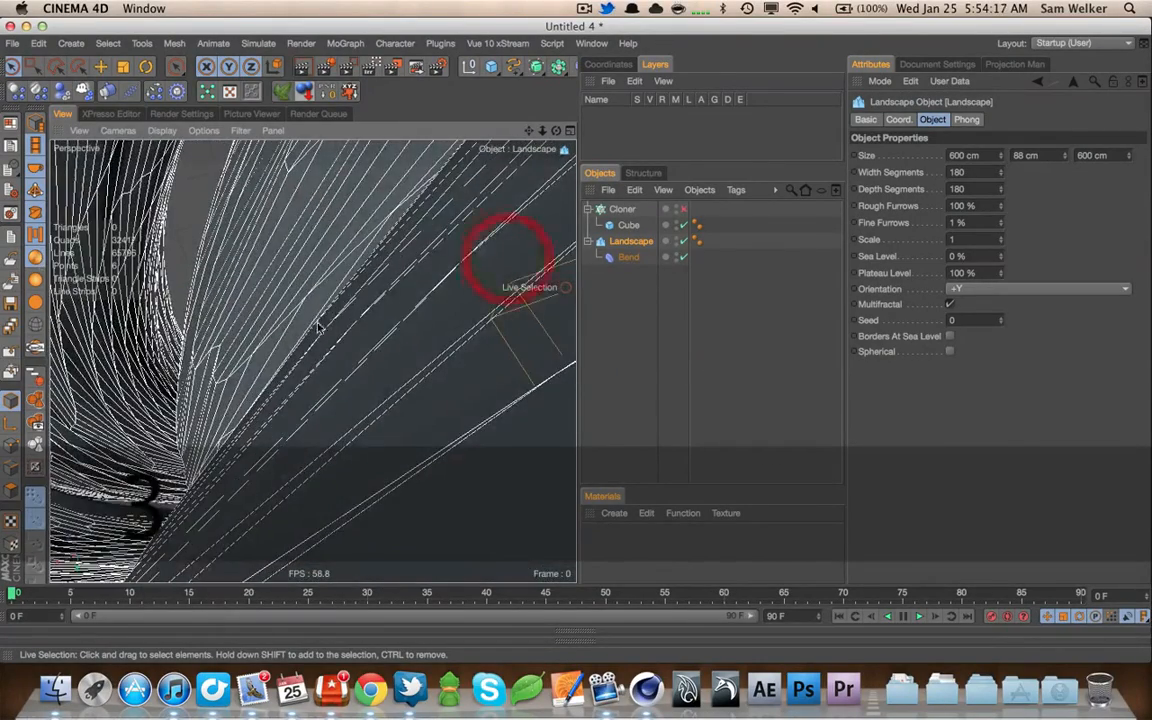
{"action": "left_click_drag", "start_coordinate": [332, 324], "coordinate": [646, 241]}
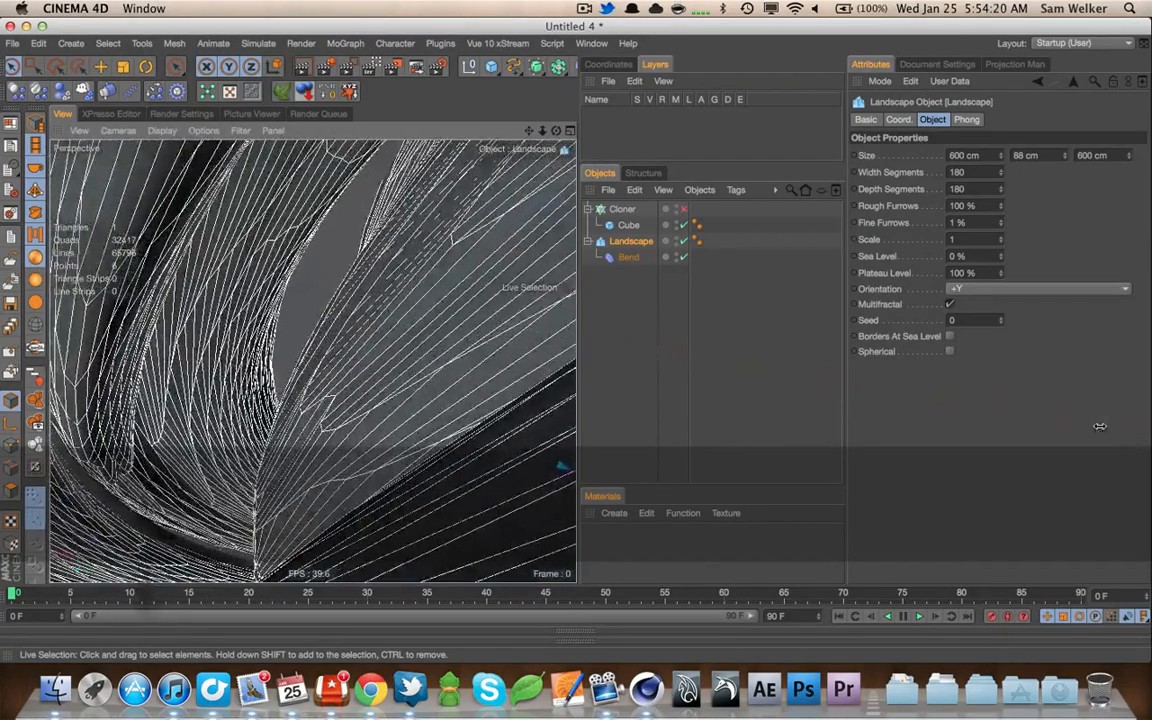
Re-enable the Cloner and reduce the Landscape's width and depth segments to 120
{"action": "left_click", "coordinate": [684, 208]}
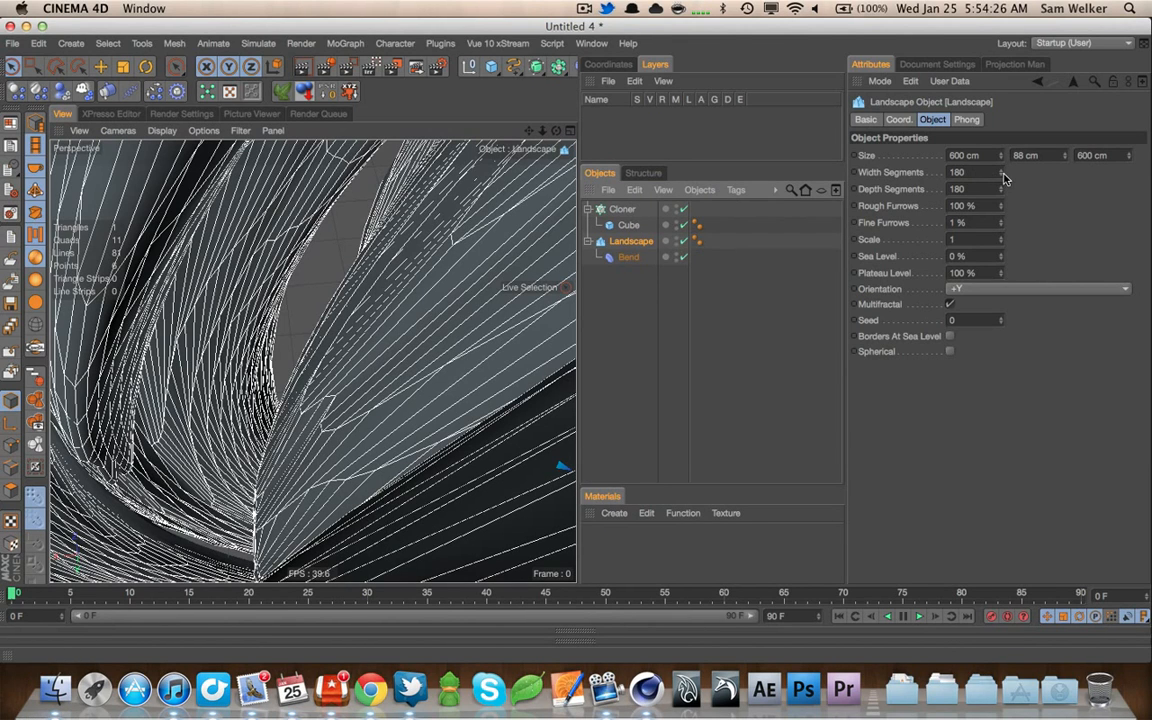
{"action": "left_click", "coordinate": [964, 172]}
{"action": "left_click_drag", "start_coordinate": [961, 172], "coordinate": [955, 172]}
{"action": "type", "text": "2"}
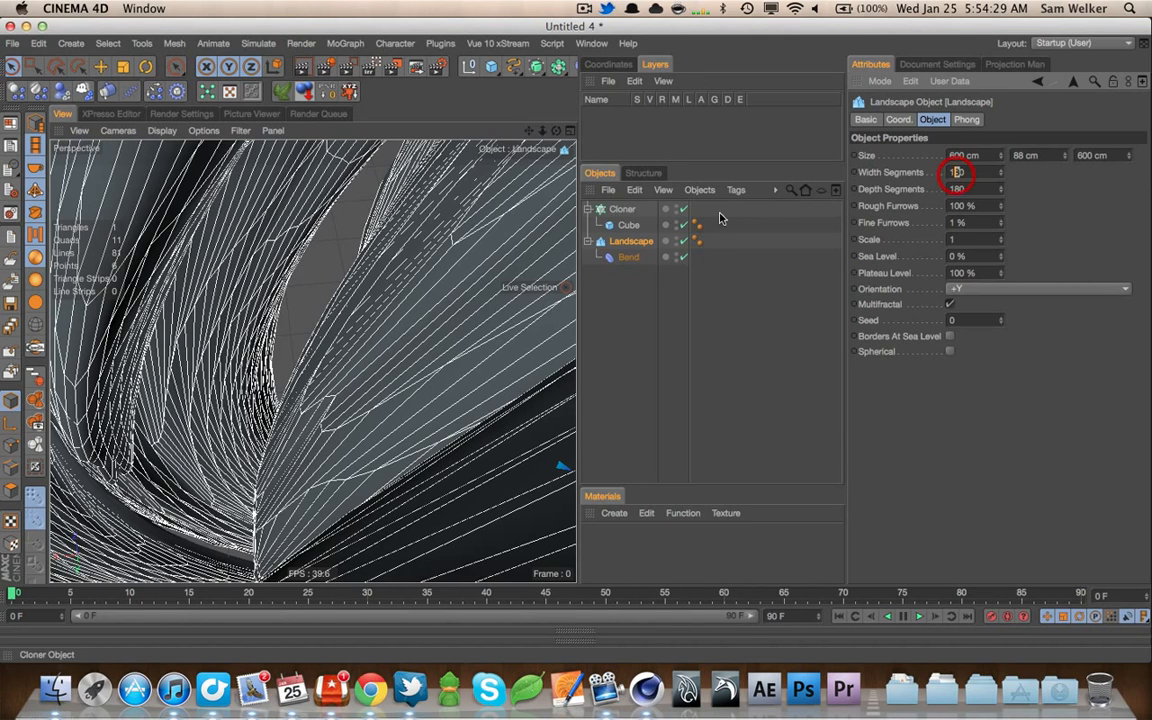
{"action": "key", "text": "Tab"}
{"action": "type", "text": "1"}
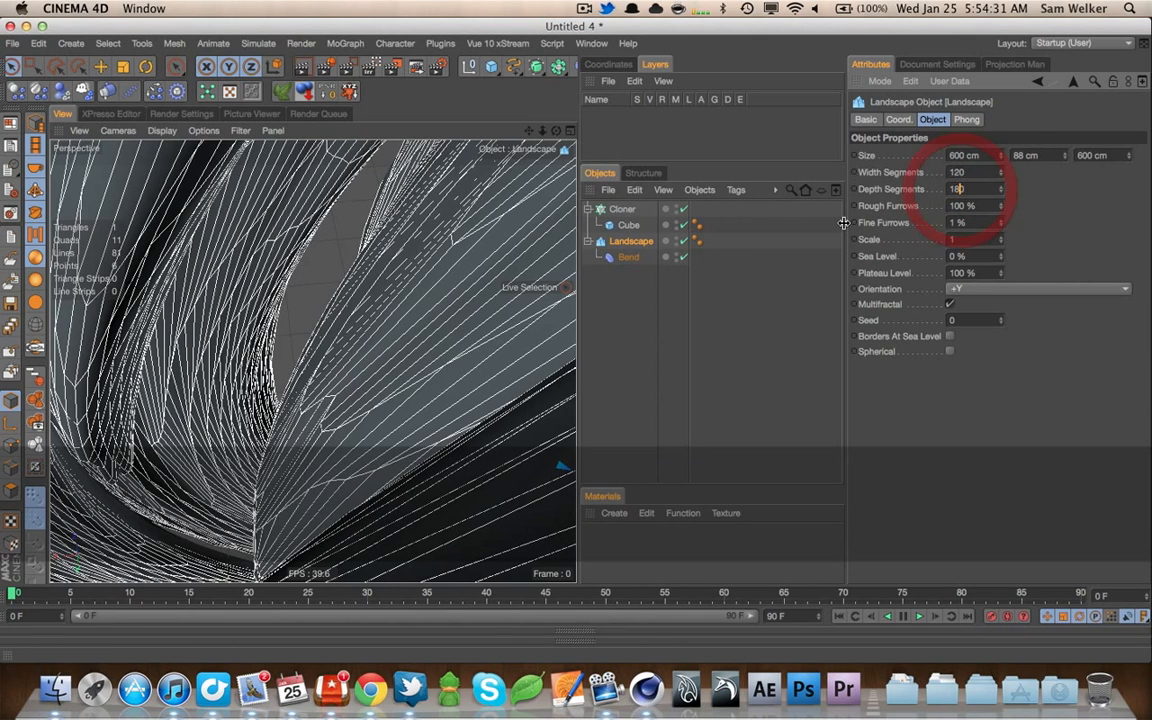
{"action": "type", "text": "20"}
{"action": "key", "text": "Tab"}
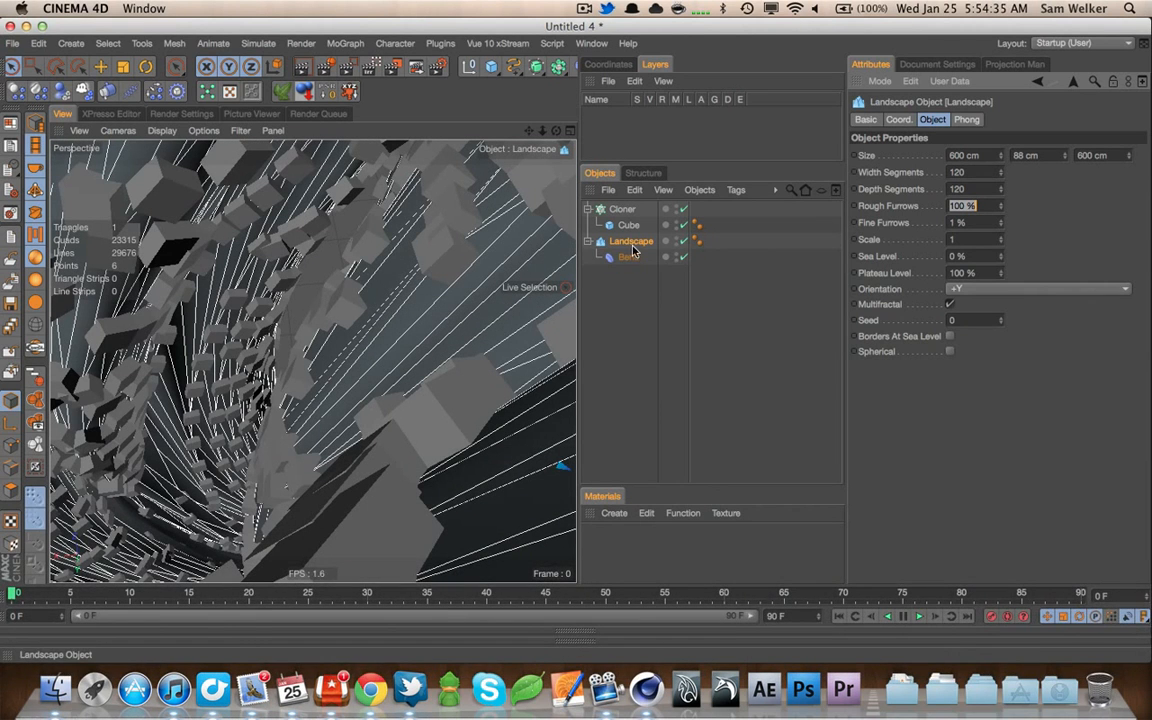
Hide the Landscape in both the editor and the renderer, and select the Cloner
{"action": "left_click", "coordinate": [678, 246], "text": "alt"}
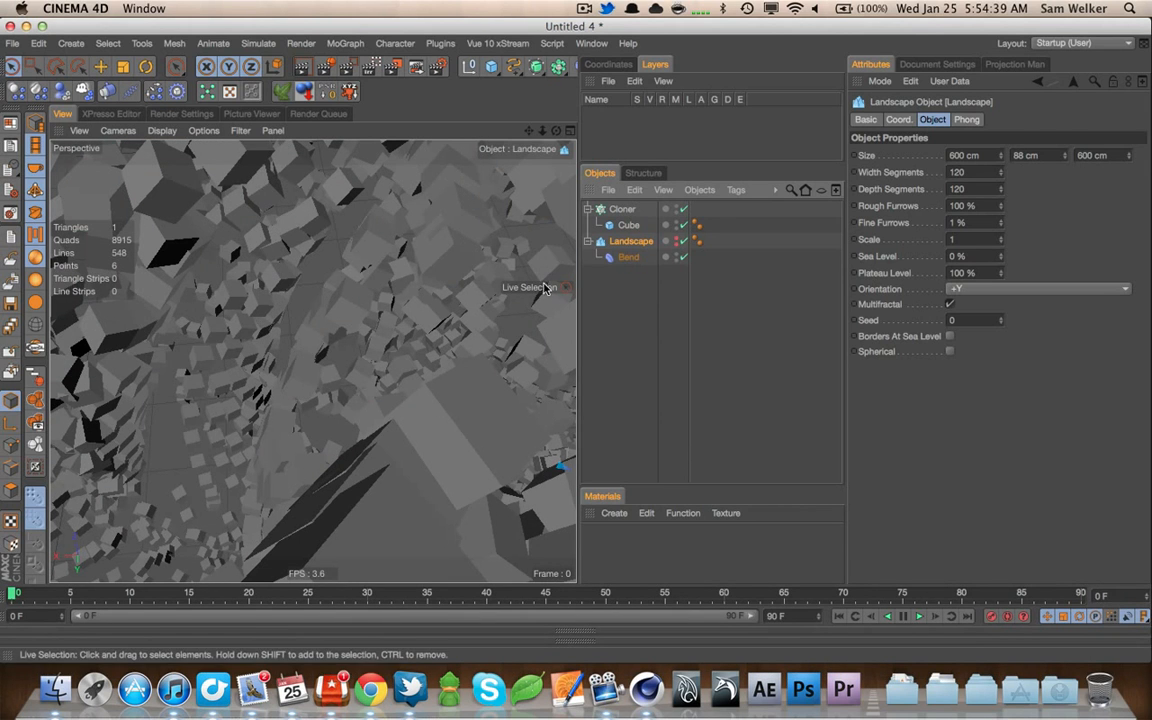
{"action": "left_click", "coordinate": [628, 325]}
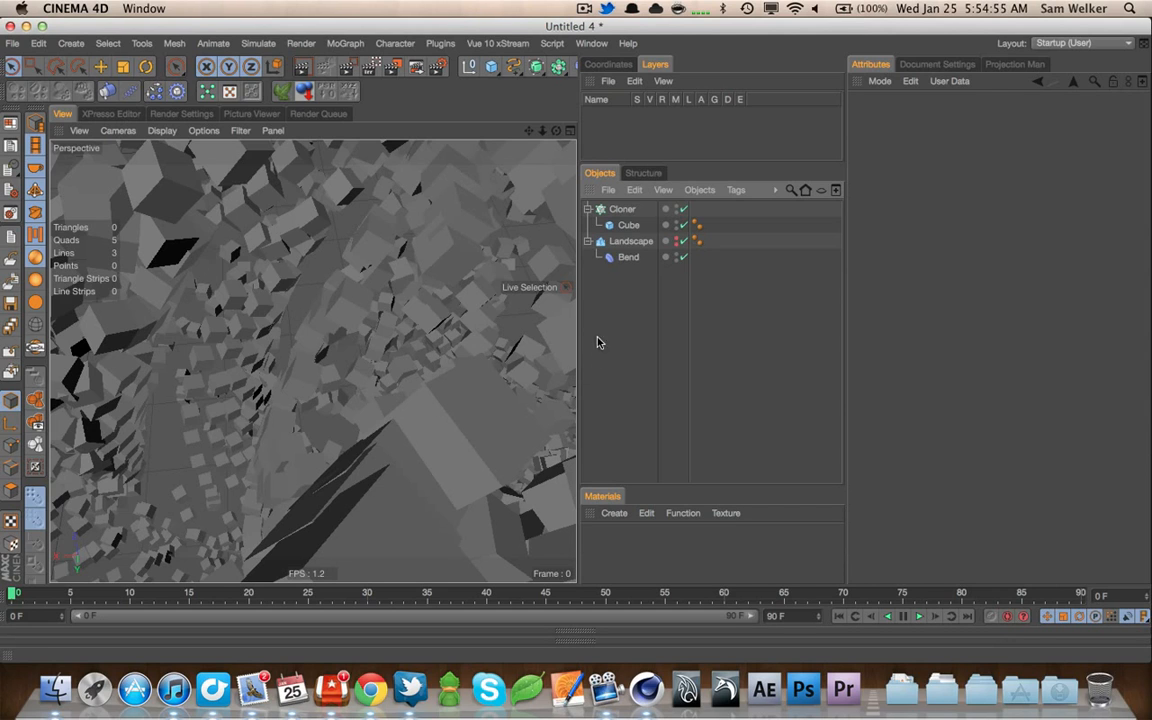
{"action": "left_click", "coordinate": [620, 209]}
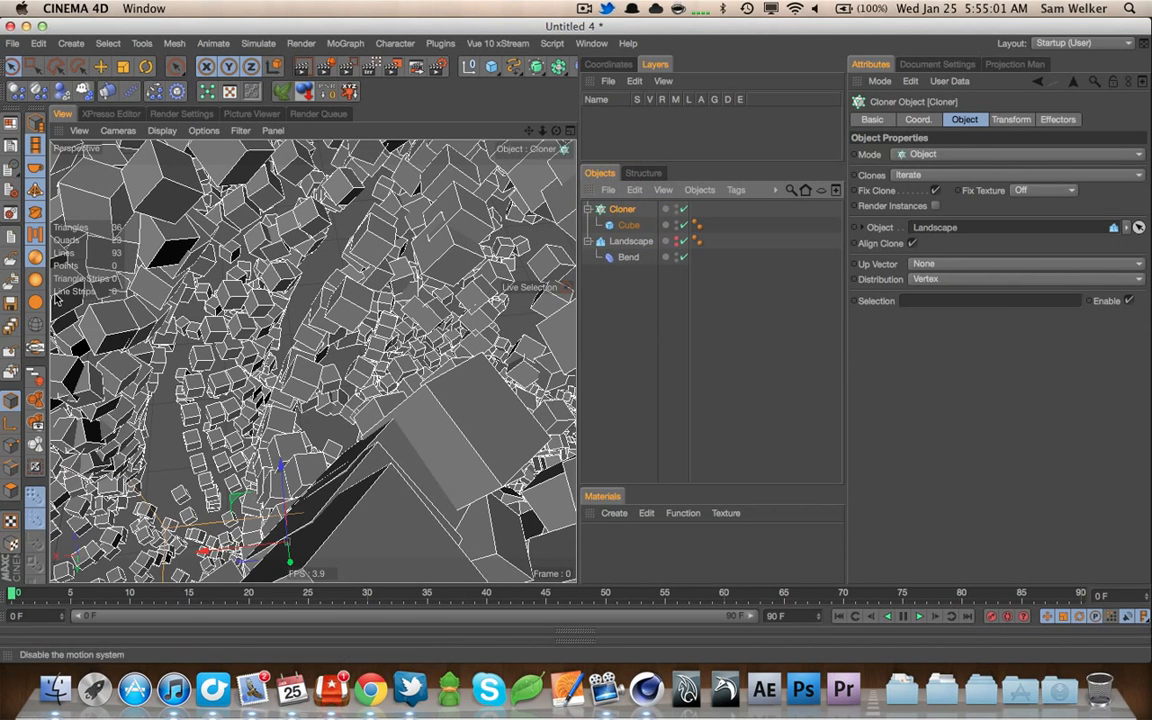
Switch to the Untitled 3 project and review its animation up to frame 211 and its Physical render settings
{"action": "left_click", "coordinate": [10, 314]}
{"action": "left_click", "coordinate": [524, 250]}
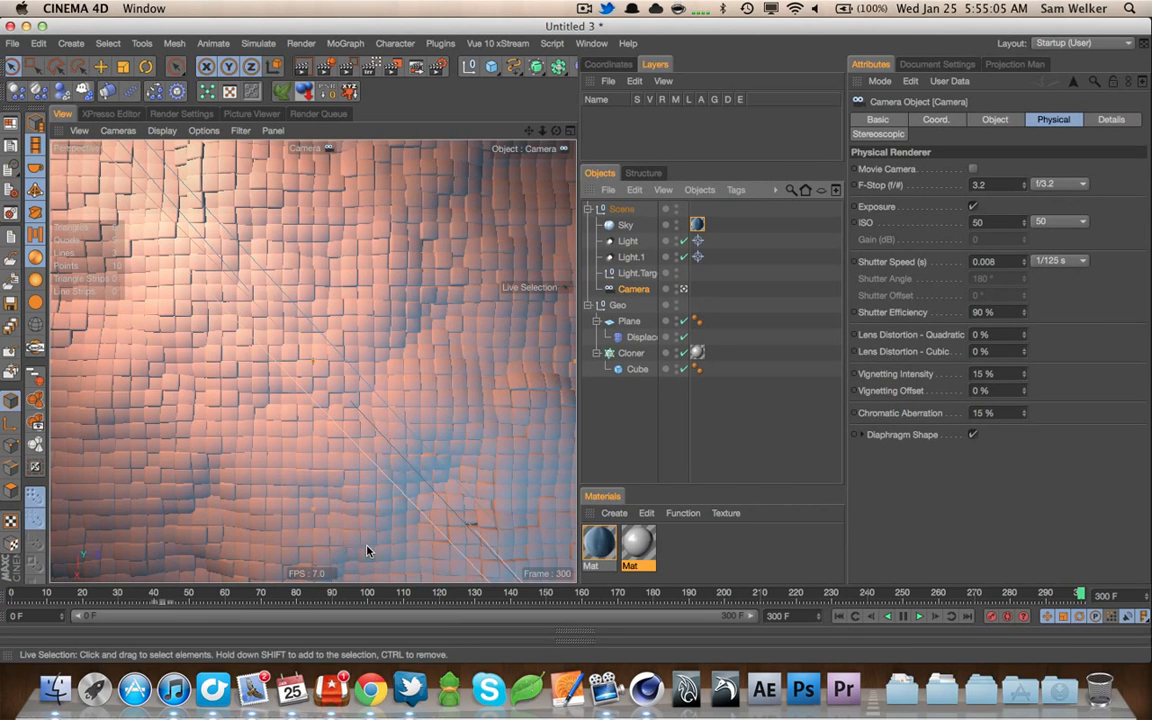
{"action": "left_click_drag", "start_coordinate": [325, 591], "coordinate": [764, 592]}
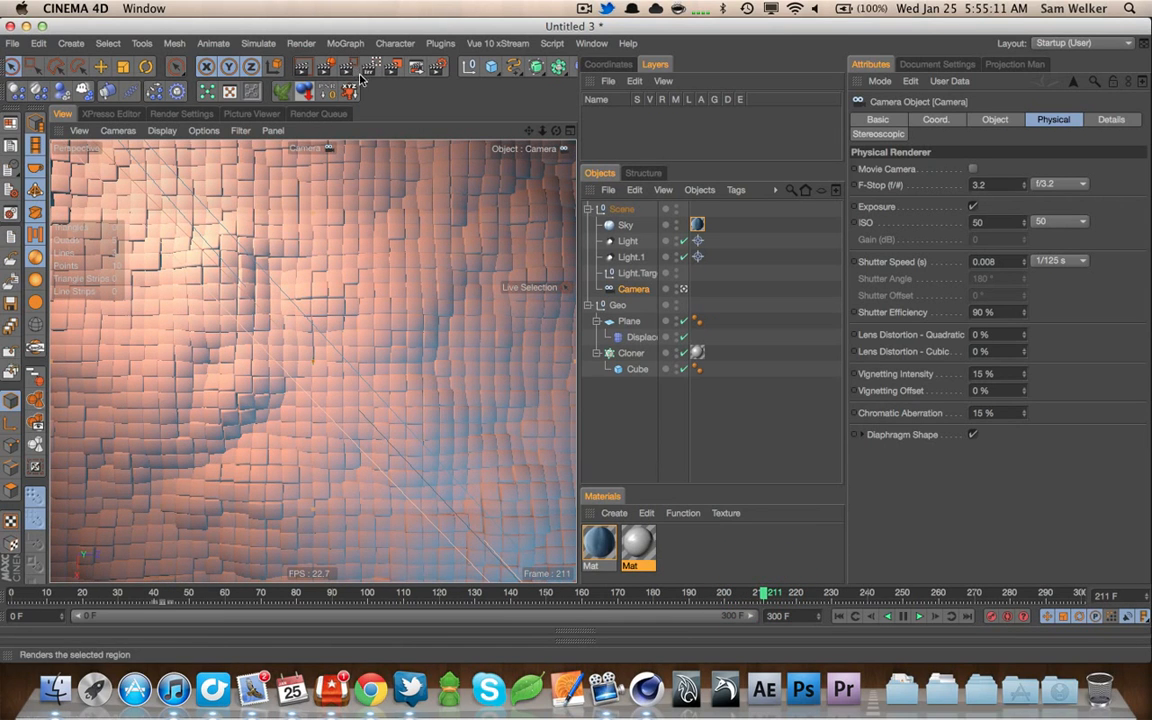
{"action": "left_click", "coordinate": [190, 114]}
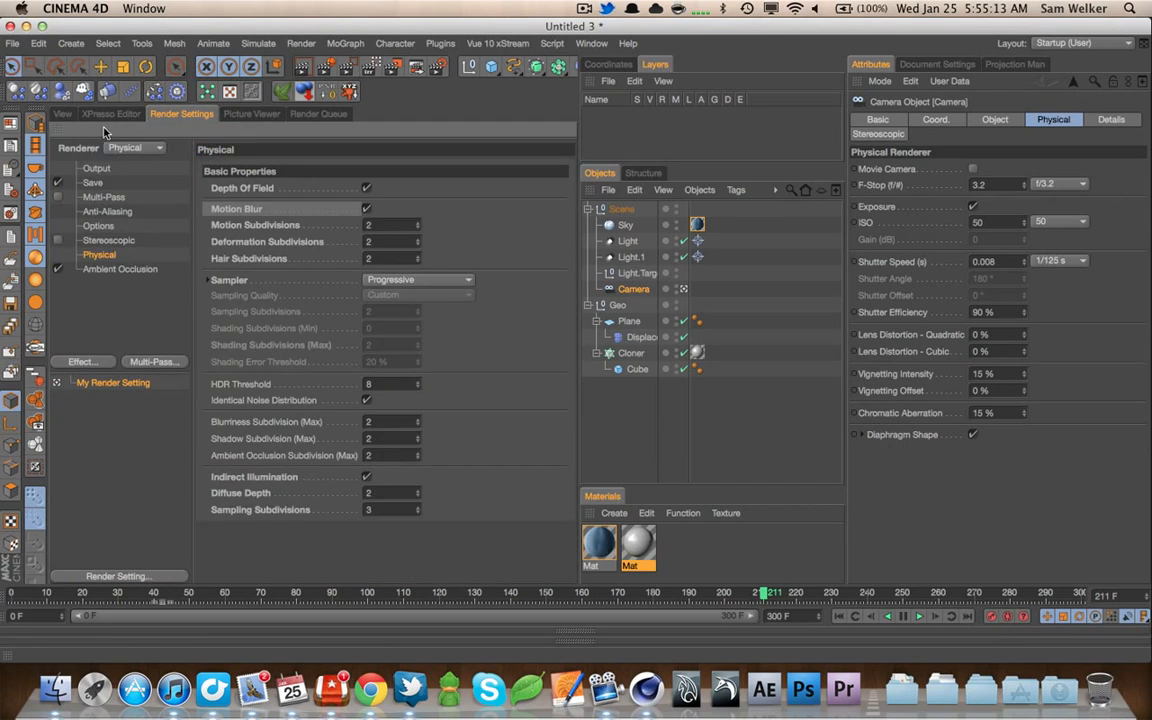
{"action": "left_click", "coordinate": [60, 114]}
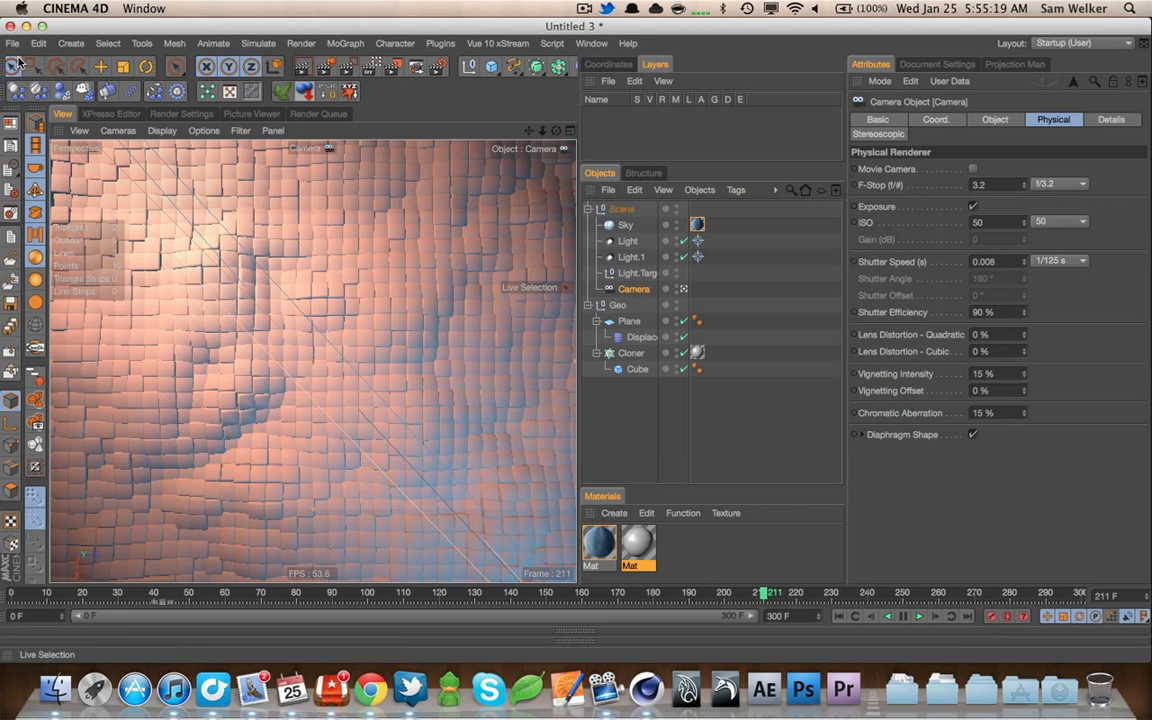
{"action": "left_click_drag", "start_coordinate": [168, 63], "coordinate": [306, 60]}
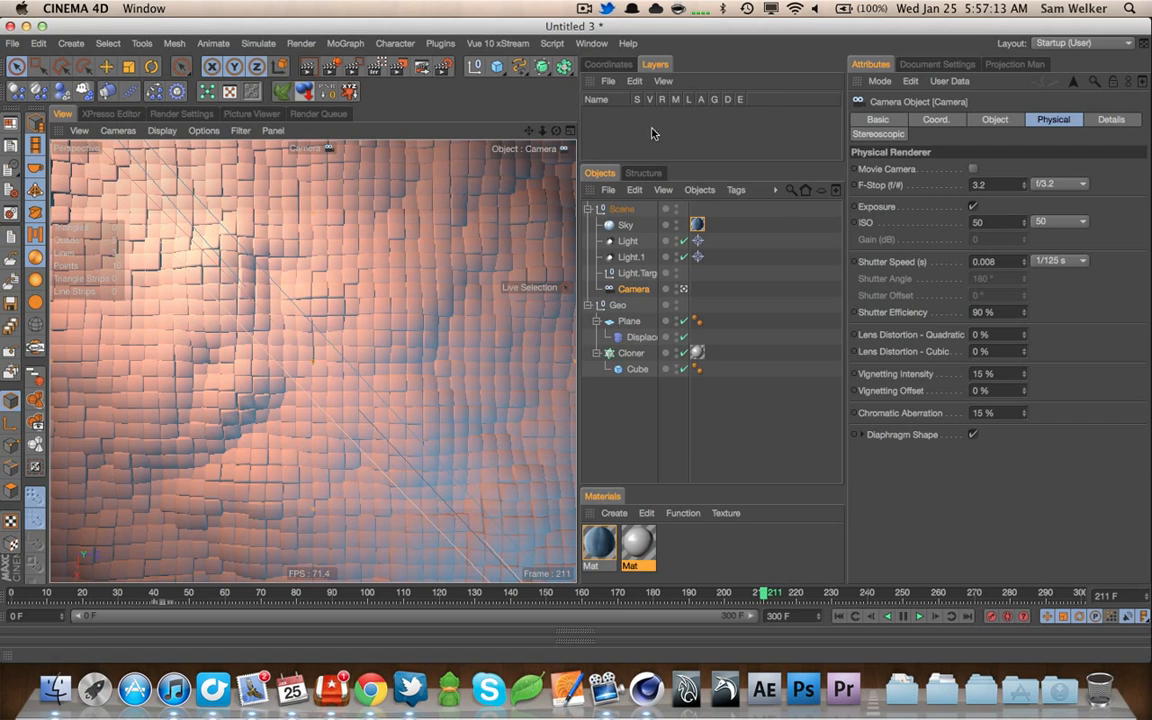
{"action": "left_click", "coordinate": [585, 9]}
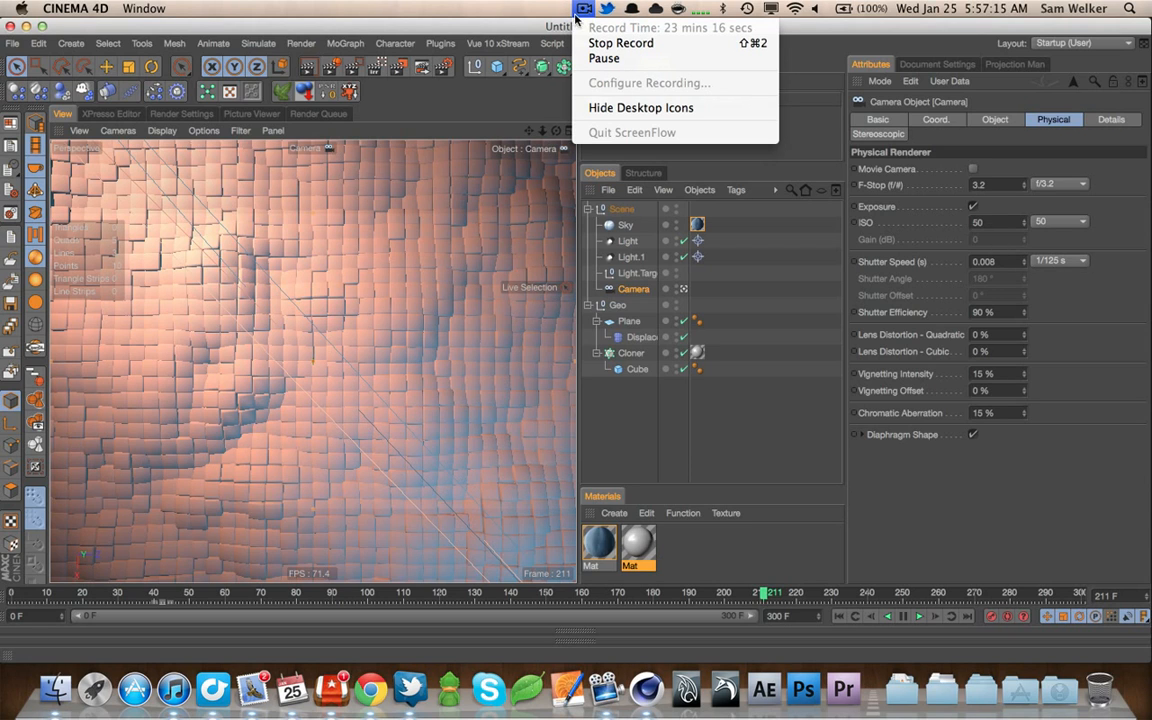